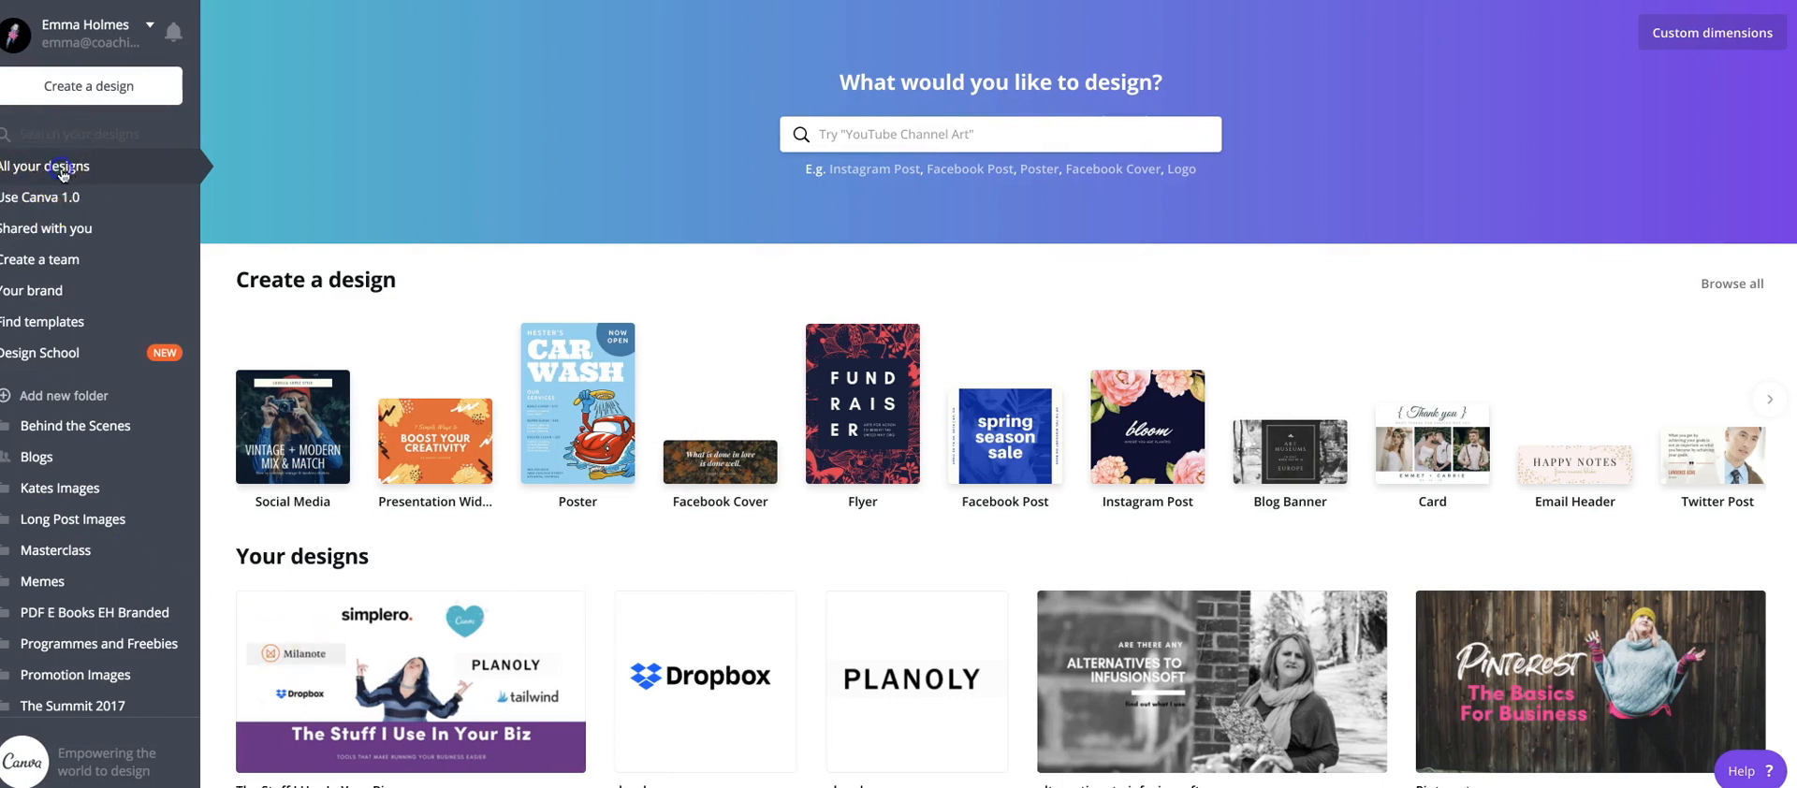
Look through the full collection of previously created designs on the home page
{"action": "scroll", "coordinate": [835, 606], "scroll_direction": "down", "scroll_amount": 10}
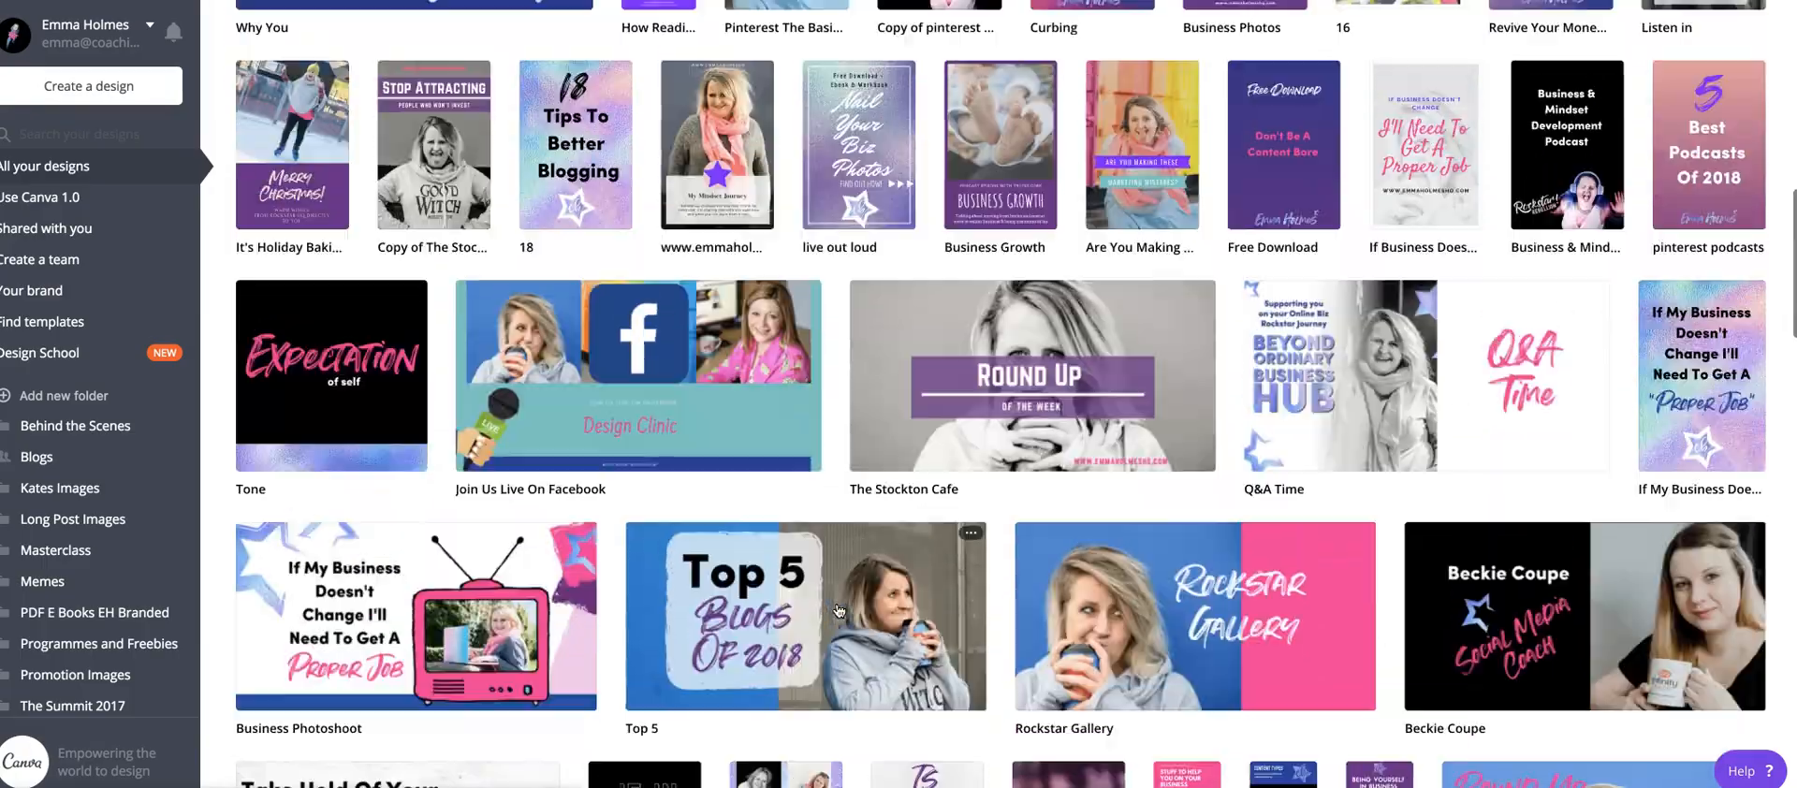
{"action": "scroll", "coordinate": [838, 611], "scroll_direction": "down", "scroll_amount": 15}
{"action": "scroll", "coordinate": [839, 610], "scroll_direction": "up", "scroll_amount": 12}
{"action": "scroll", "coordinate": [839, 610], "scroll_direction": "up", "scroll_amount": 15}
{"action": "scroll", "coordinate": [838, 610], "scroll_direction": "down", "scroll_amount": 15}
{"action": "scroll", "coordinate": [838, 611], "scroll_direction": "up", "scroll_amount": 5}
{"action": "scroll", "coordinate": [839, 611], "scroll_direction": "up", "scroll_amount": 4}
{"action": "scroll", "coordinate": [839, 611], "scroll_direction": "down", "scroll_amount": 6}
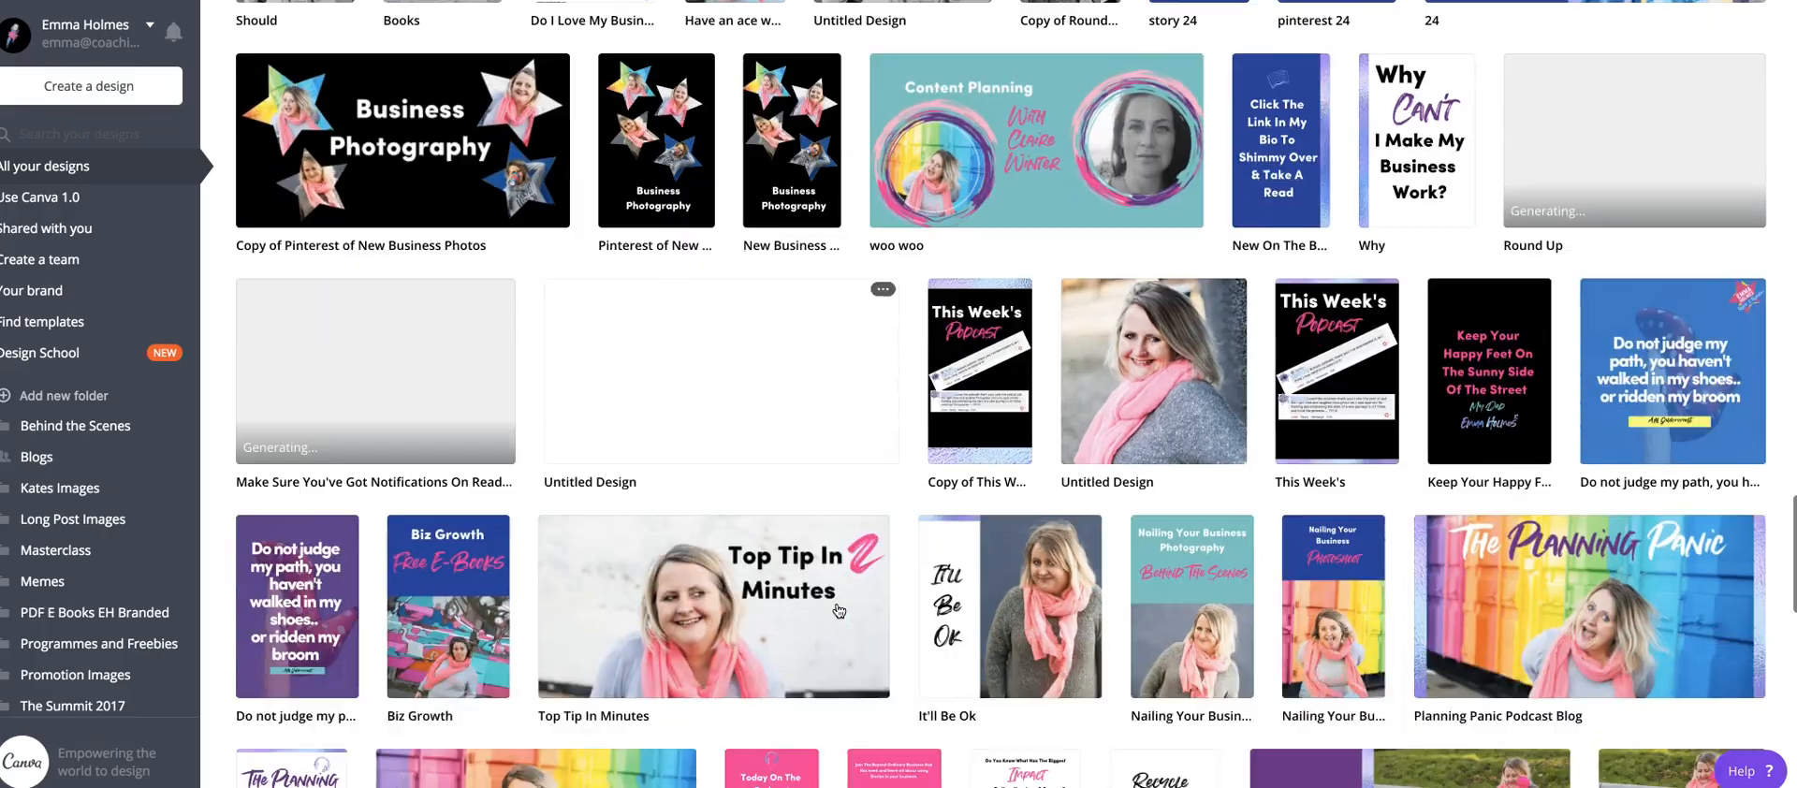
{"action": "scroll", "coordinate": [838, 611], "scroll_direction": "up", "scroll_amount": 12}
{"action": "scroll", "coordinate": [838, 611], "scroll_direction": "up", "scroll_amount": 7}
{"action": "scroll", "coordinate": [838, 611], "scroll_direction": "down", "scroll_amount": 2}
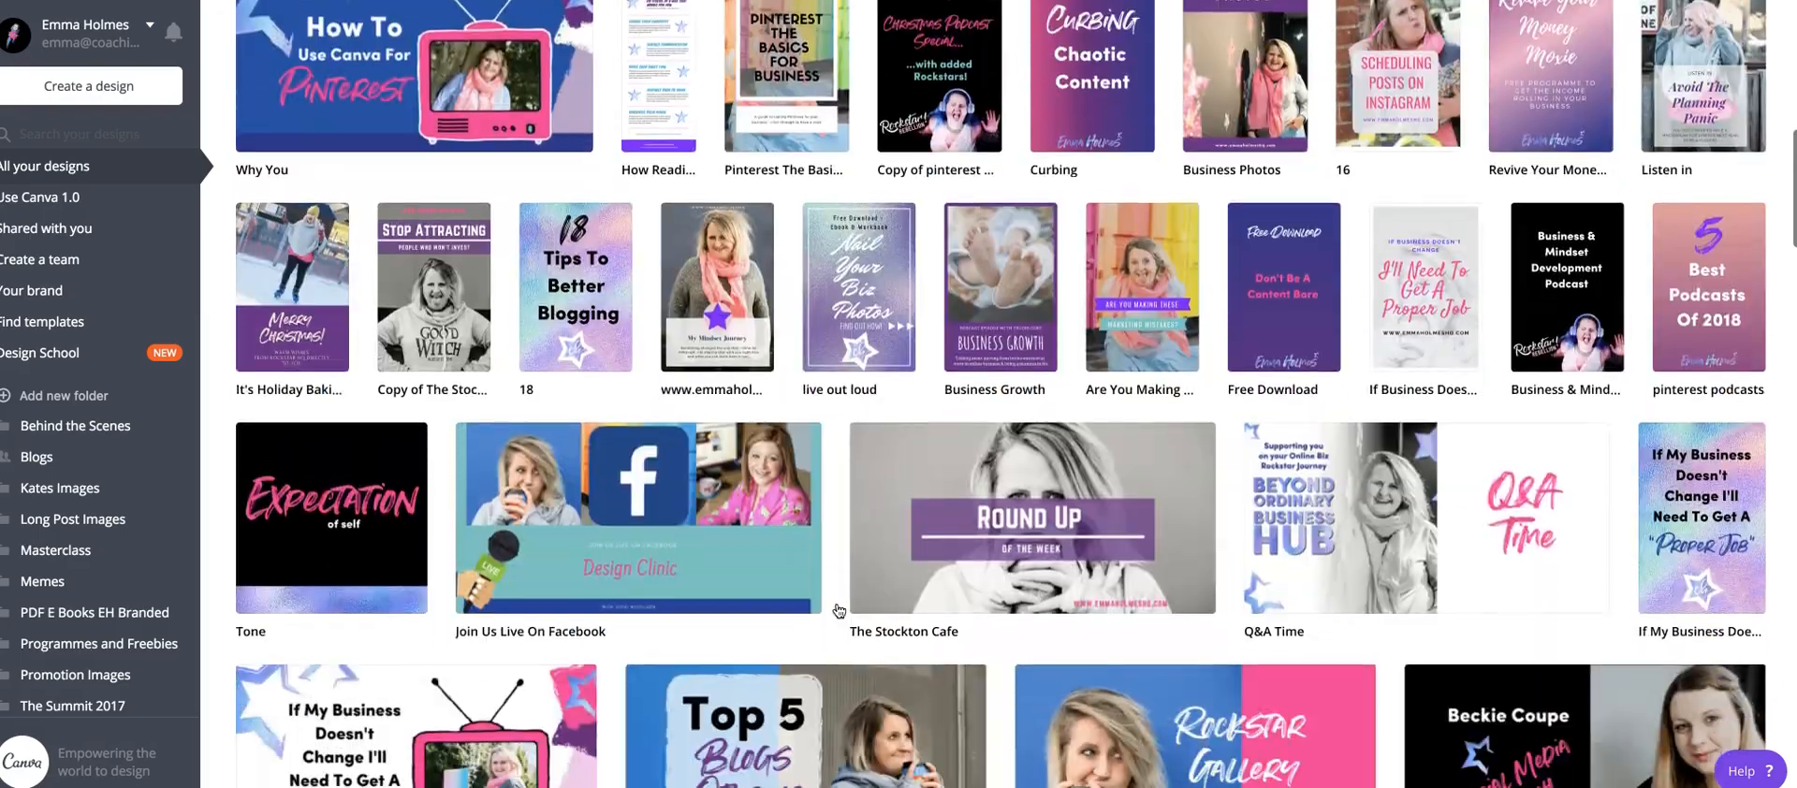
{"action": "scroll", "coordinate": [839, 611], "scroll_direction": "down", "scroll_amount": 15}
{"action": "scroll", "coordinate": [839, 611], "scroll_direction": "down", "scroll_amount": 15}
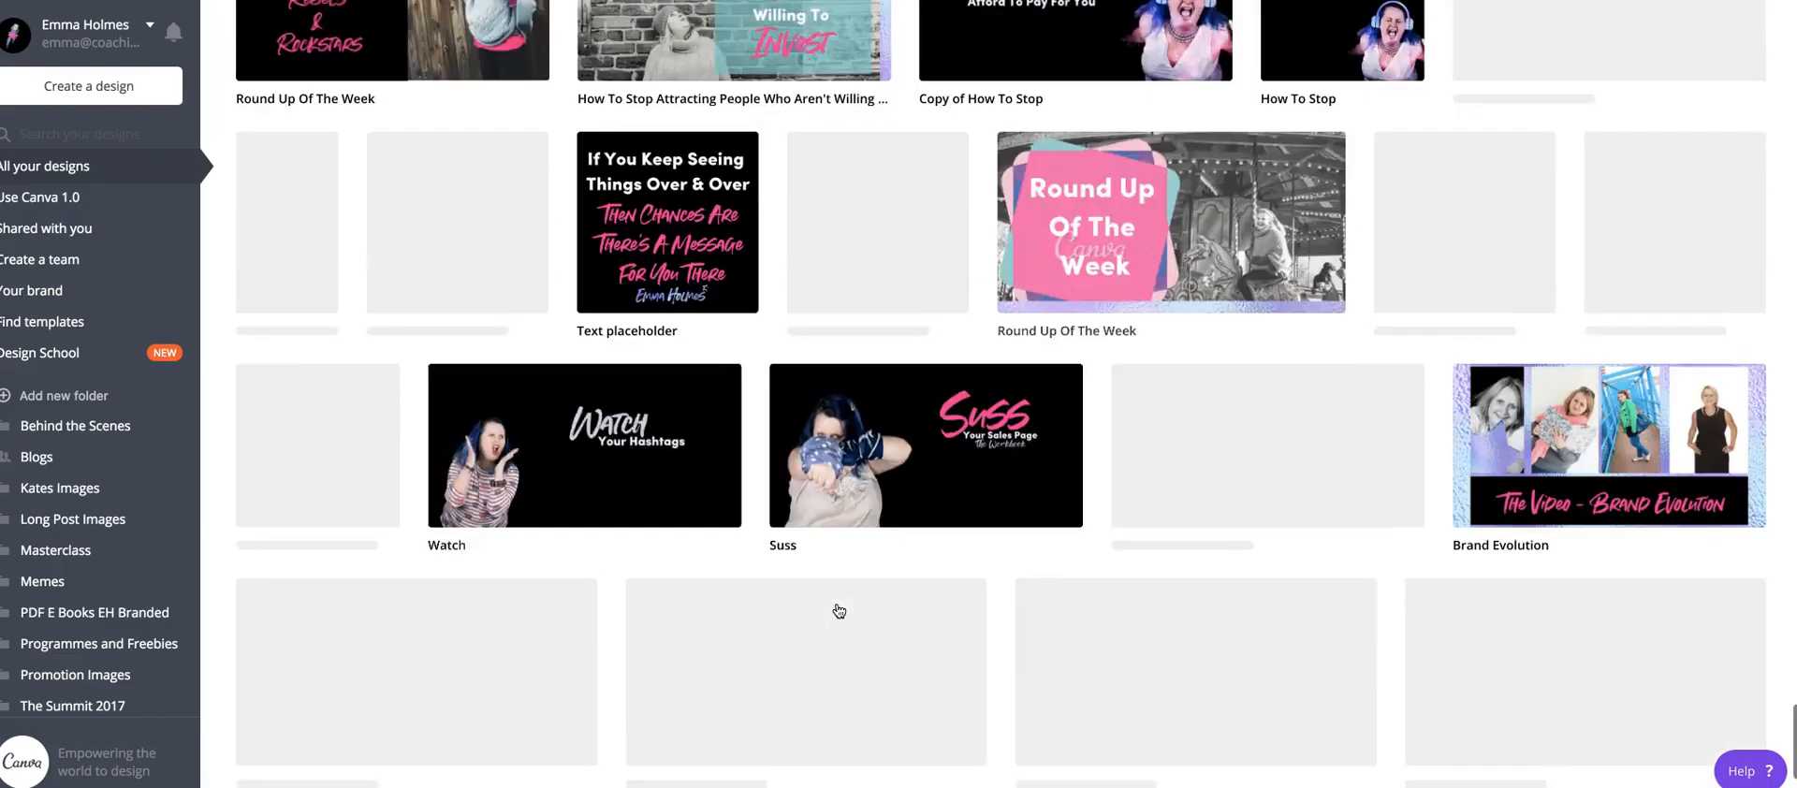
{"action": "scroll", "coordinate": [839, 611], "scroll_direction": "down", "scroll_amount": 15}
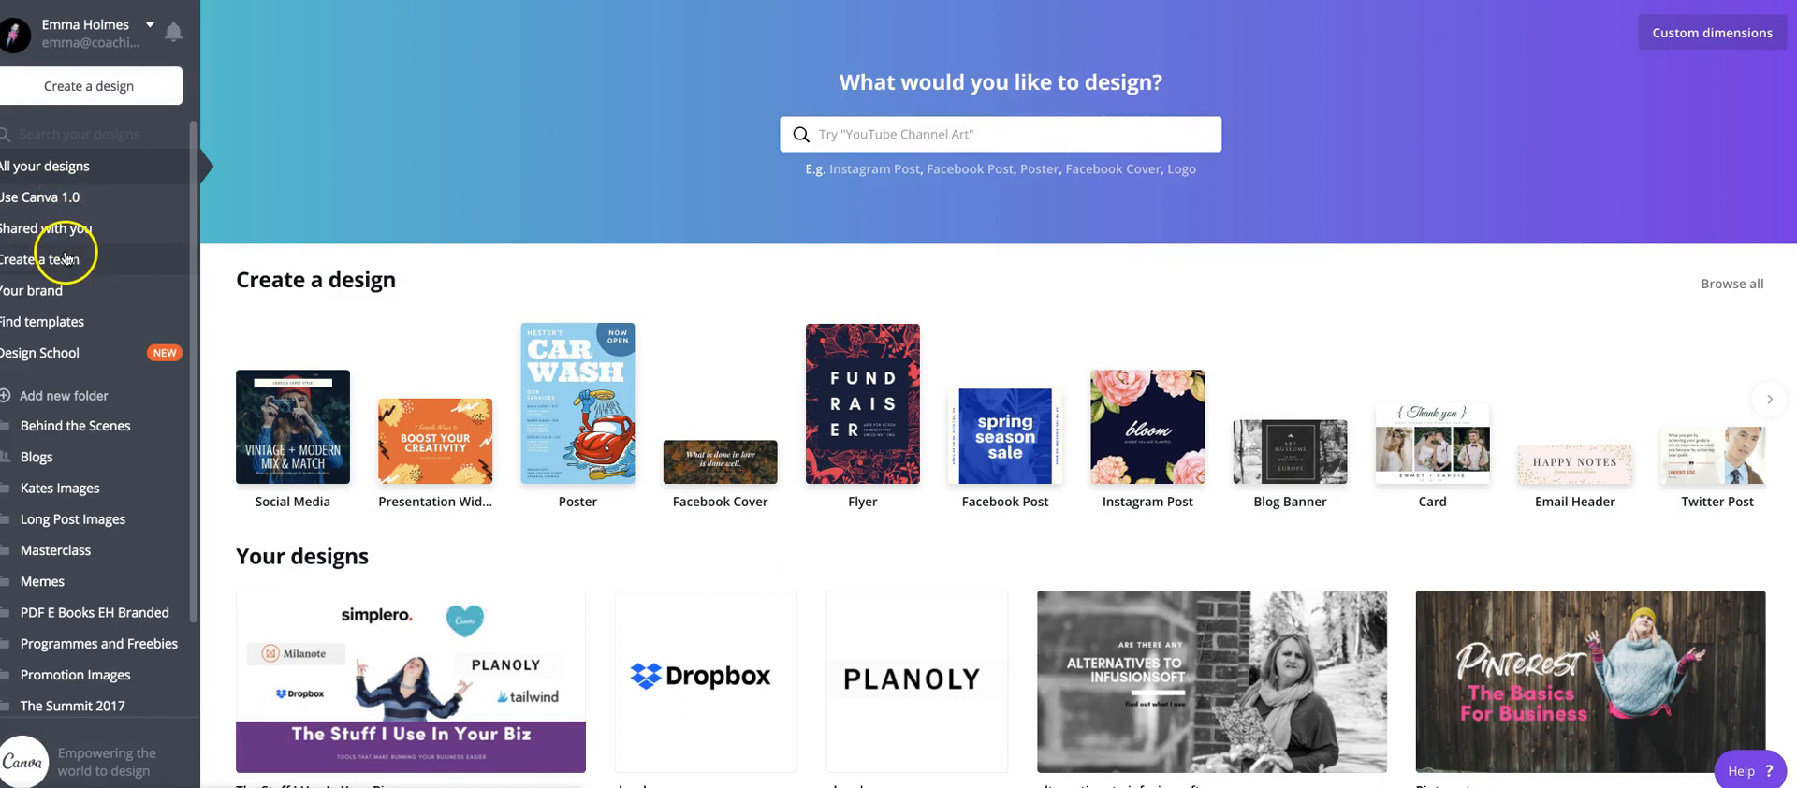
Open the brand kit and review its color palette, uploaded fonts and logo images
{"action": "left_click", "coordinate": [66, 292]}
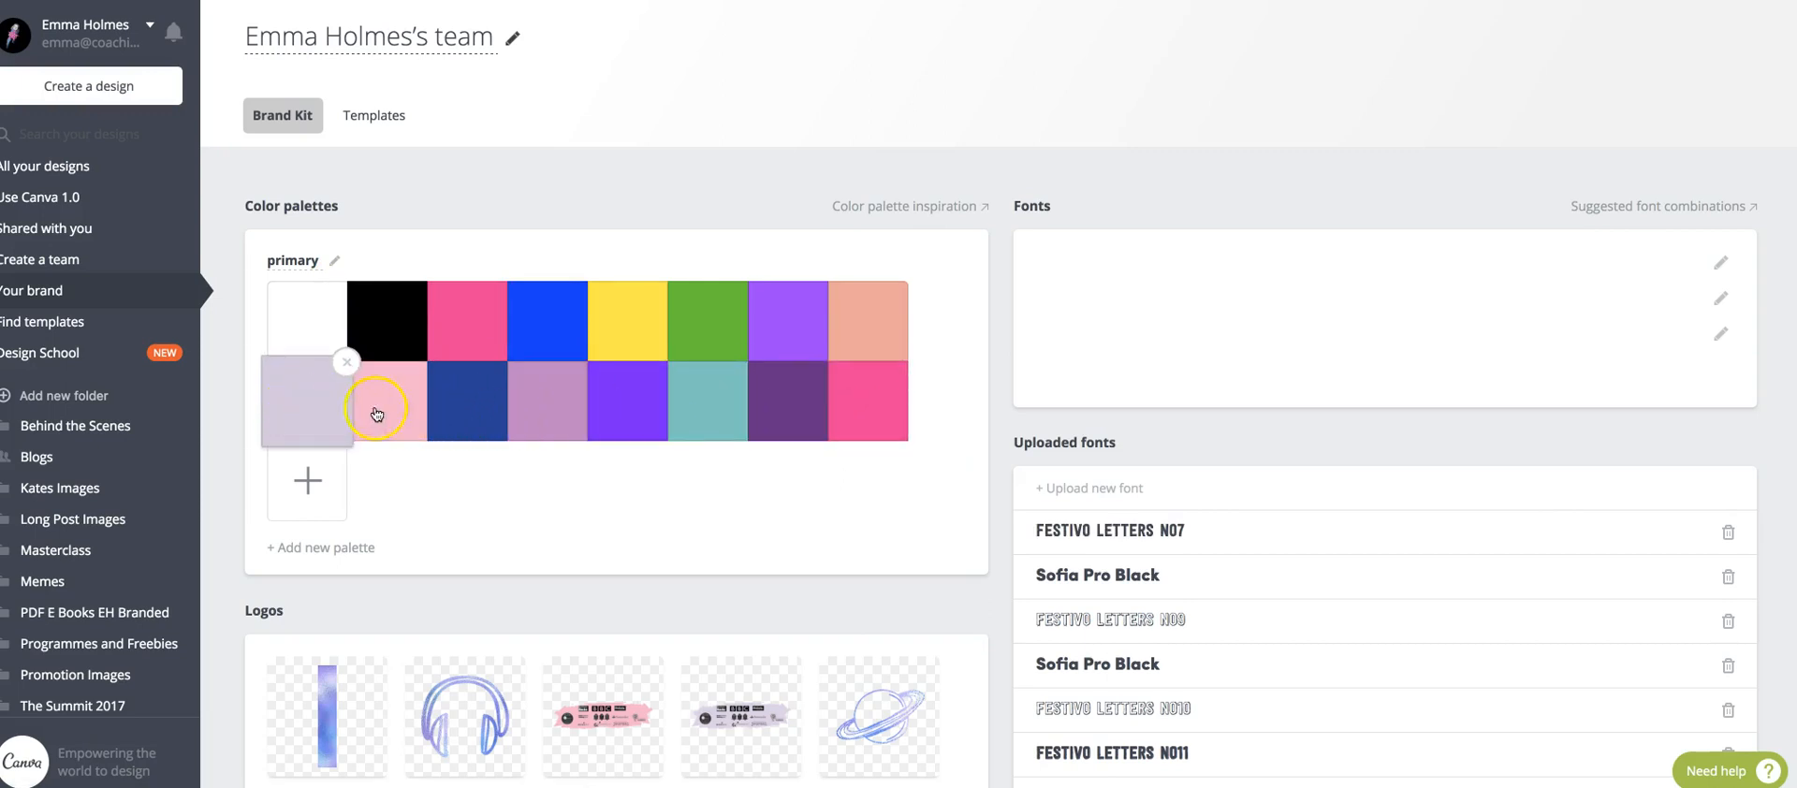
{"action": "scroll", "coordinate": [745, 595], "scroll_direction": "down", "scroll_amount": 2}
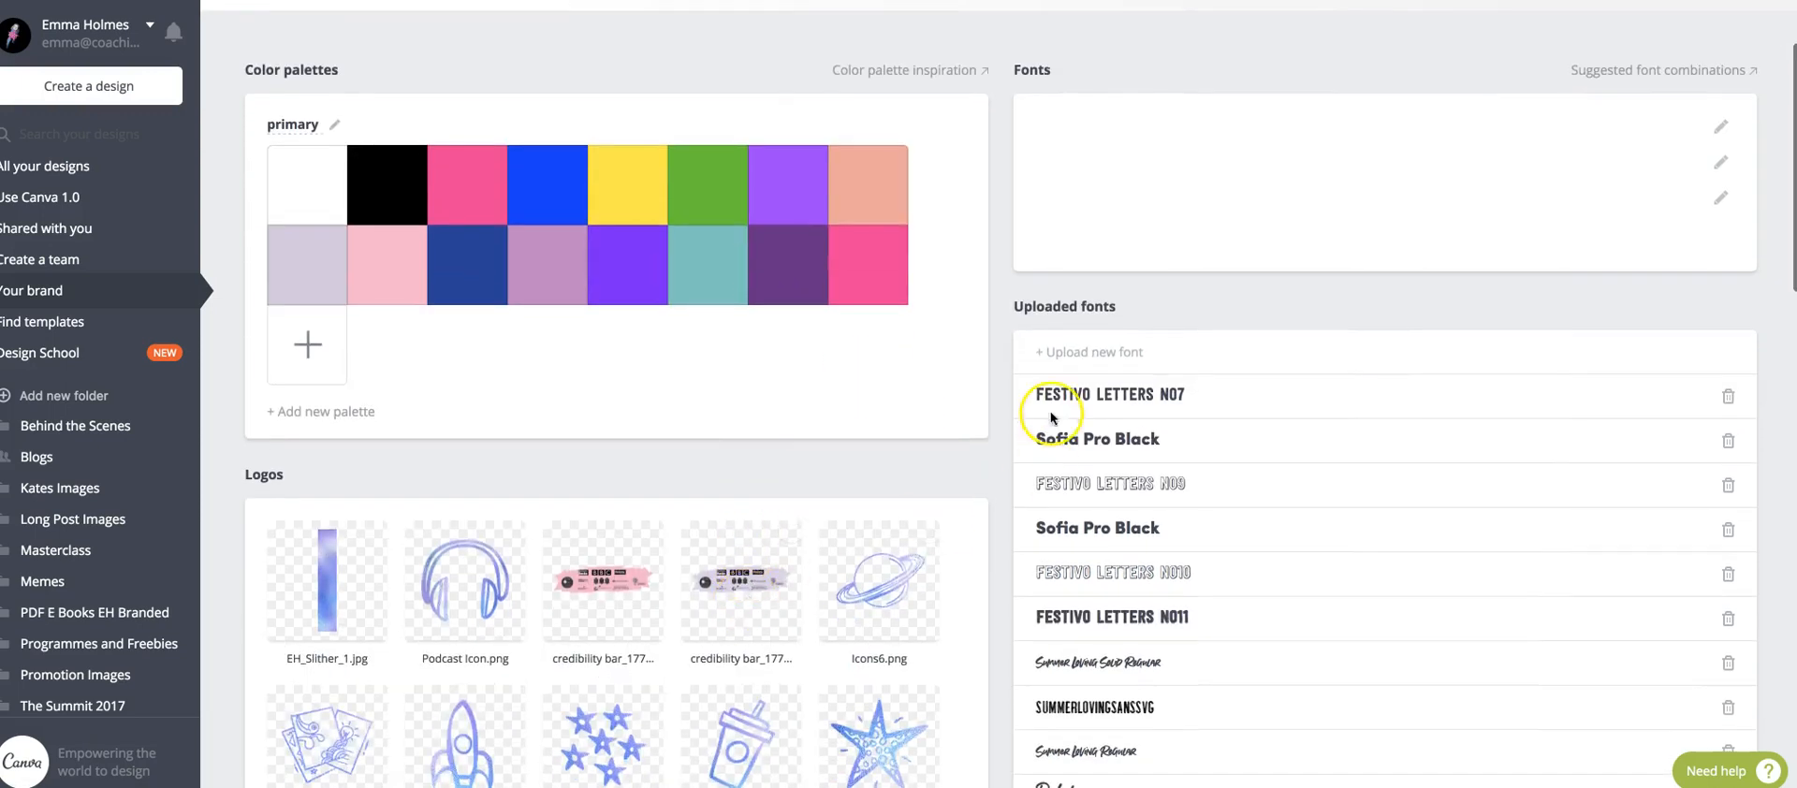
{"action": "scroll", "coordinate": [1085, 692], "scroll_direction": "down", "scroll_amount": 2}
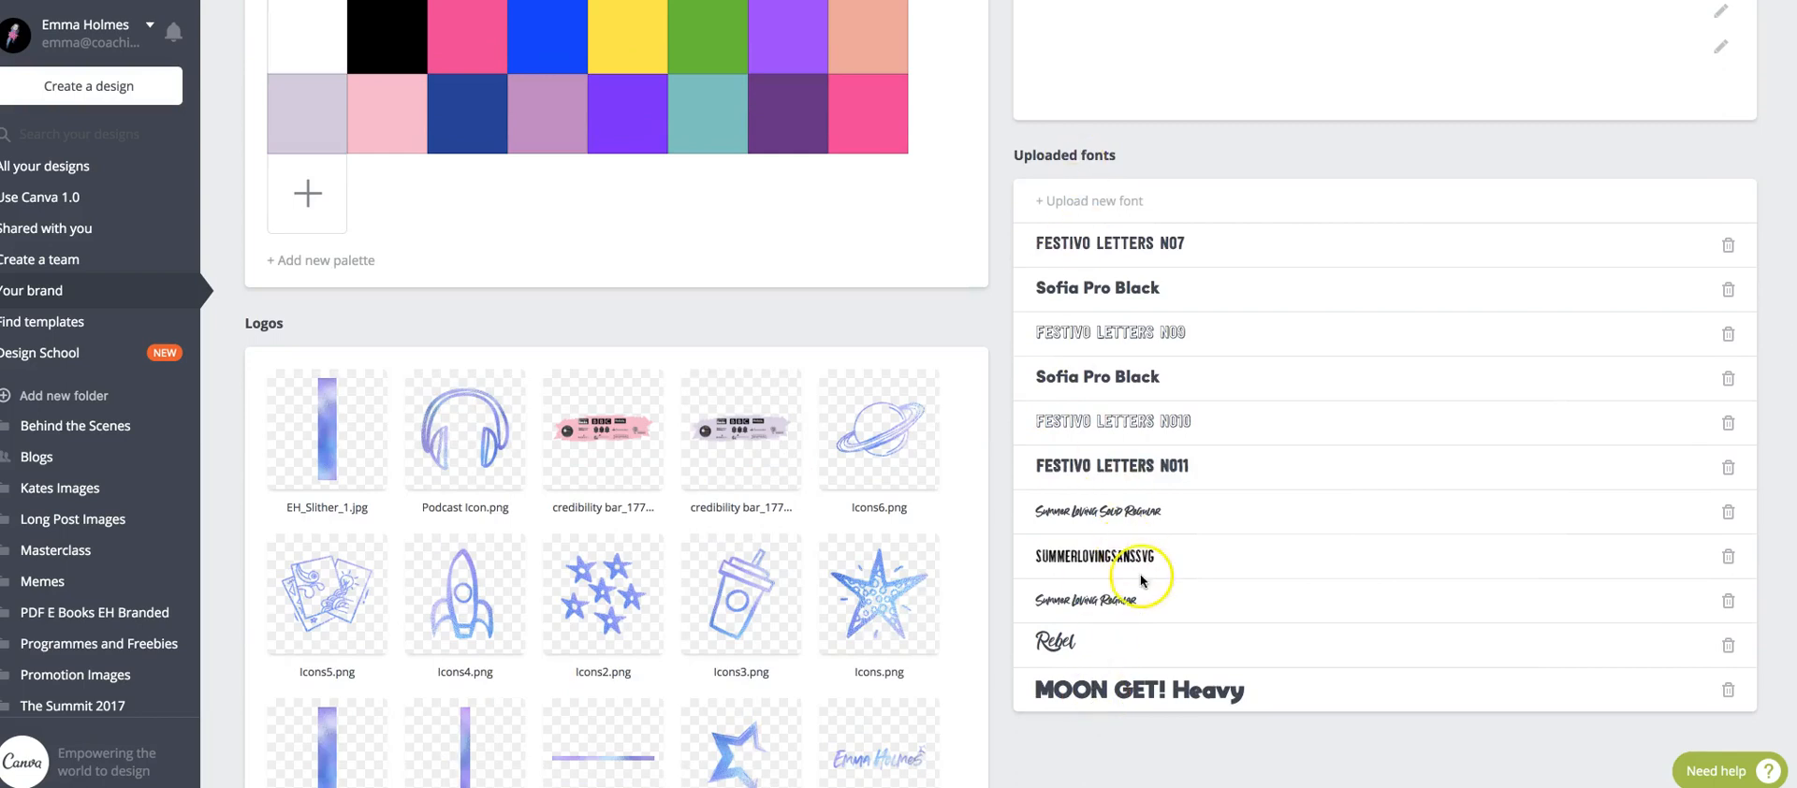
{"action": "scroll", "coordinate": [888, 575], "scroll_direction": "down", "scroll_amount": 1}
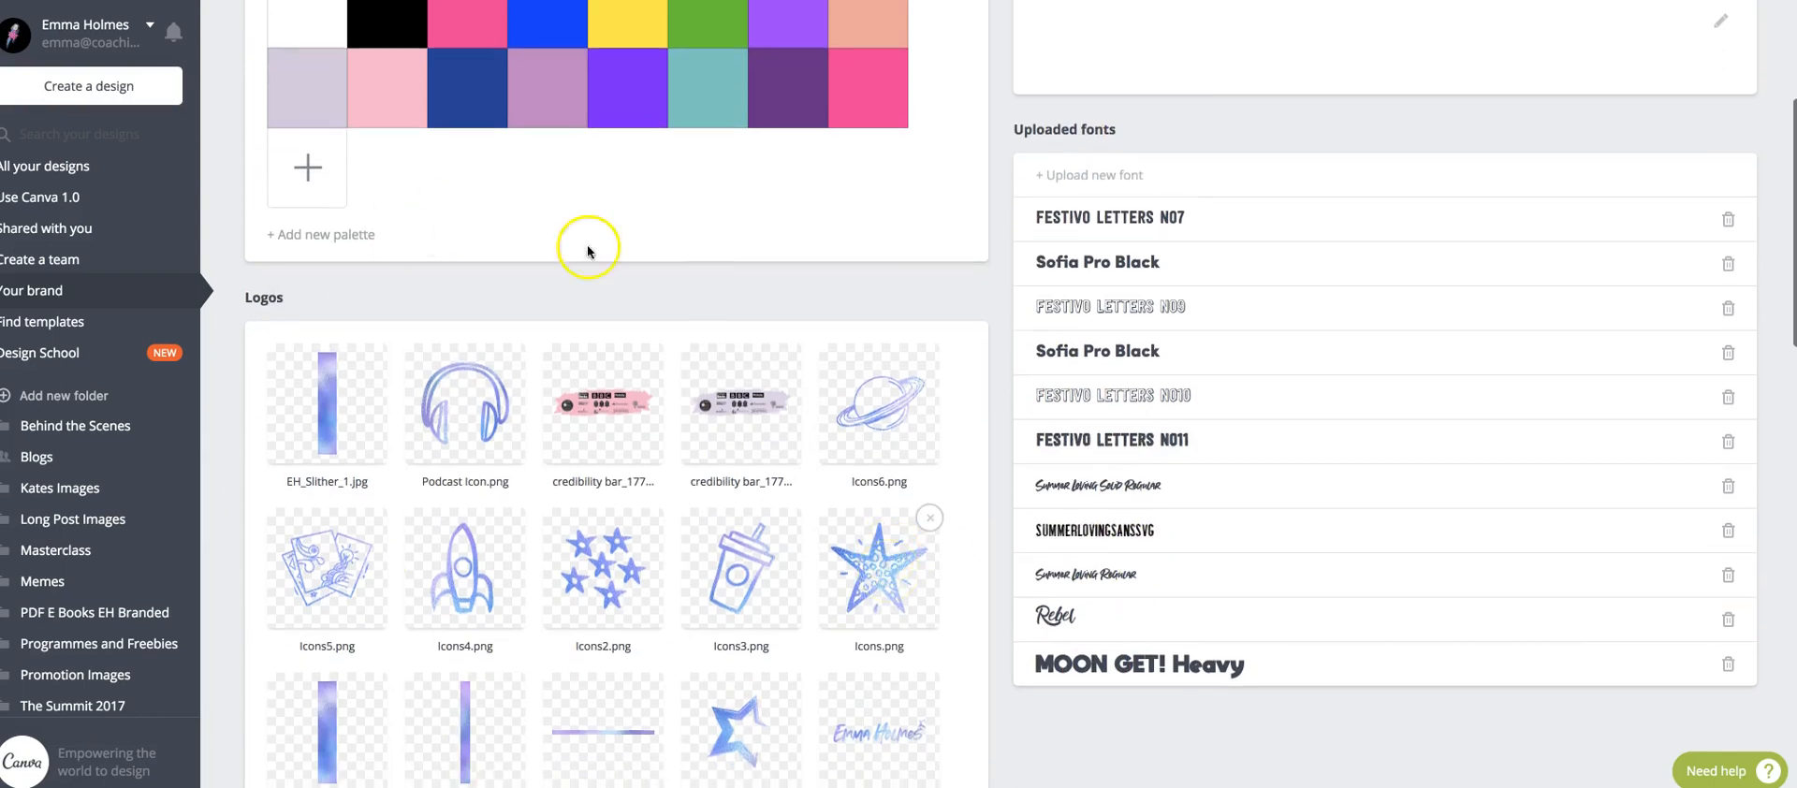
{"action": "scroll", "coordinate": [608, 602], "scroll_direction": "down", "scroll_amount": 6}
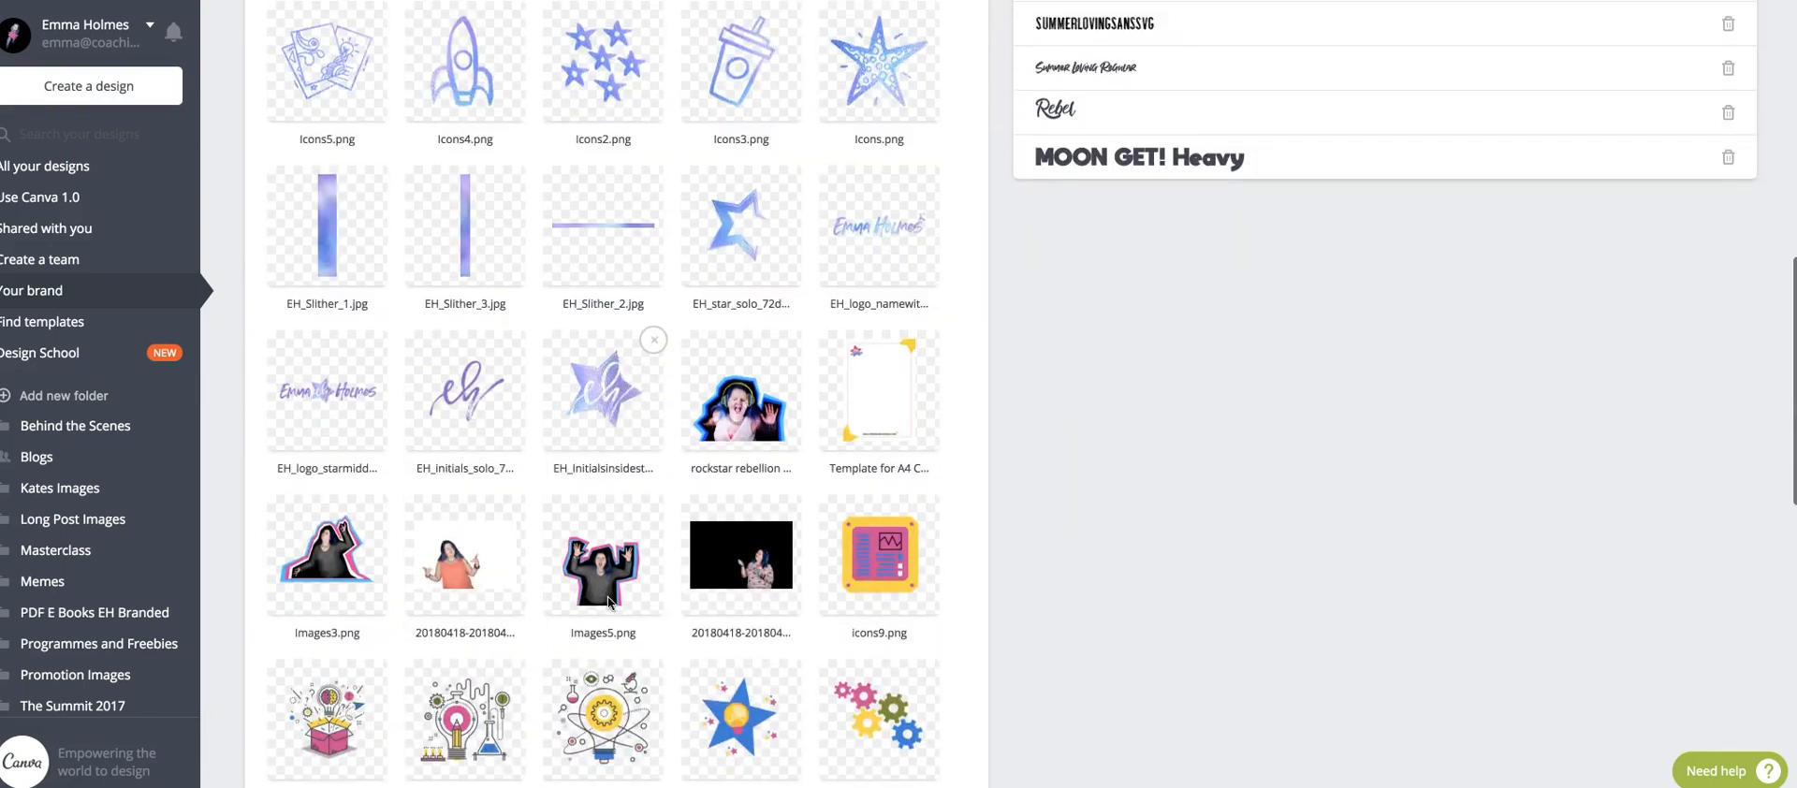
{"action": "scroll", "coordinate": [608, 602], "scroll_direction": "down", "scroll_amount": 10}
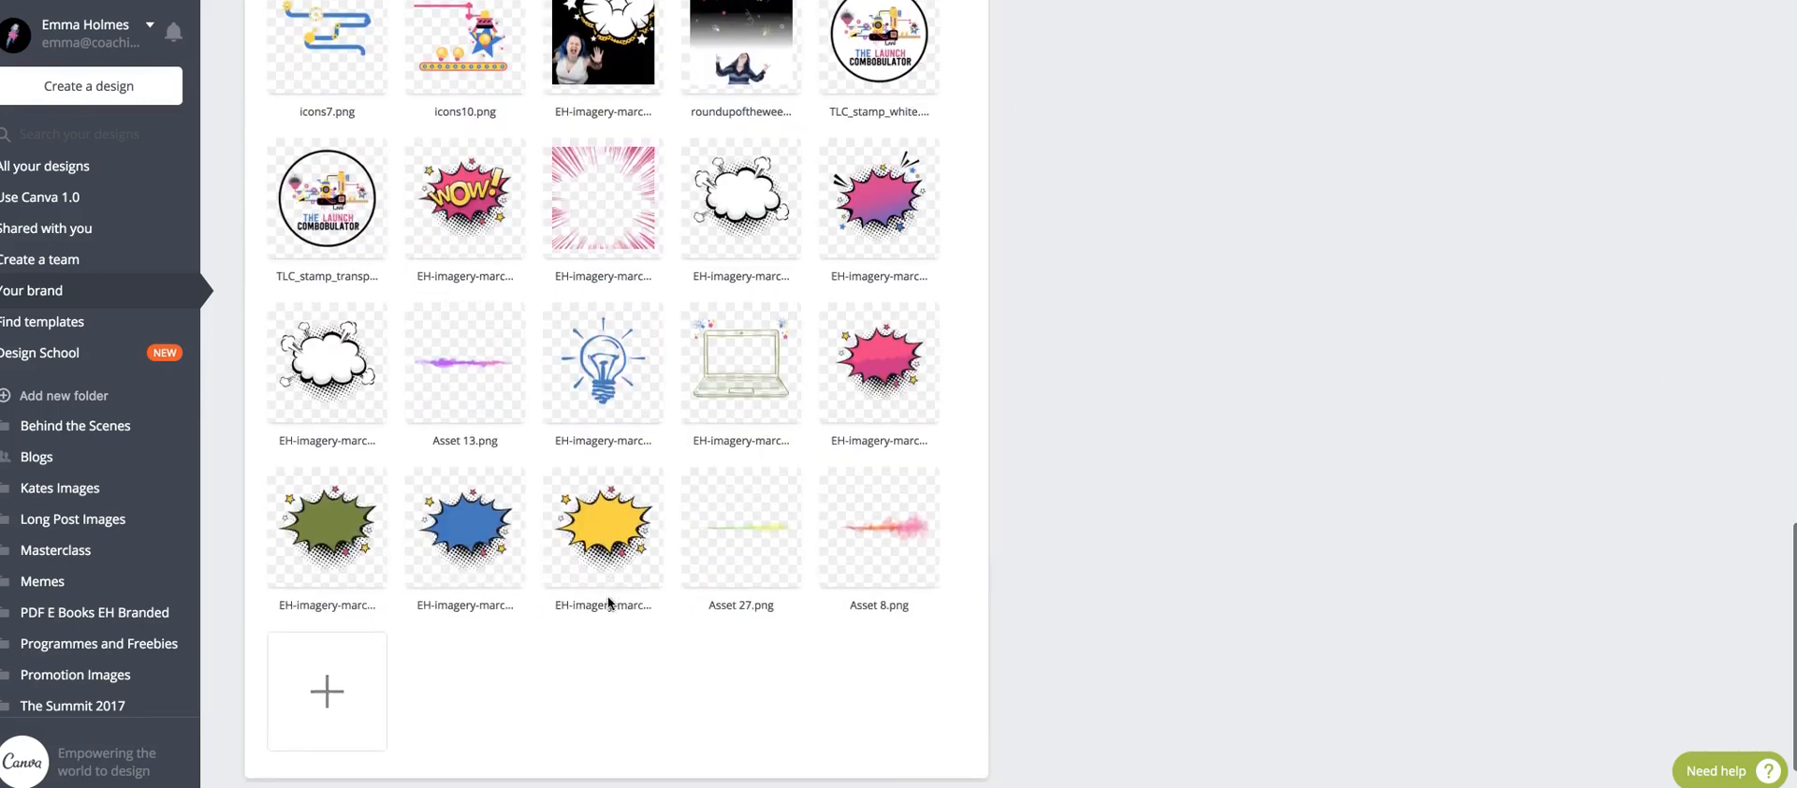
{"action": "scroll", "coordinate": [608, 601], "scroll_direction": "up", "scroll_amount": 10}
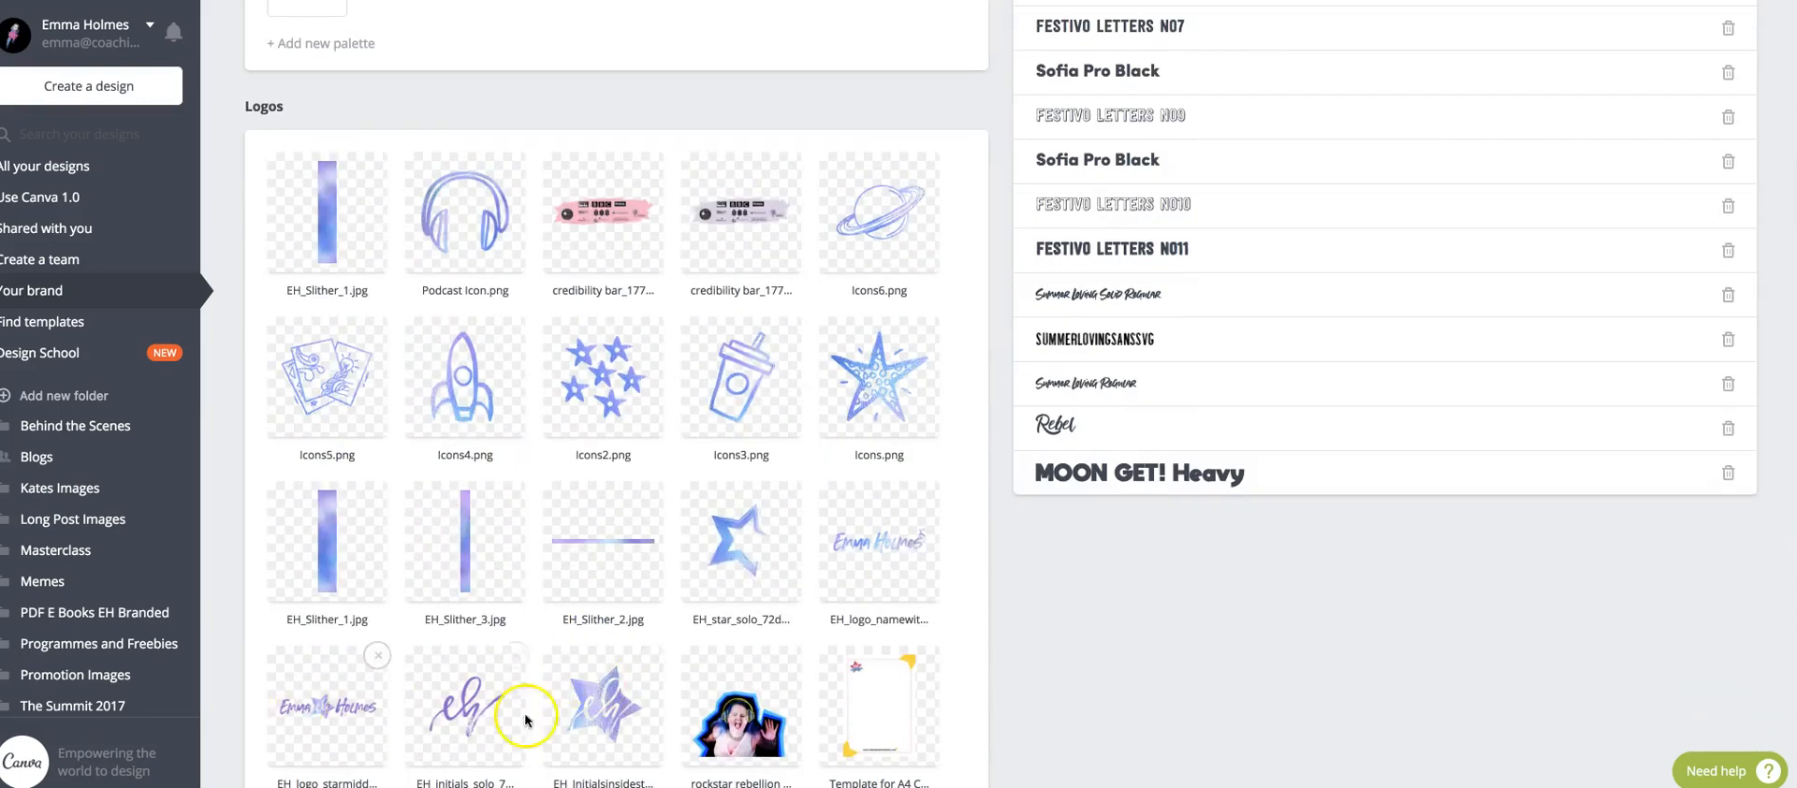
{"action": "scroll", "coordinate": [708, 541], "scroll_direction": "up", "scroll_amount": 2}
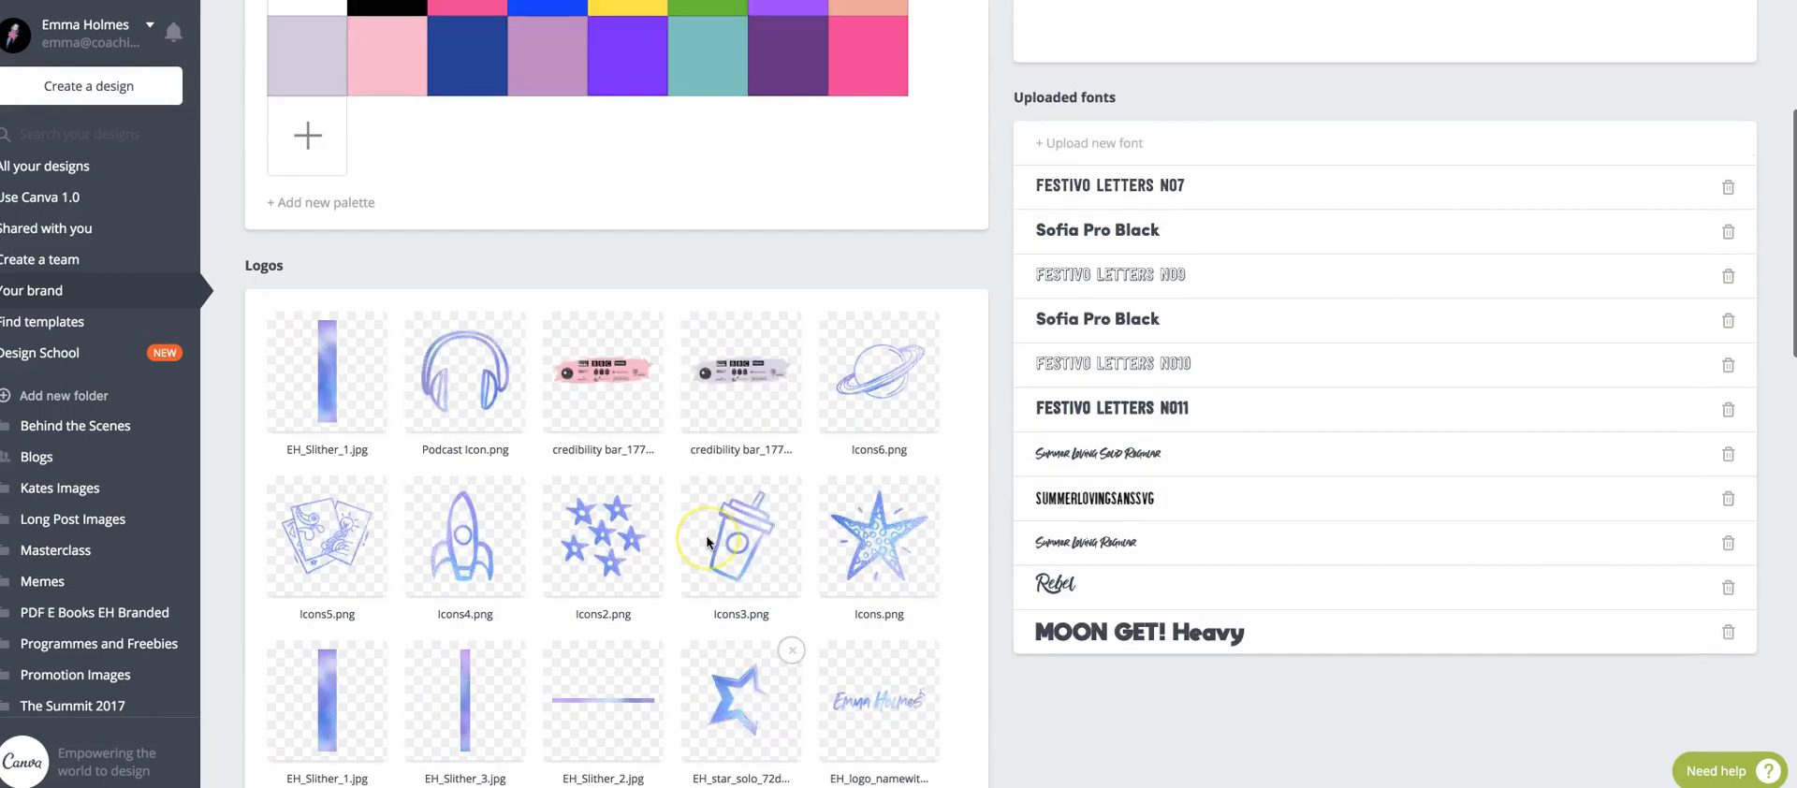
{"action": "scroll", "coordinate": [708, 540], "scroll_direction": "up", "scroll_amount": 4}
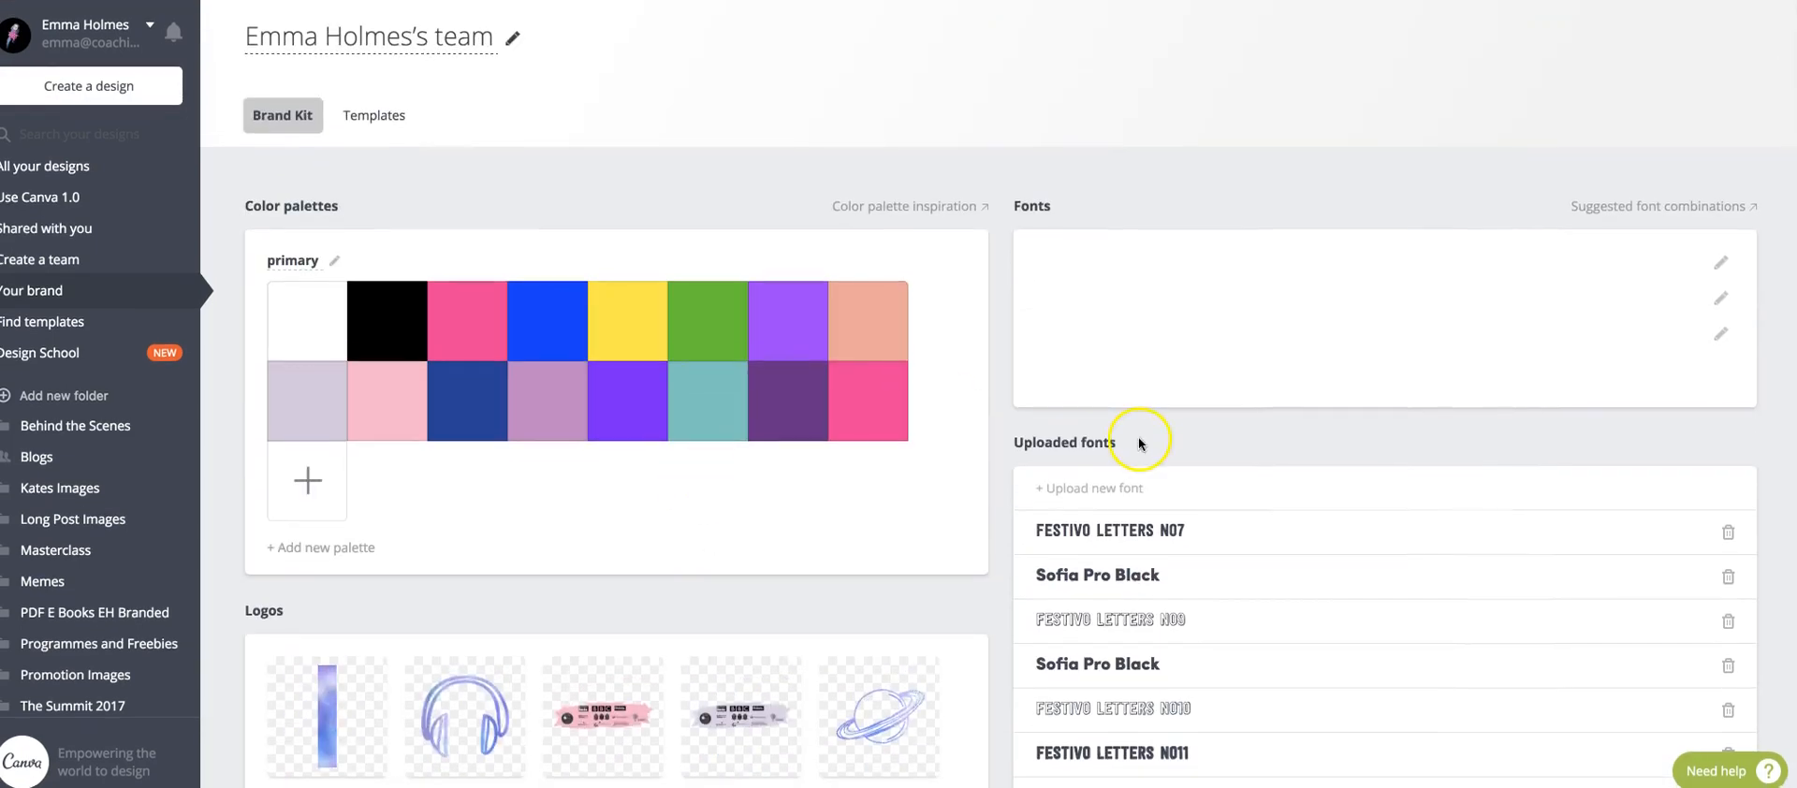
Look through the templates stored with the team's brand
{"action": "left_click", "coordinate": [379, 124]}
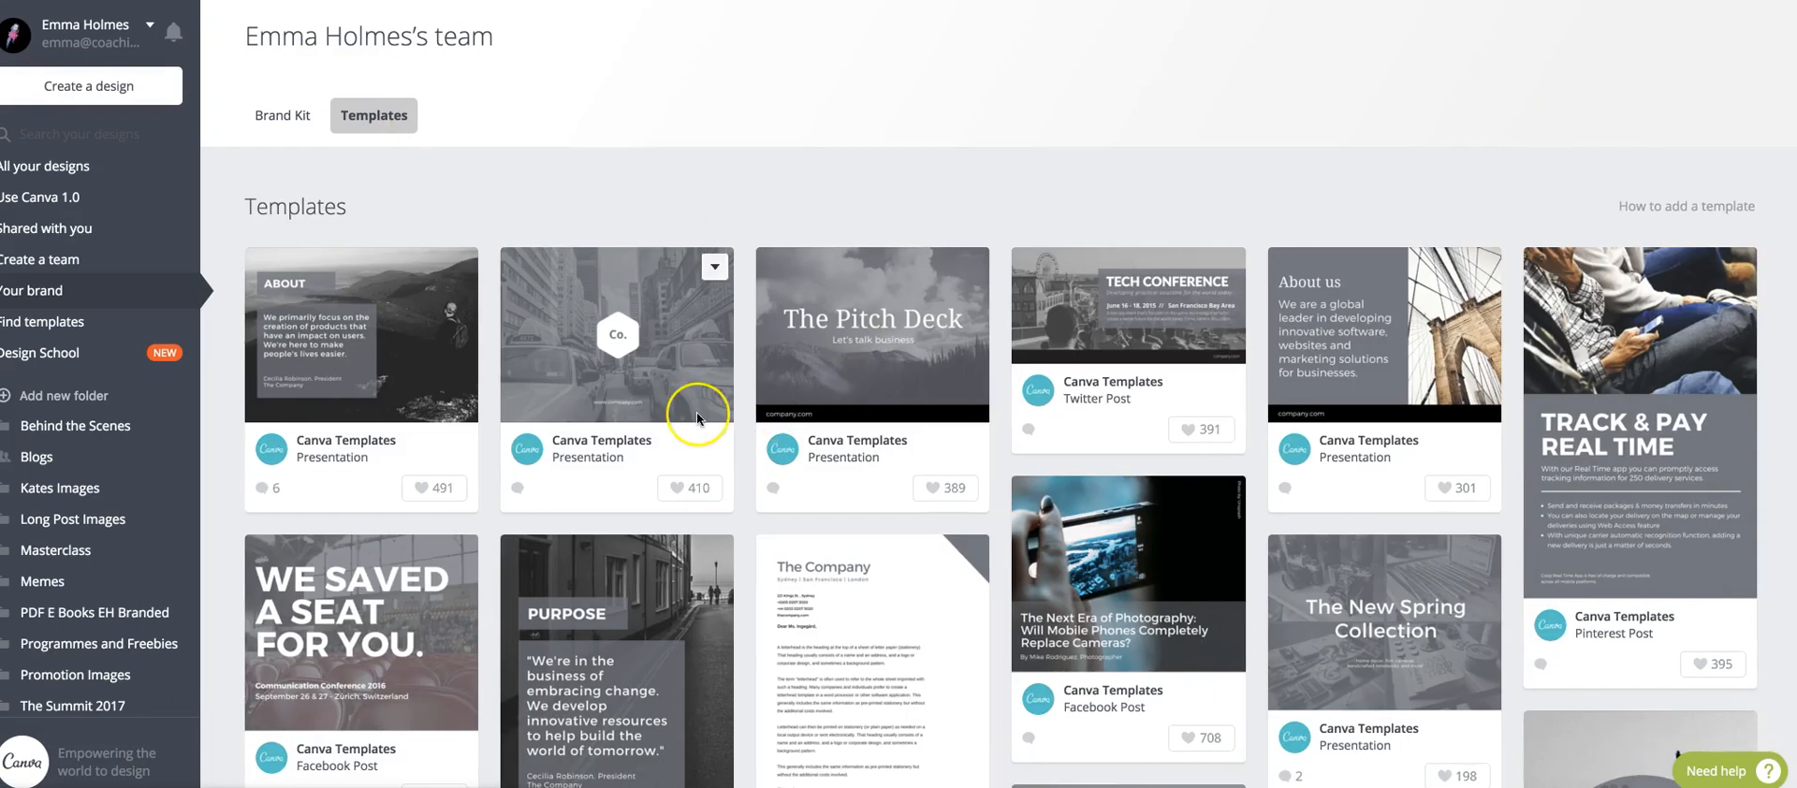
{"action": "scroll", "coordinate": [696, 413], "scroll_direction": "down", "scroll_amount": 5}
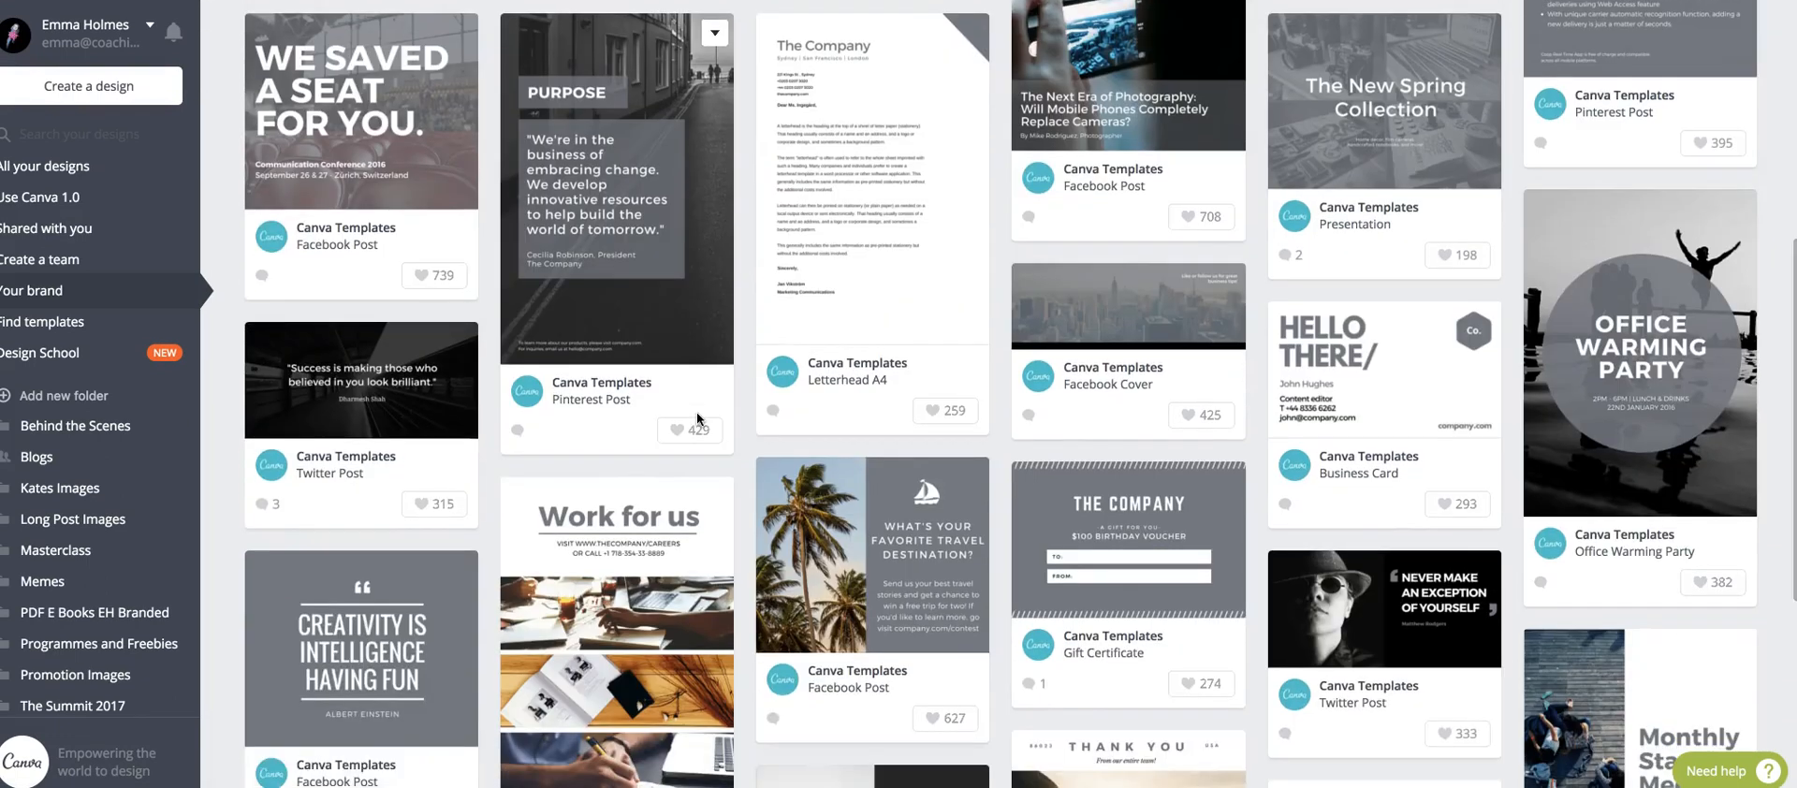
{"action": "scroll", "coordinate": [696, 419], "scroll_direction": "down", "scroll_amount": 4}
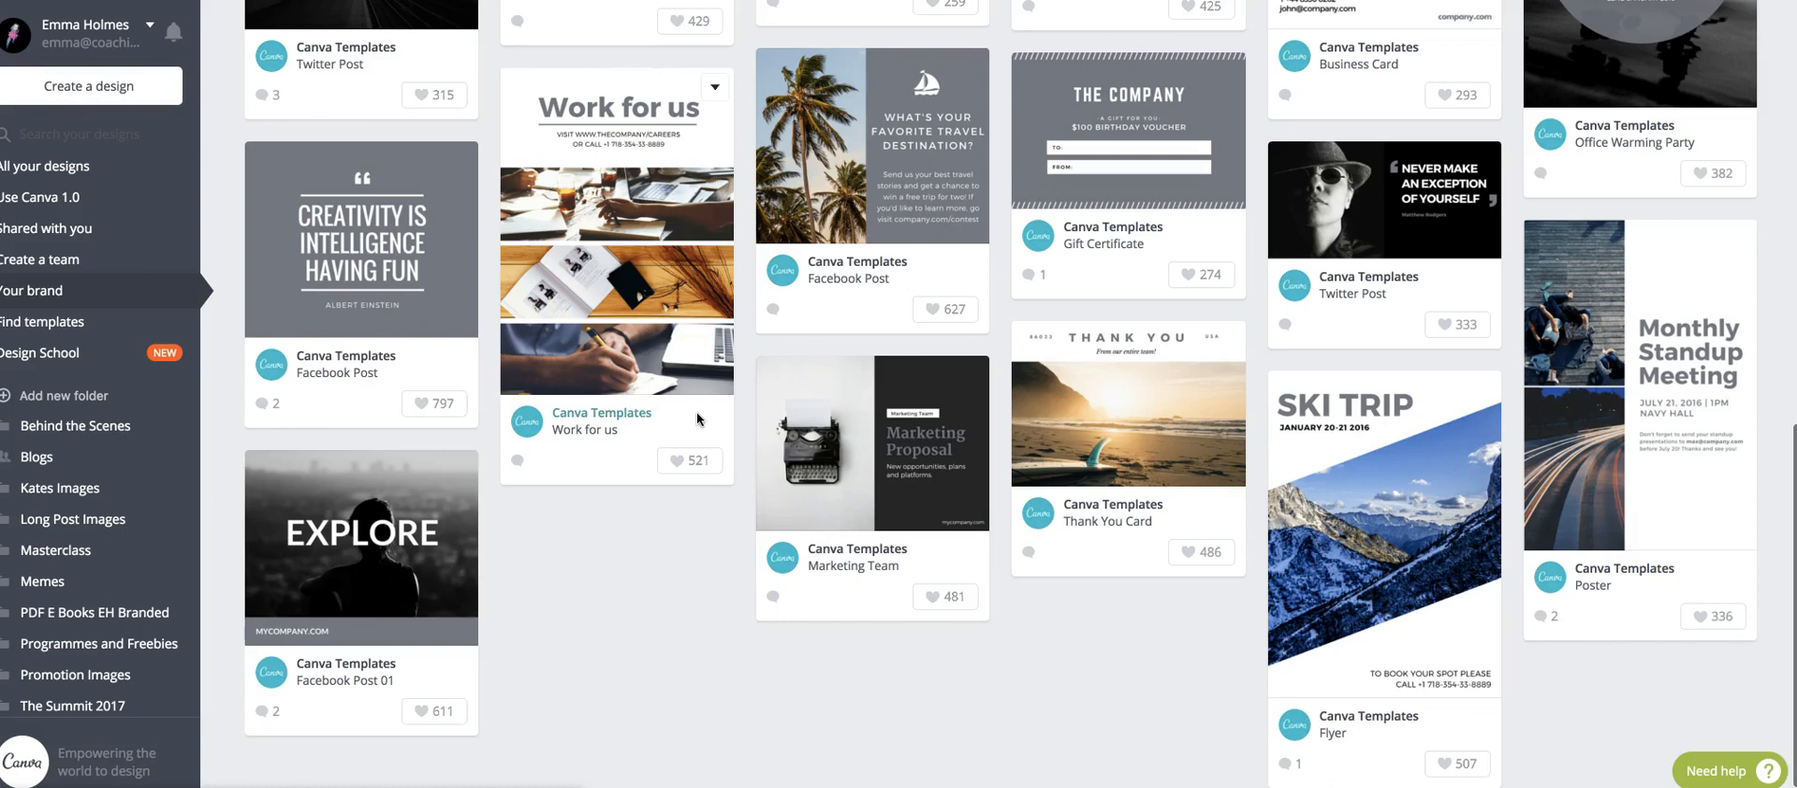
{"action": "scroll", "coordinate": [696, 416], "scroll_direction": "up", "scroll_amount": 7}
{"action": "scroll", "coordinate": [697, 416], "scroll_direction": "up", "scroll_amount": 1}
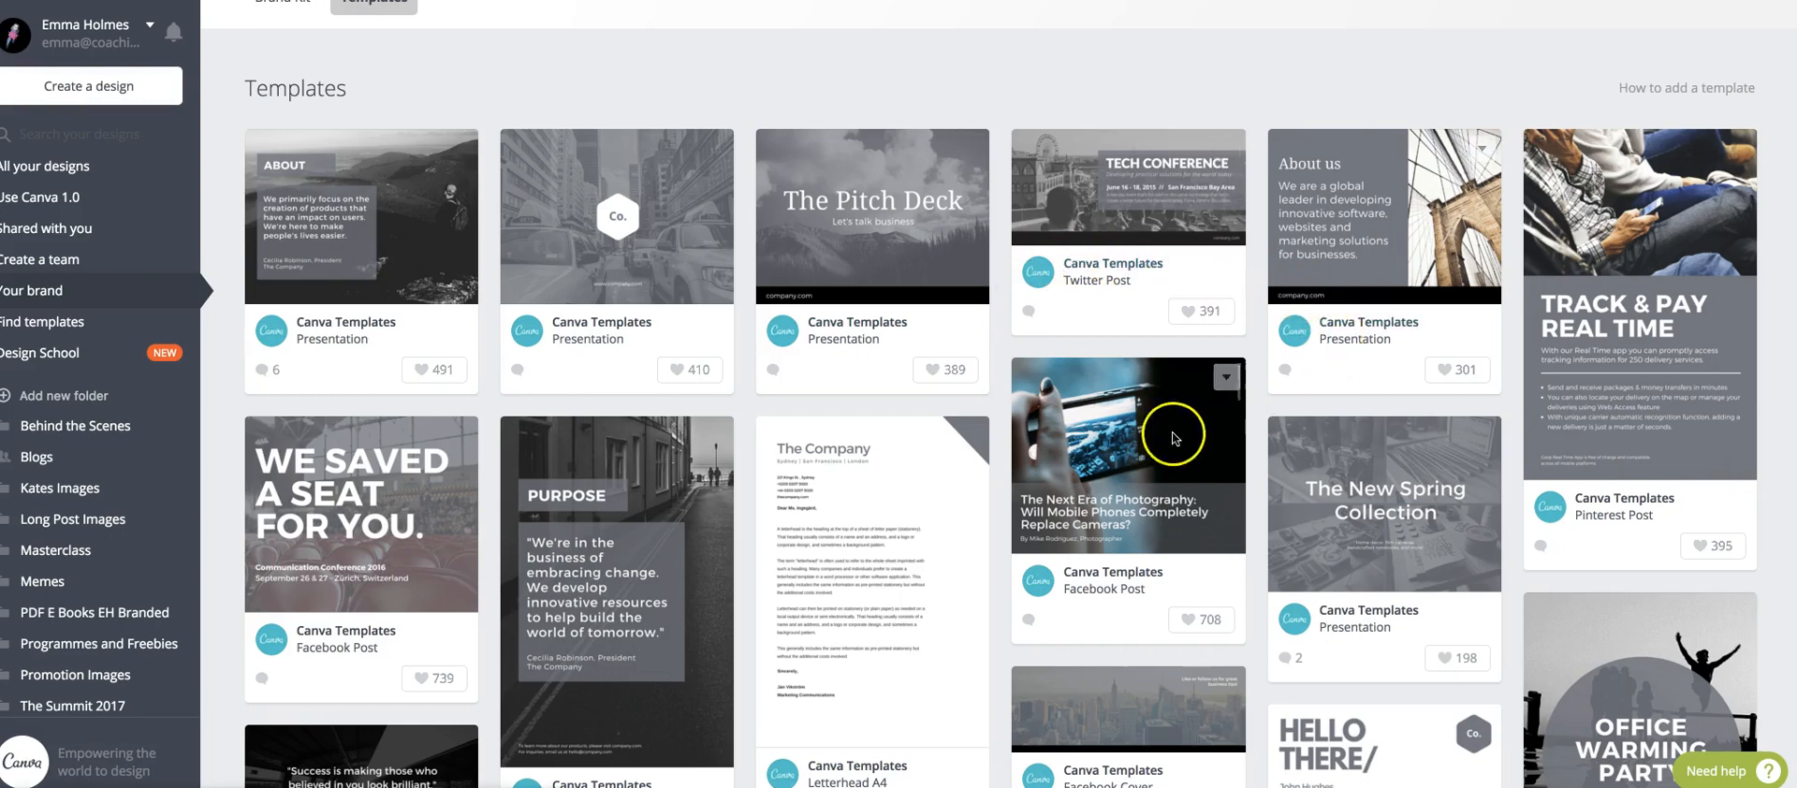
View the Canva Templates profile and its published designs from a brand template, and return to the brand kit
{"action": "left_click", "coordinate": [1115, 265]}
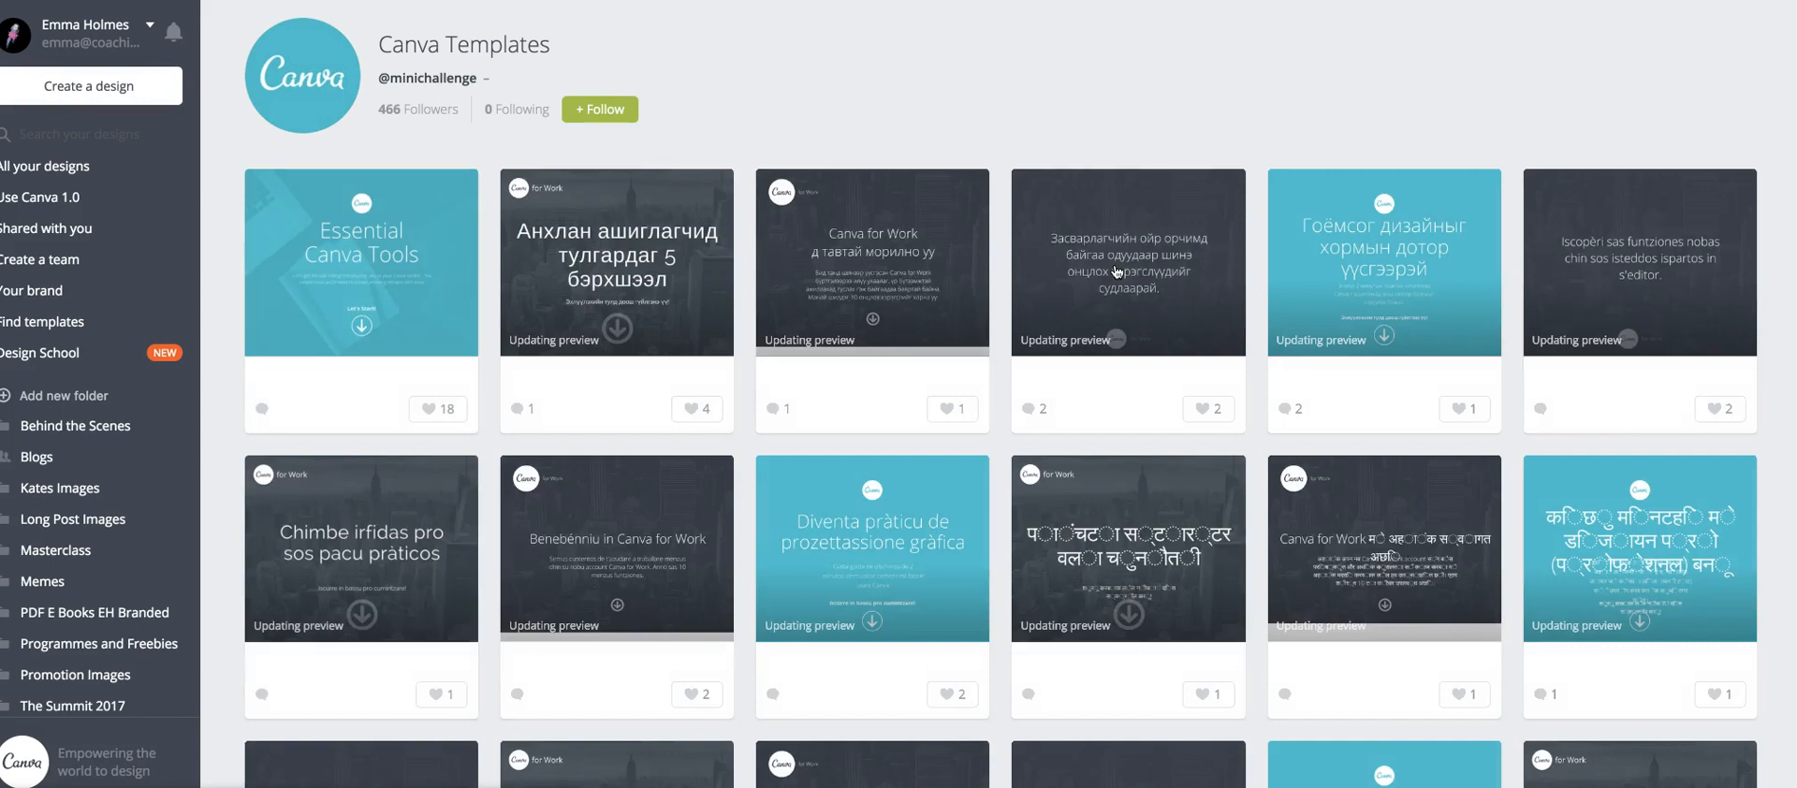
{"action": "scroll", "coordinate": [844, 487], "scroll_direction": "down", "scroll_amount": 4}
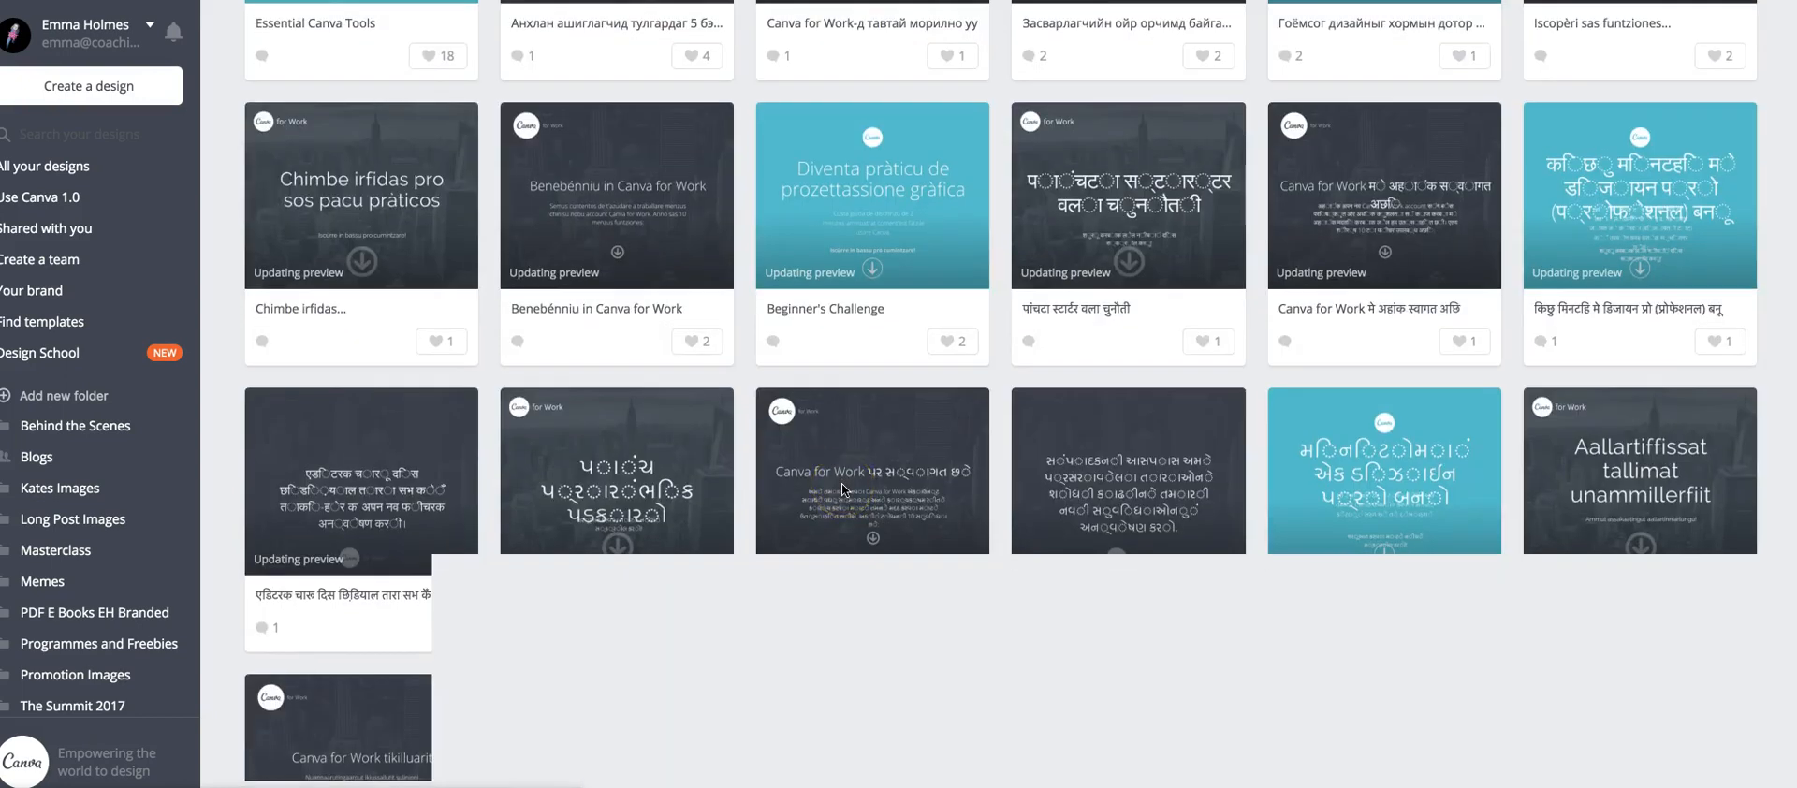
{"action": "scroll", "coordinate": [484, 400], "scroll_direction": "up", "scroll_amount": 4}
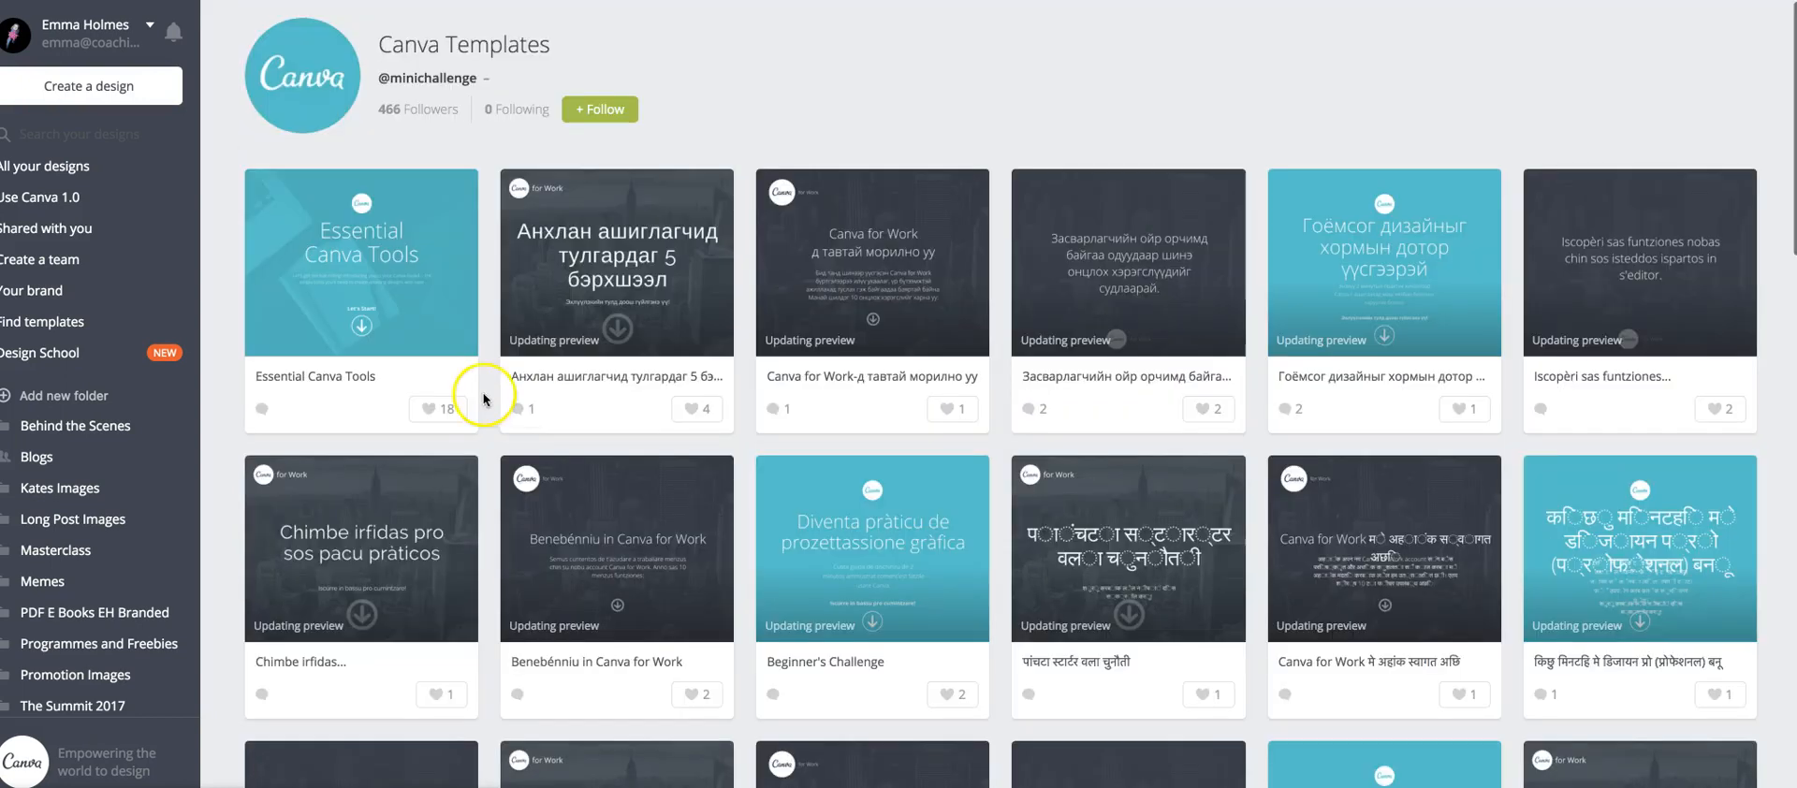
{"action": "left_click", "coordinate": [91, 296]}
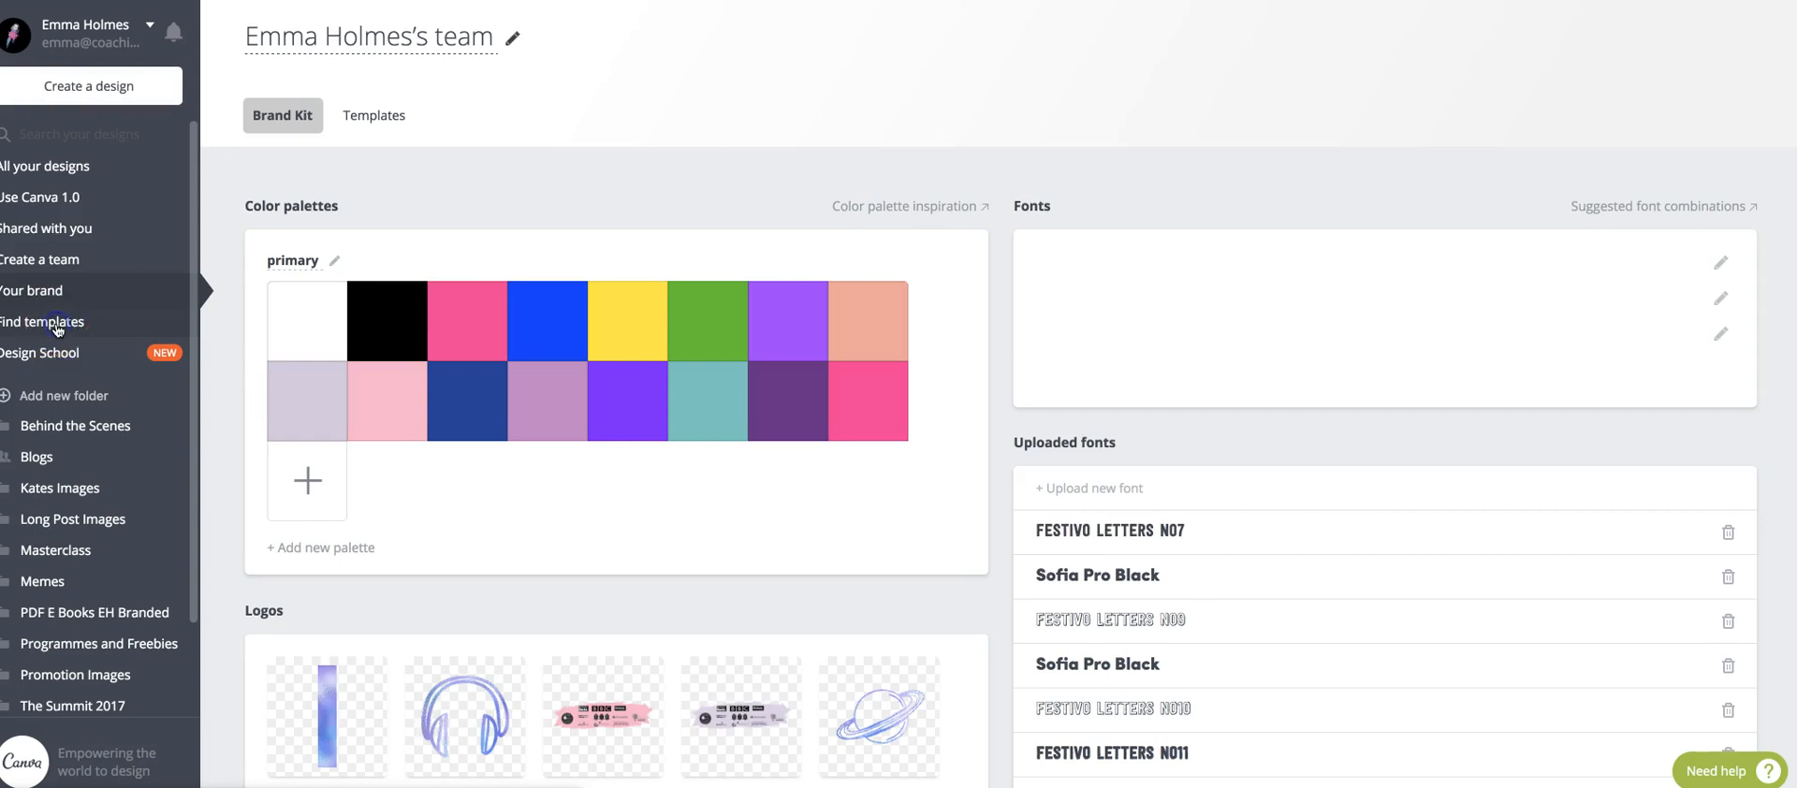
Open the template library and look over its categories and featured templates
{"action": "left_click", "coordinate": [116, 329]}
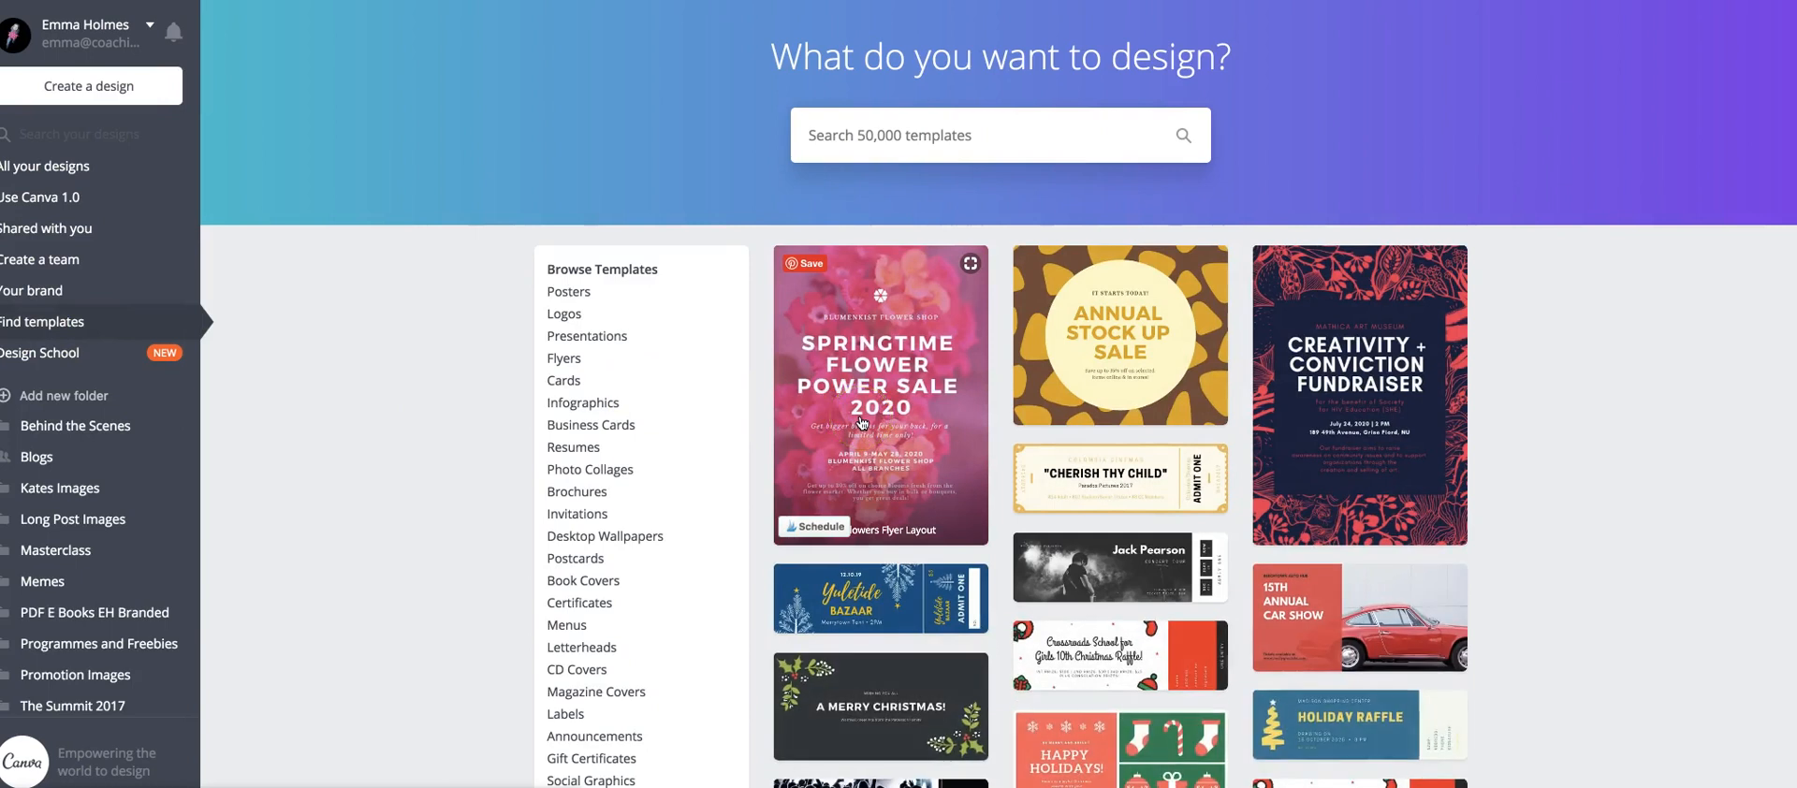
{"action": "scroll", "coordinate": [540, 547], "scroll_direction": "down", "scroll_amount": 5}
{"action": "scroll", "coordinate": [541, 547], "scroll_direction": "up", "scroll_amount": 5}
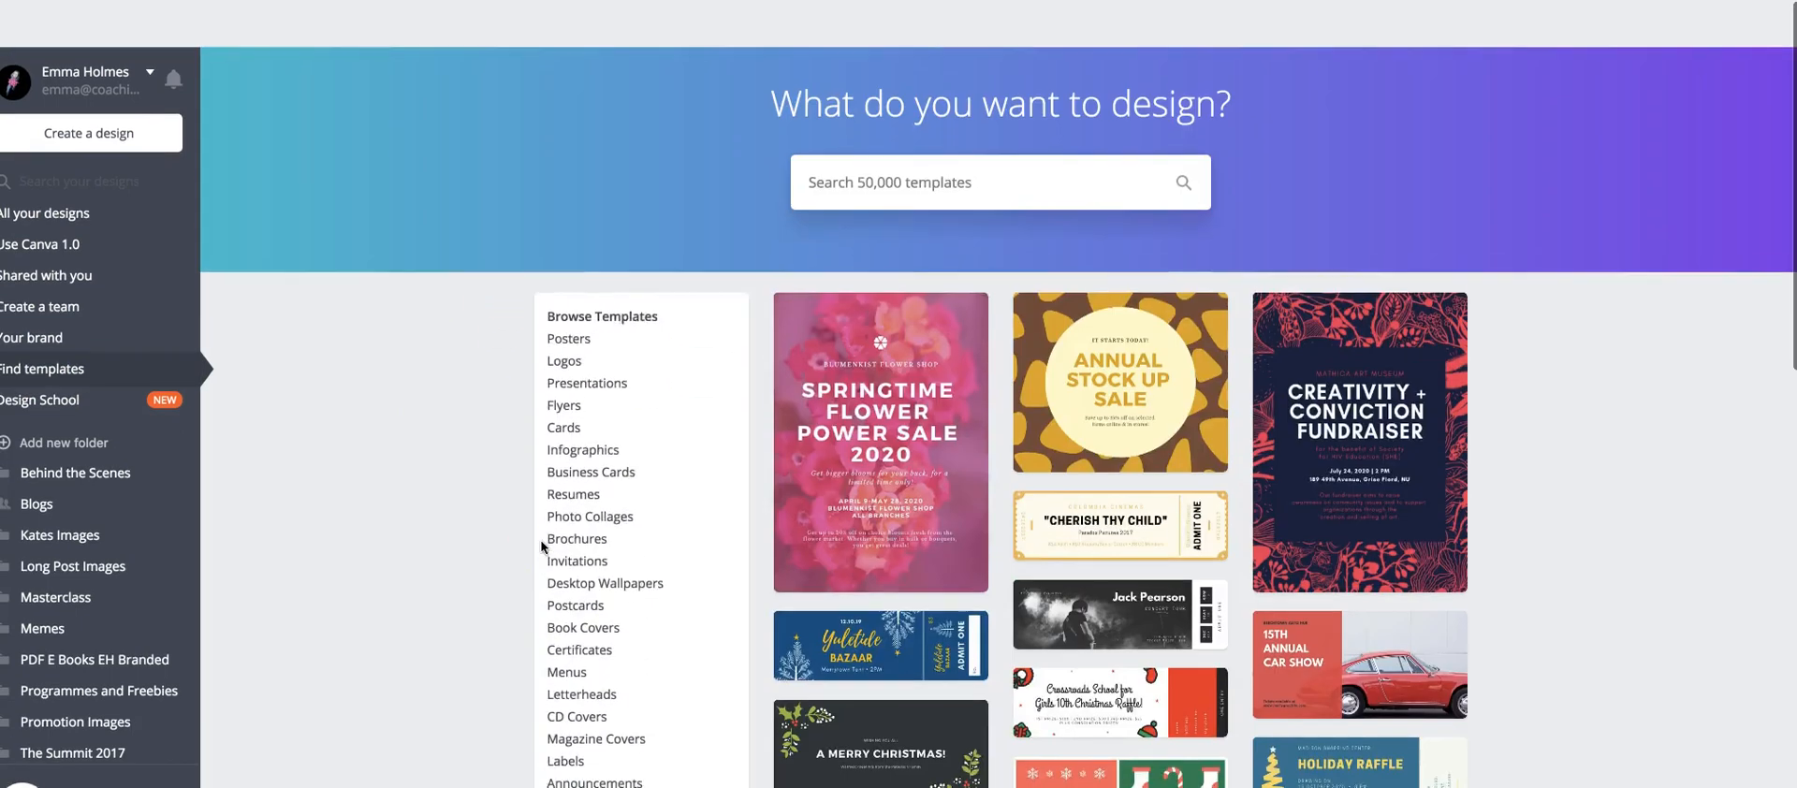
Search the template library for "facebook post" and look through the Facebook Post templates
{"action": "left_click", "coordinate": [879, 135]}
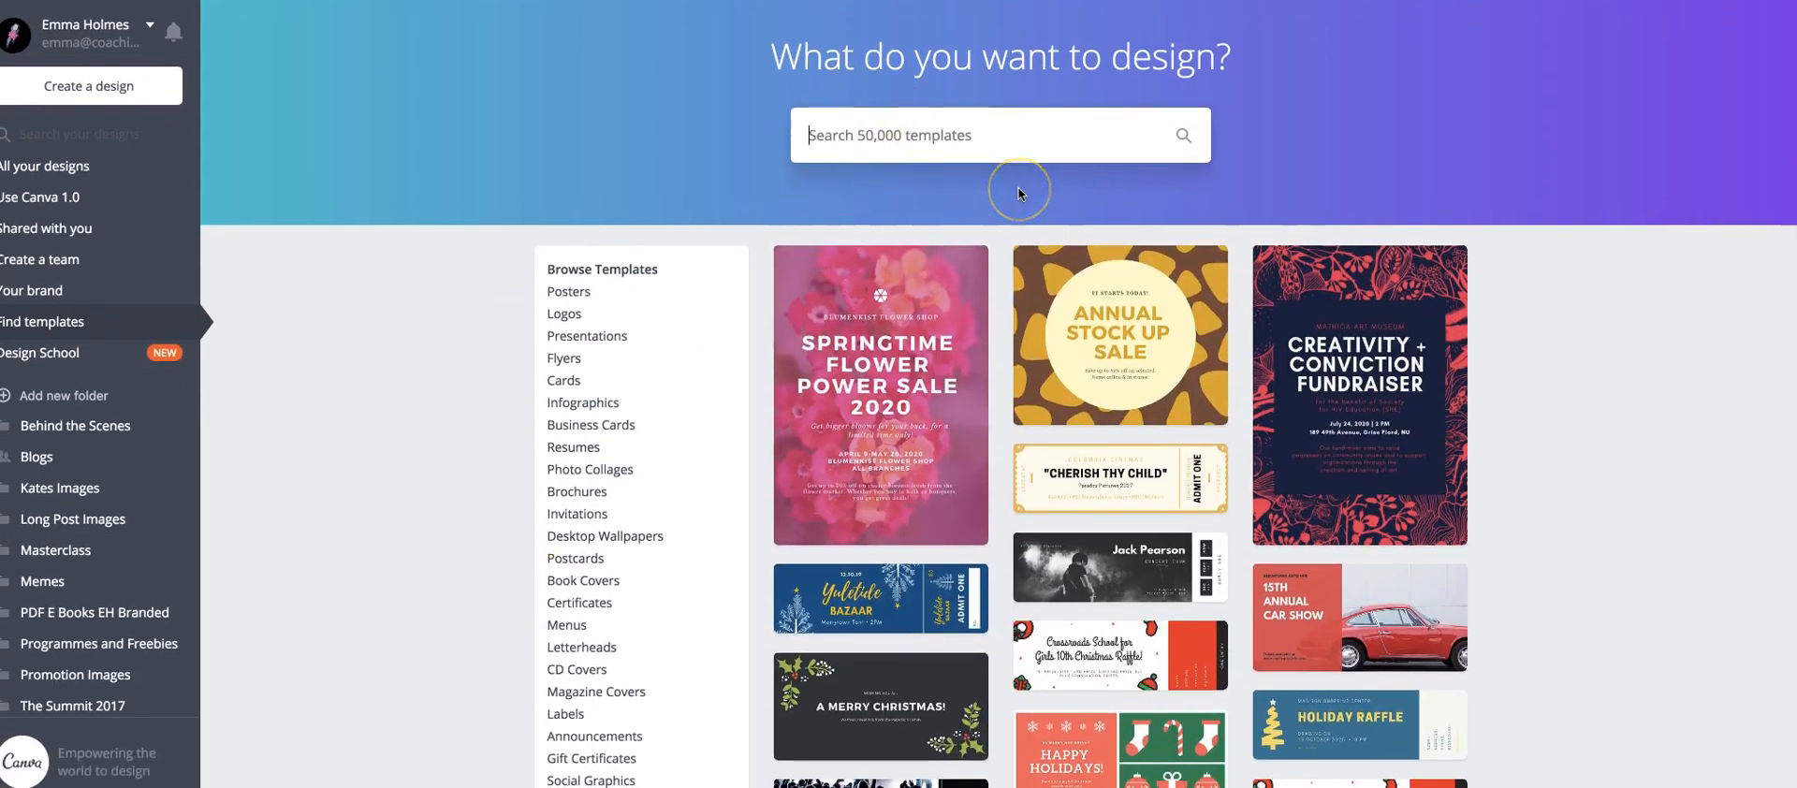
{"action": "type", "text": "facebook post"}
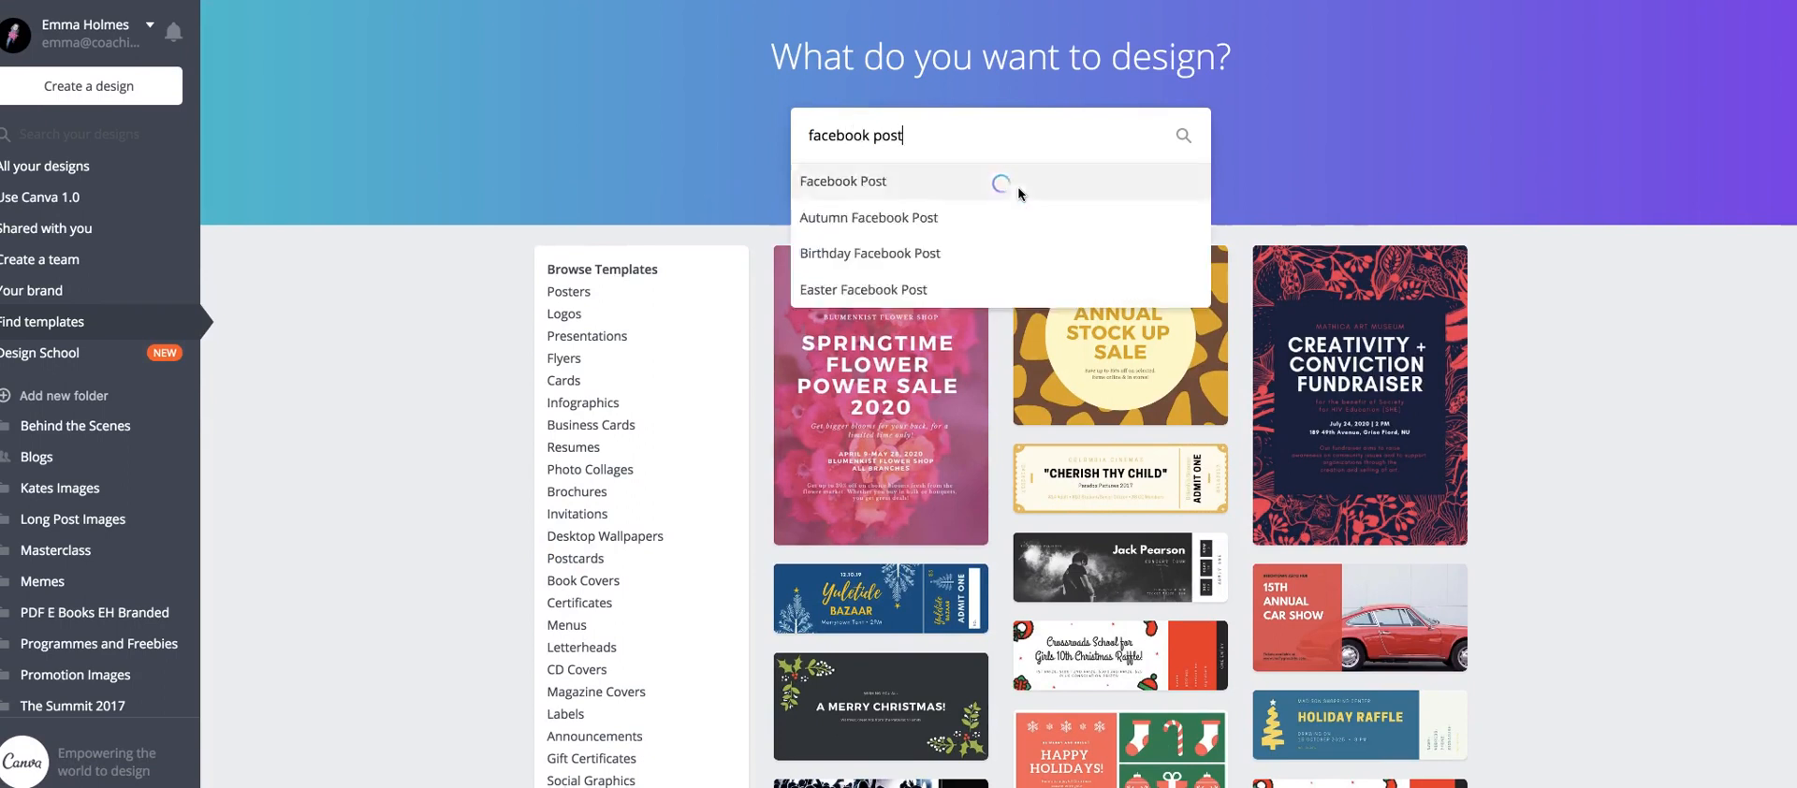
{"action": "left_click", "coordinate": [1018, 186]}
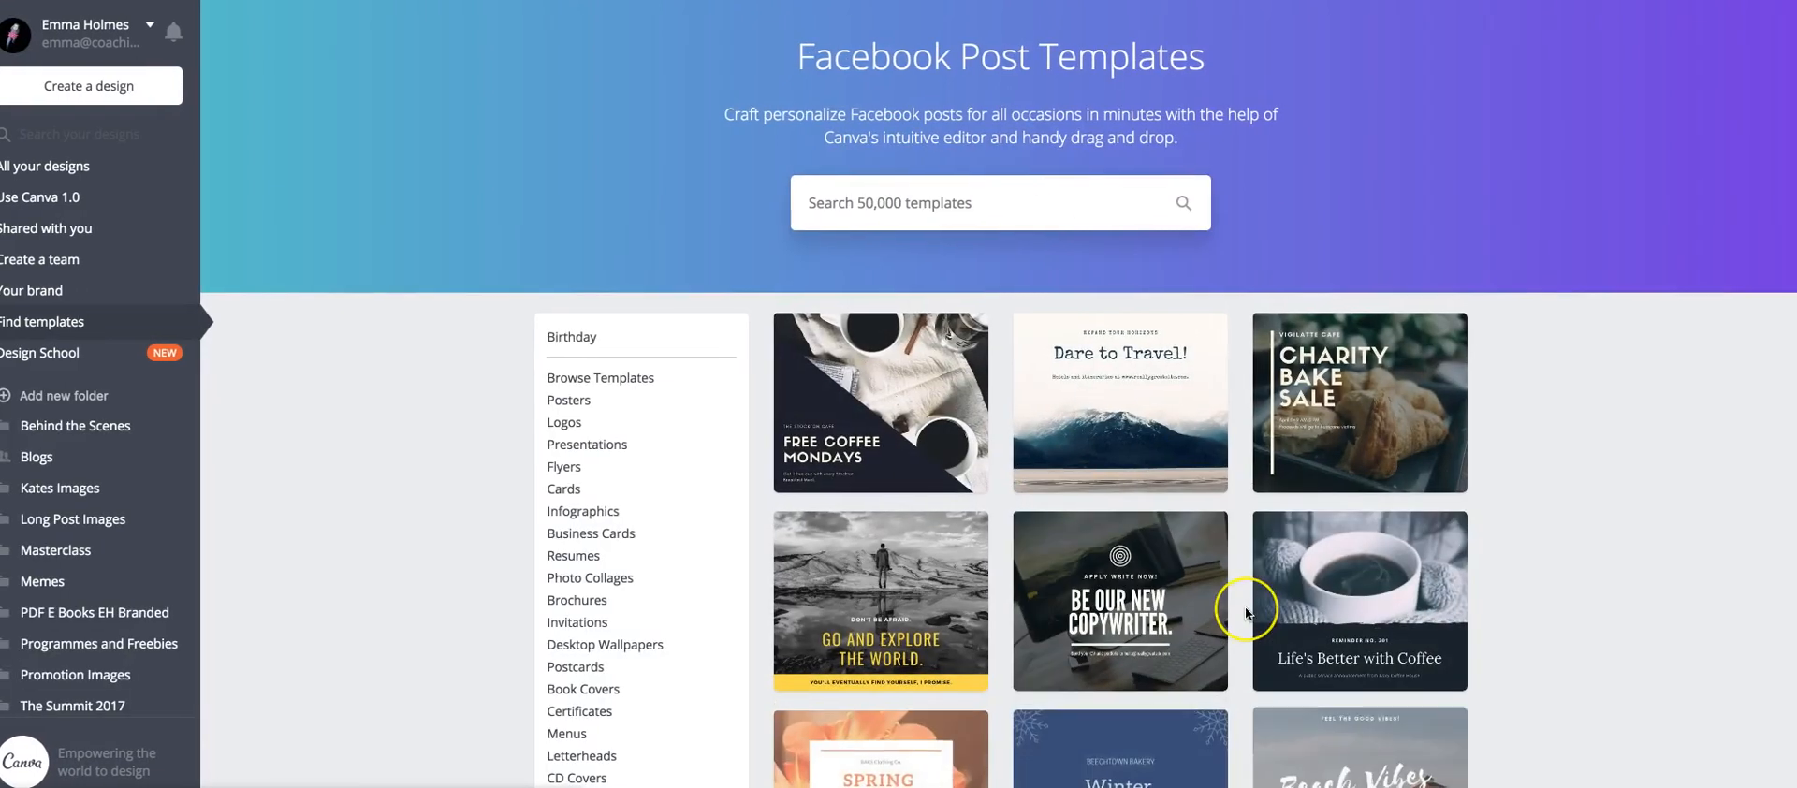
{"action": "scroll", "coordinate": [1245, 604], "scroll_direction": "down", "scroll_amount": 4}
{"action": "scroll", "coordinate": [1246, 613], "scroll_direction": "down", "scroll_amount": 5}
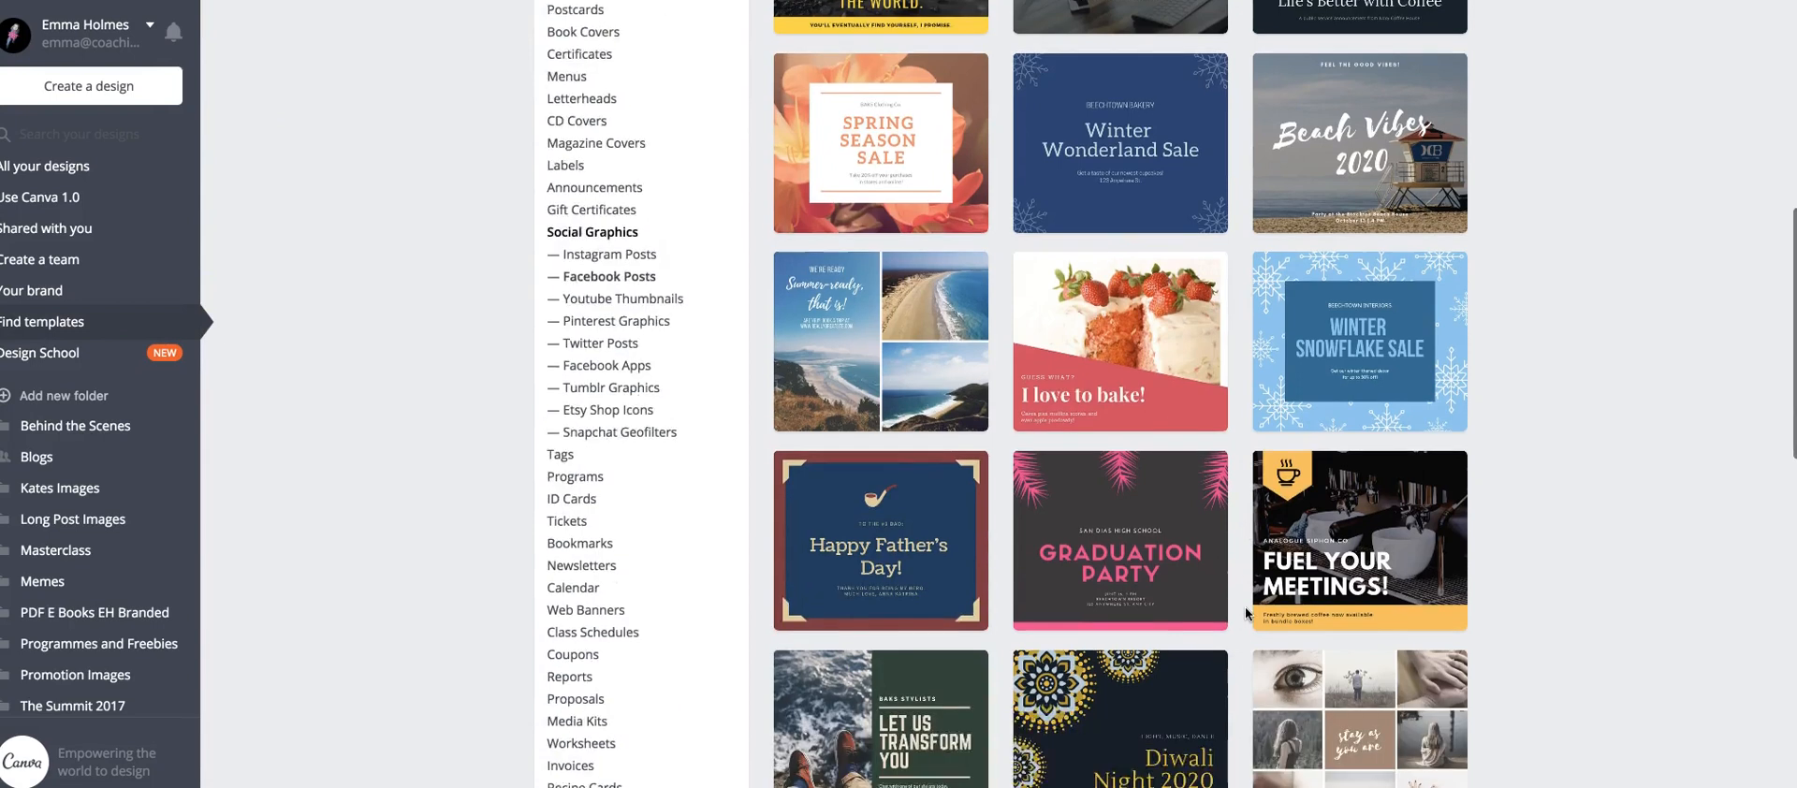
{"action": "scroll", "coordinate": [1245, 613], "scroll_direction": "down", "scroll_amount": 5}
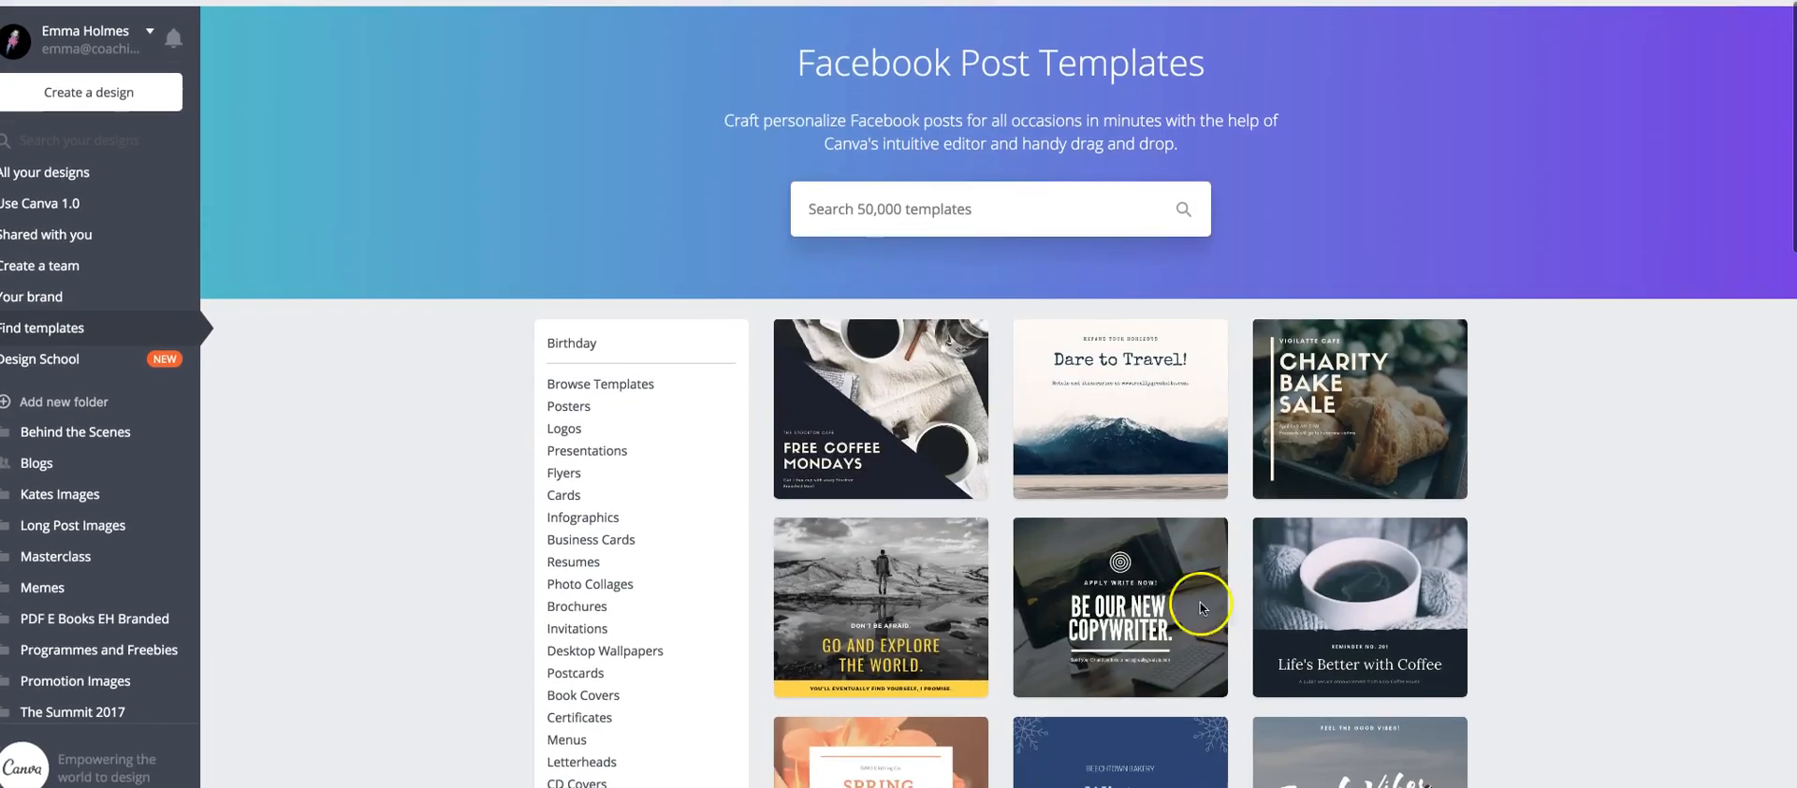
Look through the how-to videos in Design School, and return to the page with all designs
{"action": "left_click", "coordinate": [269, 429]}
{"action": "left_click", "coordinate": [72, 355]}
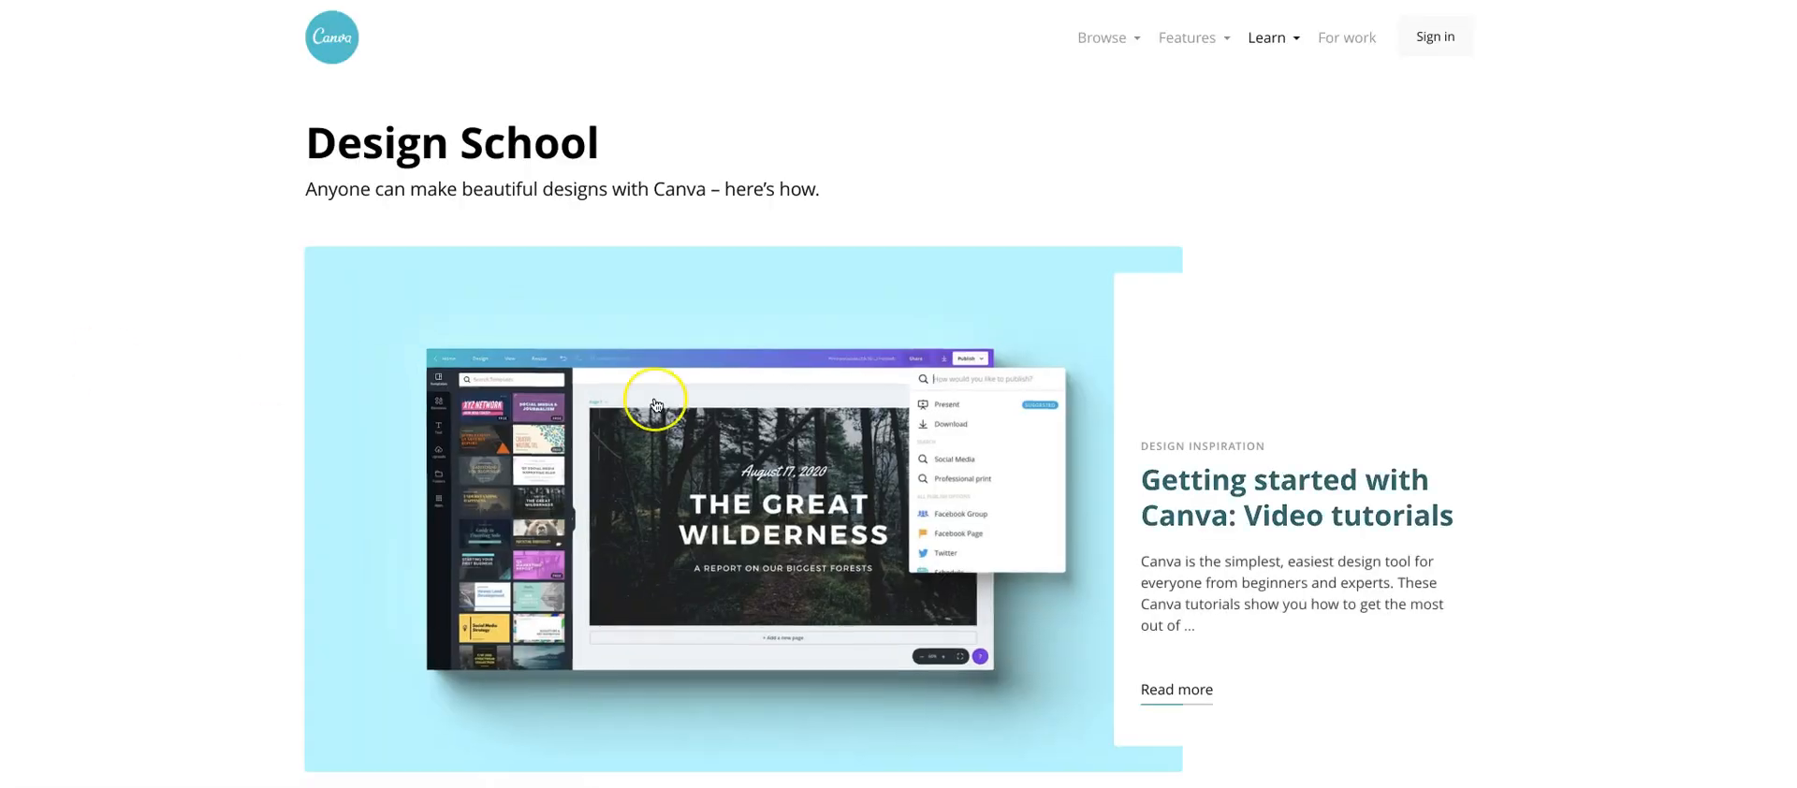
{"action": "scroll", "coordinate": [657, 405], "scroll_direction": "down", "scroll_amount": 3}
{"action": "scroll", "coordinate": [656, 404], "scroll_direction": "down", "scroll_amount": 5}
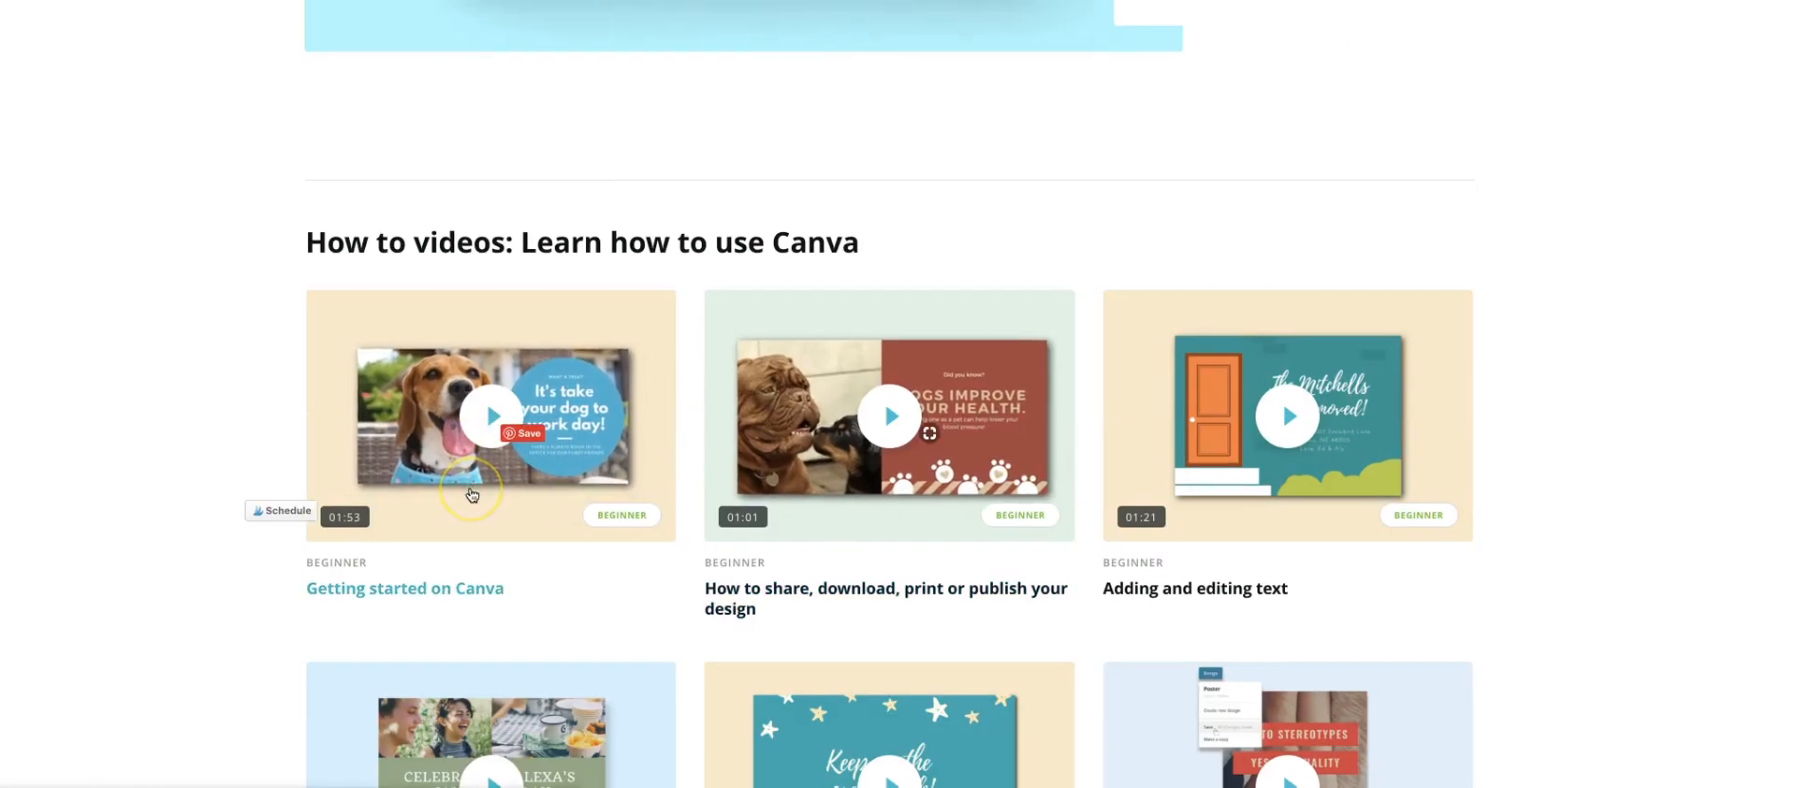
{"action": "scroll", "coordinate": [549, 454], "scroll_direction": "down", "scroll_amount": 2}
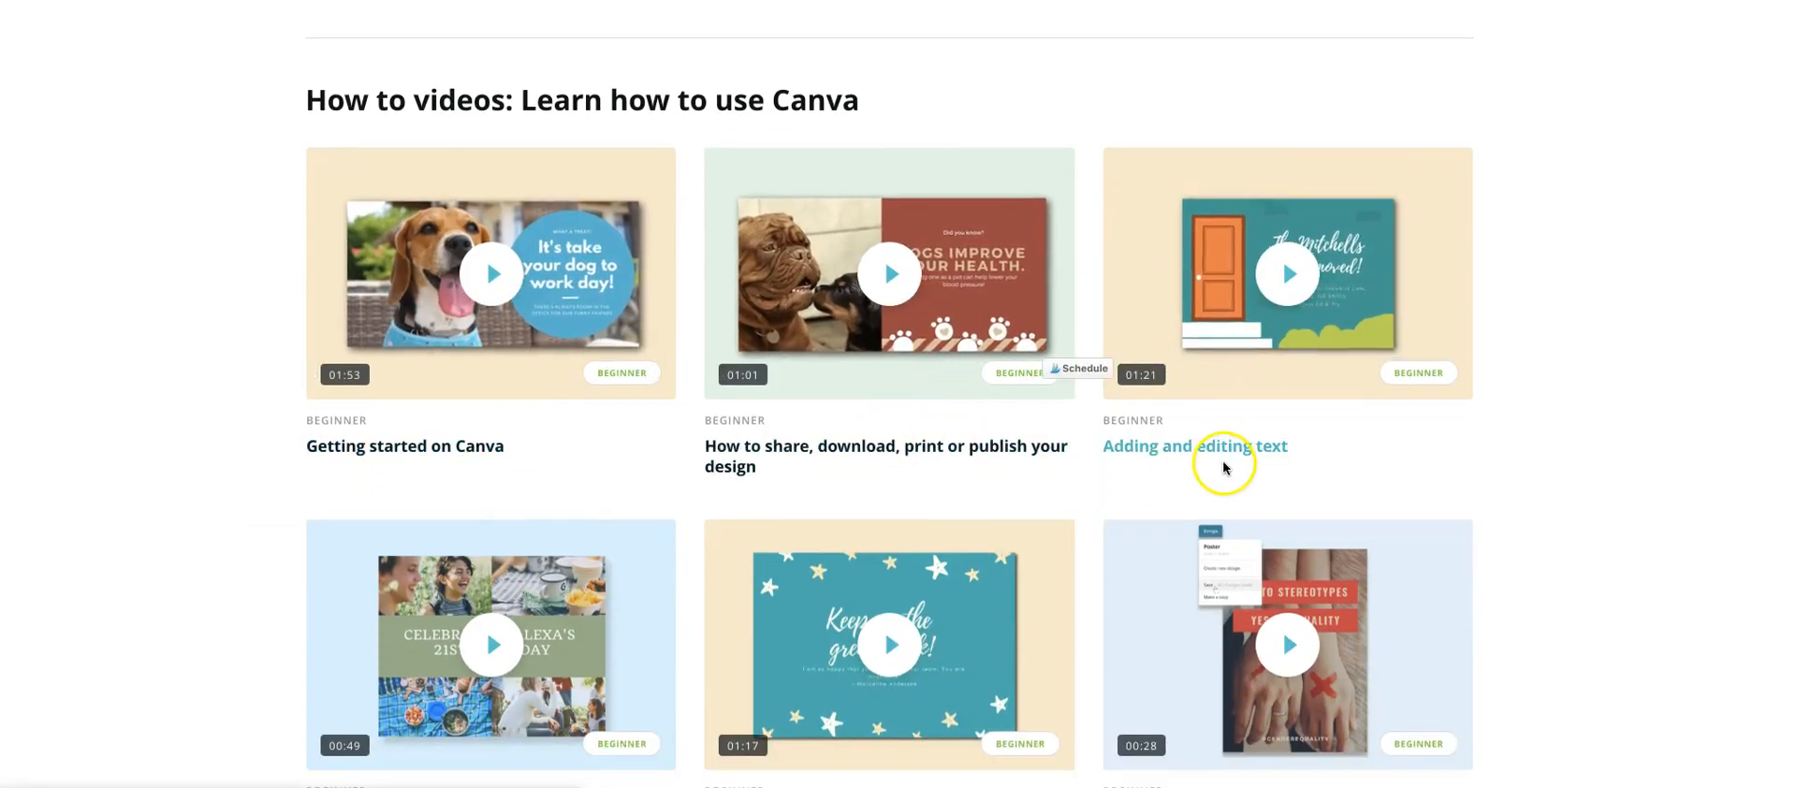
{"action": "scroll", "coordinate": [1223, 467], "scroll_direction": "down", "scroll_amount": 2}
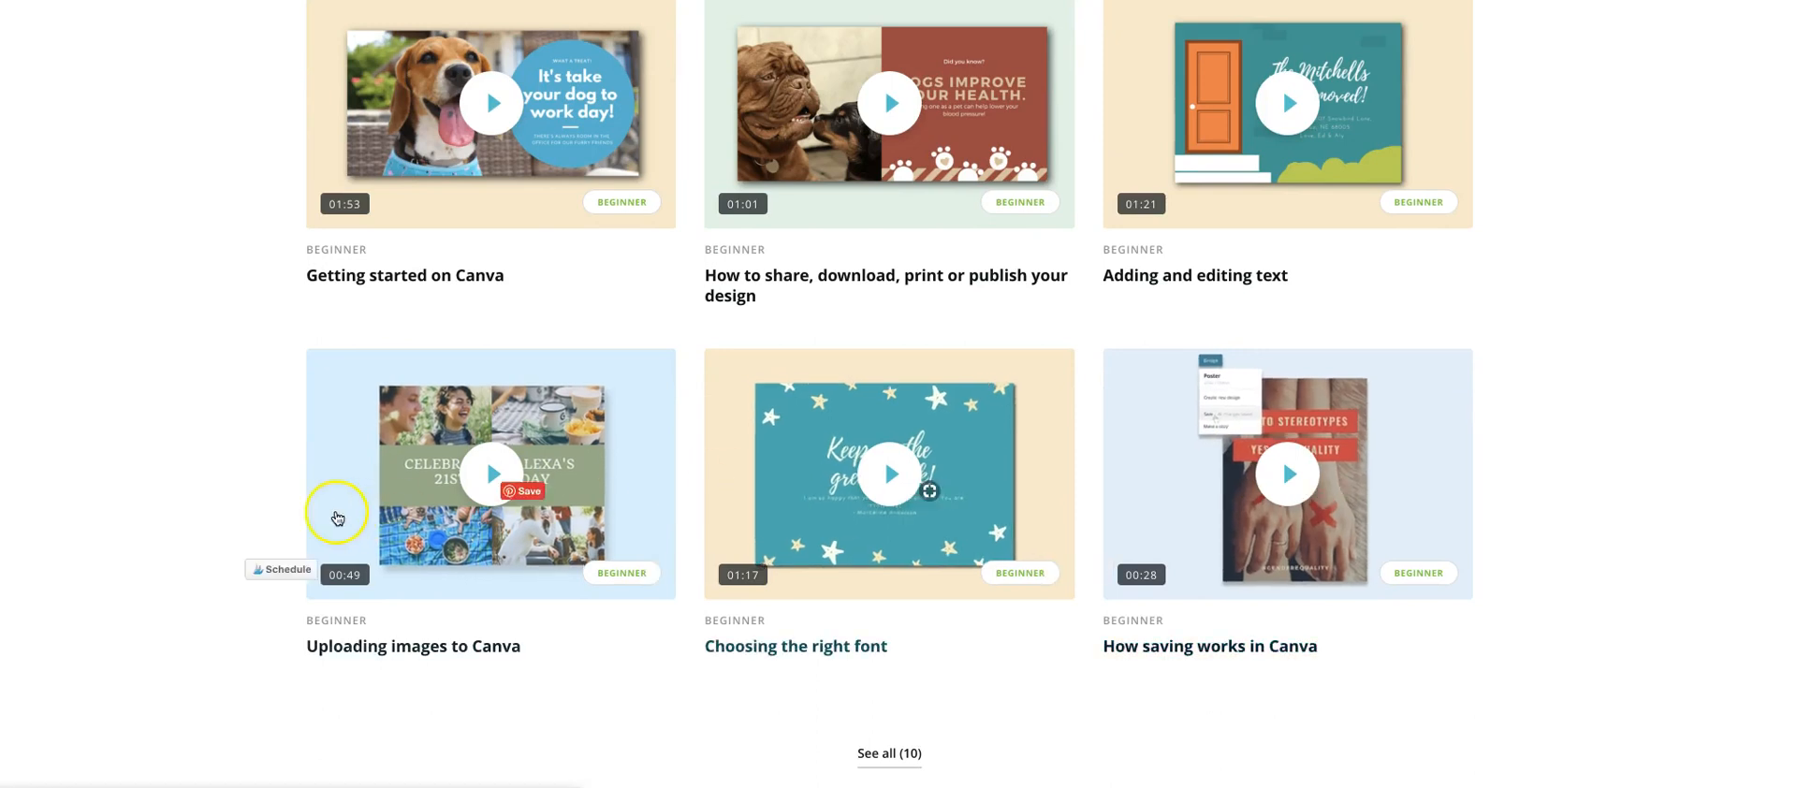
{"action": "scroll", "coordinate": [856, 527], "scroll_direction": "down", "scroll_amount": 2}
{"action": "scroll", "coordinate": [856, 528], "scroll_direction": "up", "scroll_amount": 15}
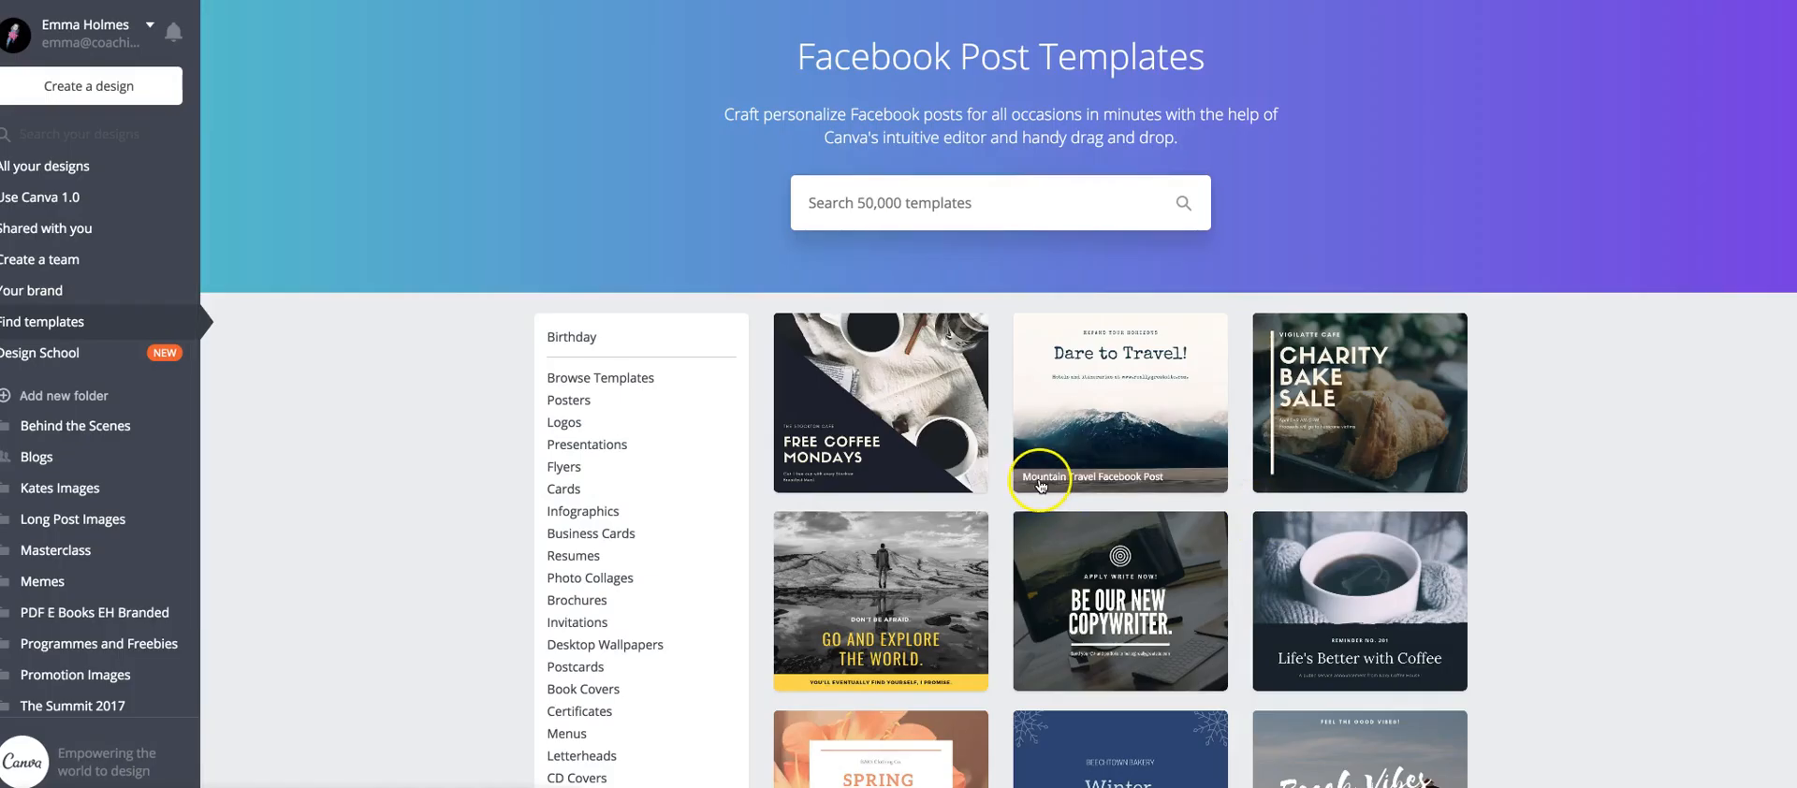
{"action": "left_click", "coordinate": [32, 177]}
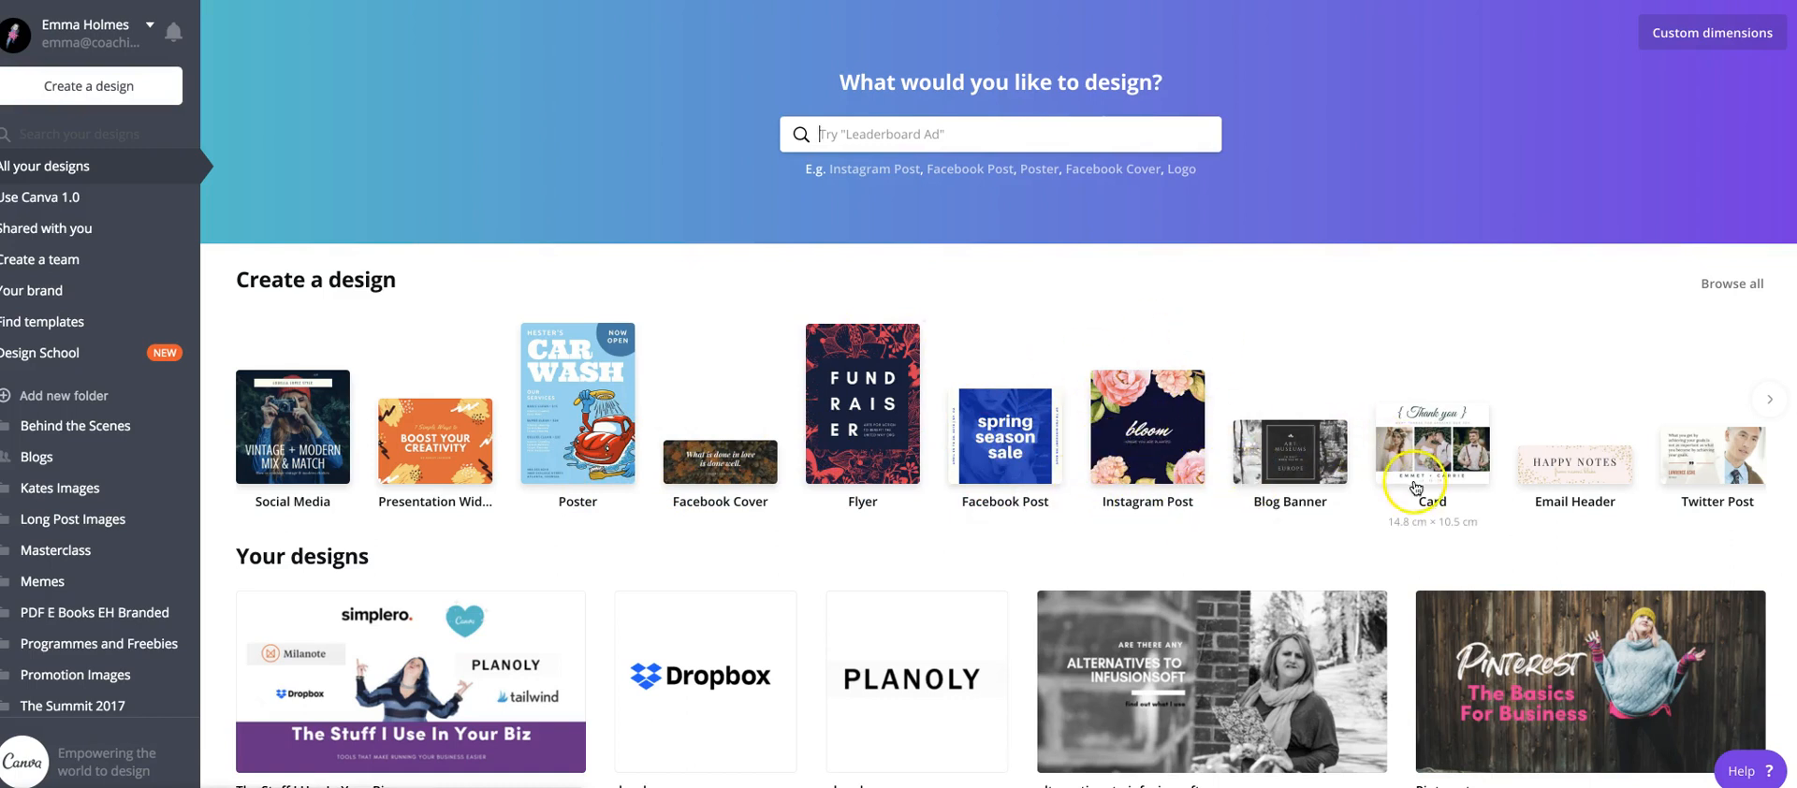
Look through all the design types offered for a new design, and return to the start of the row
{"action": "left_click", "coordinate": [1769, 400]}
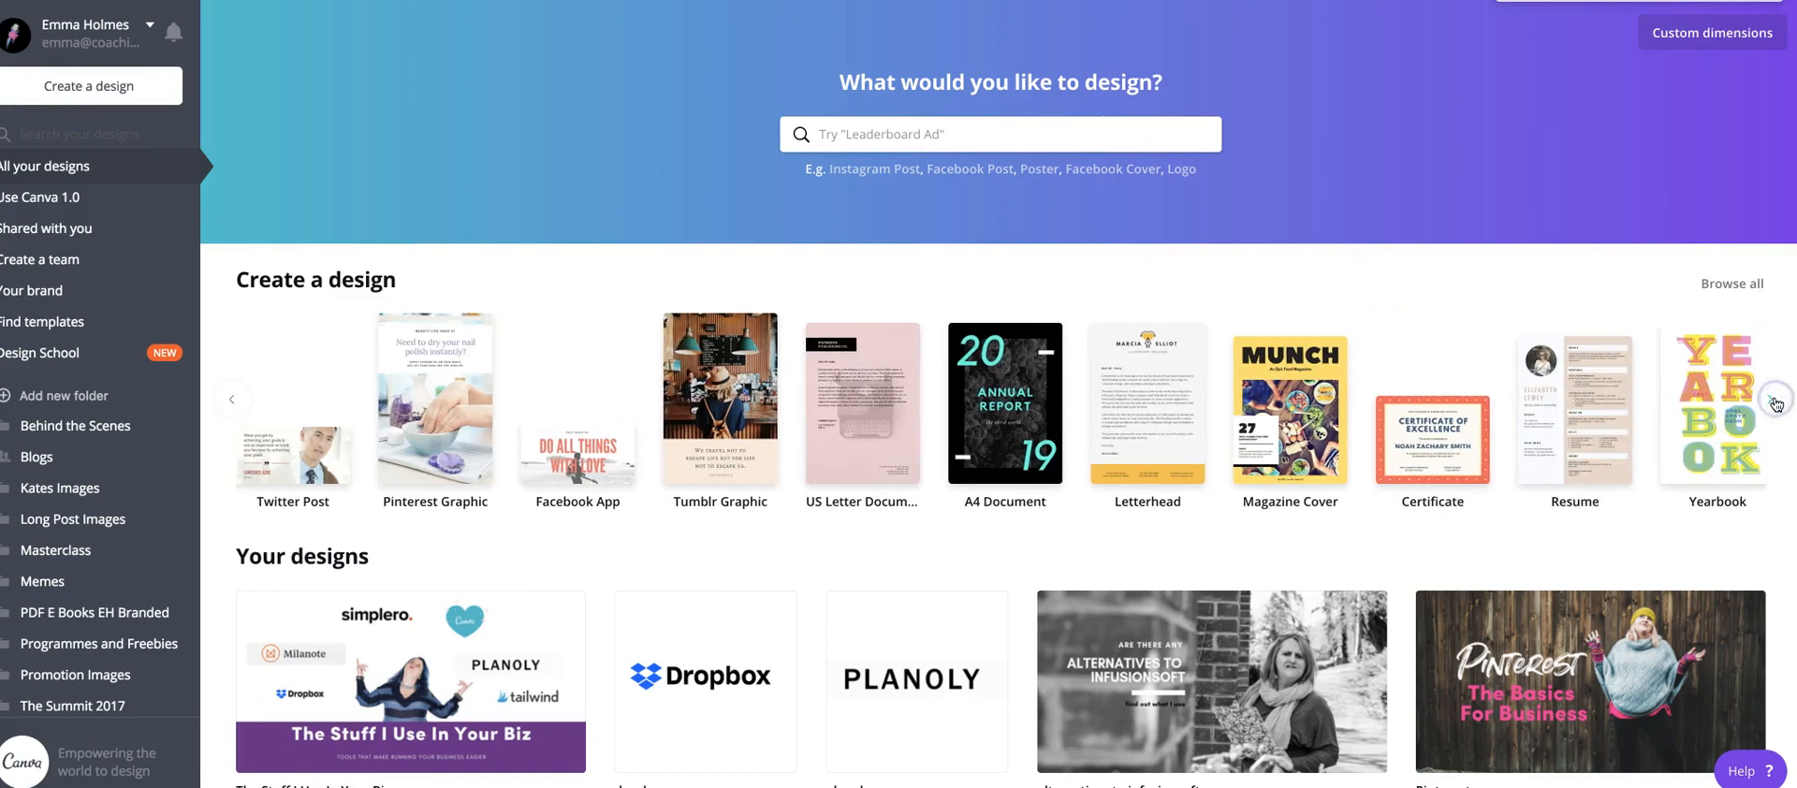
{"action": "left_click", "coordinate": [1775, 404]}
{"action": "left_click", "coordinate": [1775, 404]}
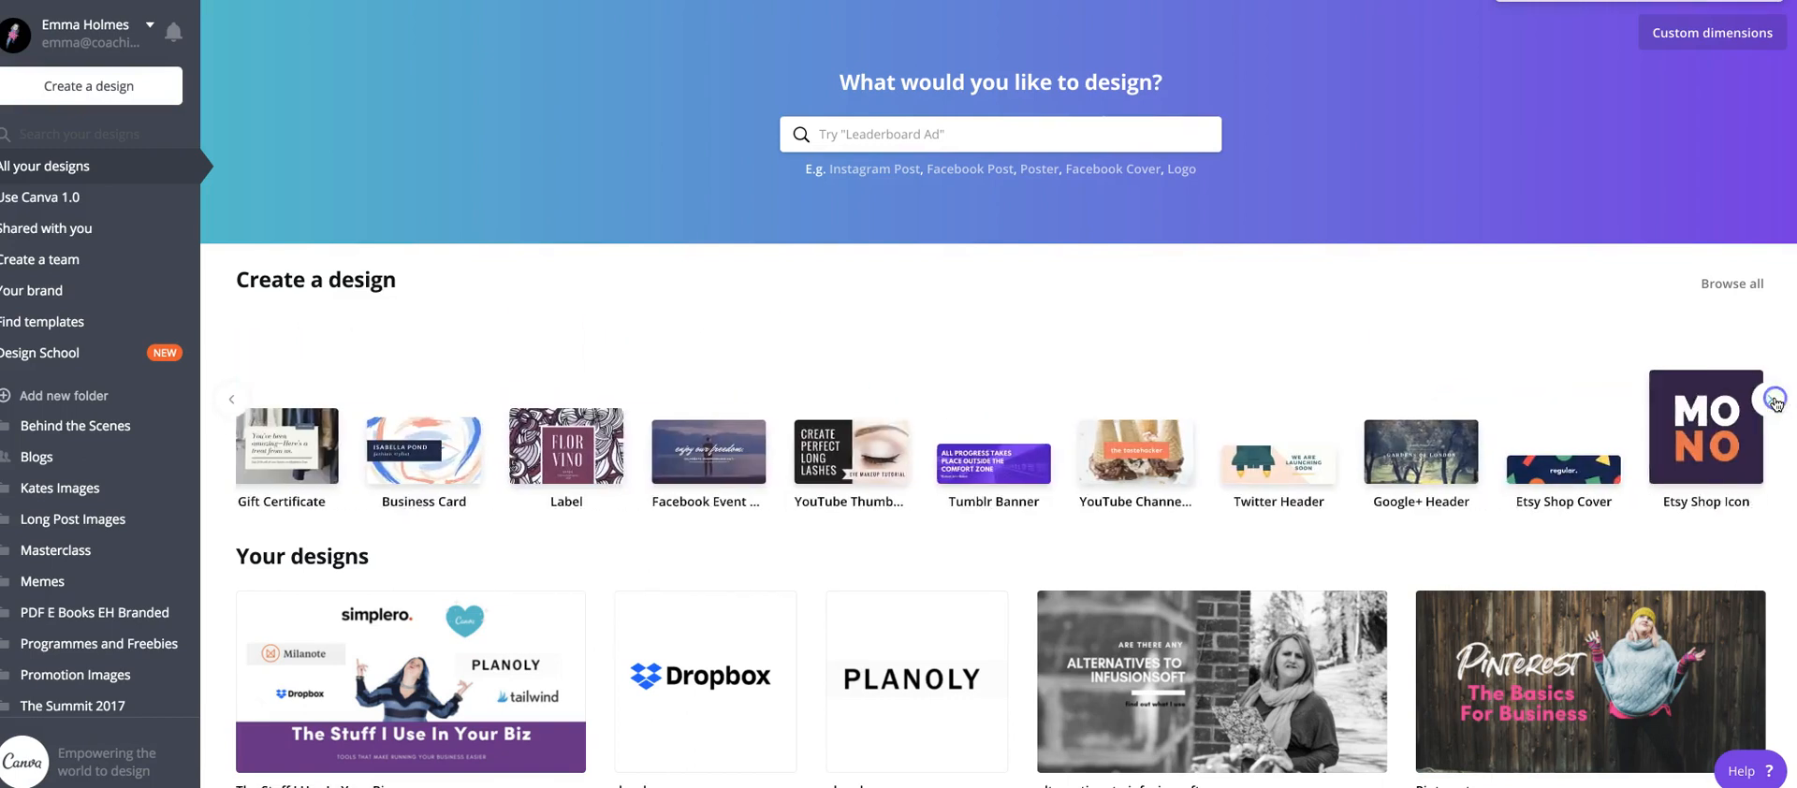
{"action": "left_click", "coordinate": [1775, 405]}
{"action": "left_click", "coordinate": [1775, 404]}
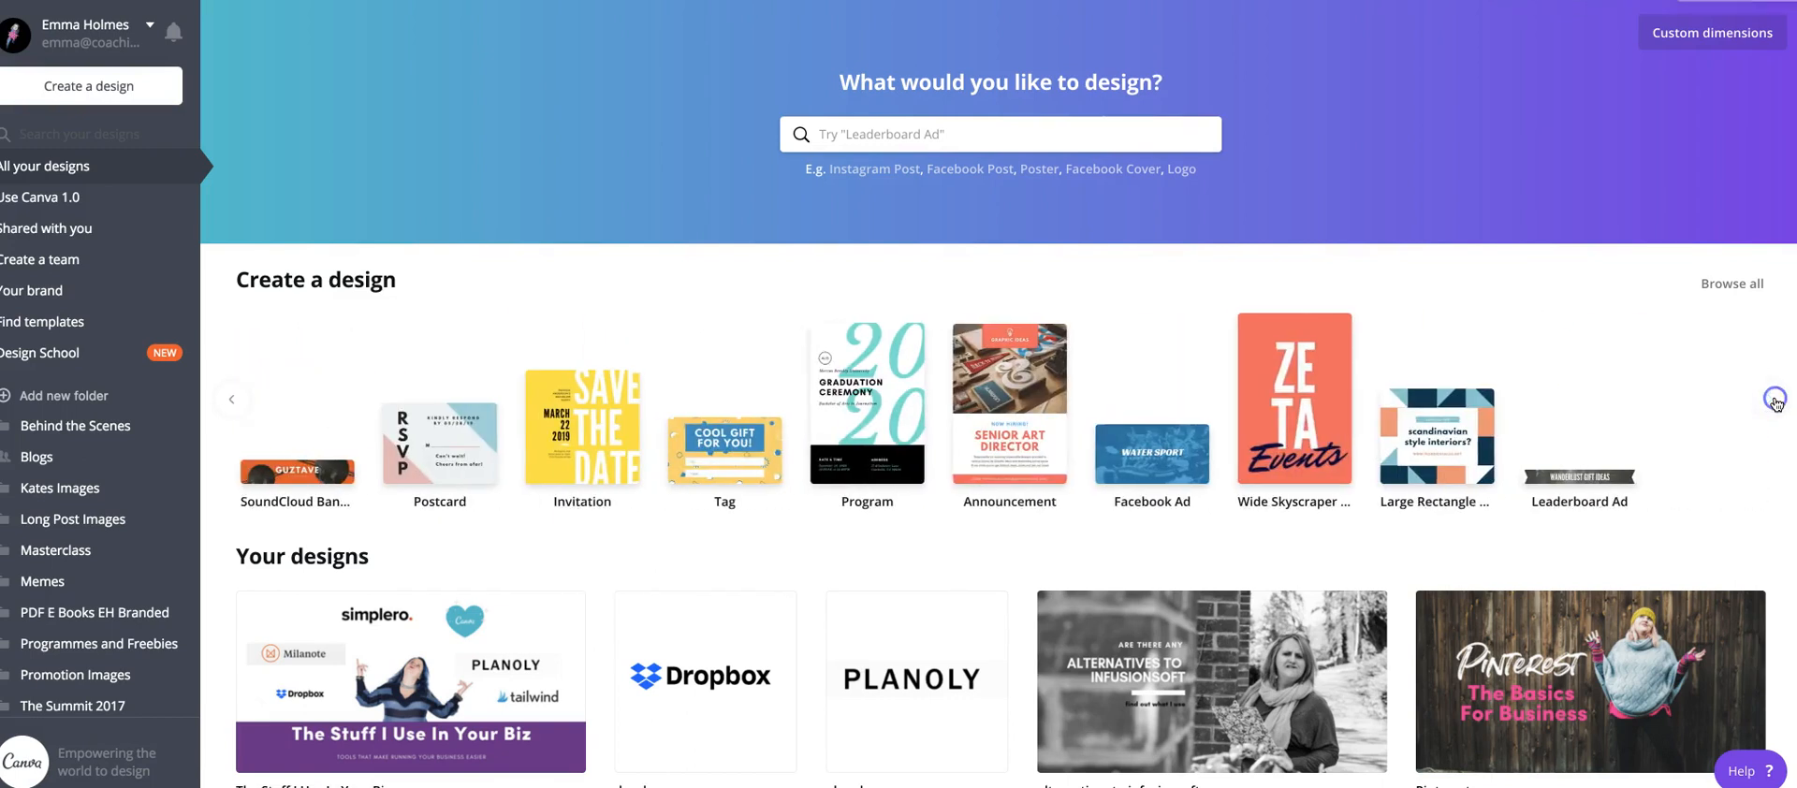
{"action": "left_click", "coordinate": [227, 406]}
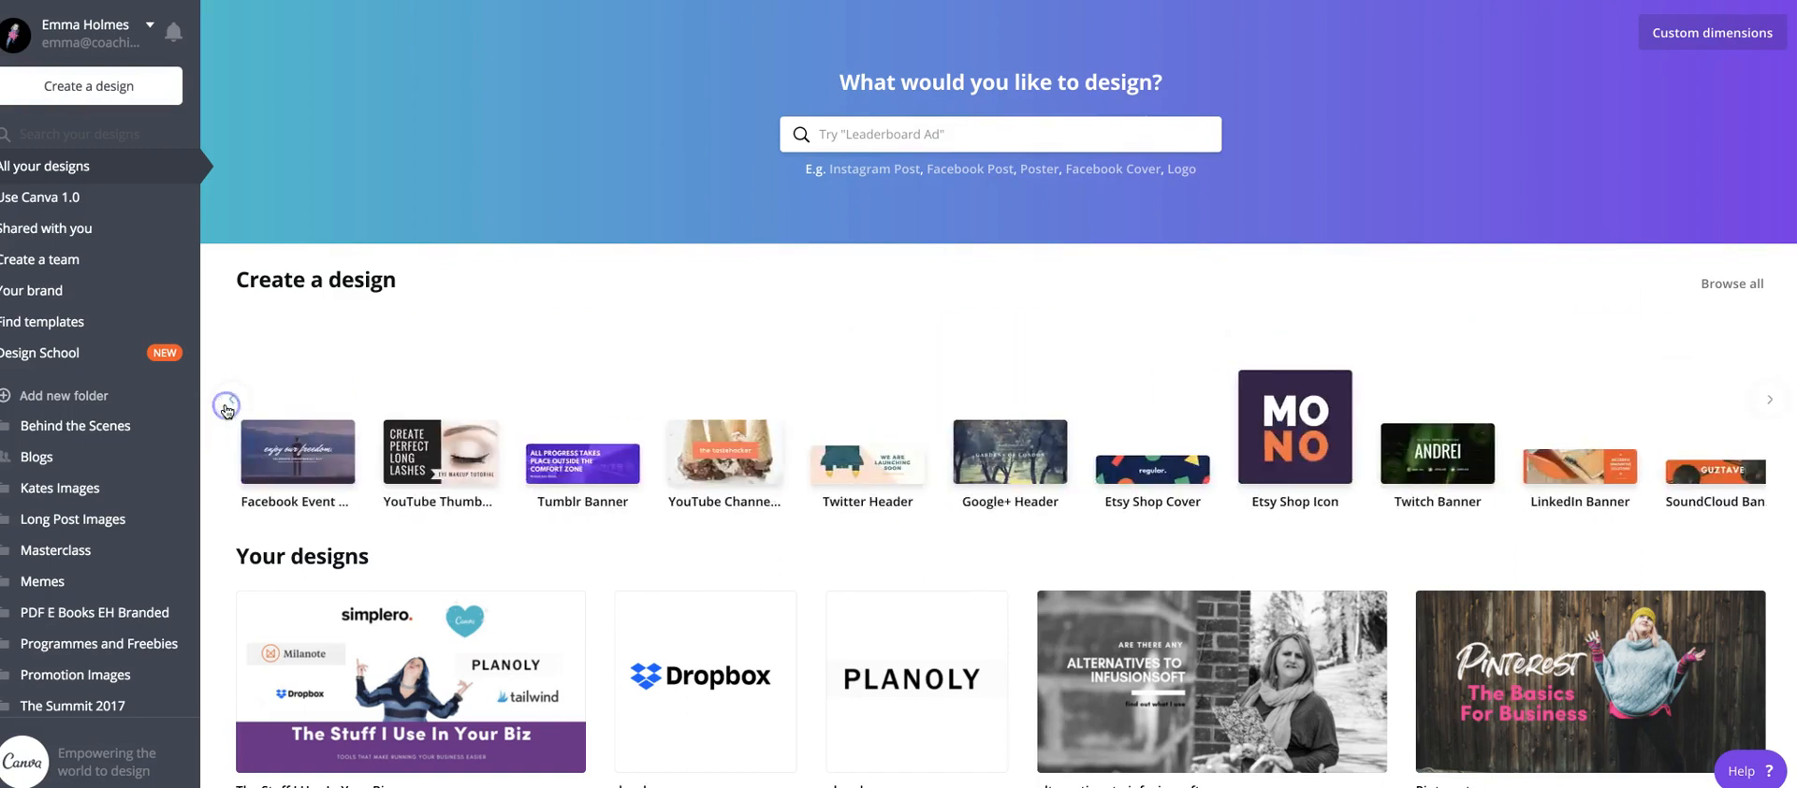
{"action": "left_click", "coordinate": [228, 406]}
{"action": "left_click", "coordinate": [227, 405]}
{"action": "left_click", "coordinate": [227, 405]}
{"action": "left_click", "coordinate": [228, 405]}
{"action": "left_click", "coordinate": [228, 405]}
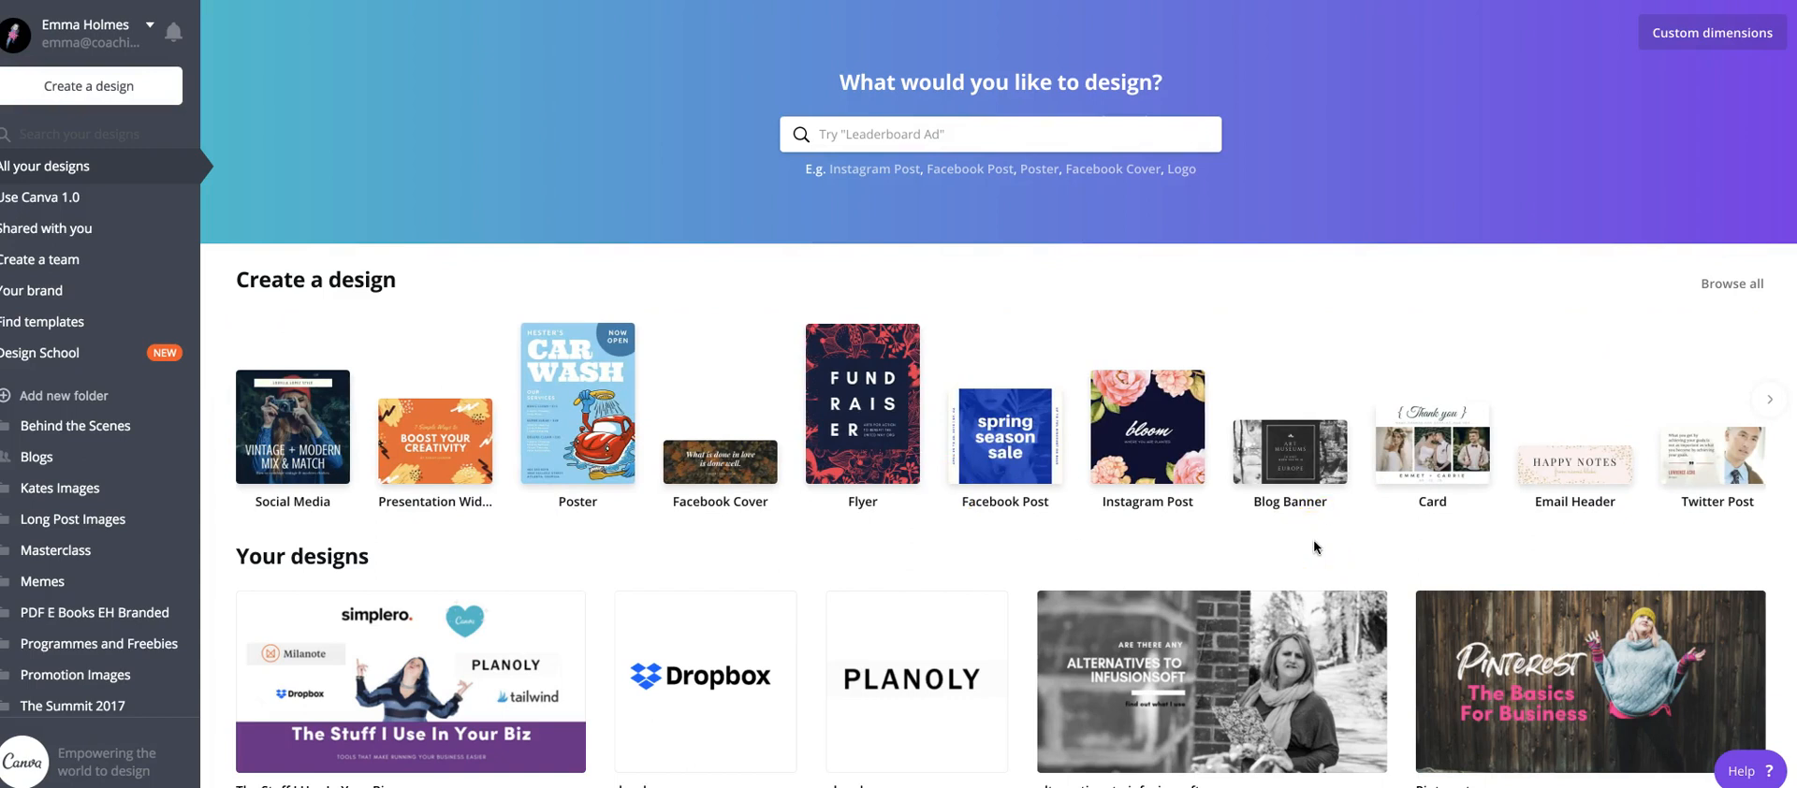
{"action": "left_click", "coordinate": [483, 414]}
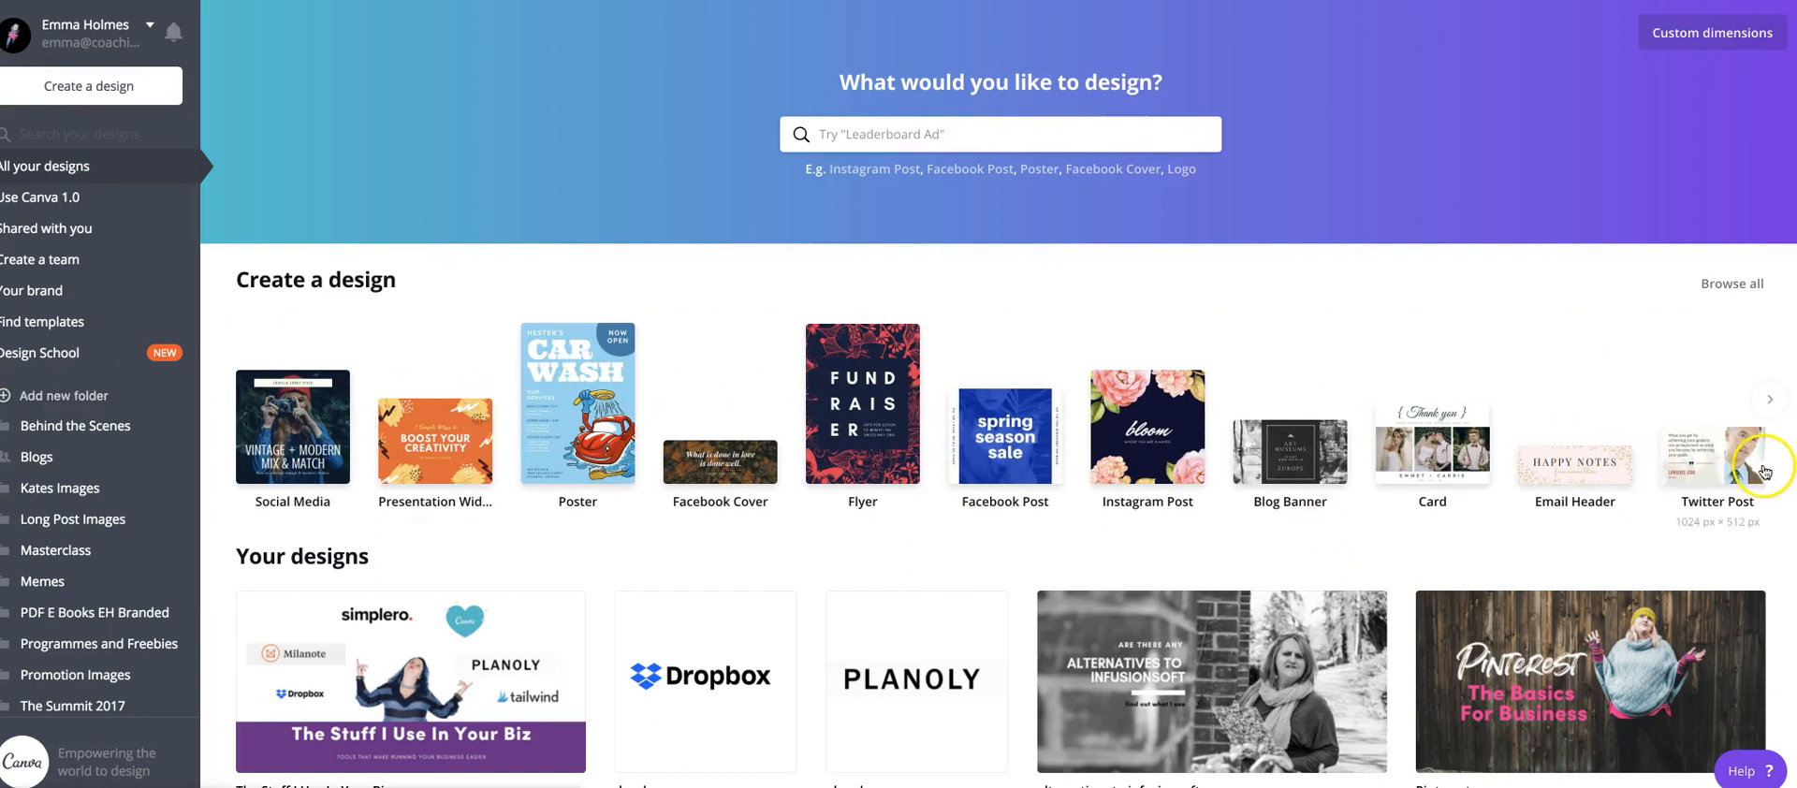
View the custom dimensions form and its available units, and close it without creating a design
{"action": "left_click", "coordinate": [1711, 32]}
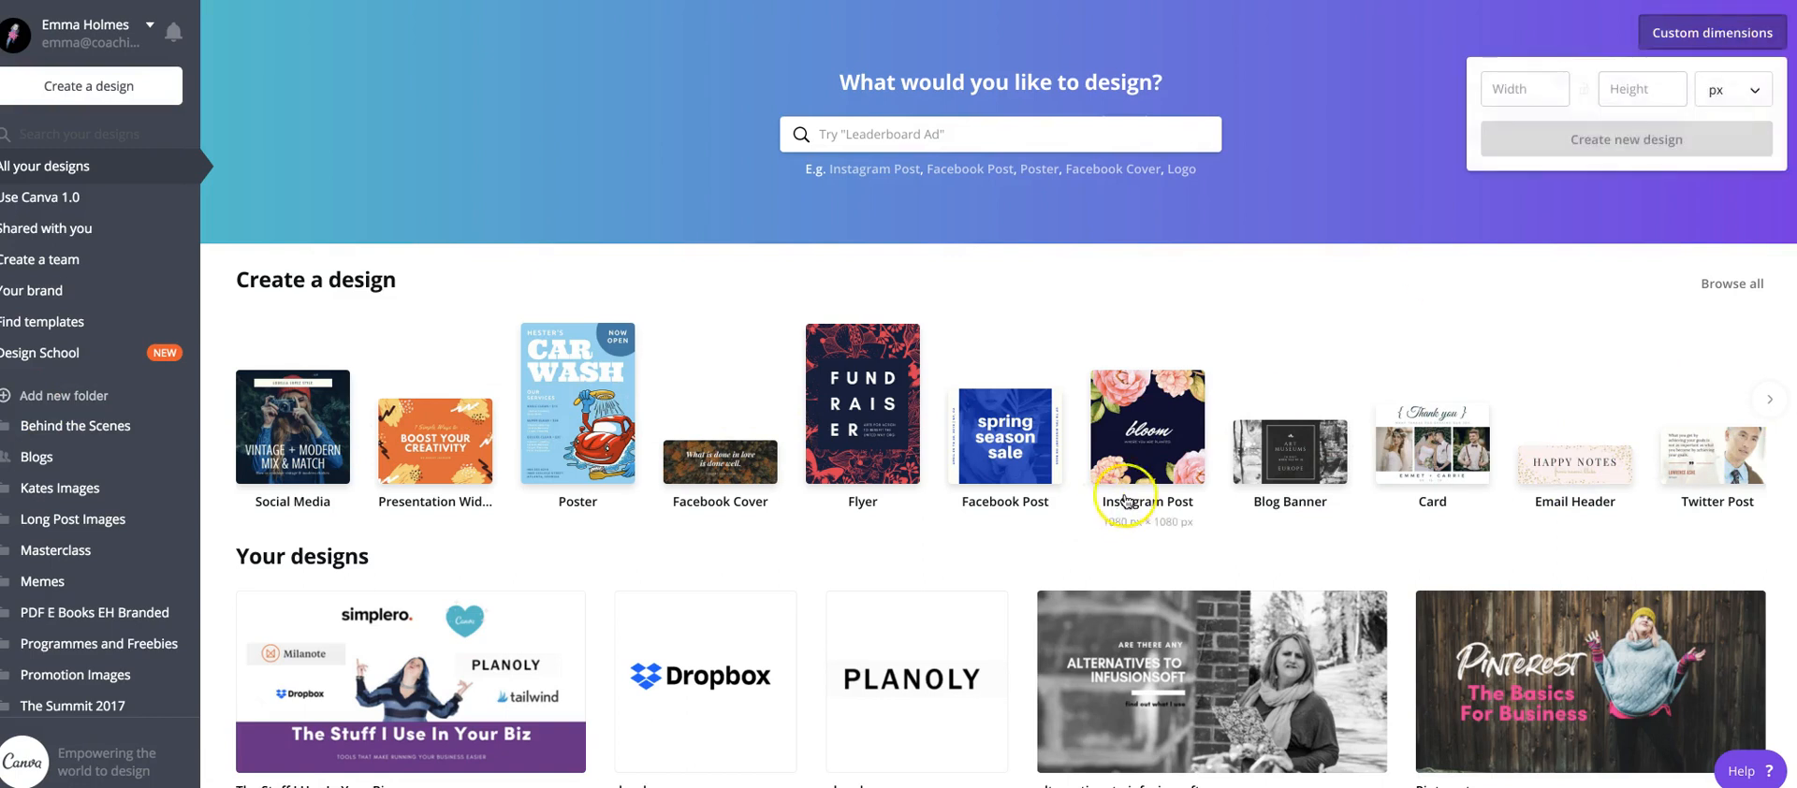
{"action": "left_click", "coordinate": [1506, 94]}
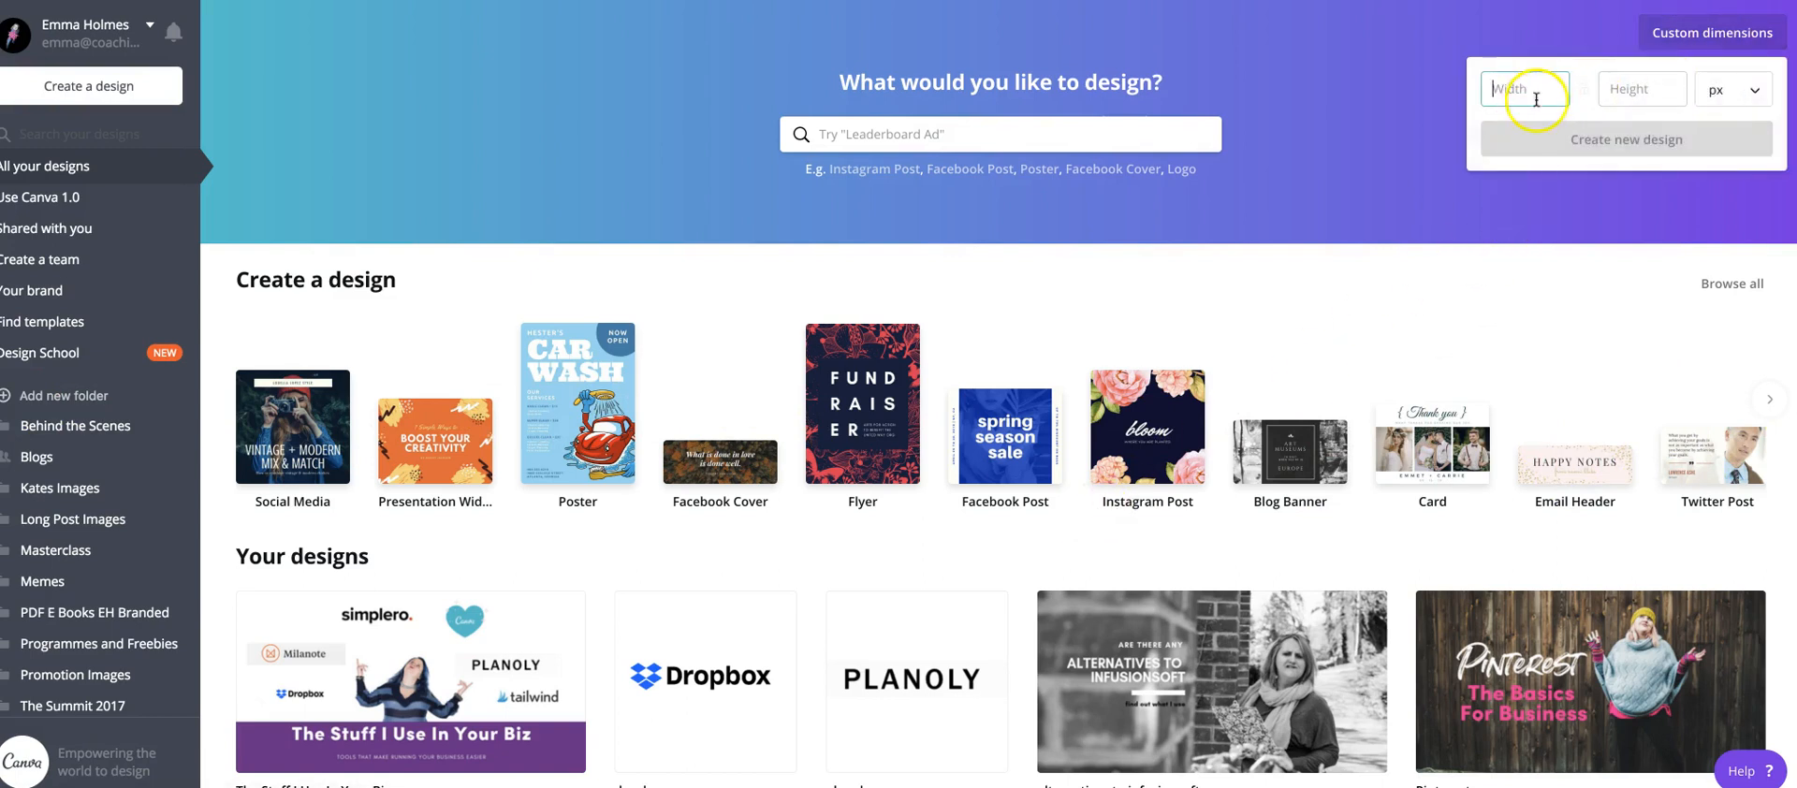
{"action": "left_click", "coordinate": [1731, 89]}
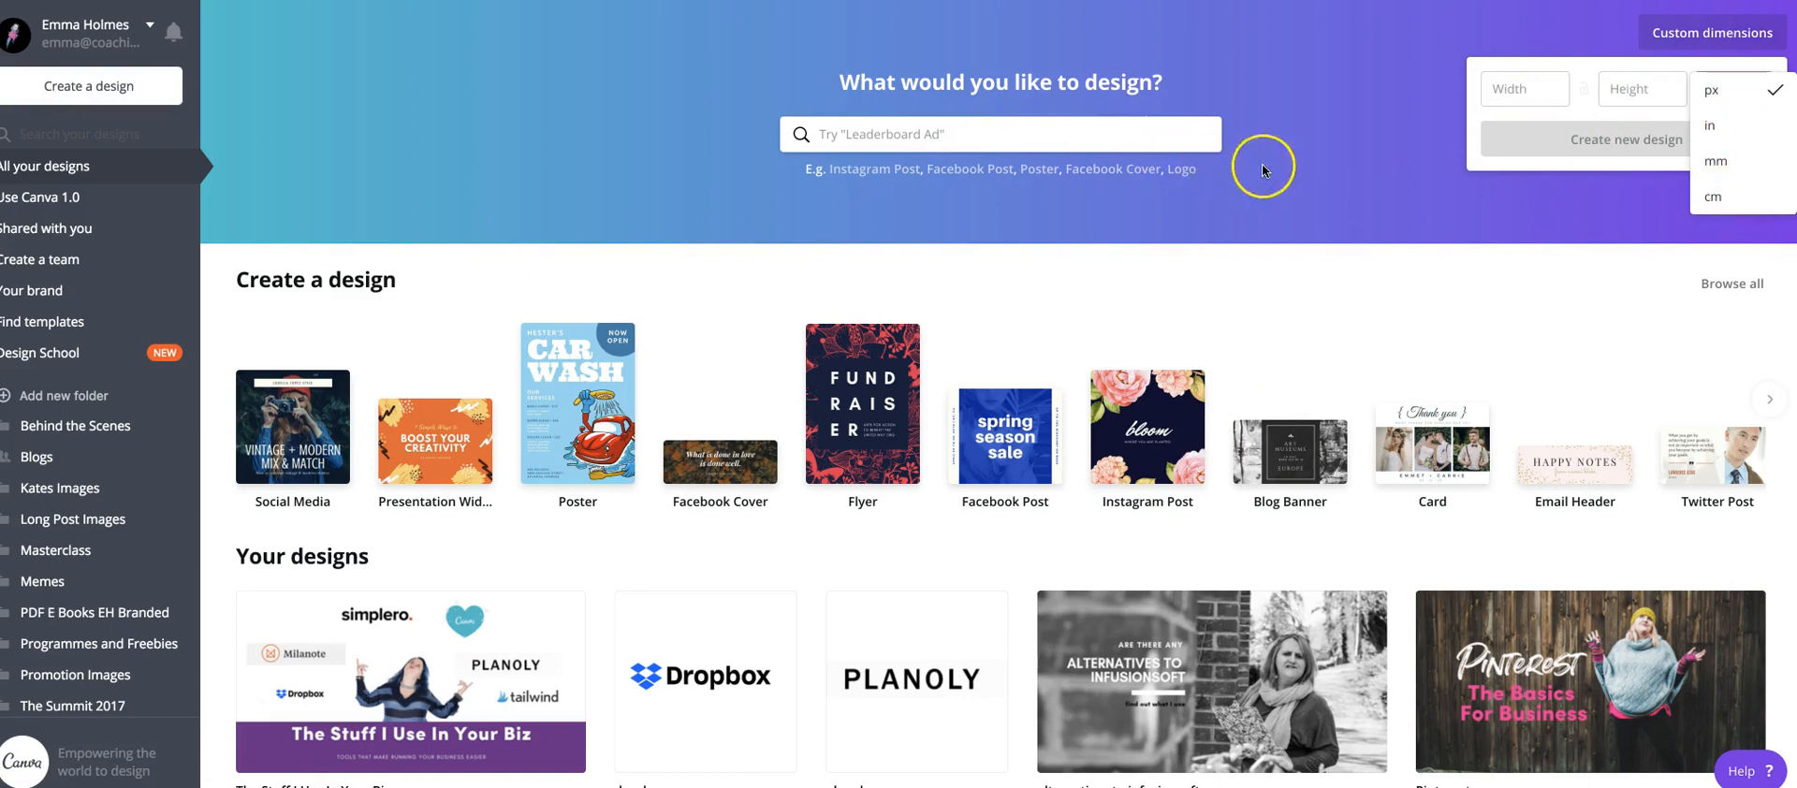
{"action": "left_click", "coordinate": [1329, 159]}
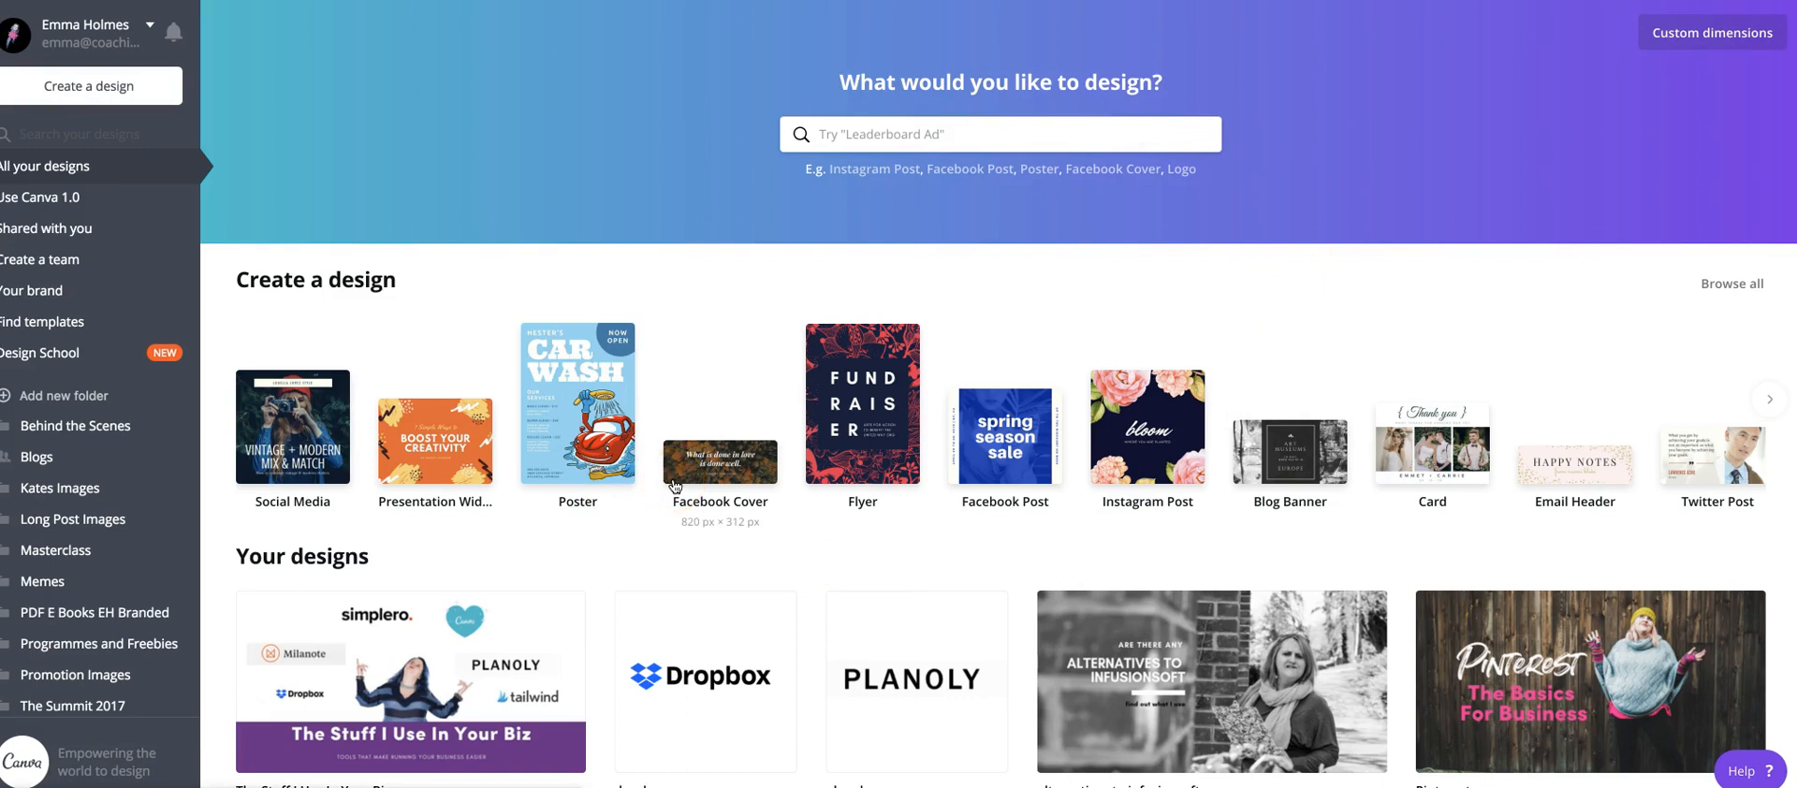
{"action": "left_click", "coordinate": [1123, 388]}
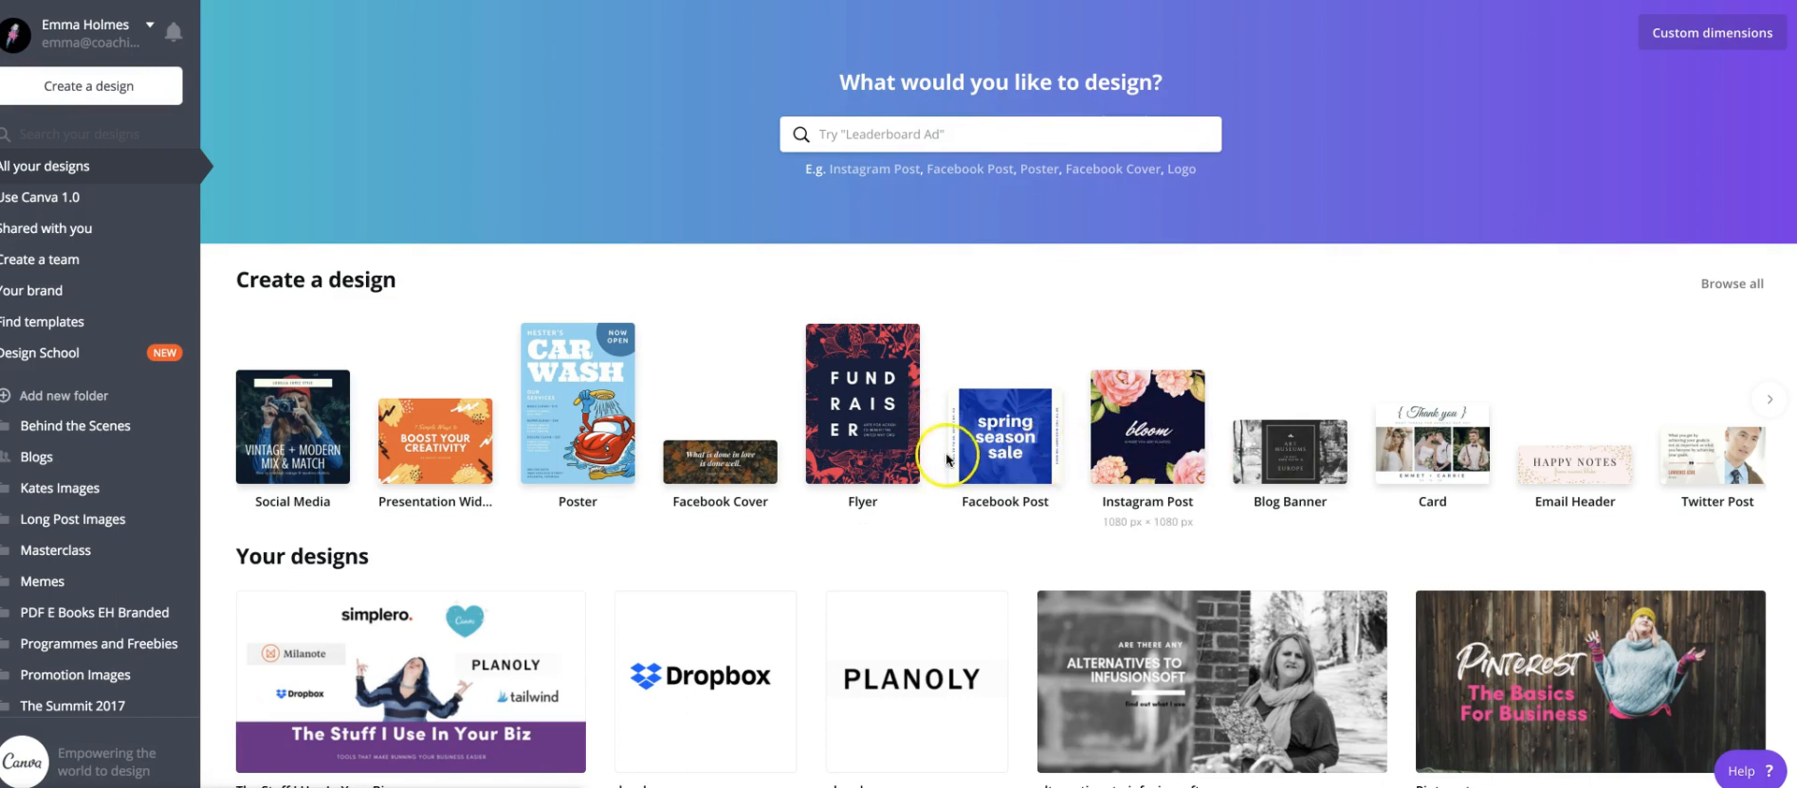
Search the design types for "ad" and for "pin" to view the matching formats
{"action": "left_click", "coordinate": [854, 134]}
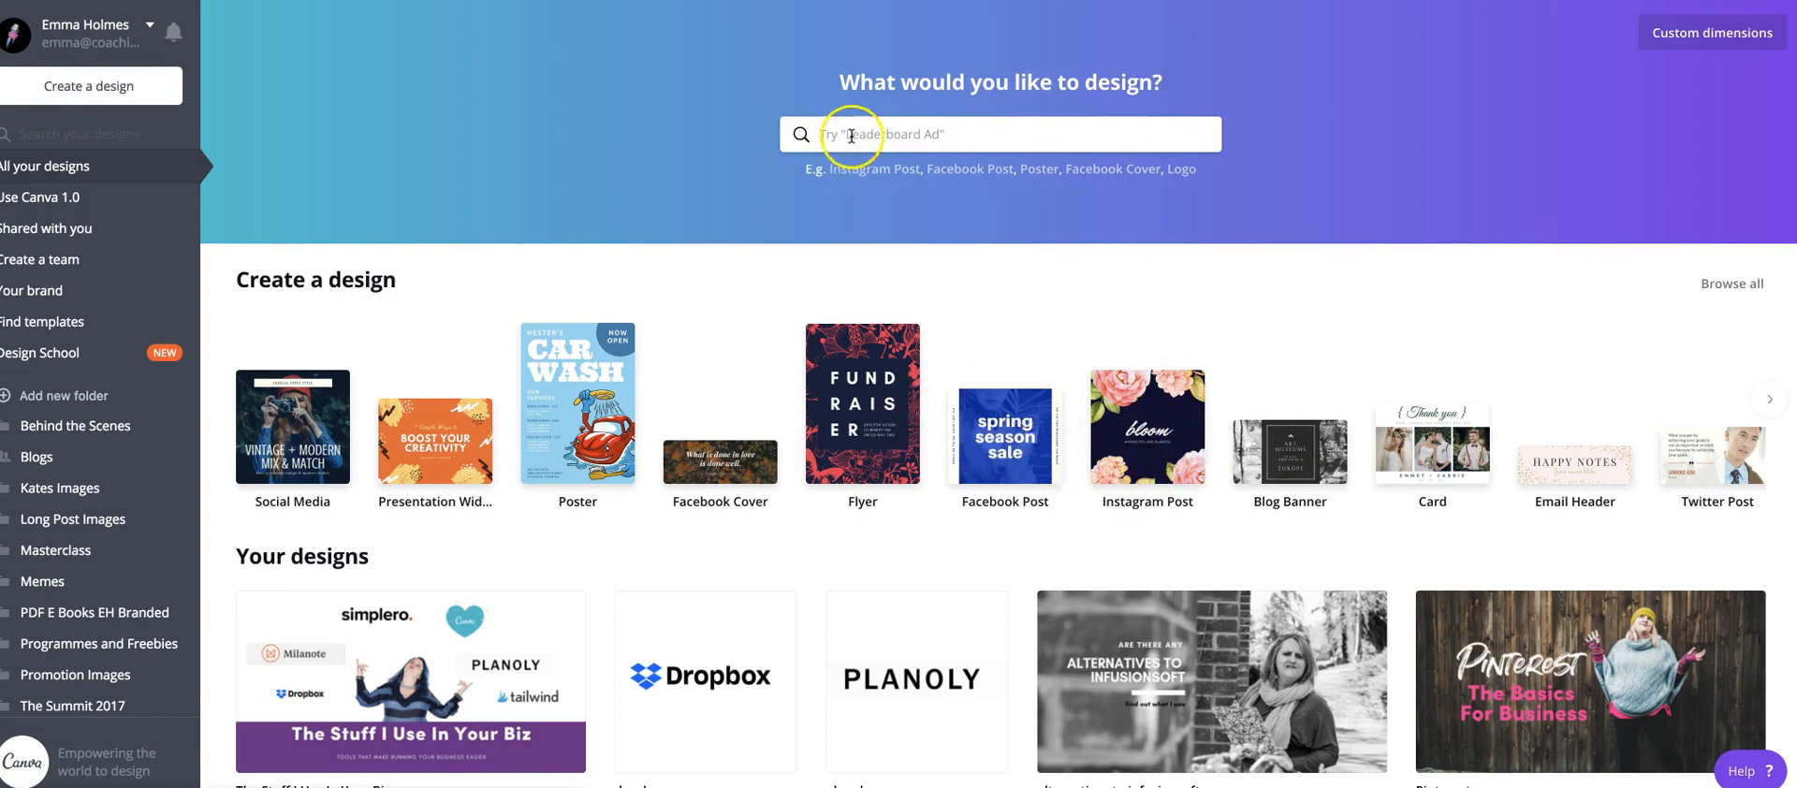
{"action": "type", "text": "ad"}
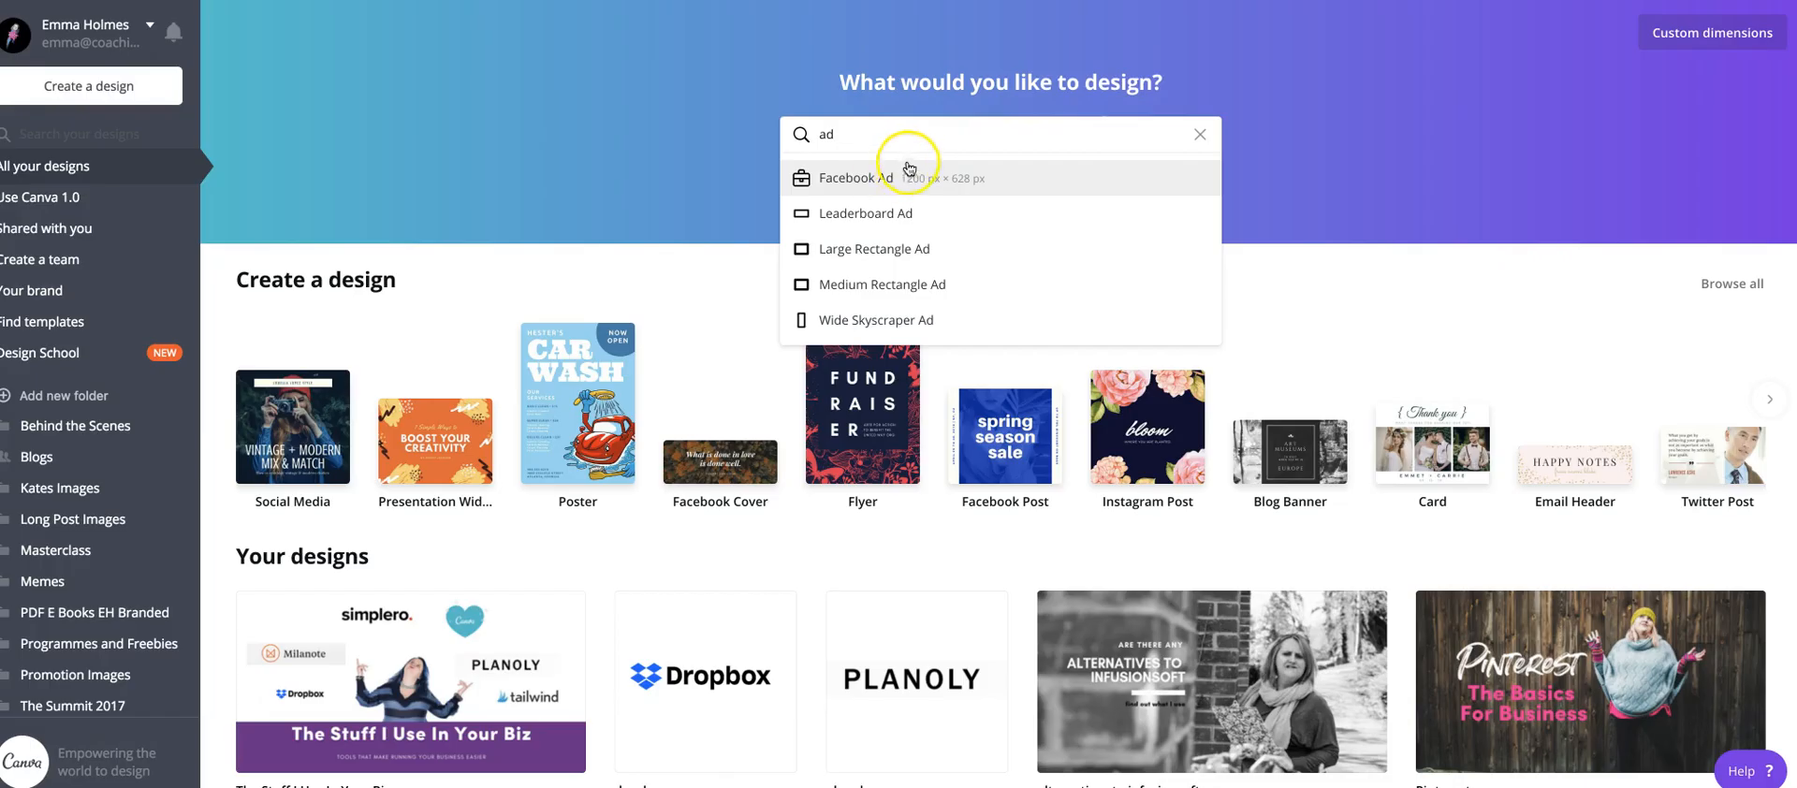
{"action": "left_click", "coordinate": [906, 174]}
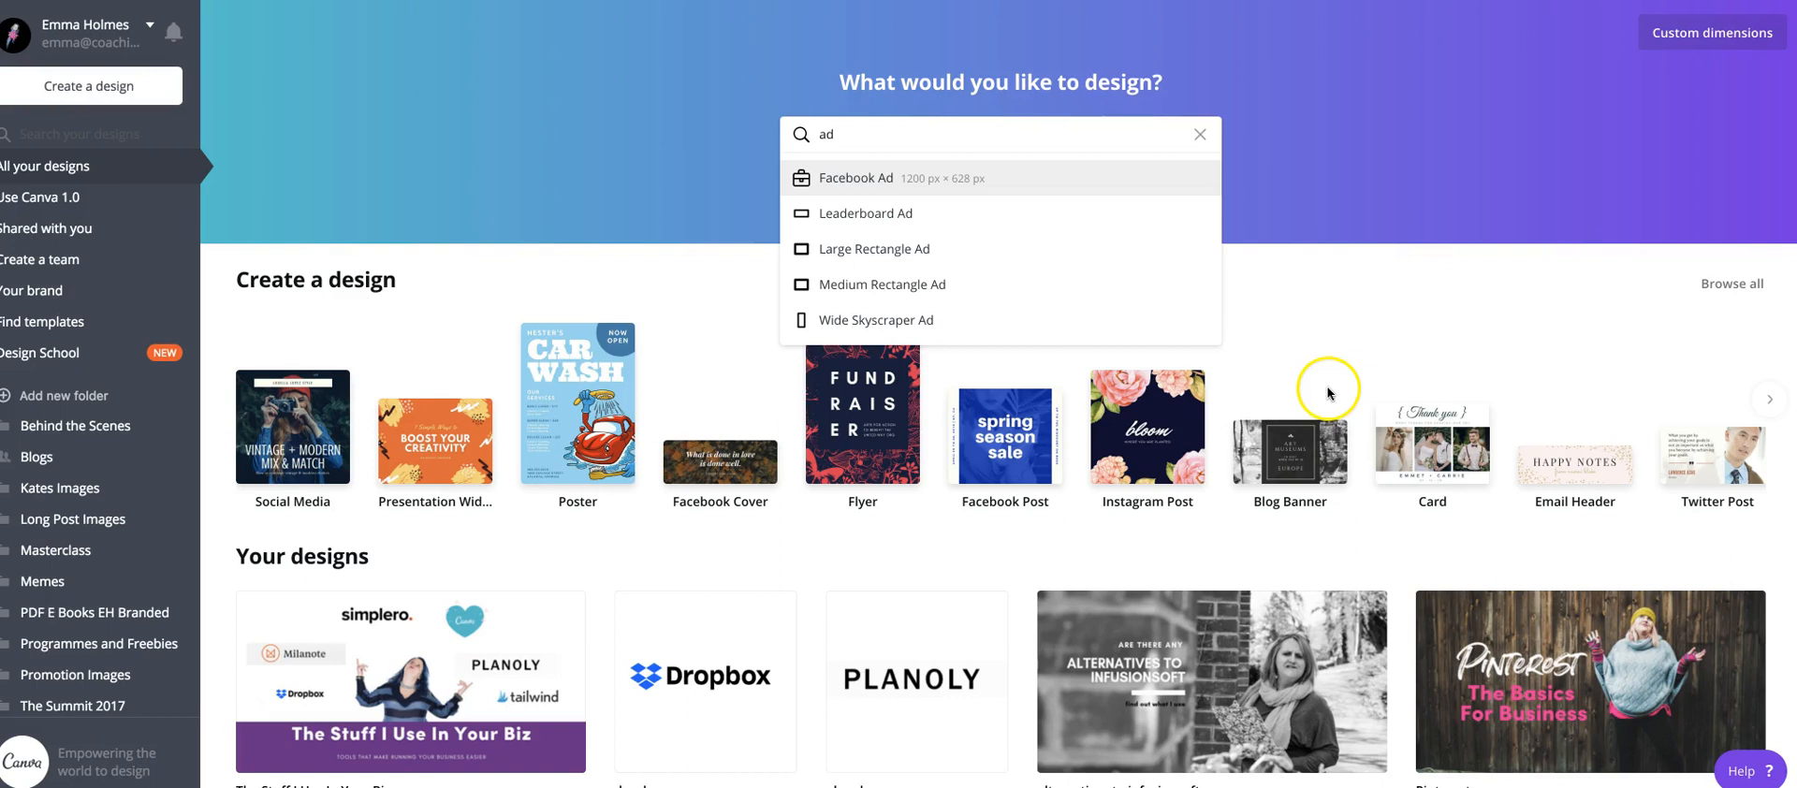
{"action": "key", "text": "BackSpace"}
{"action": "key", "text": "BackSpace"}
{"action": "type", "text": "pin"}
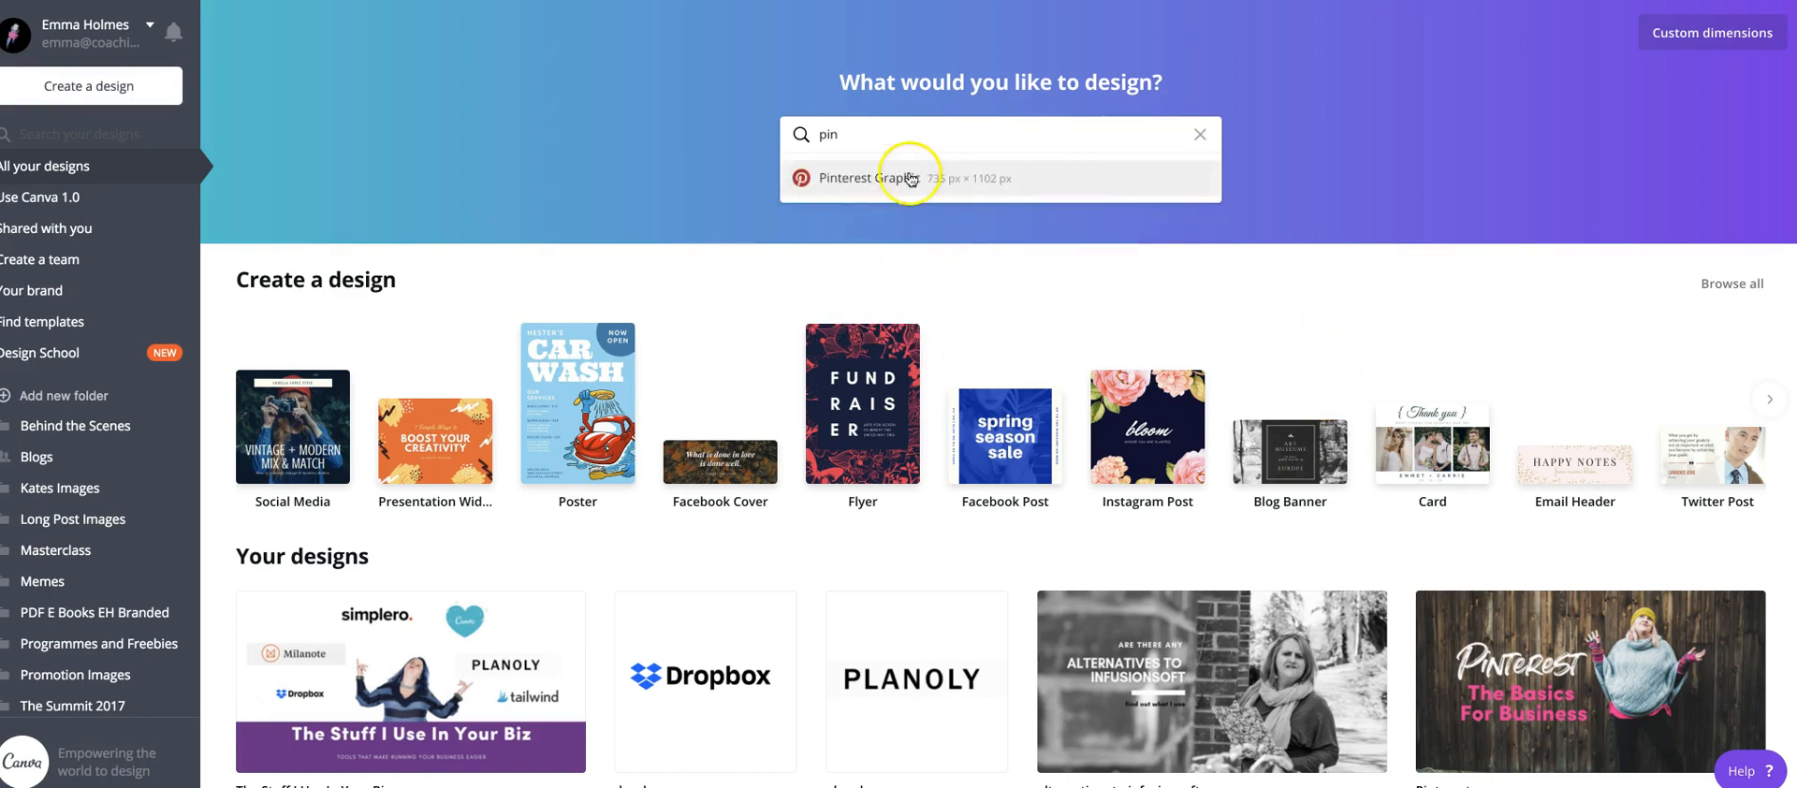
Replace the design type search with "inf" and look over the suggested formats
{"action": "key", "text": "BackSpace"}
{"action": "key", "text": "BackSpace"}
{"action": "key", "text": "BackSpace"}
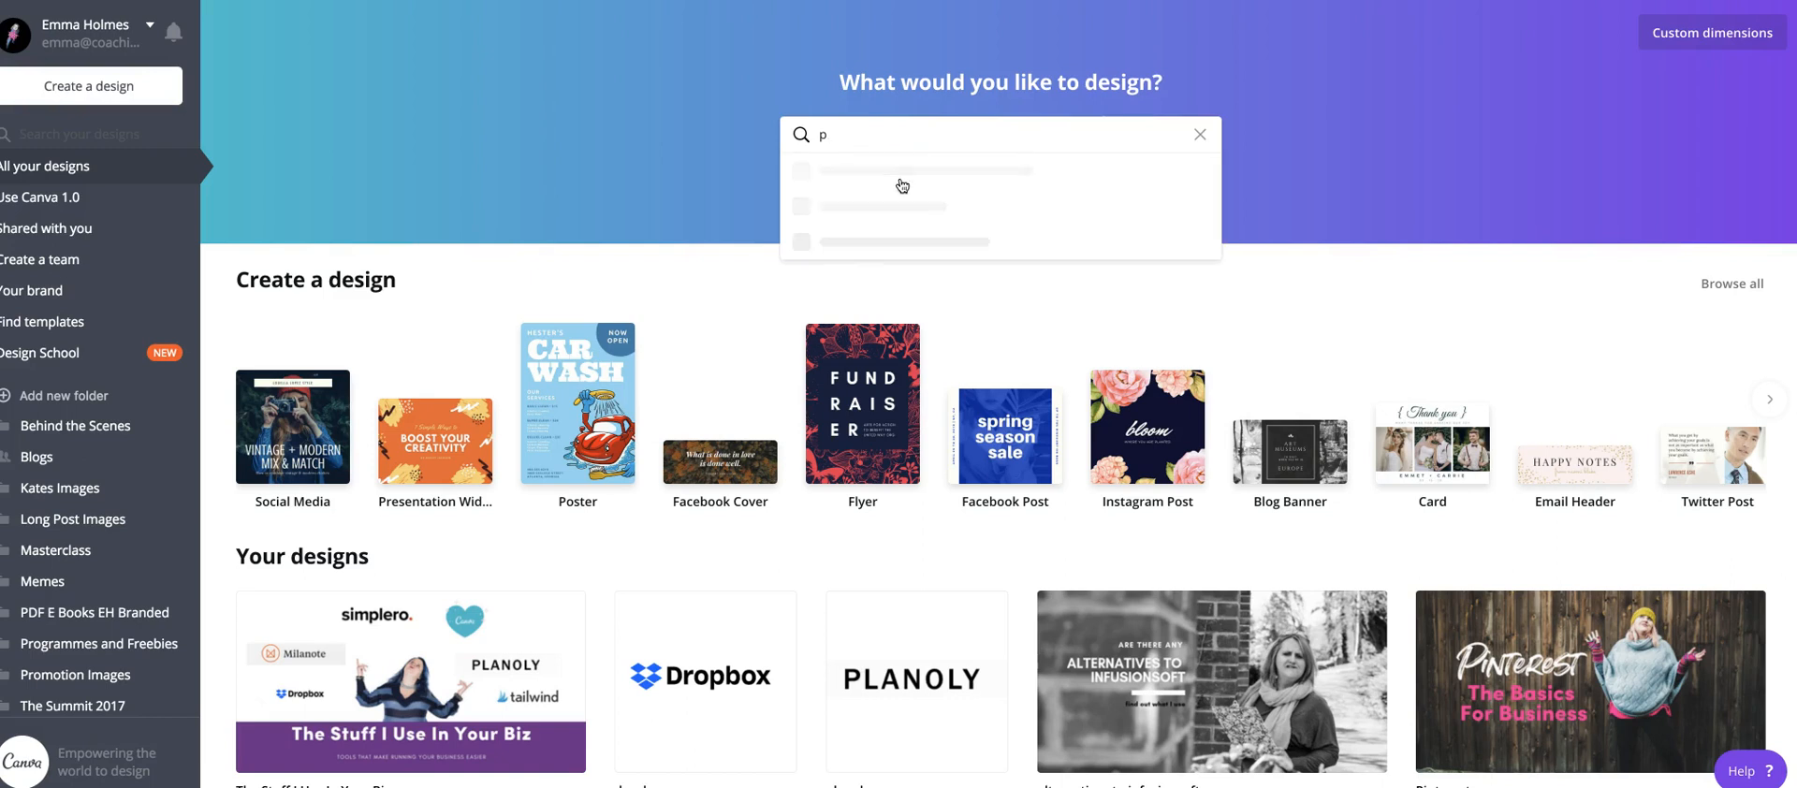
{"action": "type", "text": "inf"}
{"action": "left_click", "coordinate": [911, 191]}
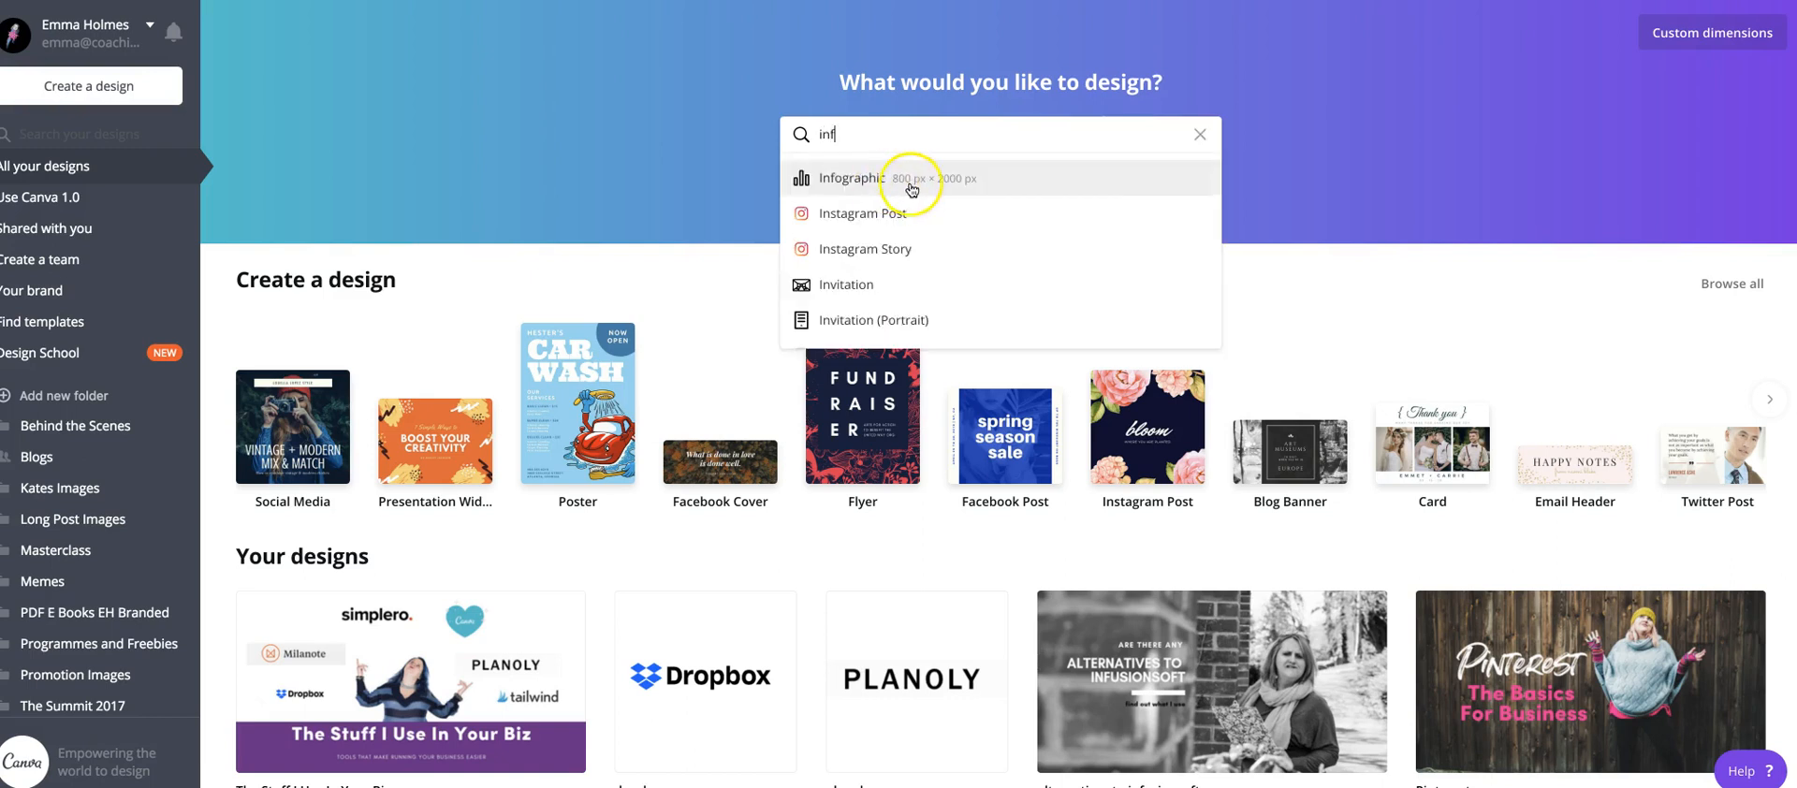
{"action": "left_click", "coordinate": [908, 260]}
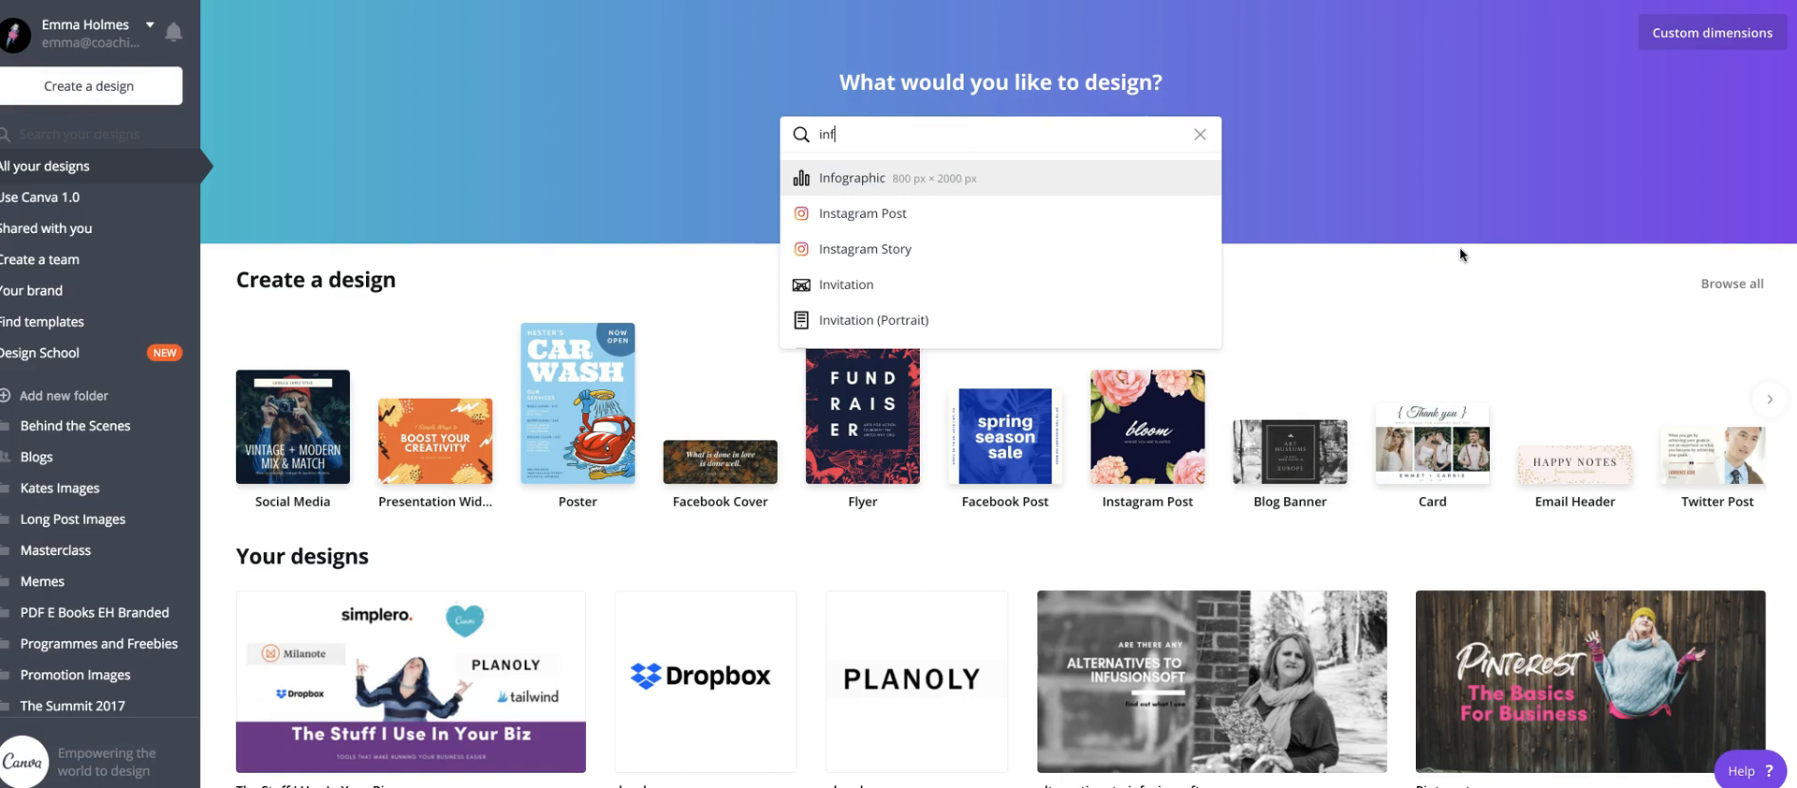
Open the existing design "The Stuff I Use In Your Biz" for editing
{"action": "scroll", "coordinate": [1458, 245], "scroll_direction": "down", "scroll_amount": 1}
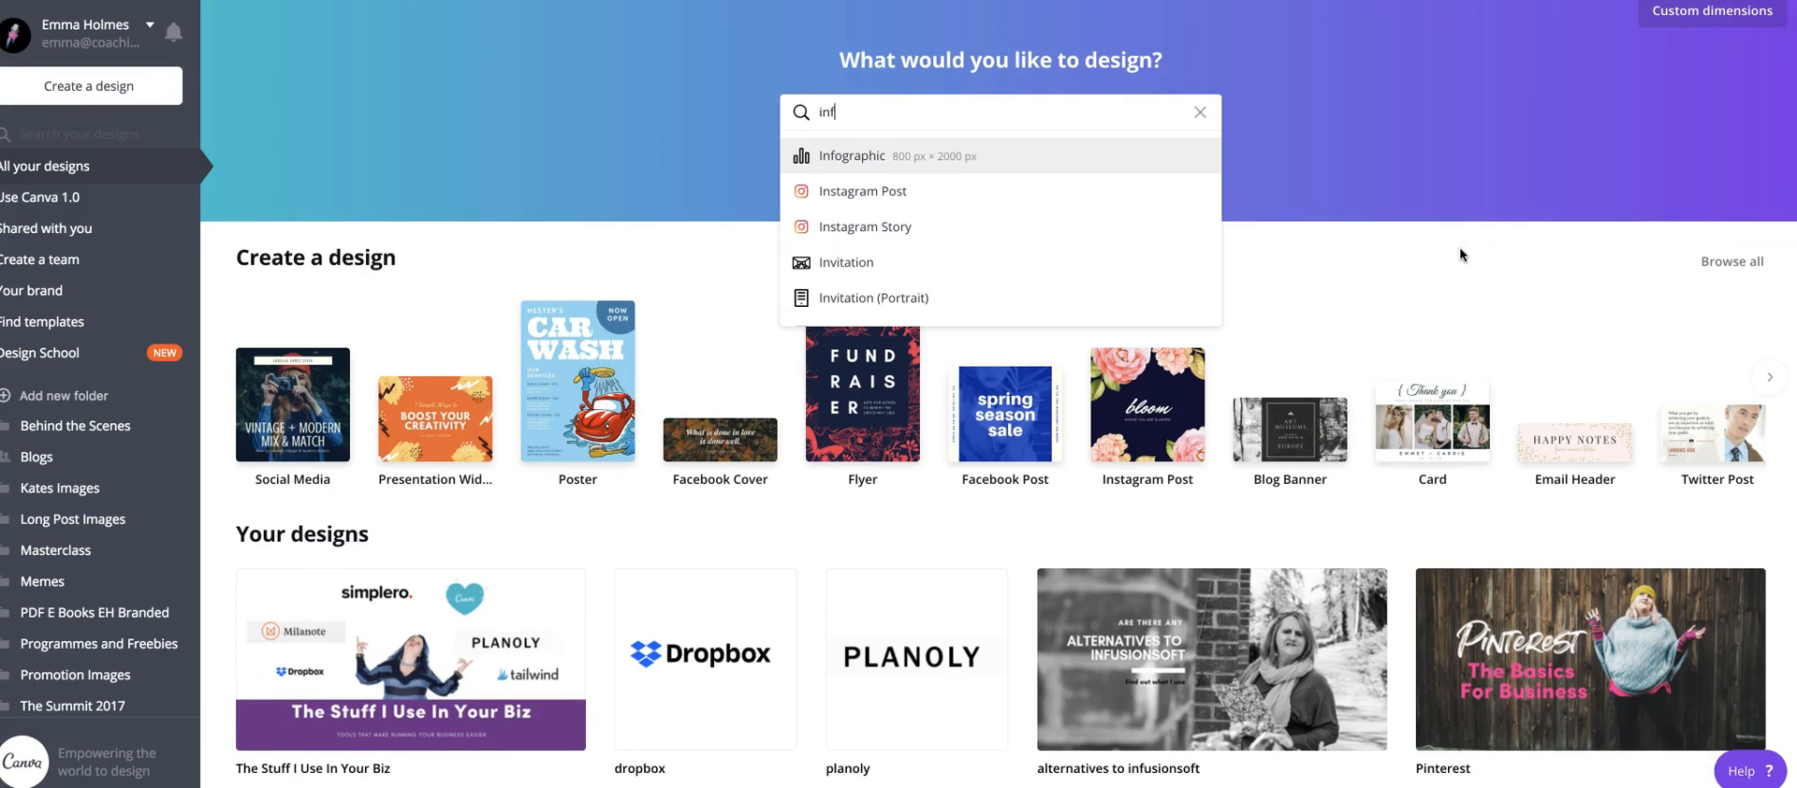
{"action": "scroll", "coordinate": [1460, 255], "scroll_direction": "down", "scroll_amount": 1}
{"action": "scroll", "coordinate": [1460, 254], "scroll_direction": "down", "scroll_amount": 4}
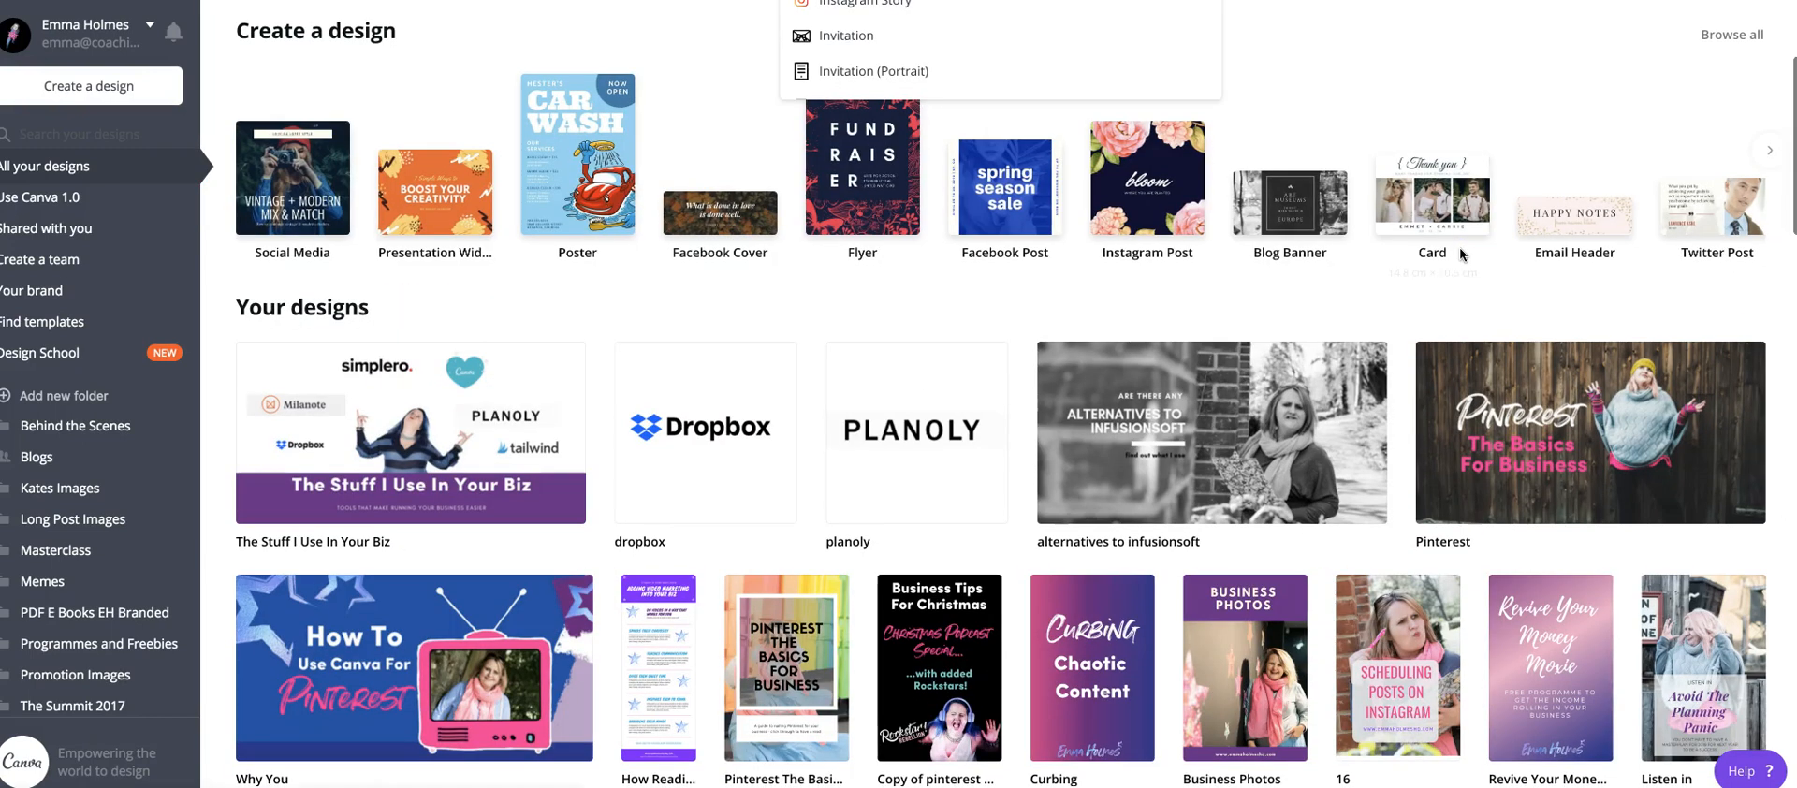
{"action": "scroll", "coordinate": [1457, 246], "scroll_direction": "down", "scroll_amount": 1}
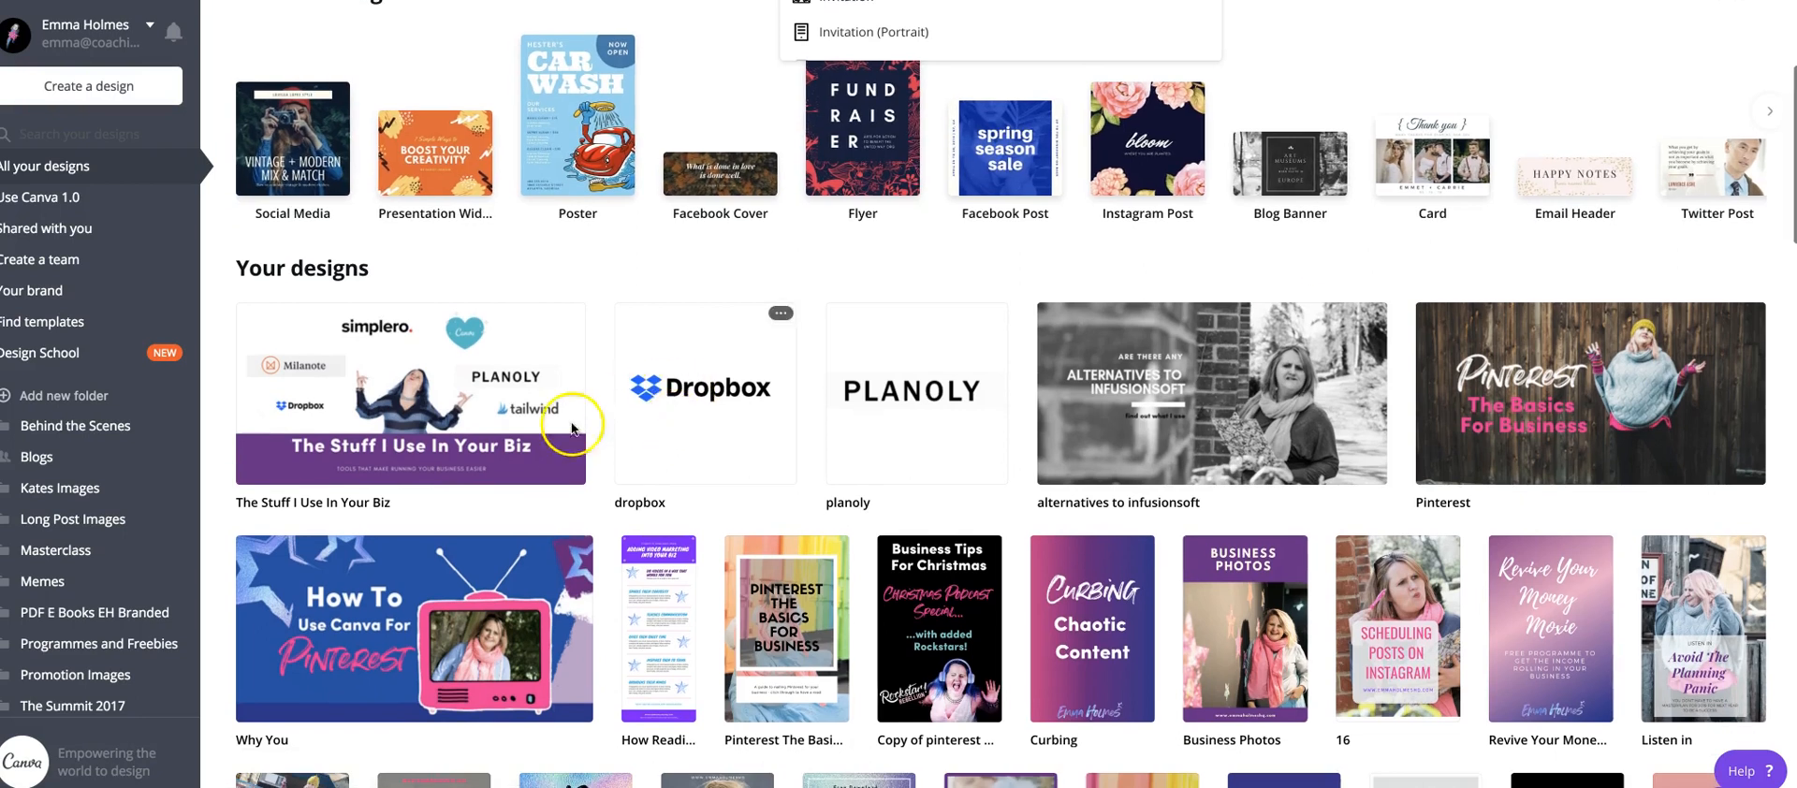
{"action": "left_click", "coordinate": [493, 426]}
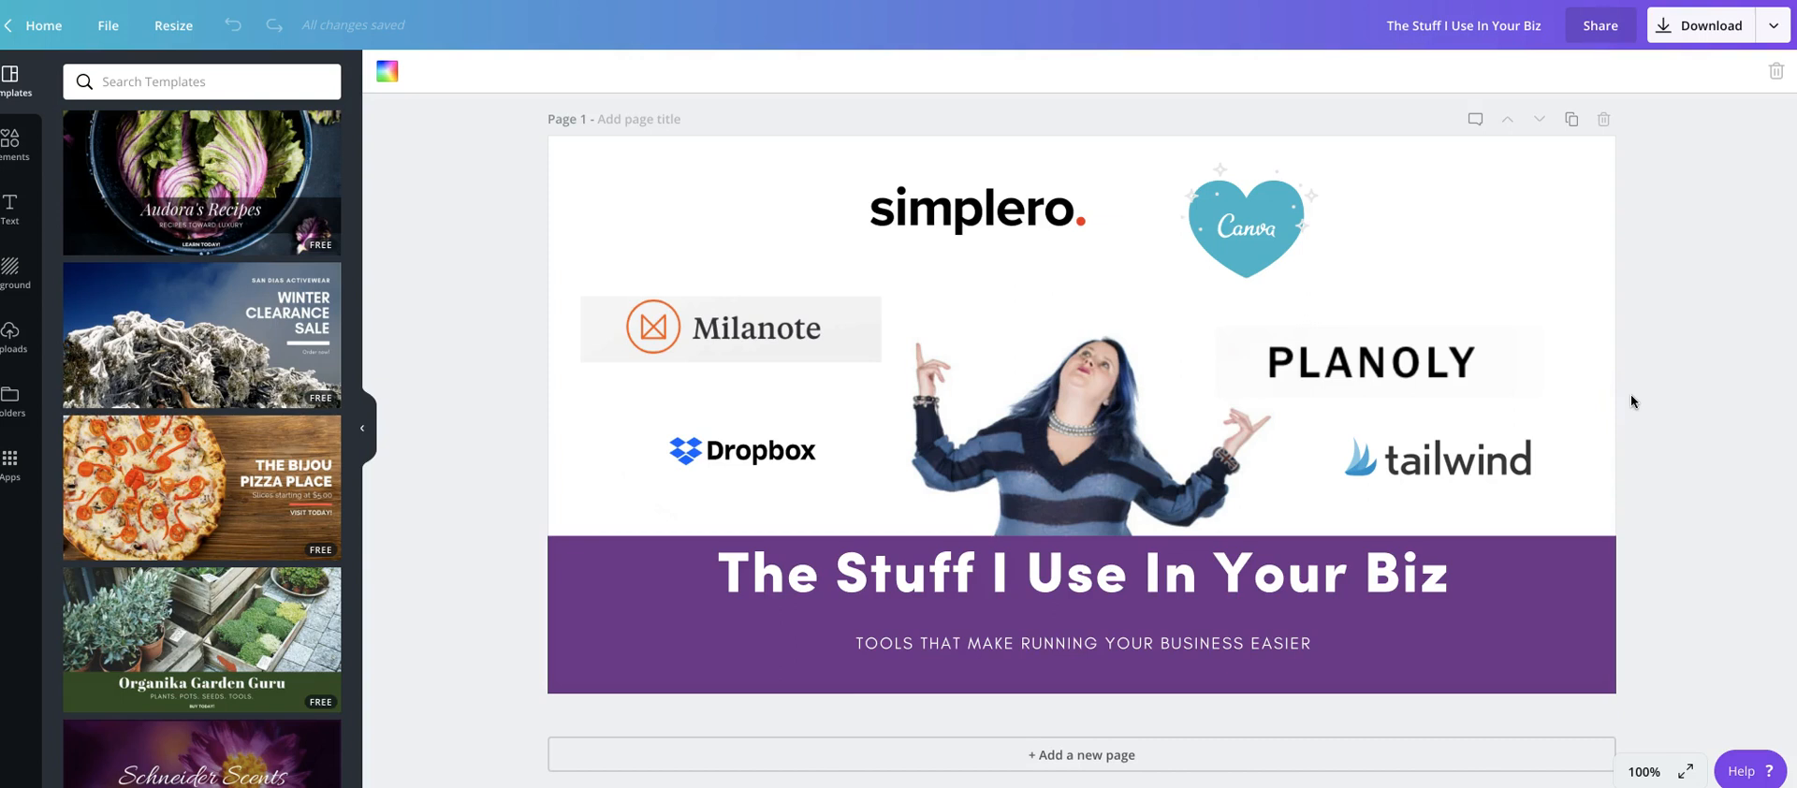
Create a resized copy of the design in the Instagram Post format
{"action": "left_click", "coordinate": [173, 26]}
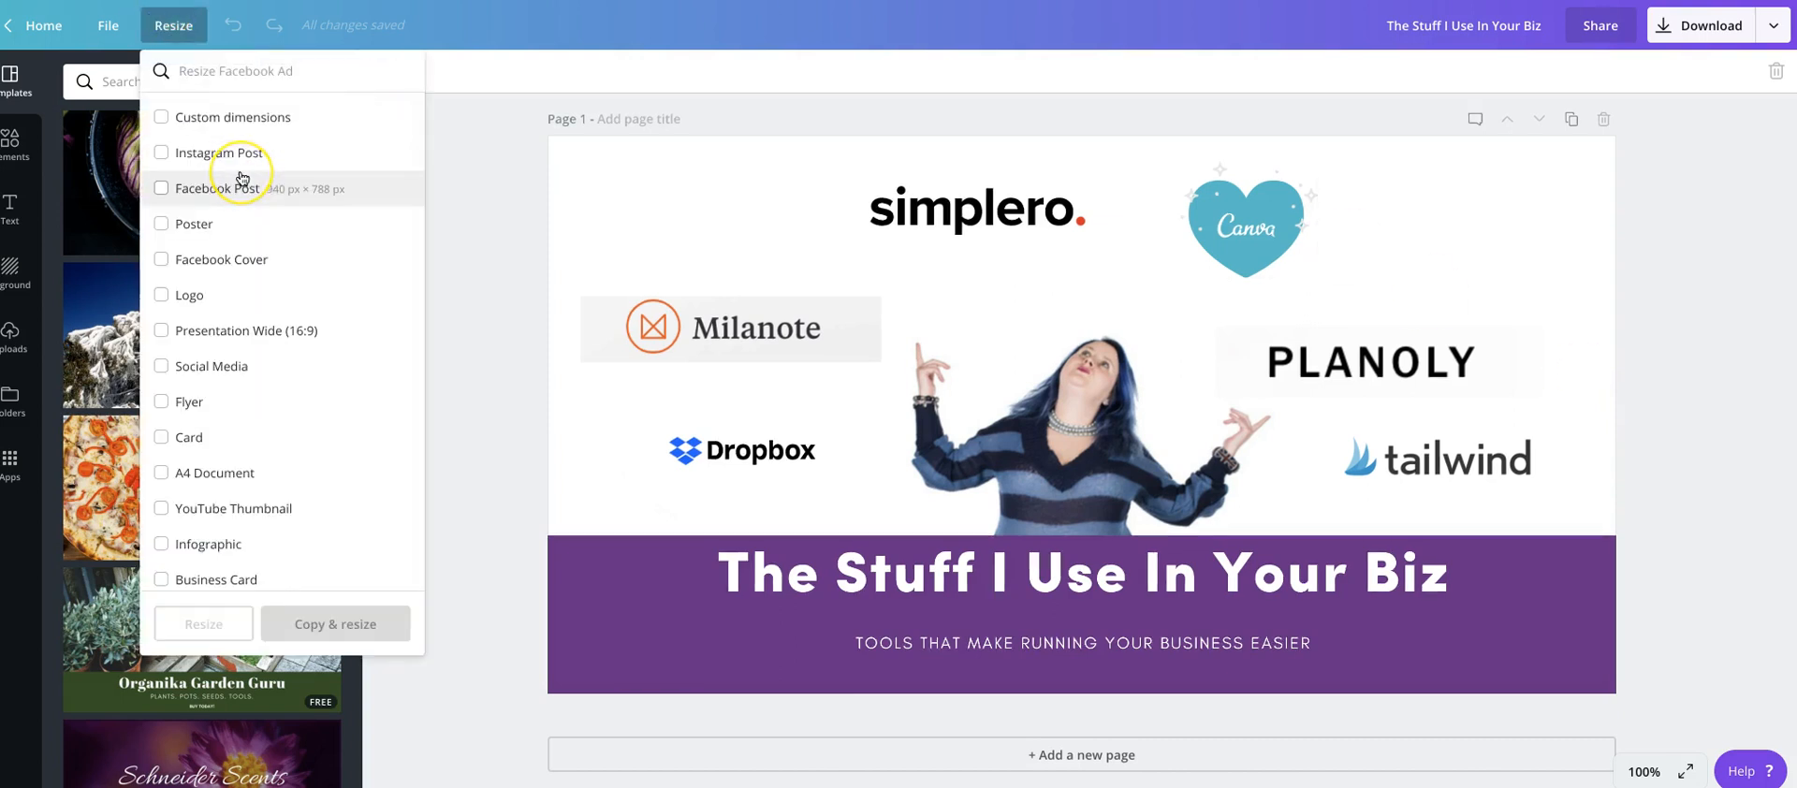
{"action": "left_click", "coordinate": [236, 155]}
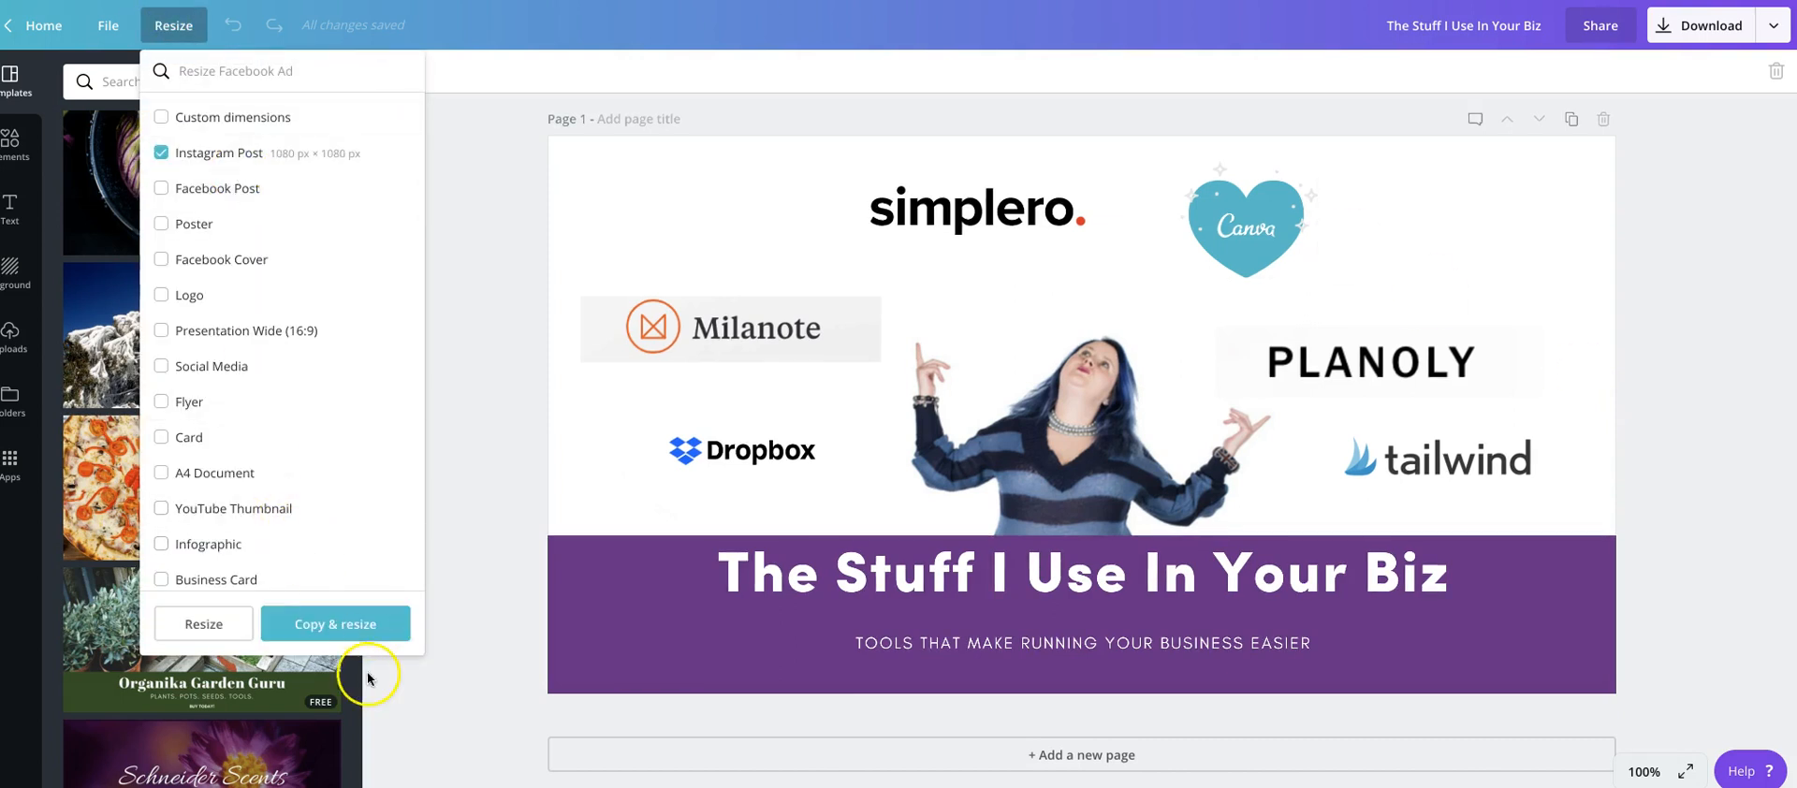
{"action": "left_click", "coordinate": [335, 624]}
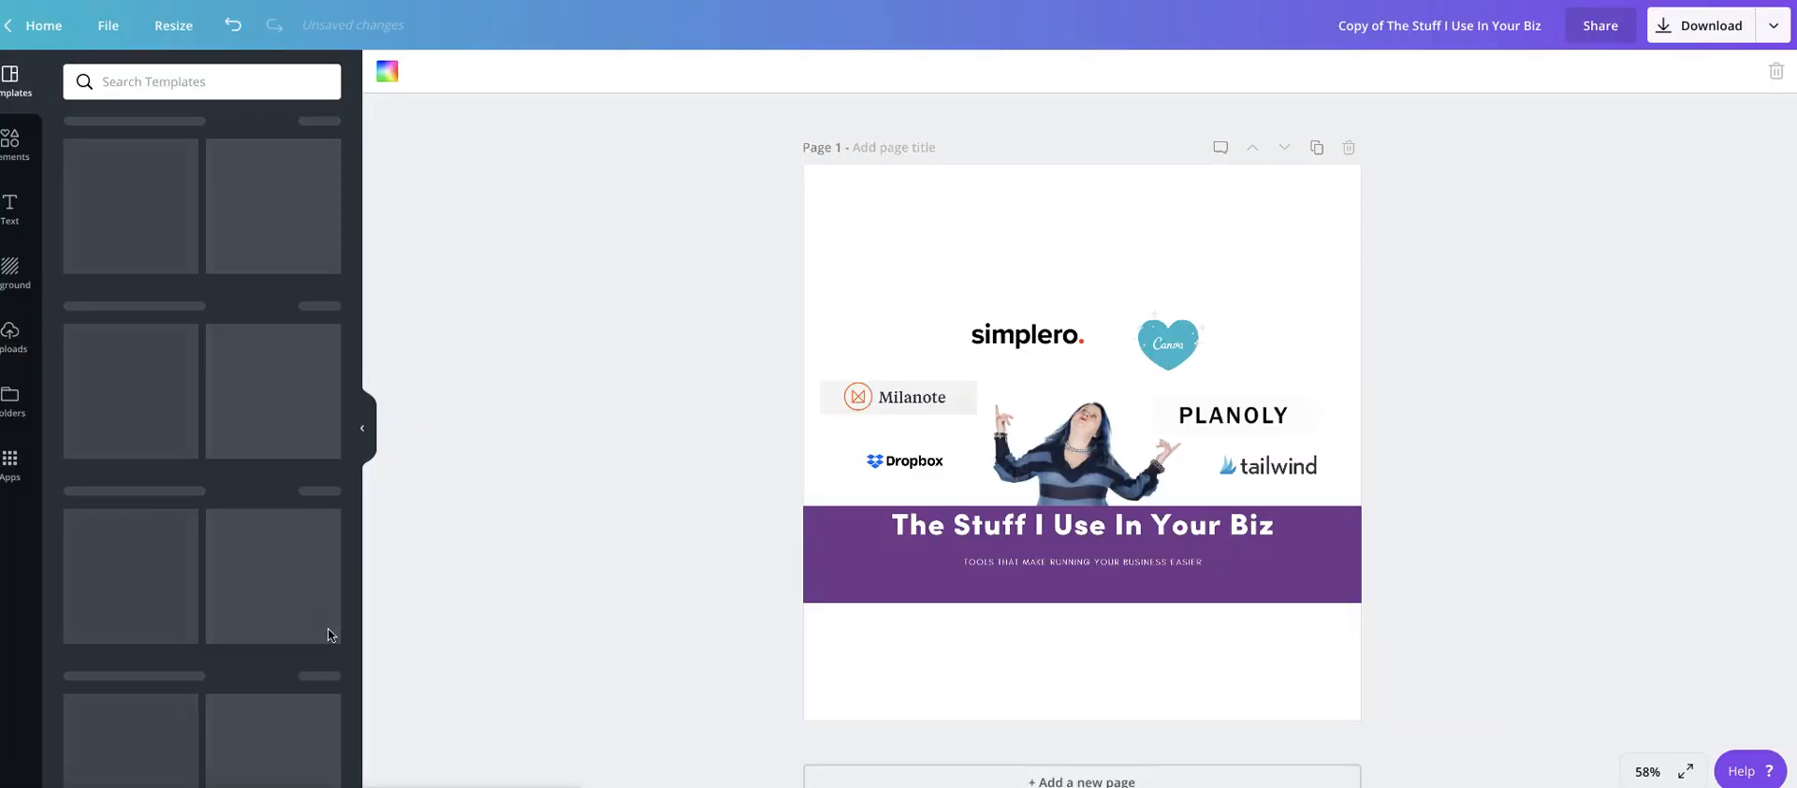
Move the purple banner with its heading and subtitle to the bottom of the page, and enlarge it beyond the page's width
{"action": "left_click_drag", "start_coordinate": [1266, 569], "coordinate": [1269, 682]}
{"action": "left_click_drag", "start_coordinate": [1371, 614], "coordinate": [1424, 550]}
{"action": "left_click_drag", "start_coordinate": [791, 608], "coordinate": [652, 541]}
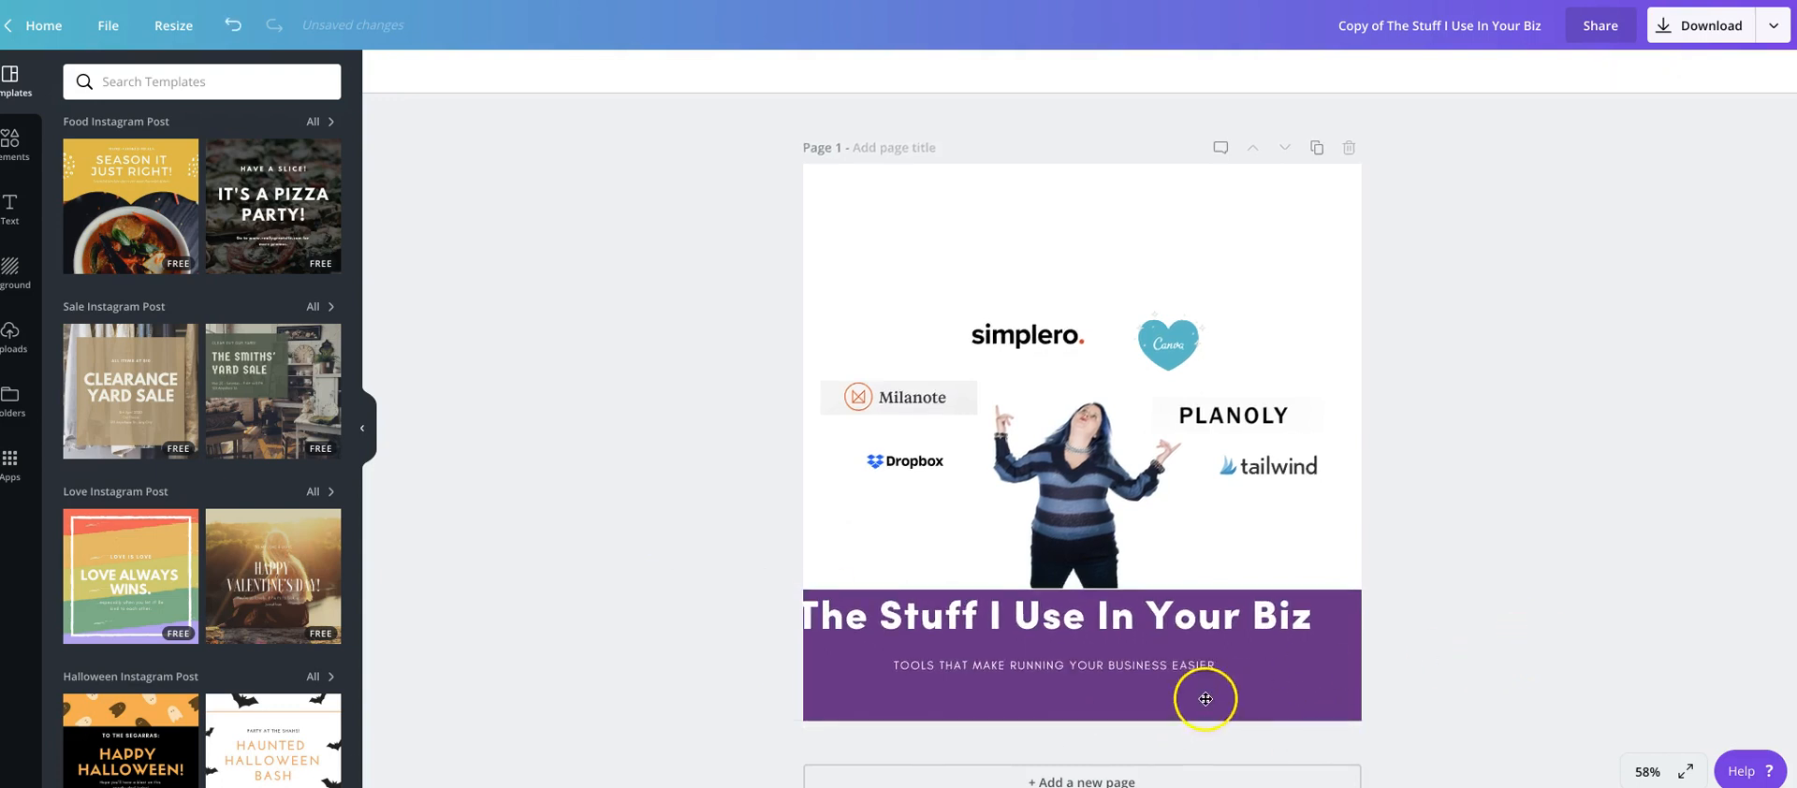
{"action": "left_click_drag", "start_coordinate": [1203, 691], "coordinate": [1215, 690]}
Enlarge the photo of the woman and position it centred directly above the purple banner
{"action": "left_click_drag", "start_coordinate": [1127, 556], "coordinate": [1126, 631]}
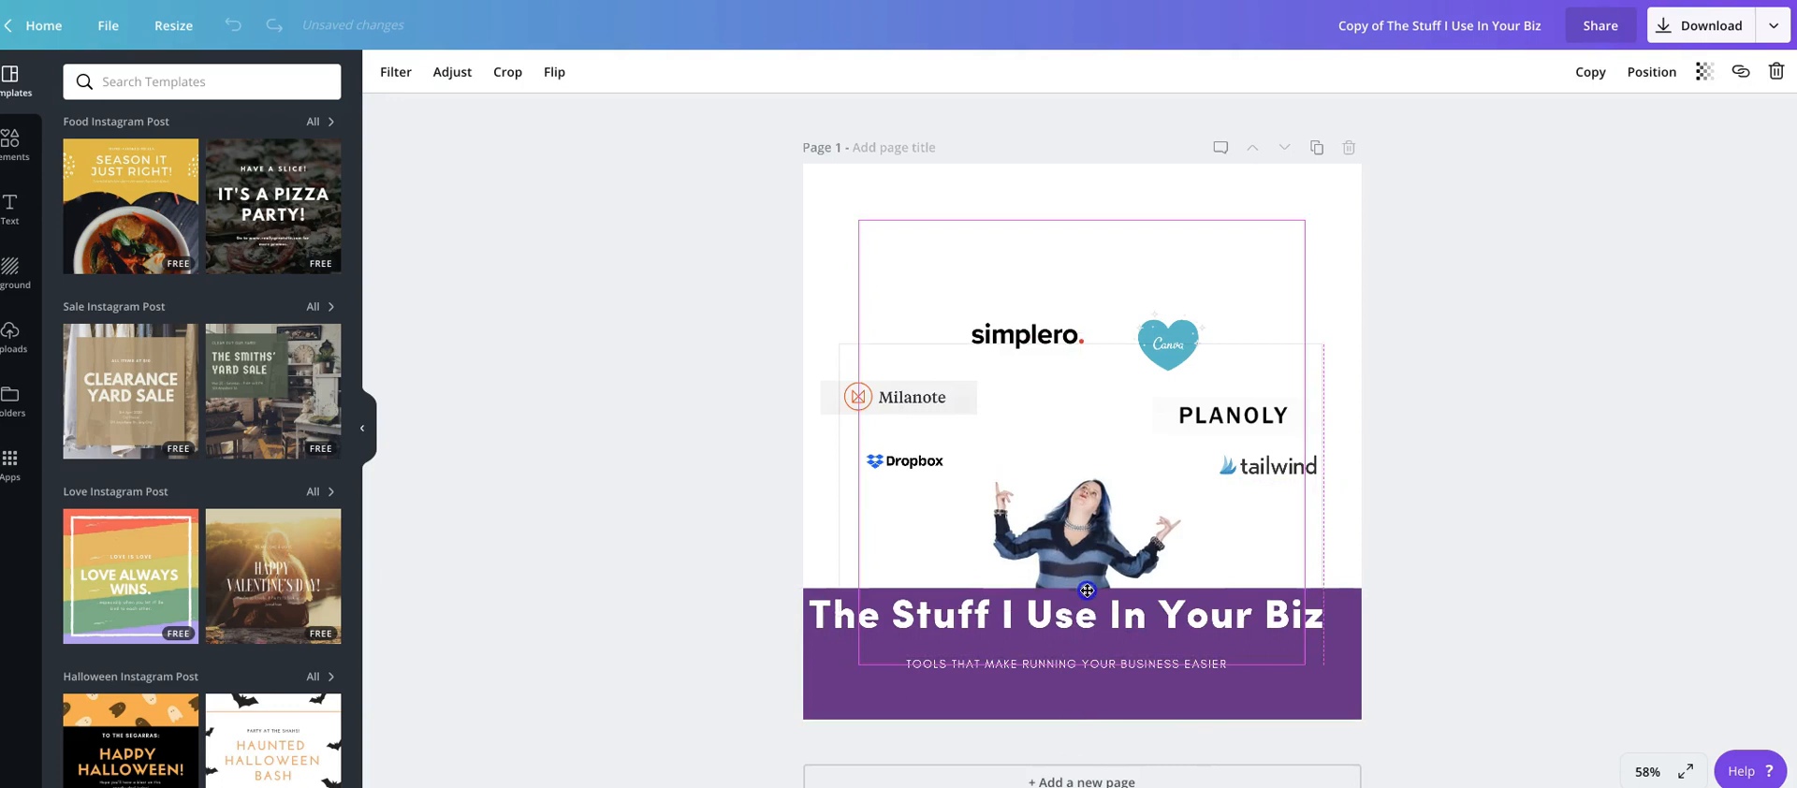
{"action": "left_click_drag", "start_coordinate": [1321, 343], "coordinate": [1532, 240]}
{"action": "left_click_drag", "start_coordinate": [1156, 543], "coordinate": [1054, 568]}
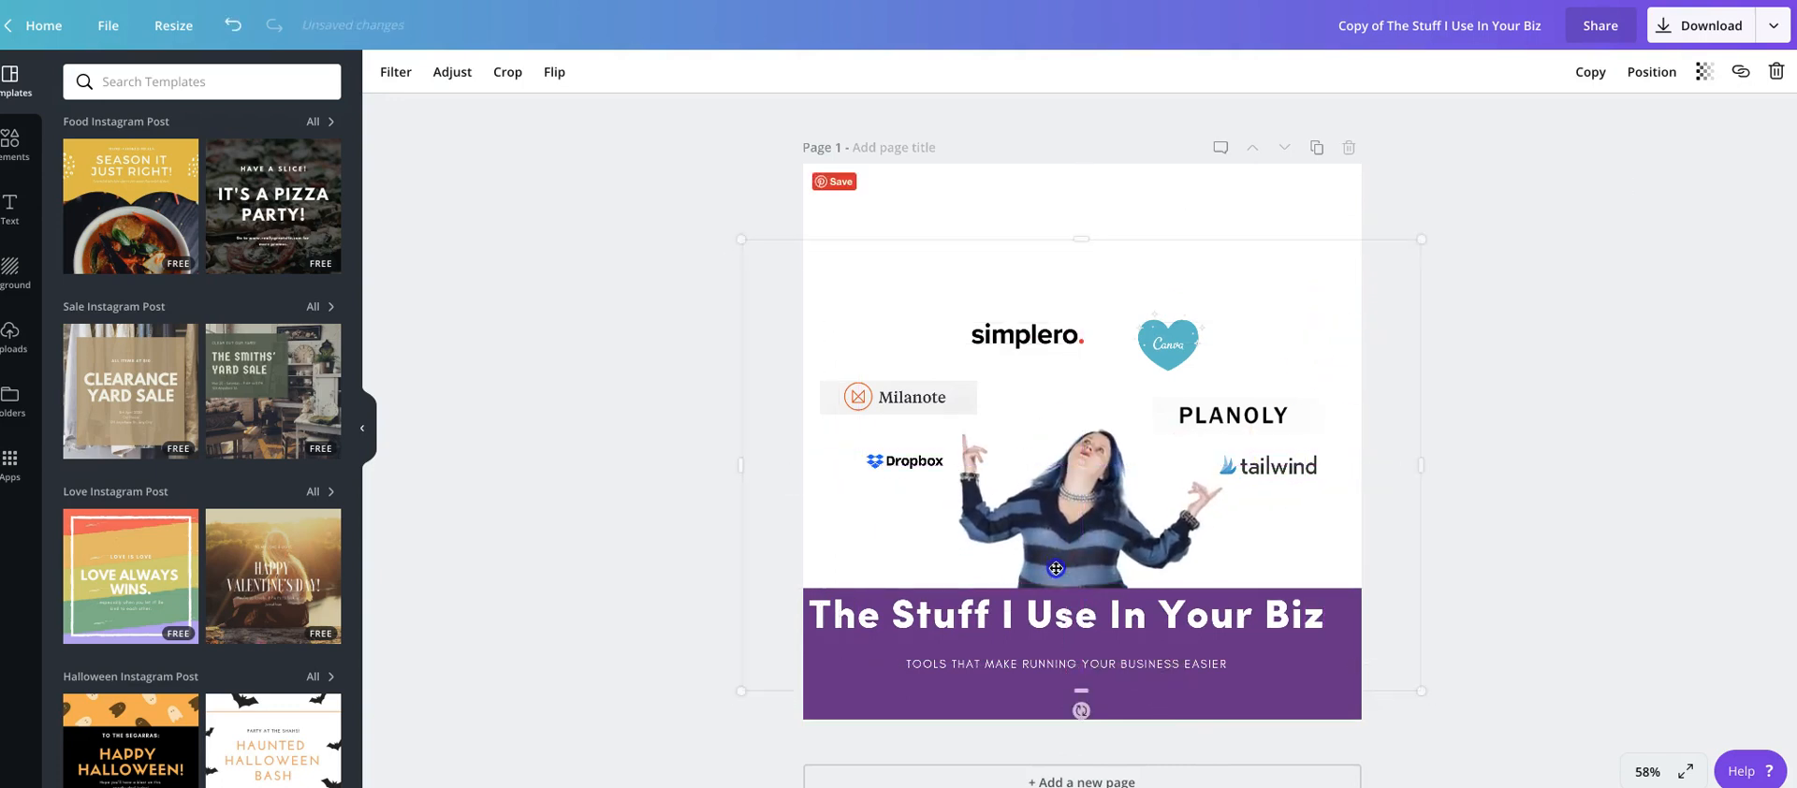
{"action": "left_click_drag", "start_coordinate": [1419, 238], "coordinate": [1633, 255]}
{"action": "left_click_drag", "start_coordinate": [1223, 509], "coordinate": [1078, 573]}
Enlarge the tool logos and spread them over the white area, with simplero on top and Dropbox above Milanote
{"action": "left_click_drag", "start_coordinate": [989, 298], "coordinate": [928, 208]}
{"action": "left_click_drag", "start_coordinate": [1023, 265], "coordinate": [1279, 262]}
{"action": "left_click", "coordinate": [1196, 322]}
{"action": "left_click", "coordinate": [1329, 398]}
{"action": "left_click_drag", "start_coordinate": [1322, 396], "coordinate": [1286, 370]}
{"action": "left_click_drag", "start_coordinate": [1299, 466], "coordinate": [1143, 403]}
{"action": "left_click_drag", "start_coordinate": [842, 393], "coordinate": [825, 299]}
{"action": "left_click_drag", "start_coordinate": [905, 474], "coordinate": [948, 356]}
{"action": "left_click_drag", "start_coordinate": [1033, 261], "coordinate": [1081, 218]}
{"action": "mouse_move", "coordinate": [1096, 317]}
{"action": "left_mouse_down"}
{"action": "mouse_move", "coordinate": [912, 270]}
{"action": "mouse_move", "coordinate": [1086, 328]}
{"action": "left_mouse_up"}
{"action": "left_click", "coordinate": [1356, 337]}
{"action": "left_click_drag", "start_coordinate": [967, 314], "coordinate": [955, 305]}
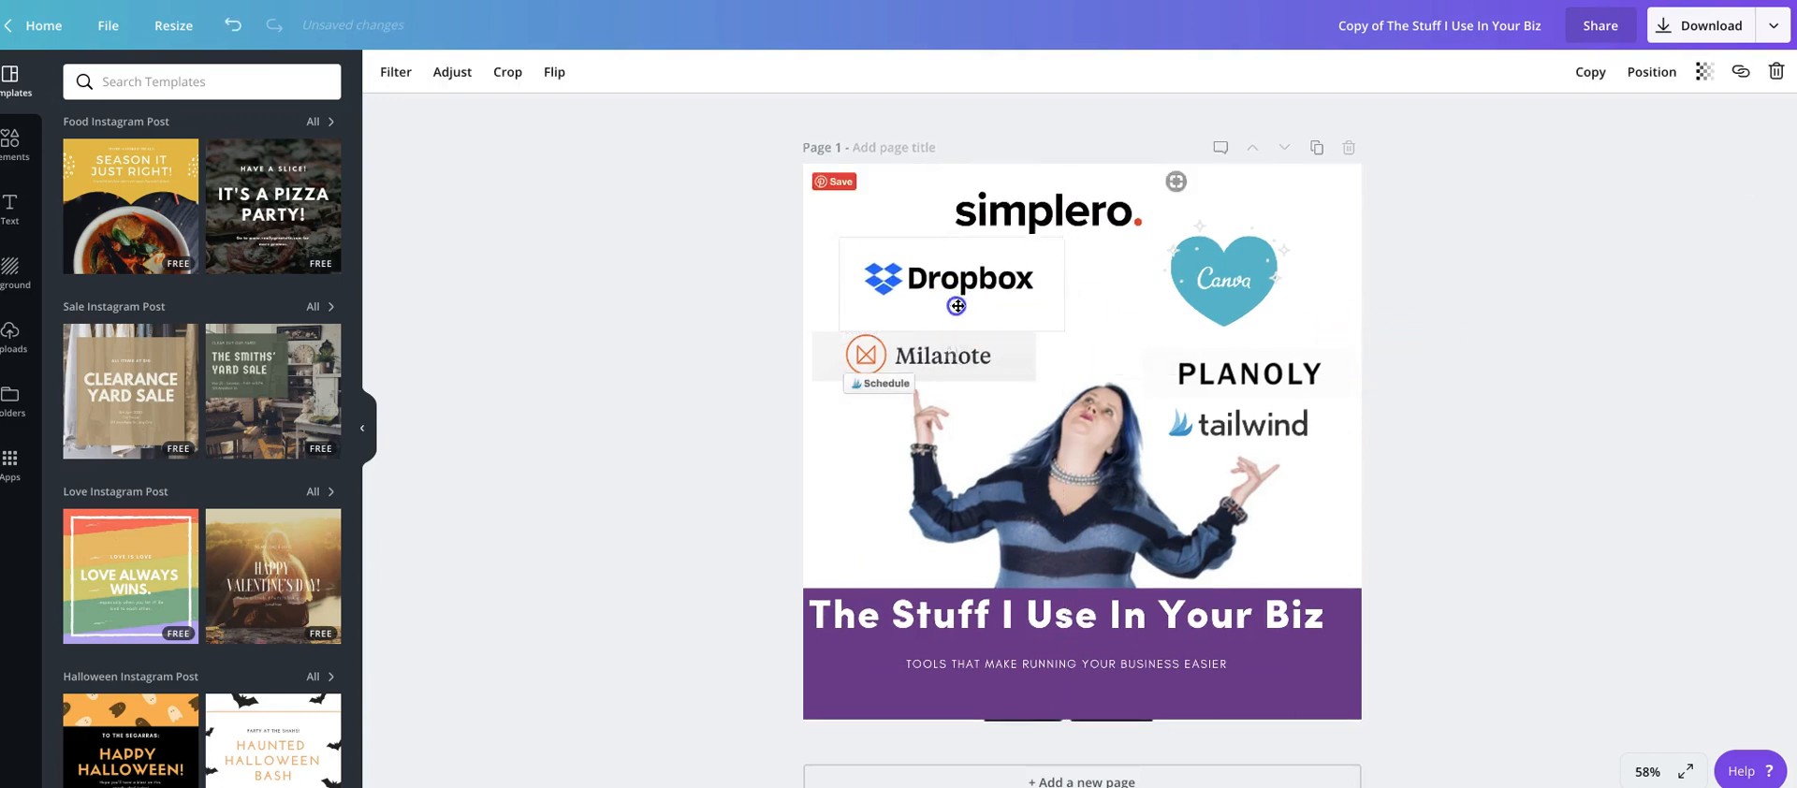
{"action": "left_click", "coordinate": [1572, 539]}
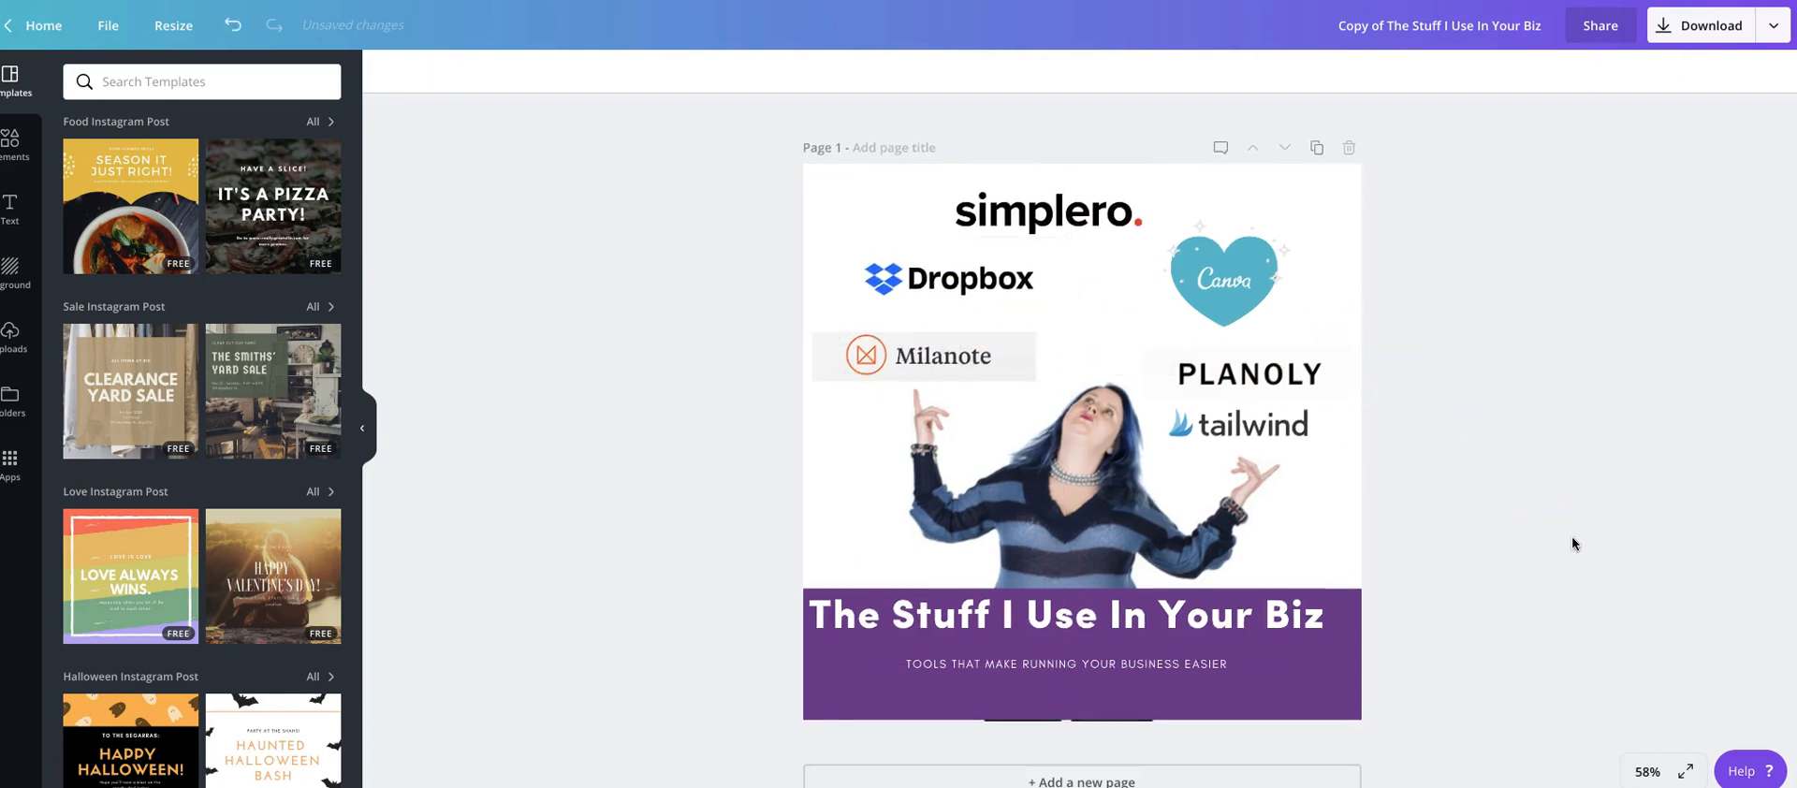
Move the Canva heart up beside simplero and stack the Planoly and tailwind logos below it
{"action": "left_click_drag", "start_coordinate": [1222, 319], "coordinate": [1168, 341]}
{"action": "left_click_drag", "start_coordinate": [1258, 376], "coordinate": [1283, 364]}
{"action": "left_click_drag", "start_coordinate": [1282, 423], "coordinate": [1312, 421]}
{"action": "left_click_drag", "start_coordinate": [1144, 296], "coordinate": [1213, 251]}
{"action": "left_click_drag", "start_coordinate": [1246, 361], "coordinate": [1177, 330]}
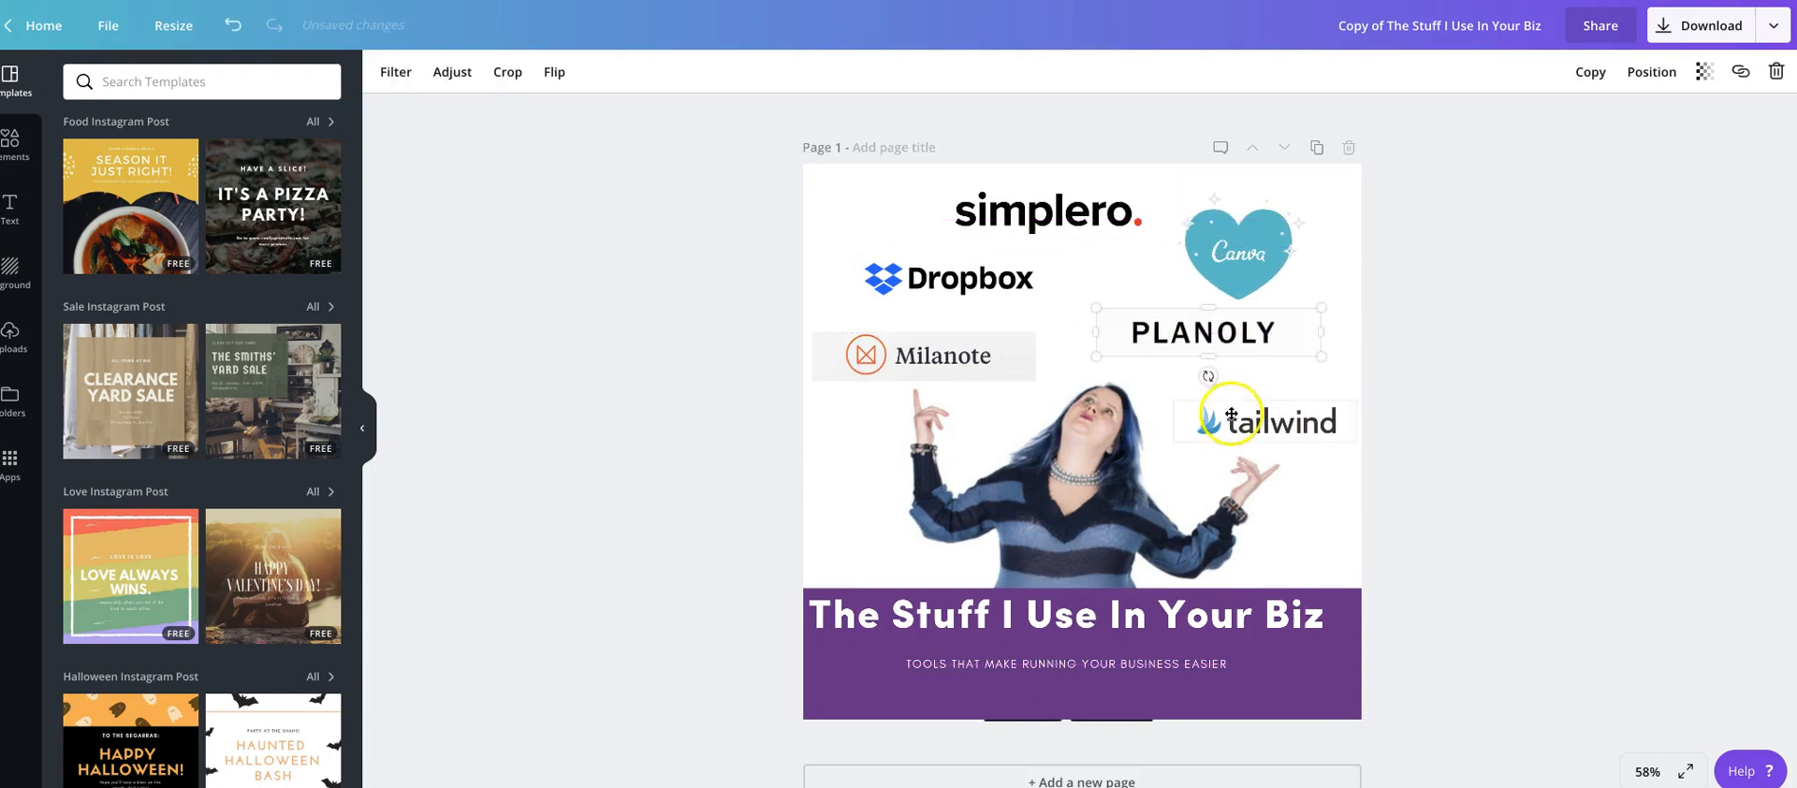
{"action": "left_click_drag", "start_coordinate": [1230, 414], "coordinate": [1212, 396]}
{"action": "left_click", "coordinate": [1603, 446]}
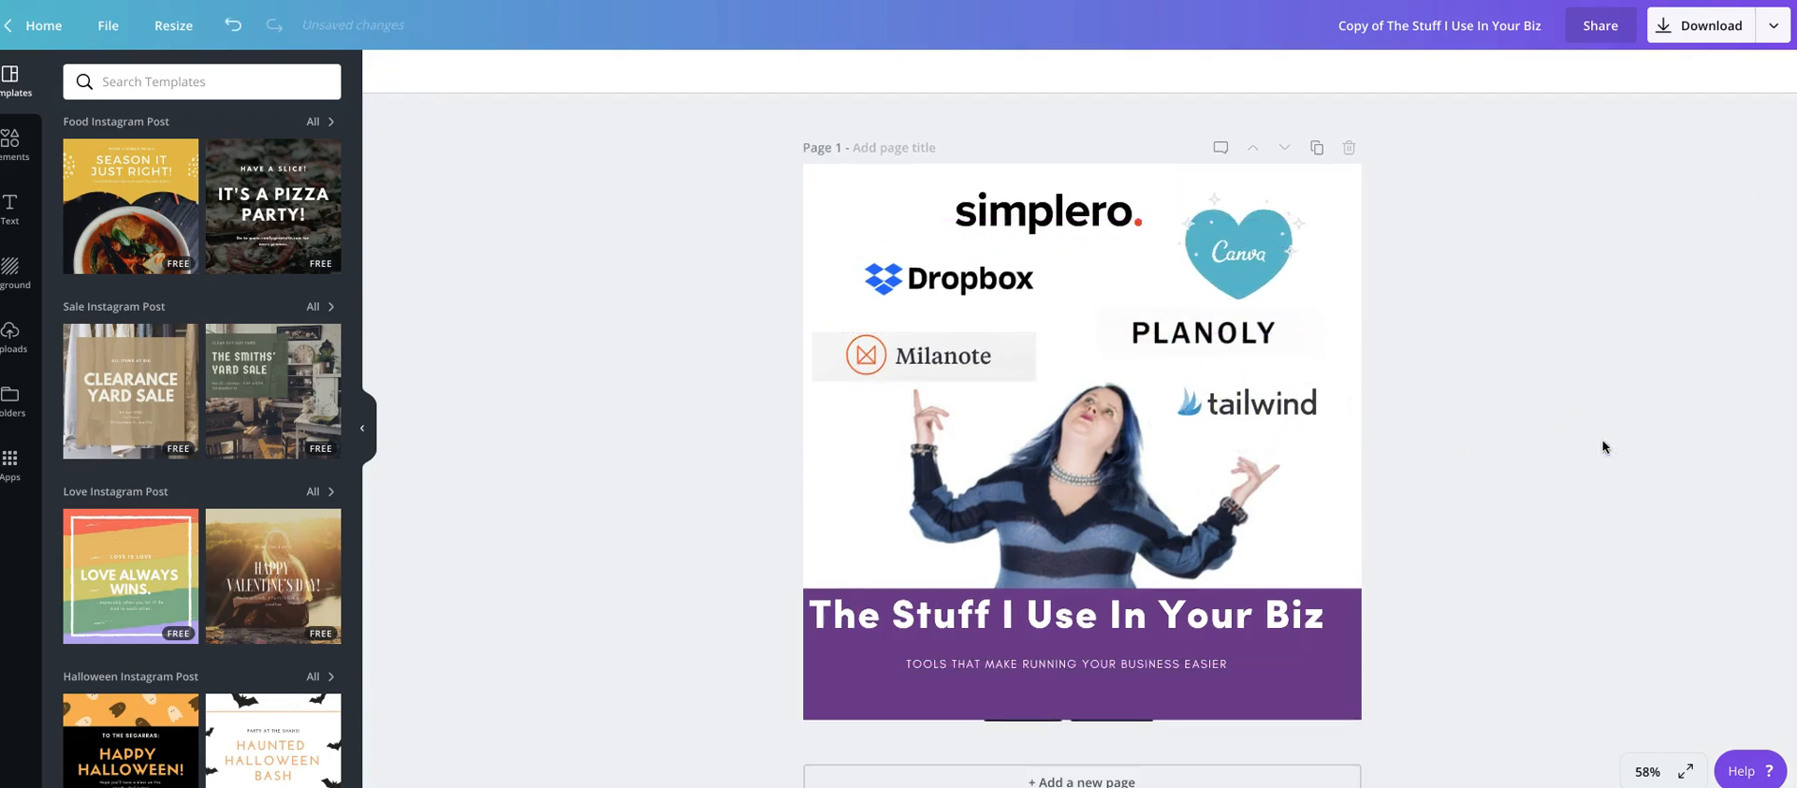
Rename the copied design "New blog - stuff I use in my bix"
{"action": "left_click", "coordinate": [1460, 20]}
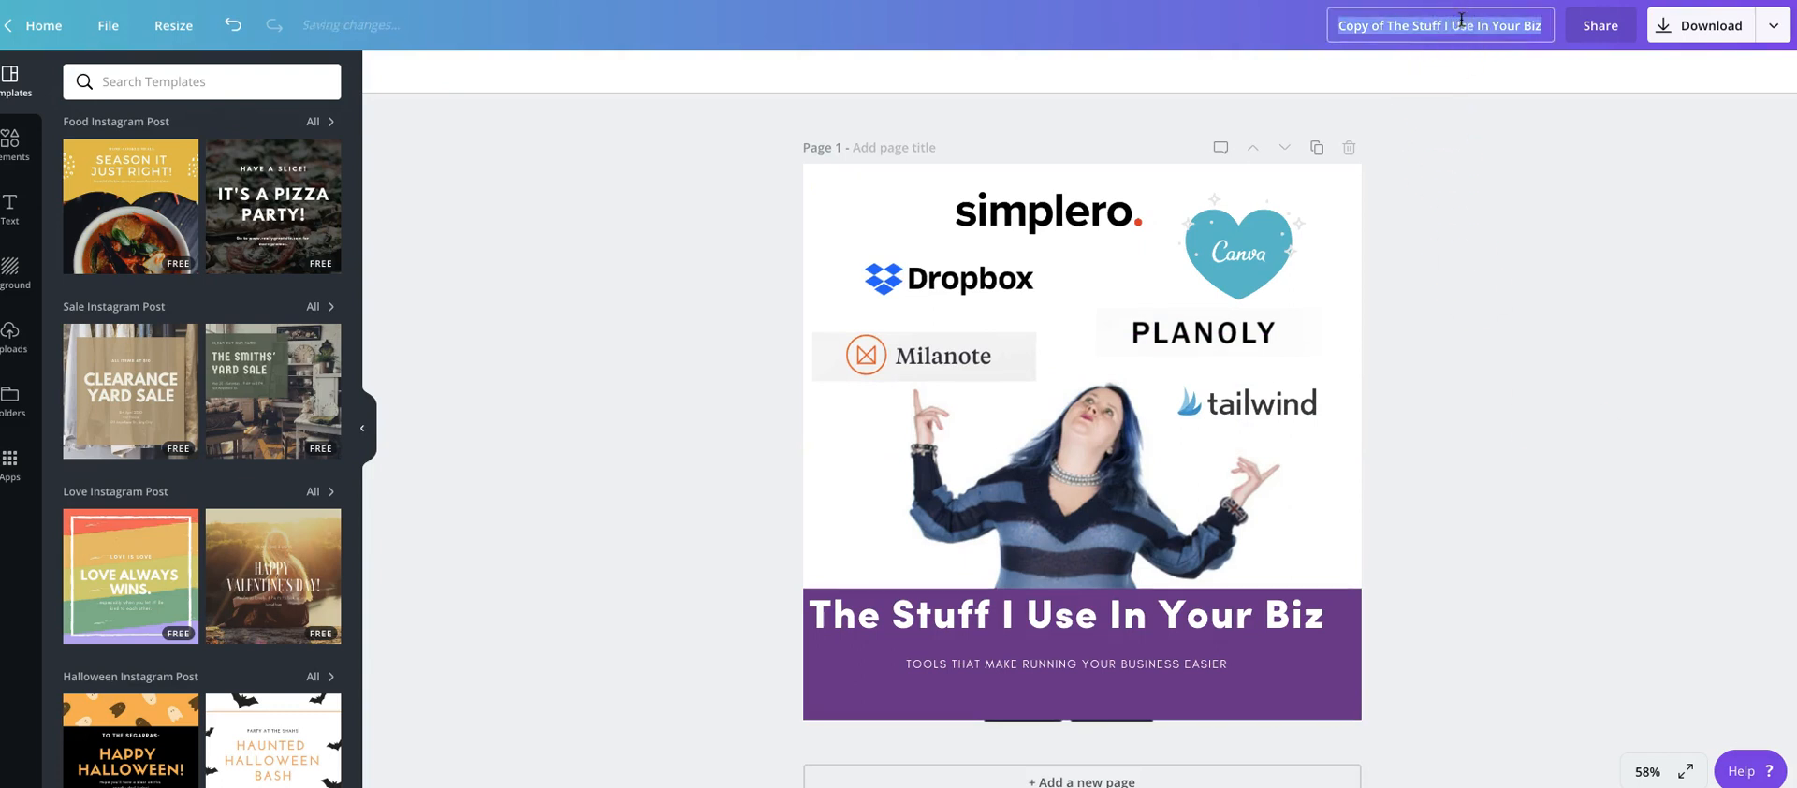
{"action": "type", "text": "New blog -"}
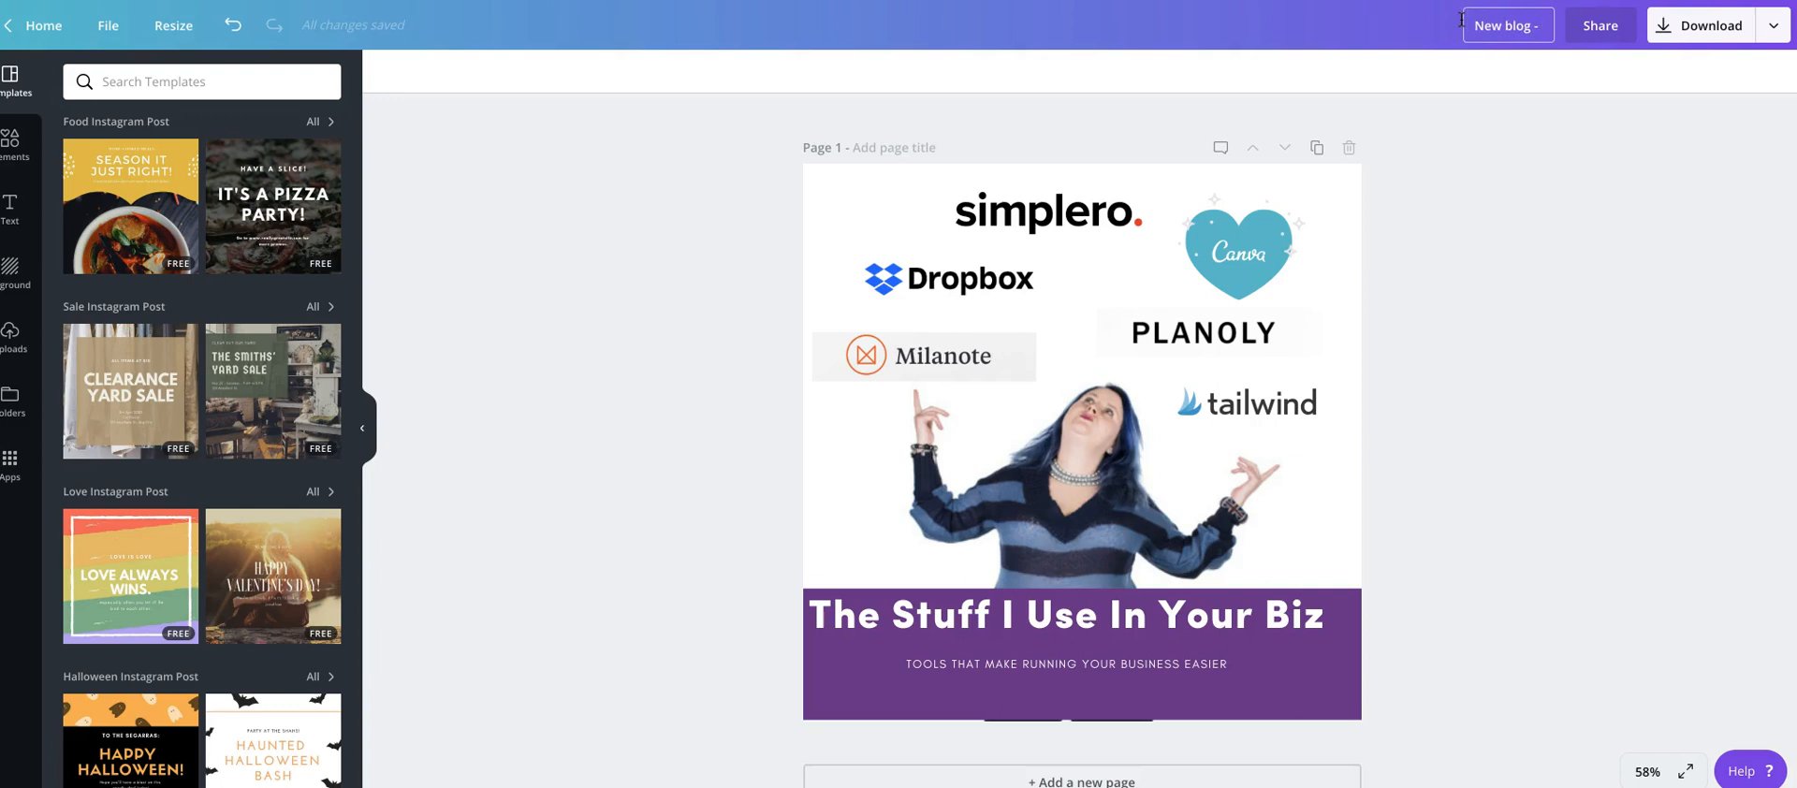
{"action": "type", "text": "stuff I use in my bix"}
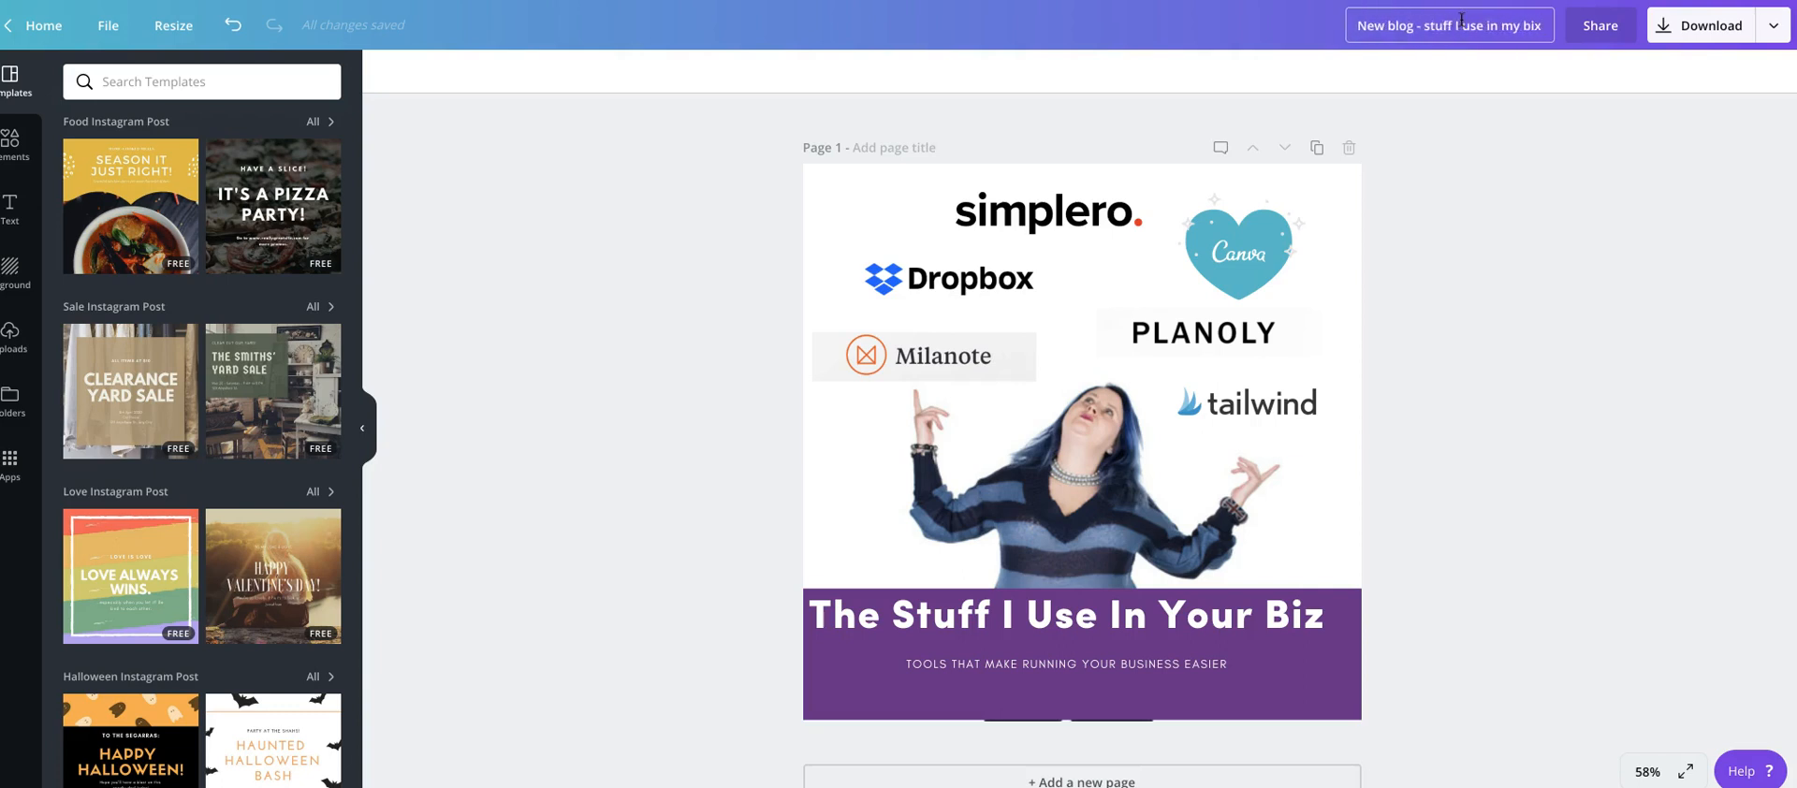
Correct the last word of the design title so it reads "New blog - stuff I use in my biz"
{"action": "key", "text": "BackSpace"}
{"action": "type", "text": "z"}
{"action": "left_click", "coordinate": [1572, 297]}
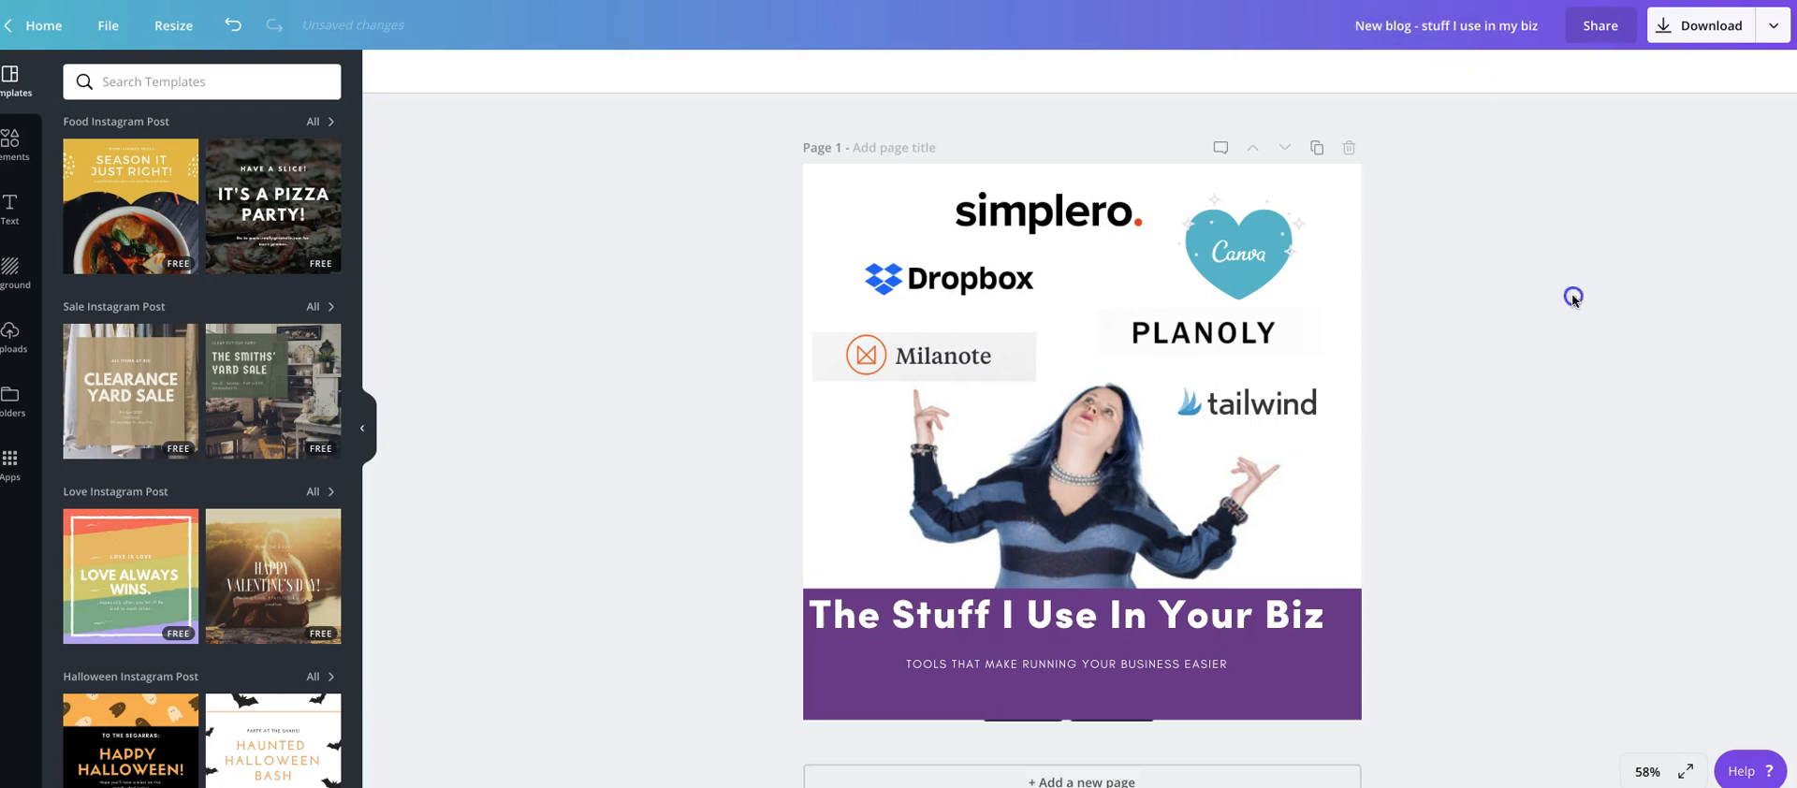
Move the purple banner and its text slightly down to cover the dark remnants at the page's lower edge
{"action": "left_click", "coordinate": [1699, 35]}
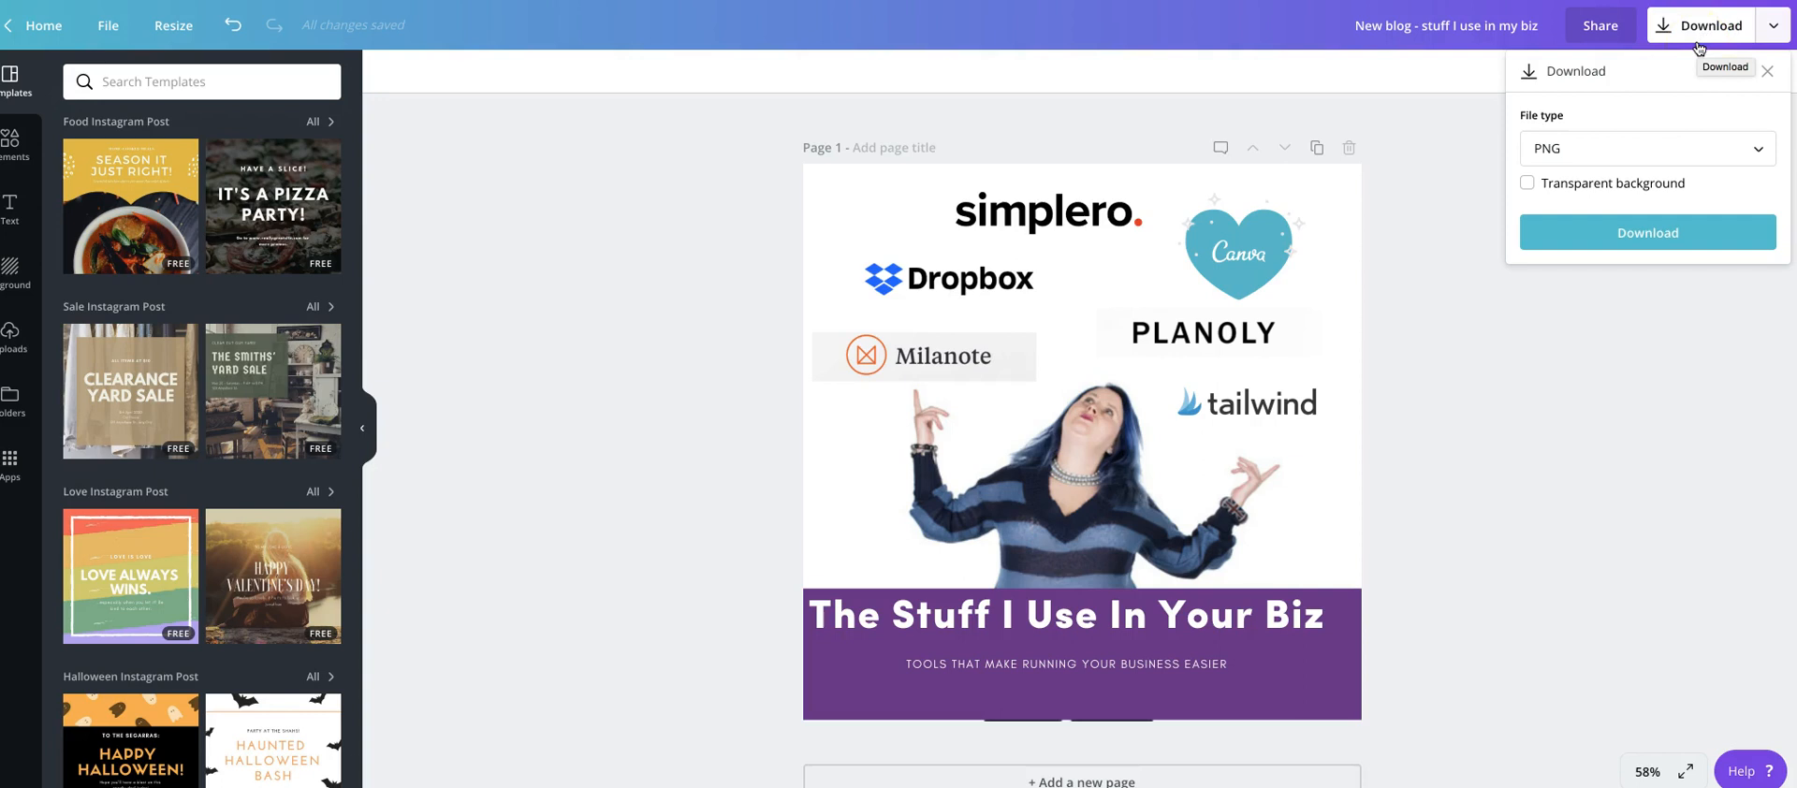
{"action": "left_click", "coordinate": [1648, 469]}
{"action": "left_click_drag", "start_coordinate": [1260, 682], "coordinate": [1262, 697]}
{"action": "left_click", "coordinate": [1550, 484]}
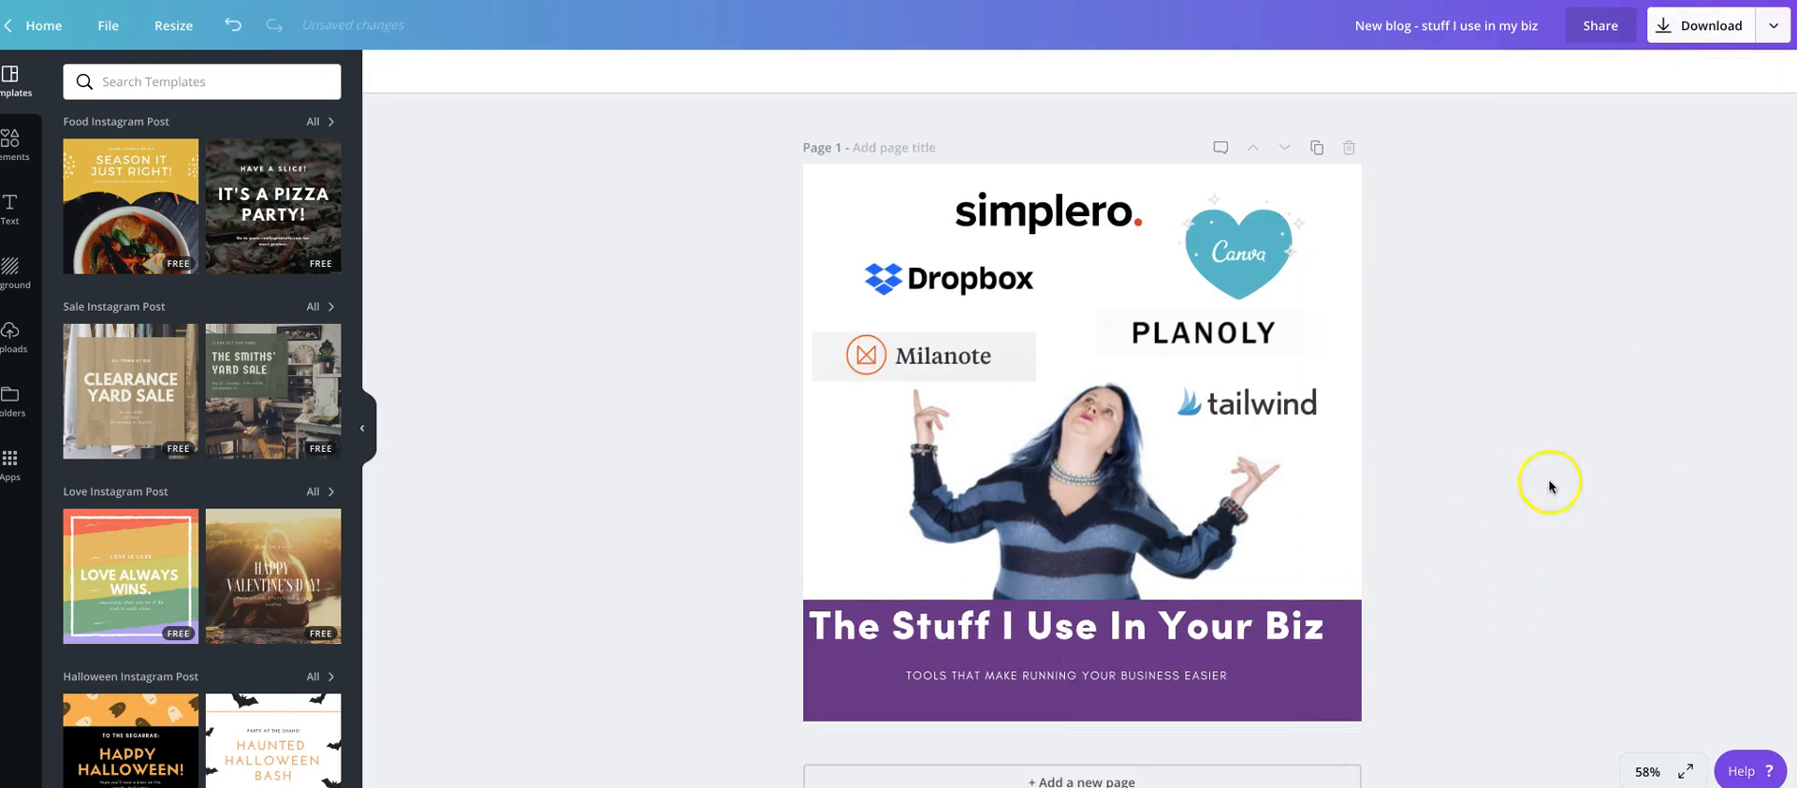
Review the download file types PNG, JPG, PDF Standard and PDF Print, keeping PNG, and check the design title used for the file
{"action": "left_click", "coordinate": [1689, 25]}
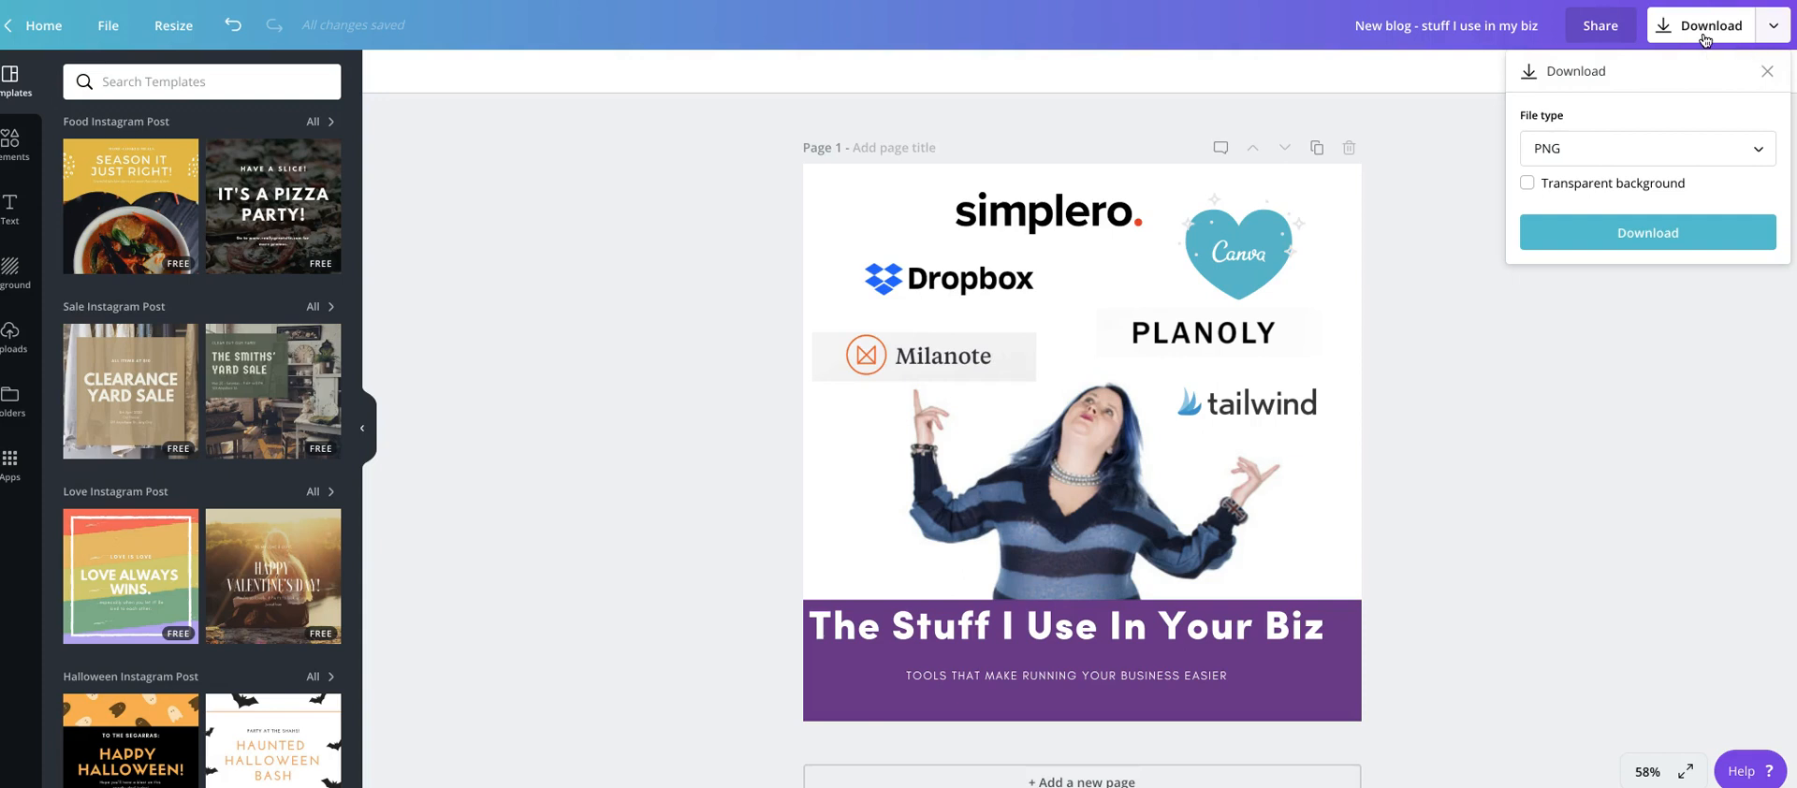
{"action": "left_click", "coordinate": [1636, 148]}
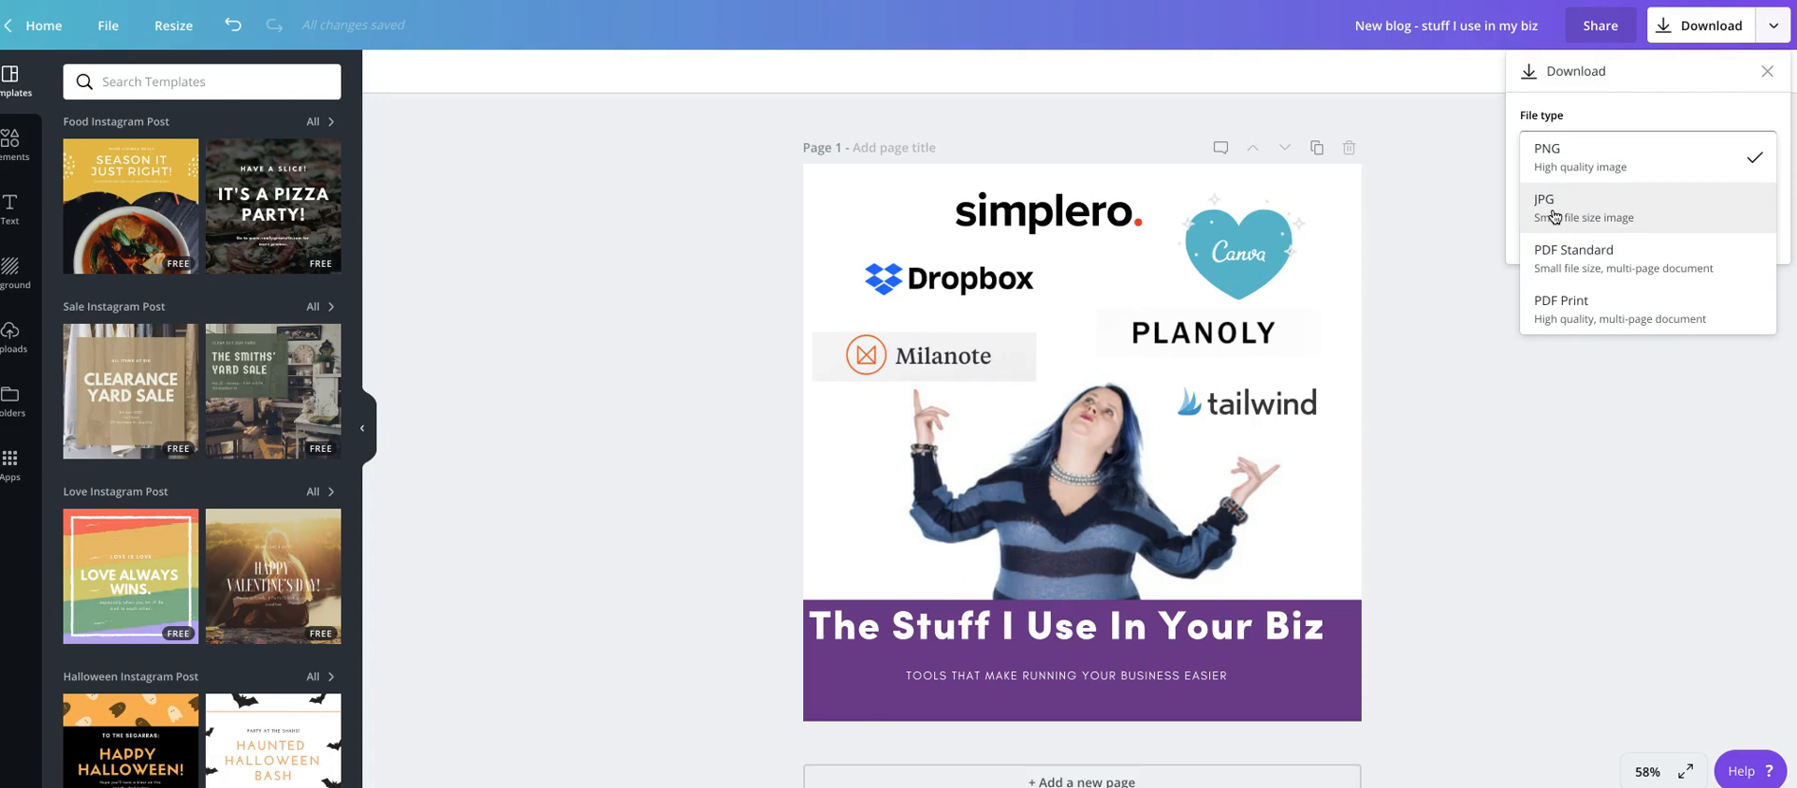
{"action": "left_click", "coordinate": [1608, 160]}
{"action": "left_click", "coordinate": [1491, 39]}
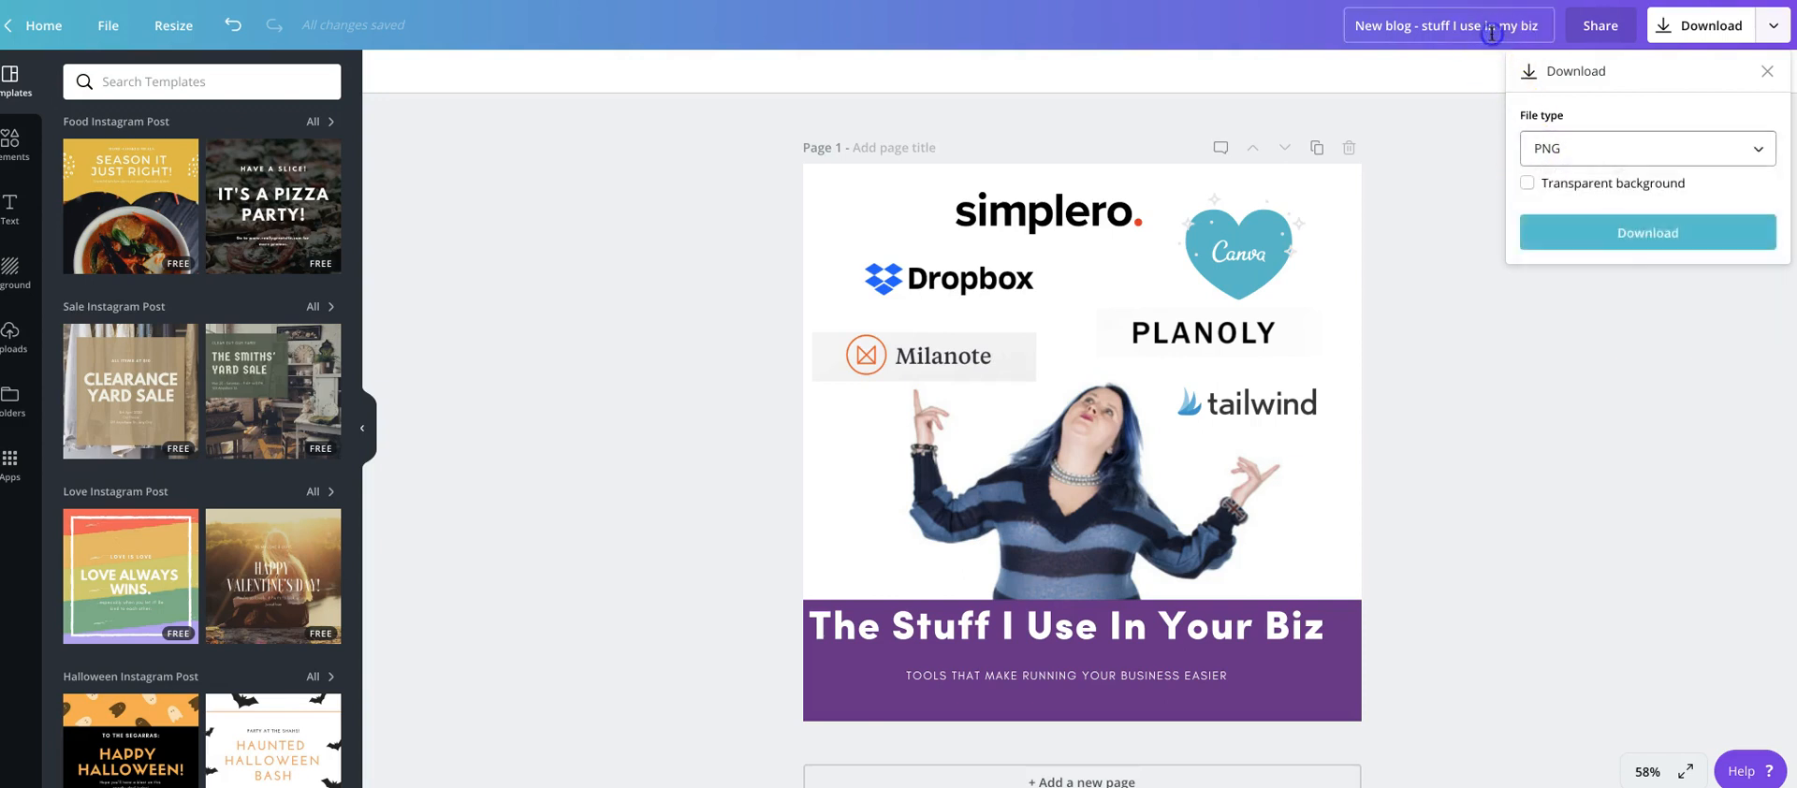
{"action": "left_click", "coordinate": [1490, 39]}
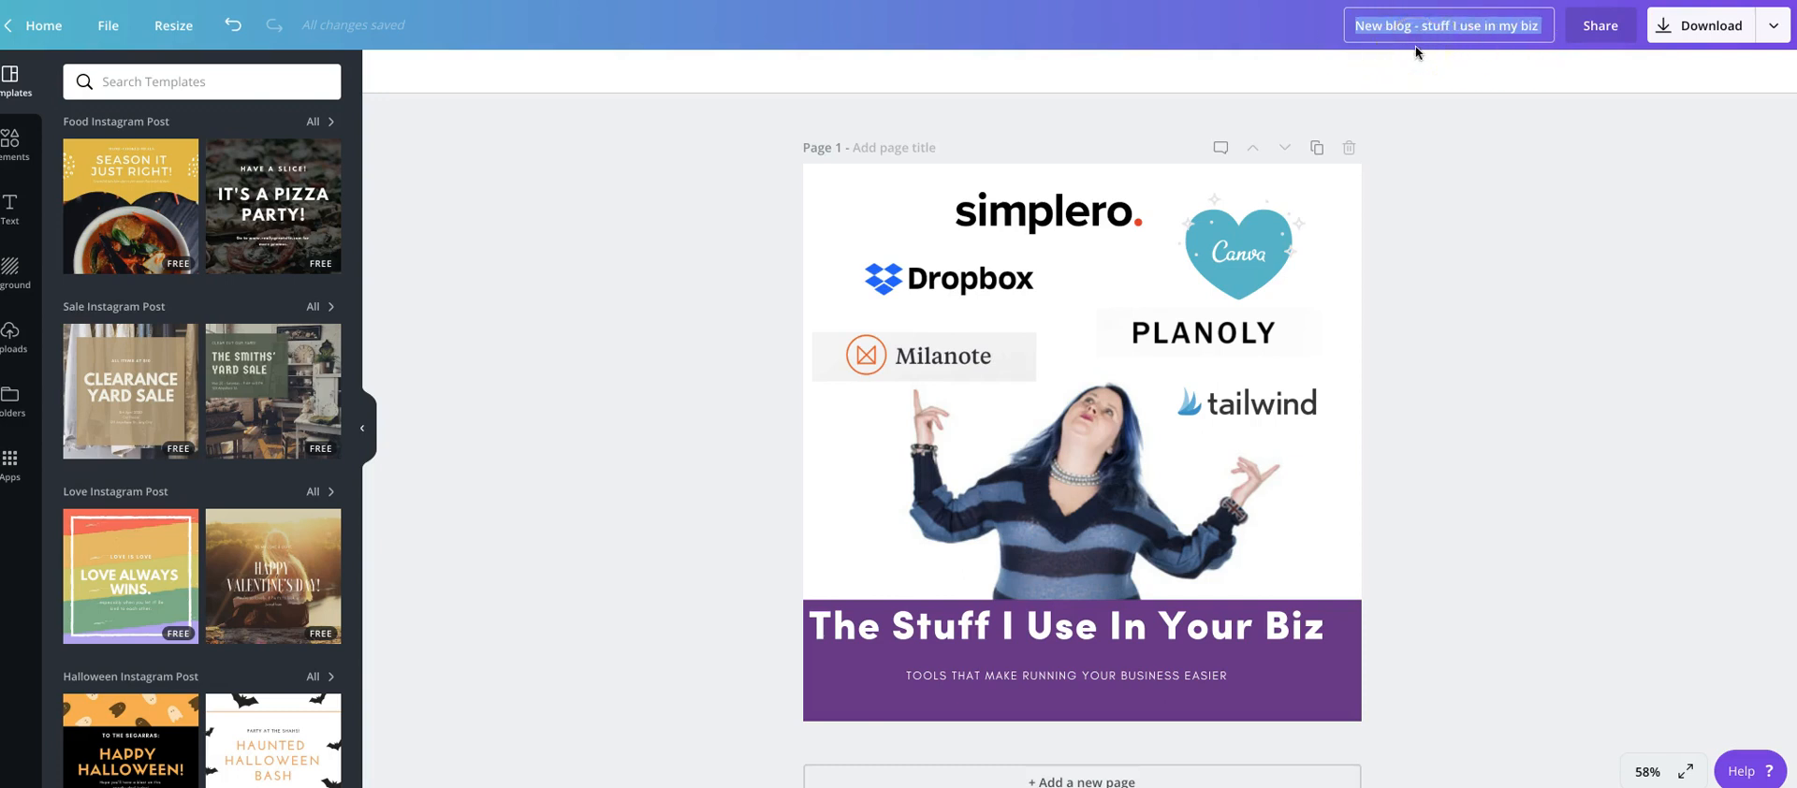
{"action": "left_click", "coordinate": [1680, 28]}
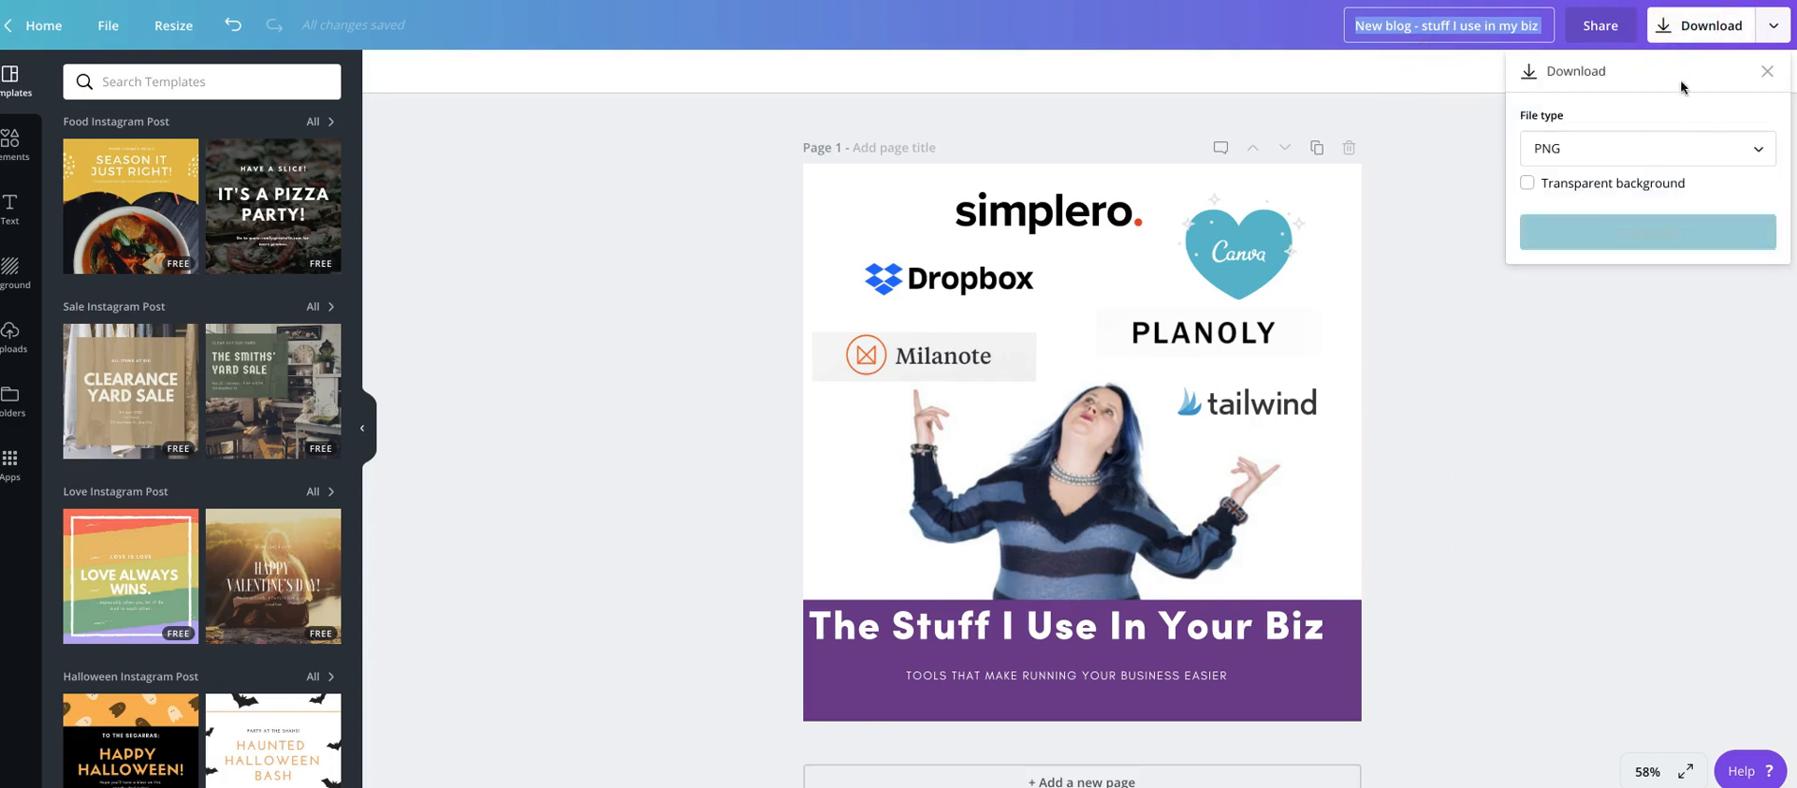
{"action": "left_click", "coordinate": [1654, 159]}
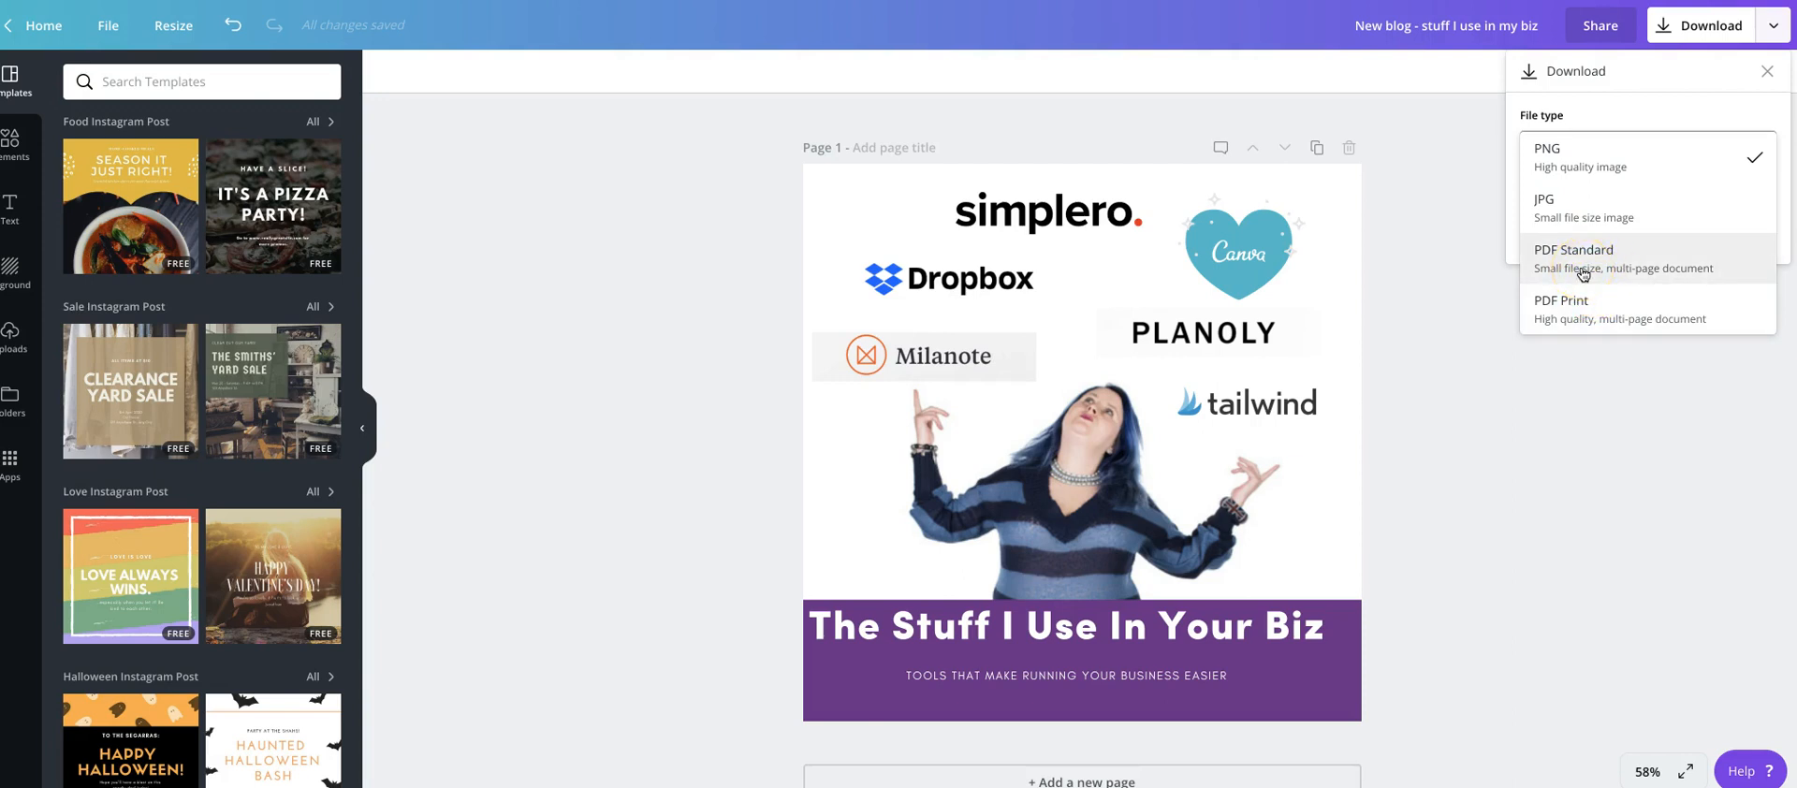
{"action": "left_click", "coordinate": [1491, 412]}
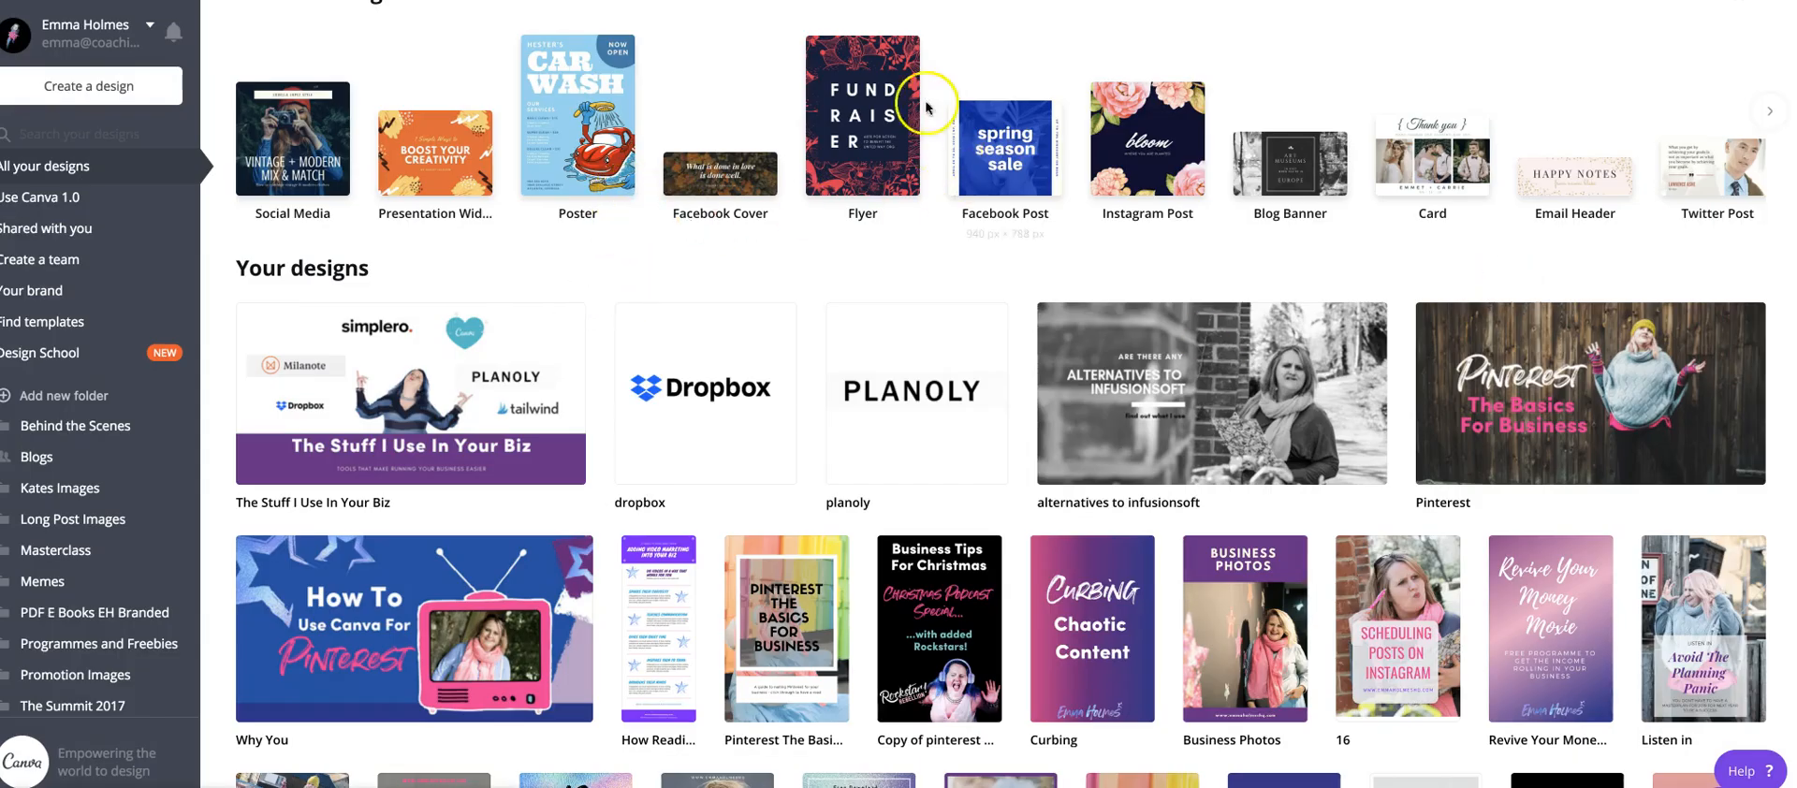
Return to the home page, find the Facebook Ad design type and create a blank design from it
{"action": "scroll", "coordinate": [936, 140], "scroll_direction": "up", "scroll_amount": 3}
{"action": "left_click", "coordinate": [910, 139]}
{"action": "type", "text": "ad"}
{"action": "key", "text": "Return"}
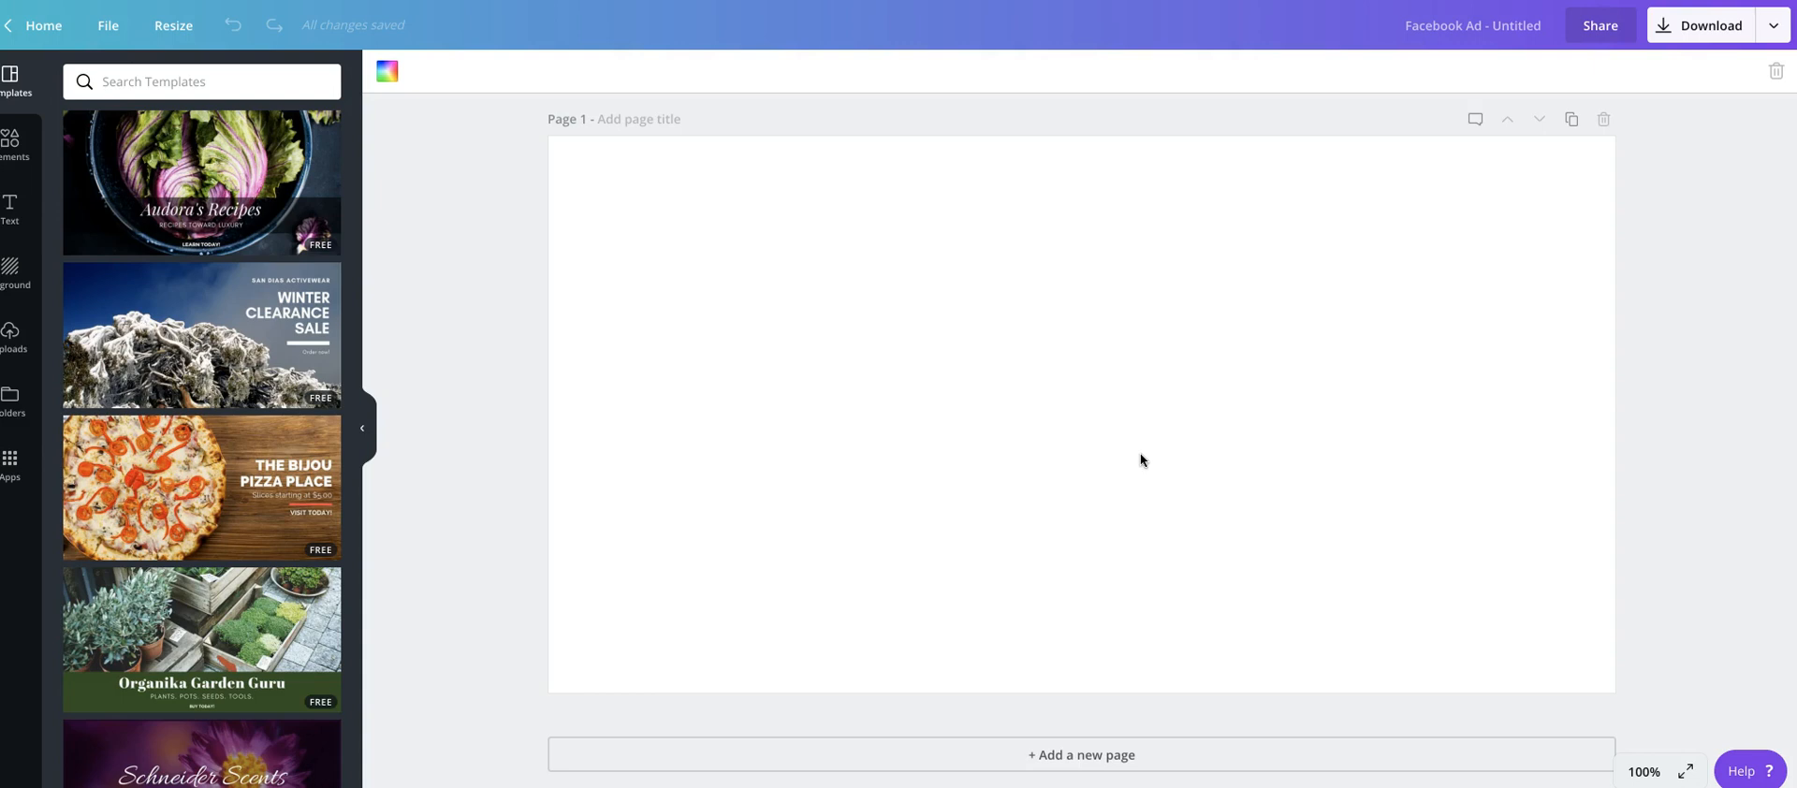
Browse the Facebook Ad templates and apply "The Beechtown Lighthouse" template to the blank page
{"action": "scroll", "coordinate": [131, 440], "scroll_direction": "down", "scroll_amount": 3}
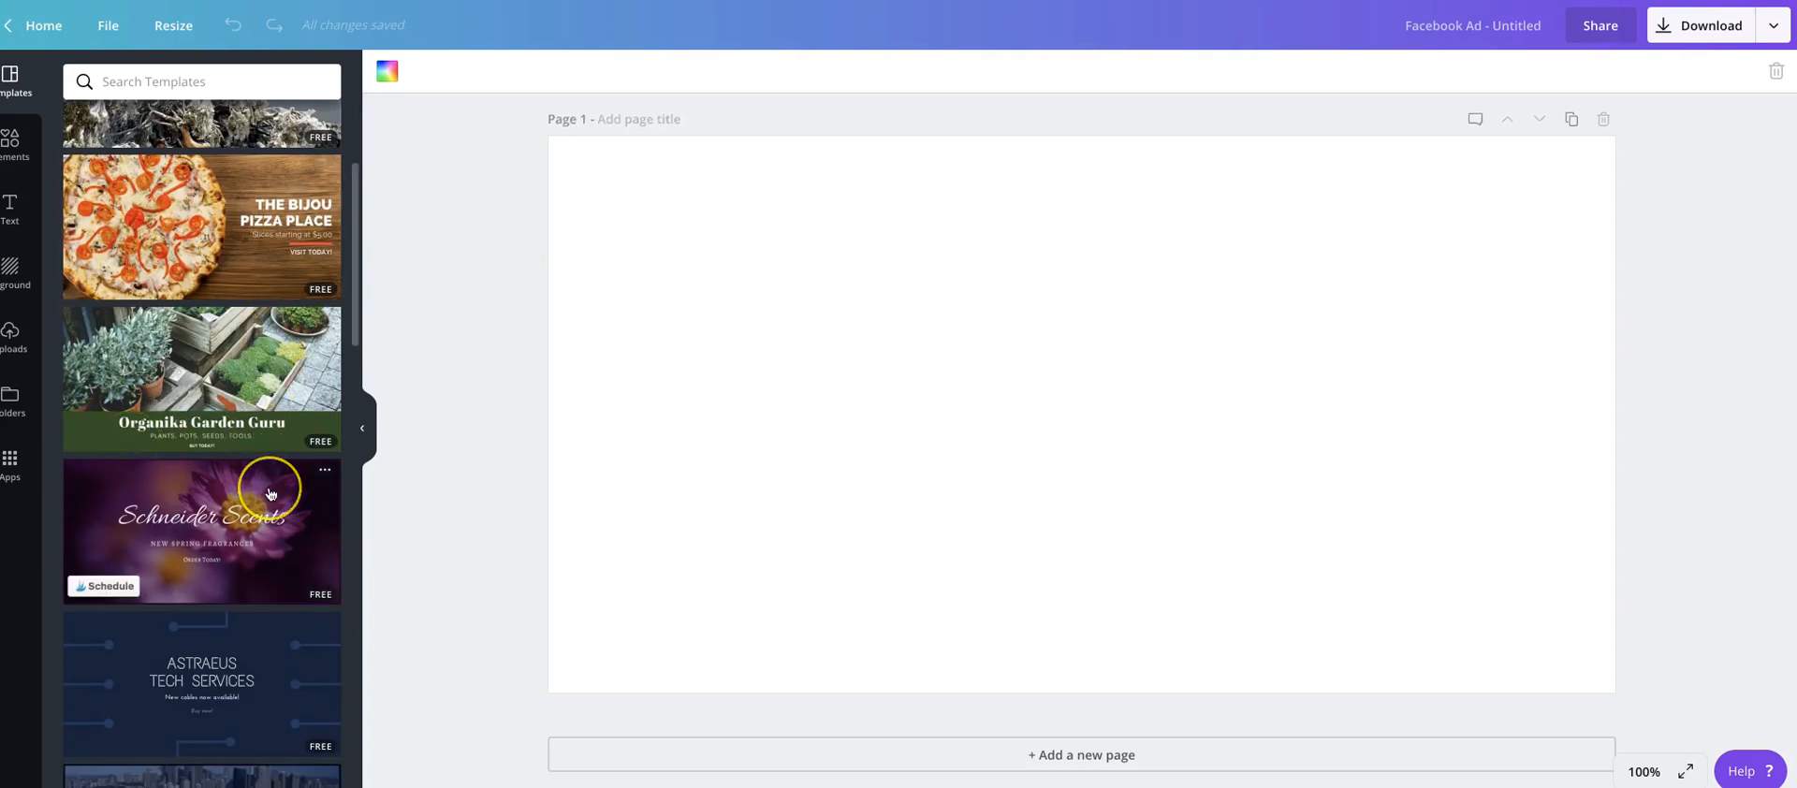
{"action": "scroll", "coordinate": [280, 482], "scroll_direction": "down", "scroll_amount": 3}
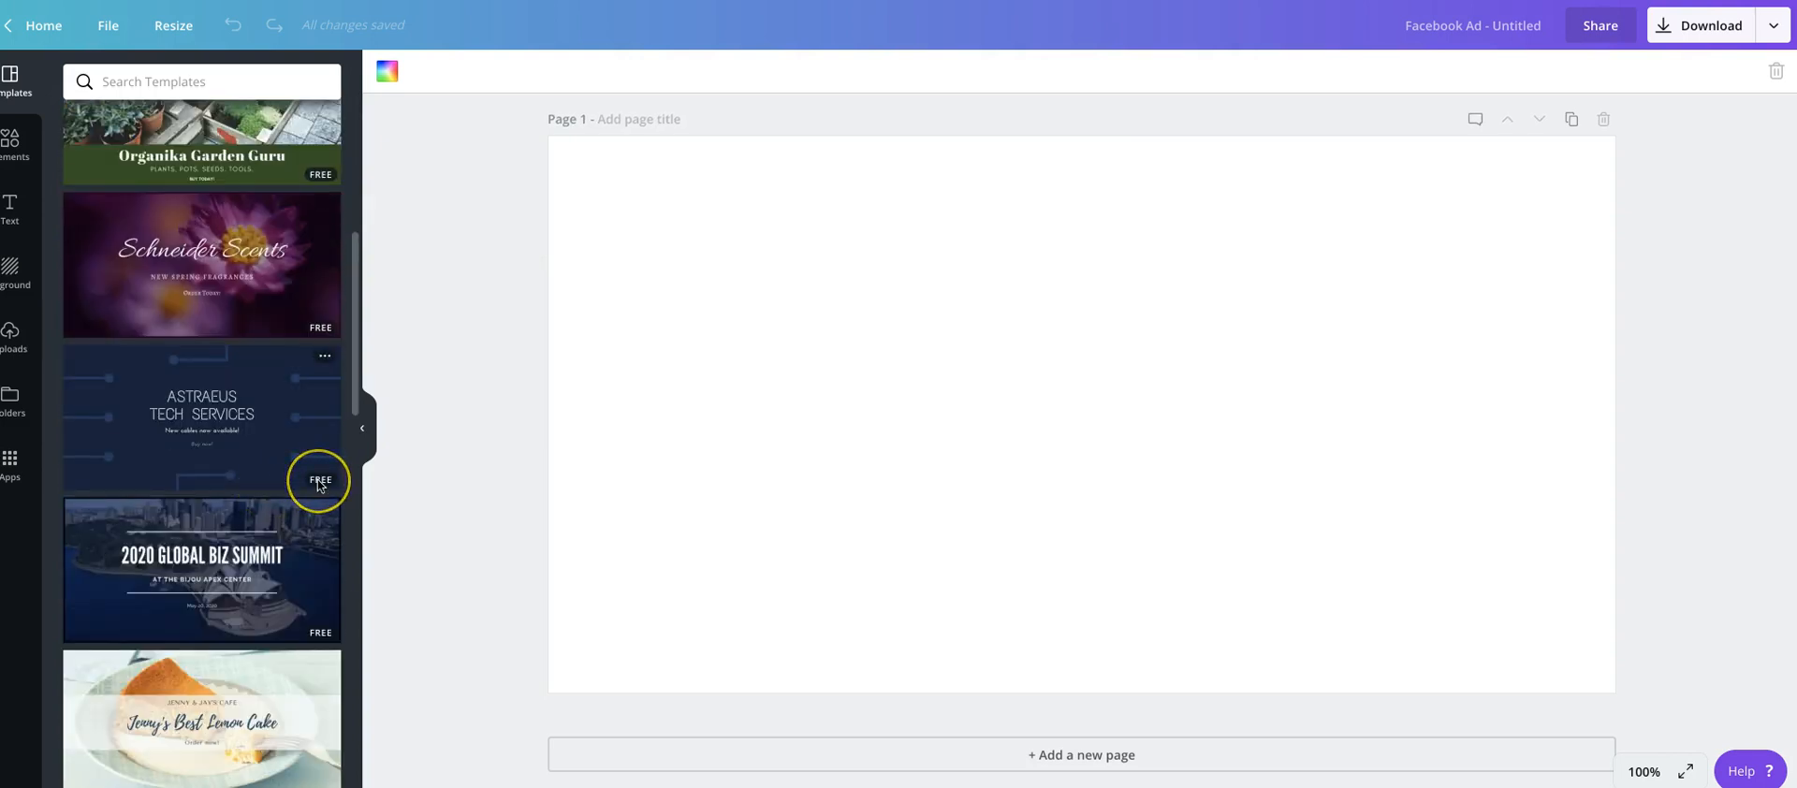
{"action": "scroll", "coordinate": [313, 482], "scroll_direction": "down", "scroll_amount": 6}
{"action": "scroll", "coordinate": [317, 484], "scroll_direction": "down", "scroll_amount": 9}
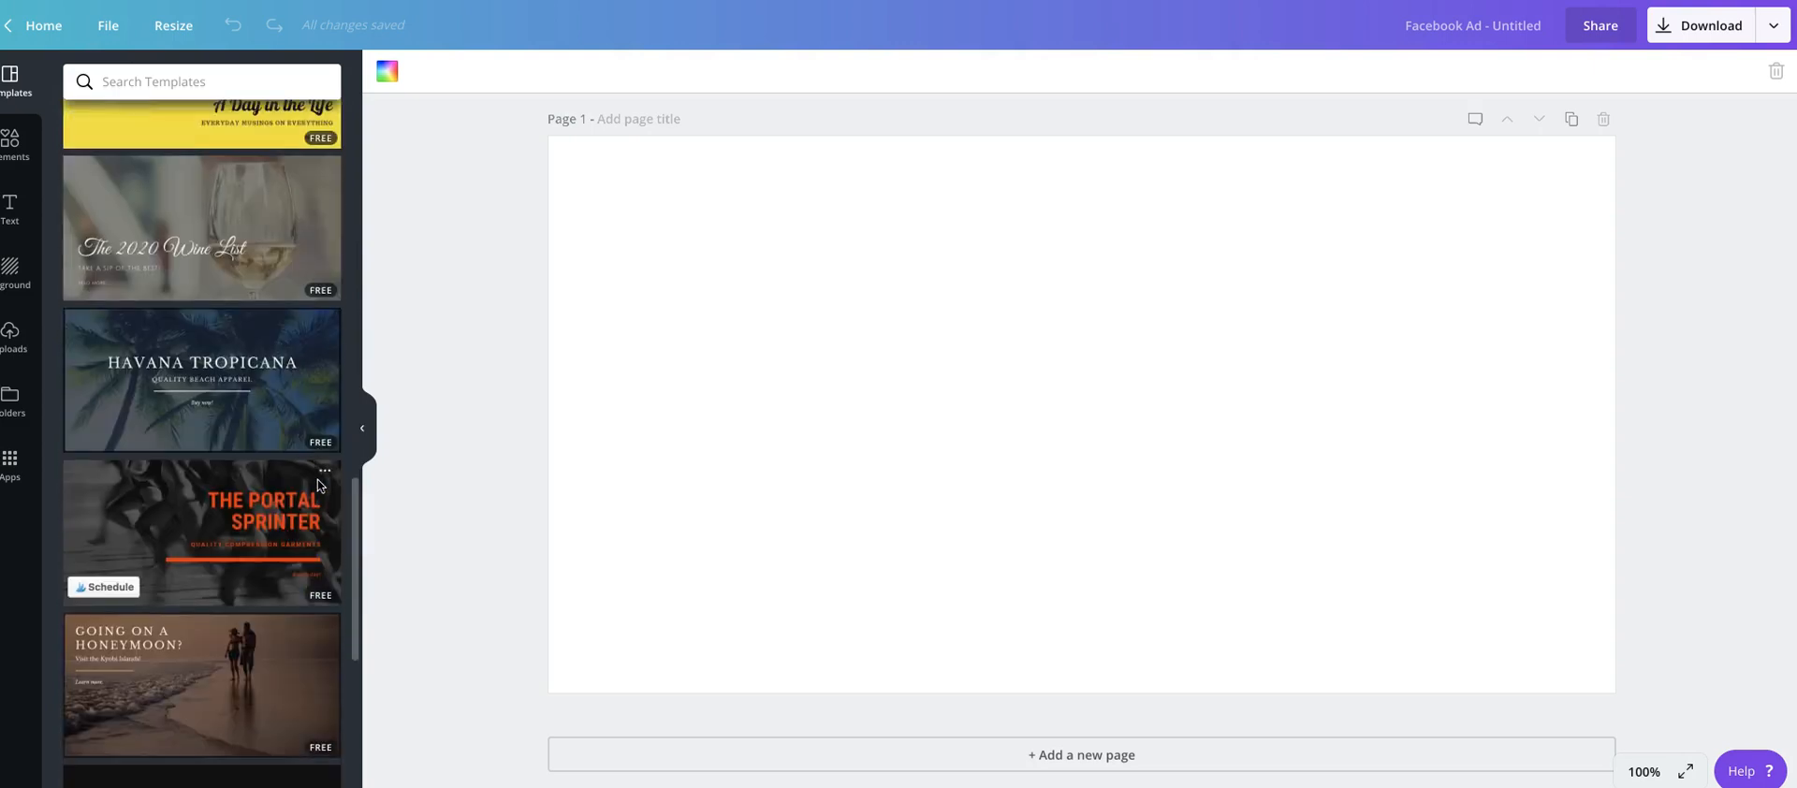
{"action": "scroll", "coordinate": [318, 484], "scroll_direction": "down", "scroll_amount": 2}
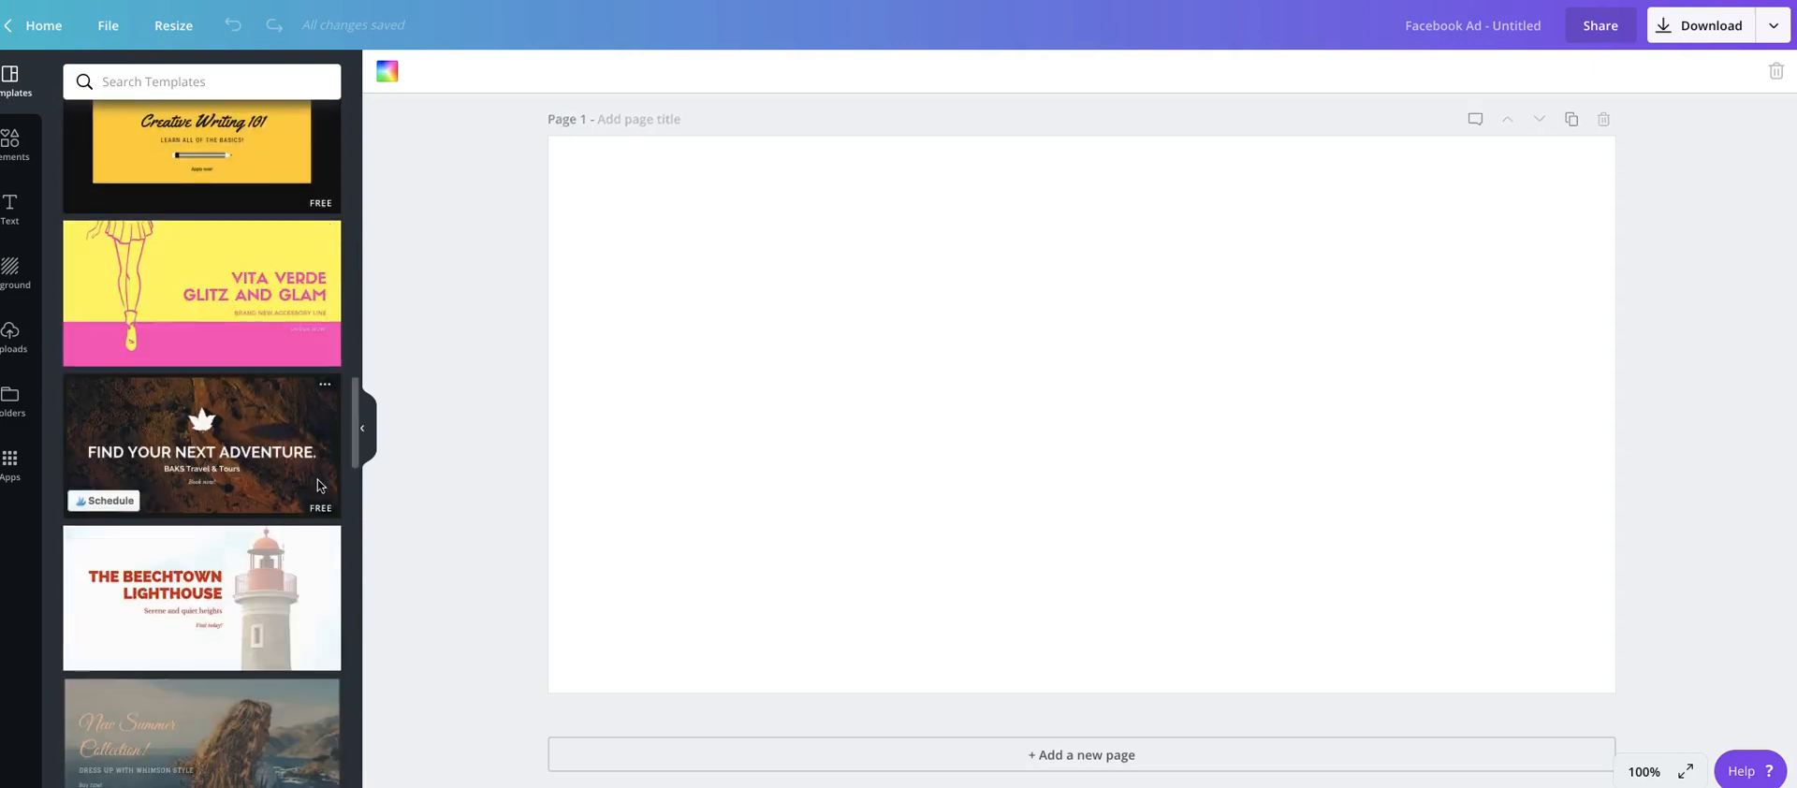
{"action": "left_click", "coordinate": [299, 299]}
{"action": "scroll", "coordinate": [211, 330], "scroll_direction": "down", "scroll_amount": 4}
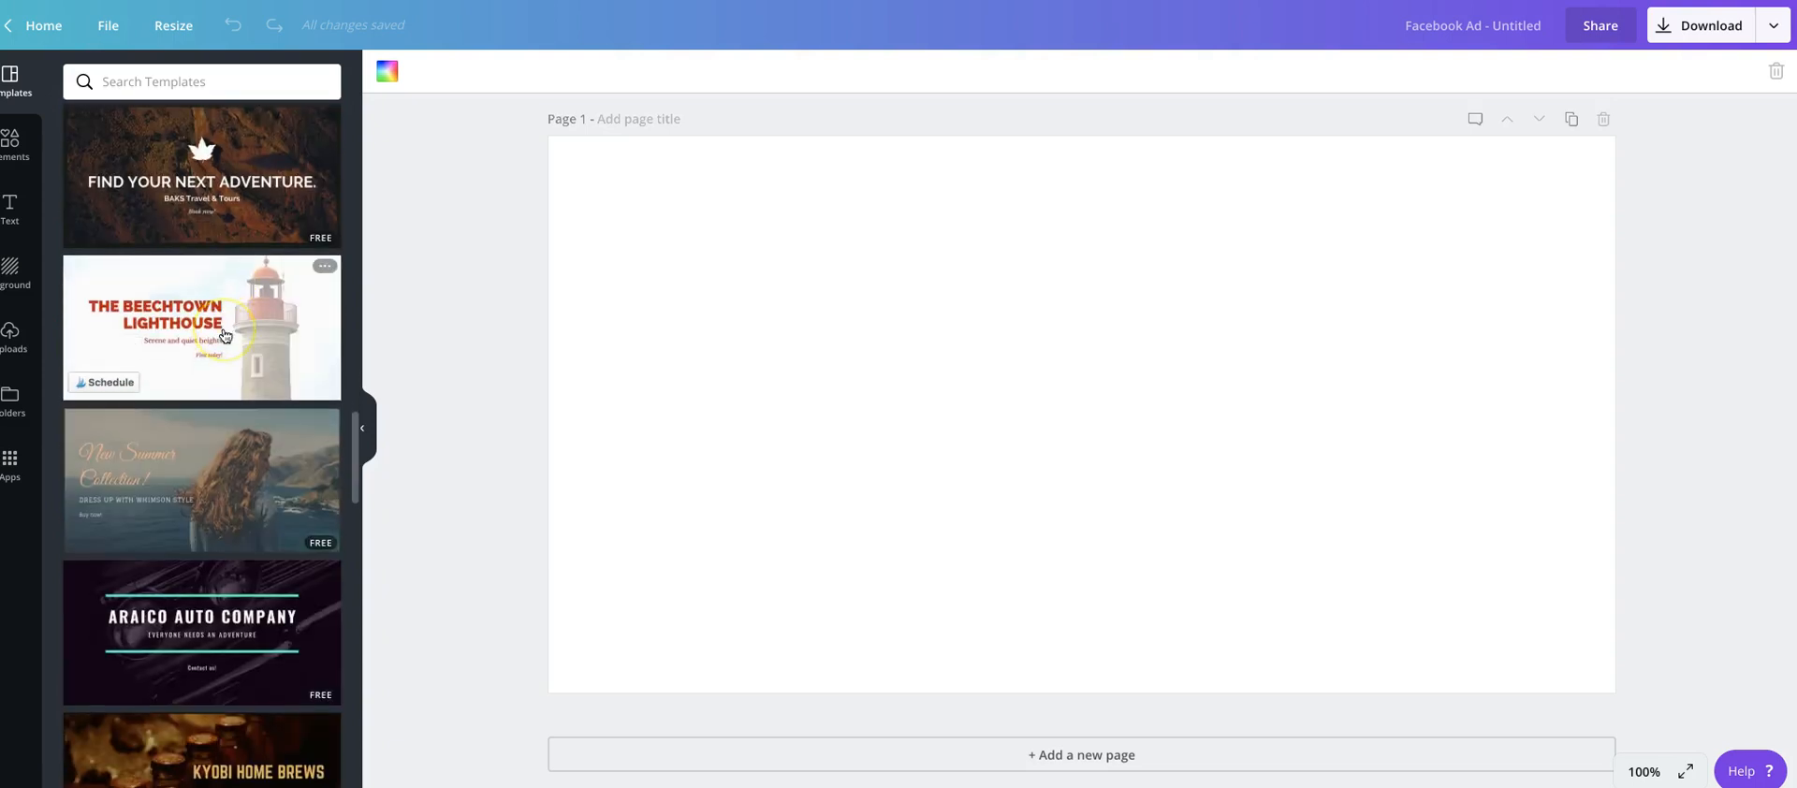
{"action": "left_click", "coordinate": [240, 296]}
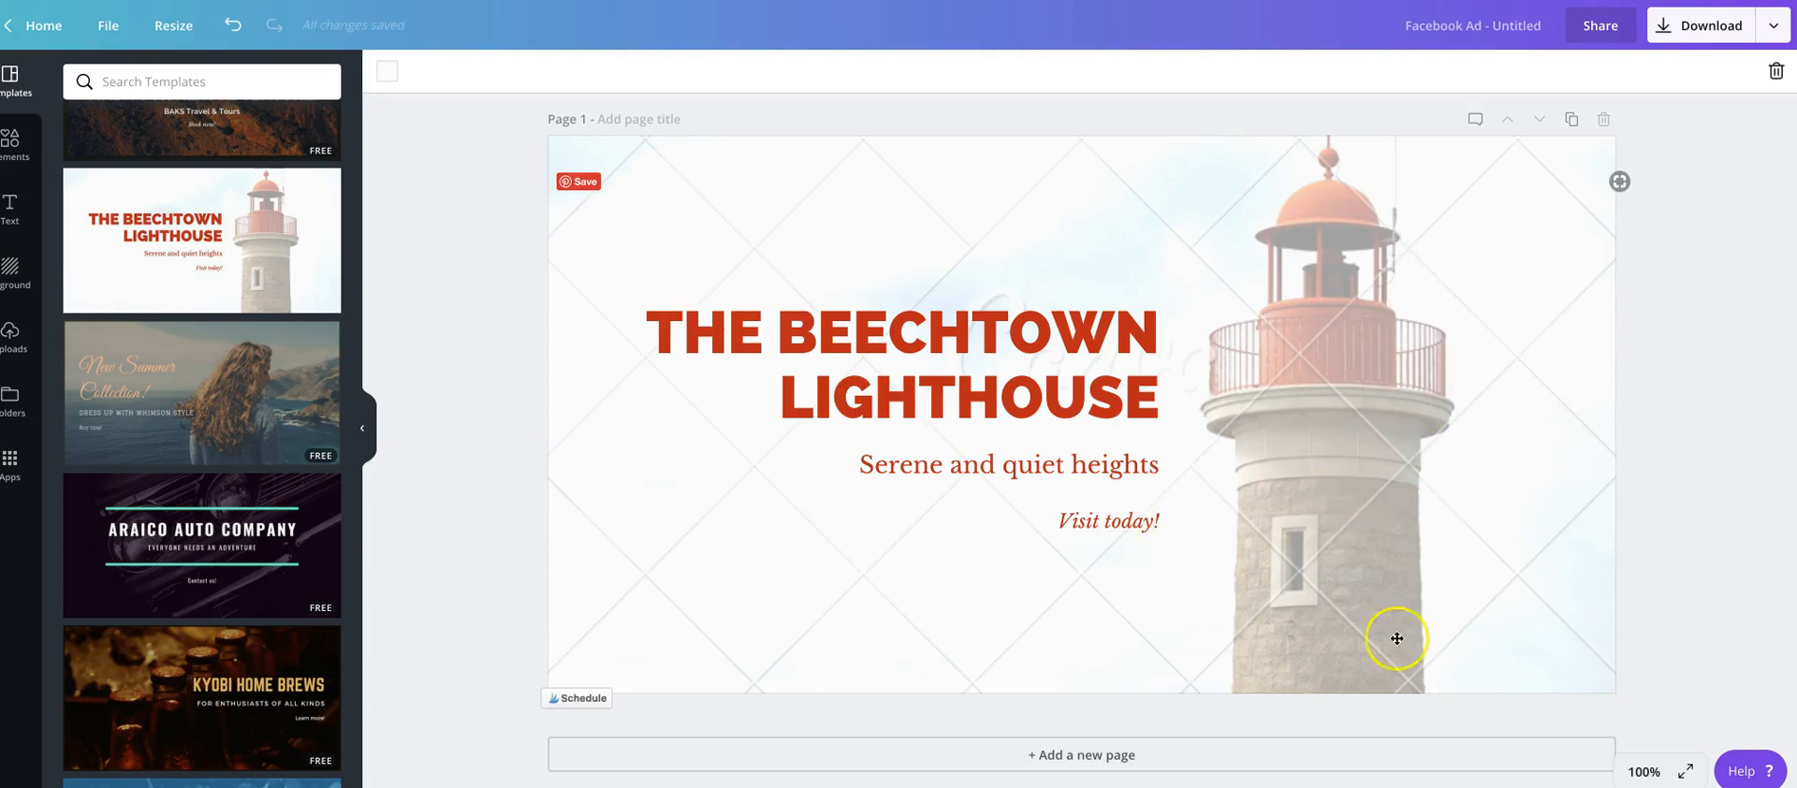
Delete the watermarked lighthouse photo from the page, leaving the red text in place
{"action": "left_click", "coordinate": [1421, 511]}
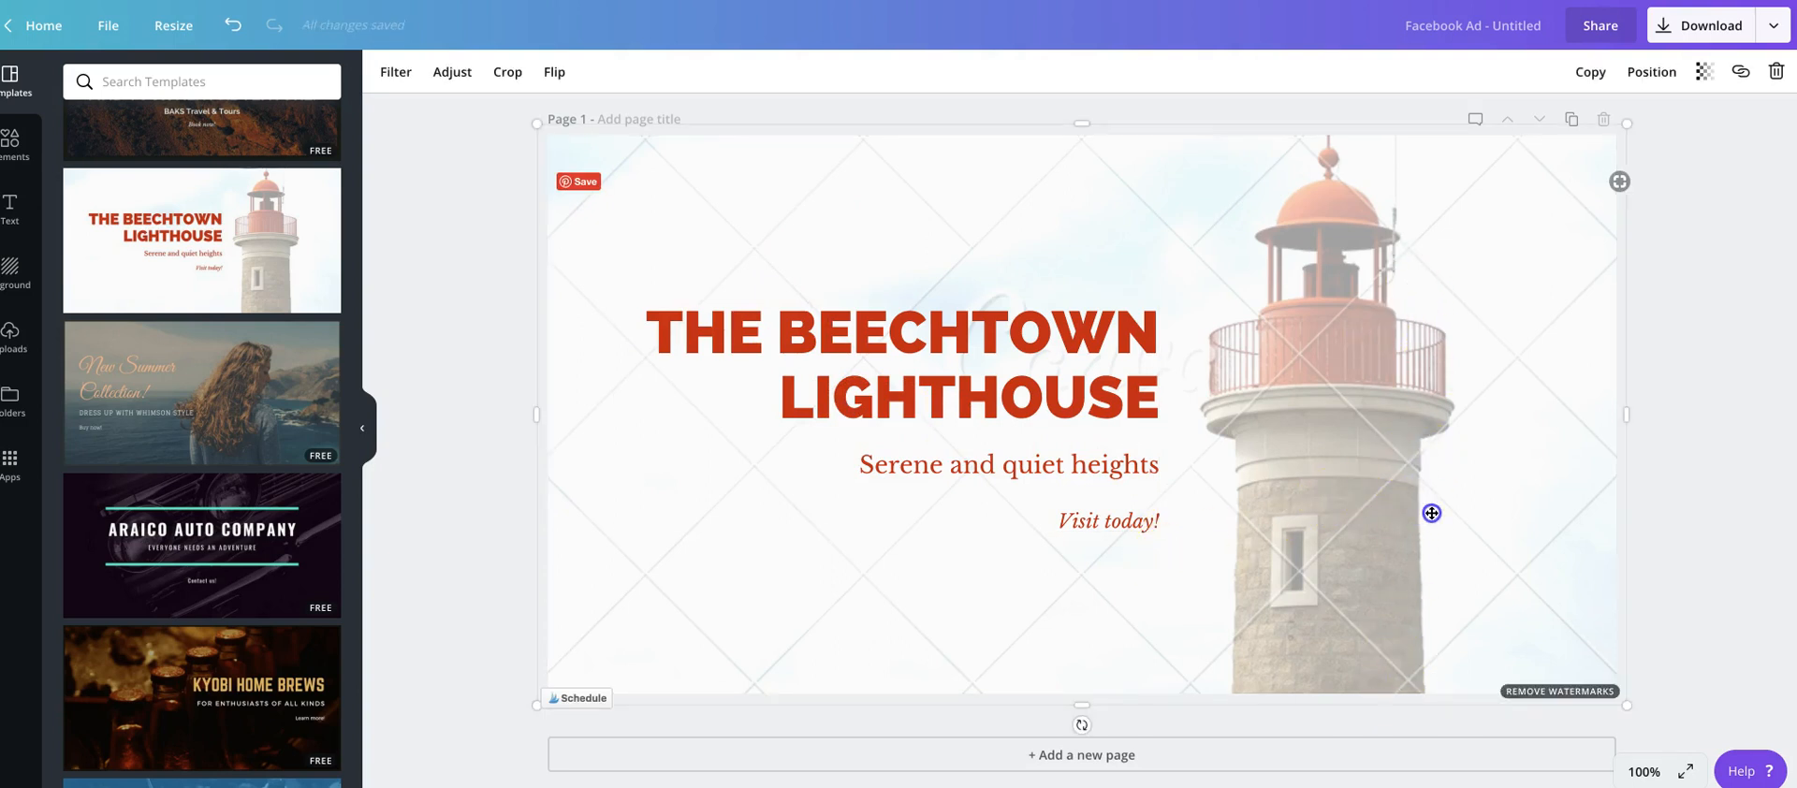
{"action": "double_click", "coordinate": [1432, 513]}
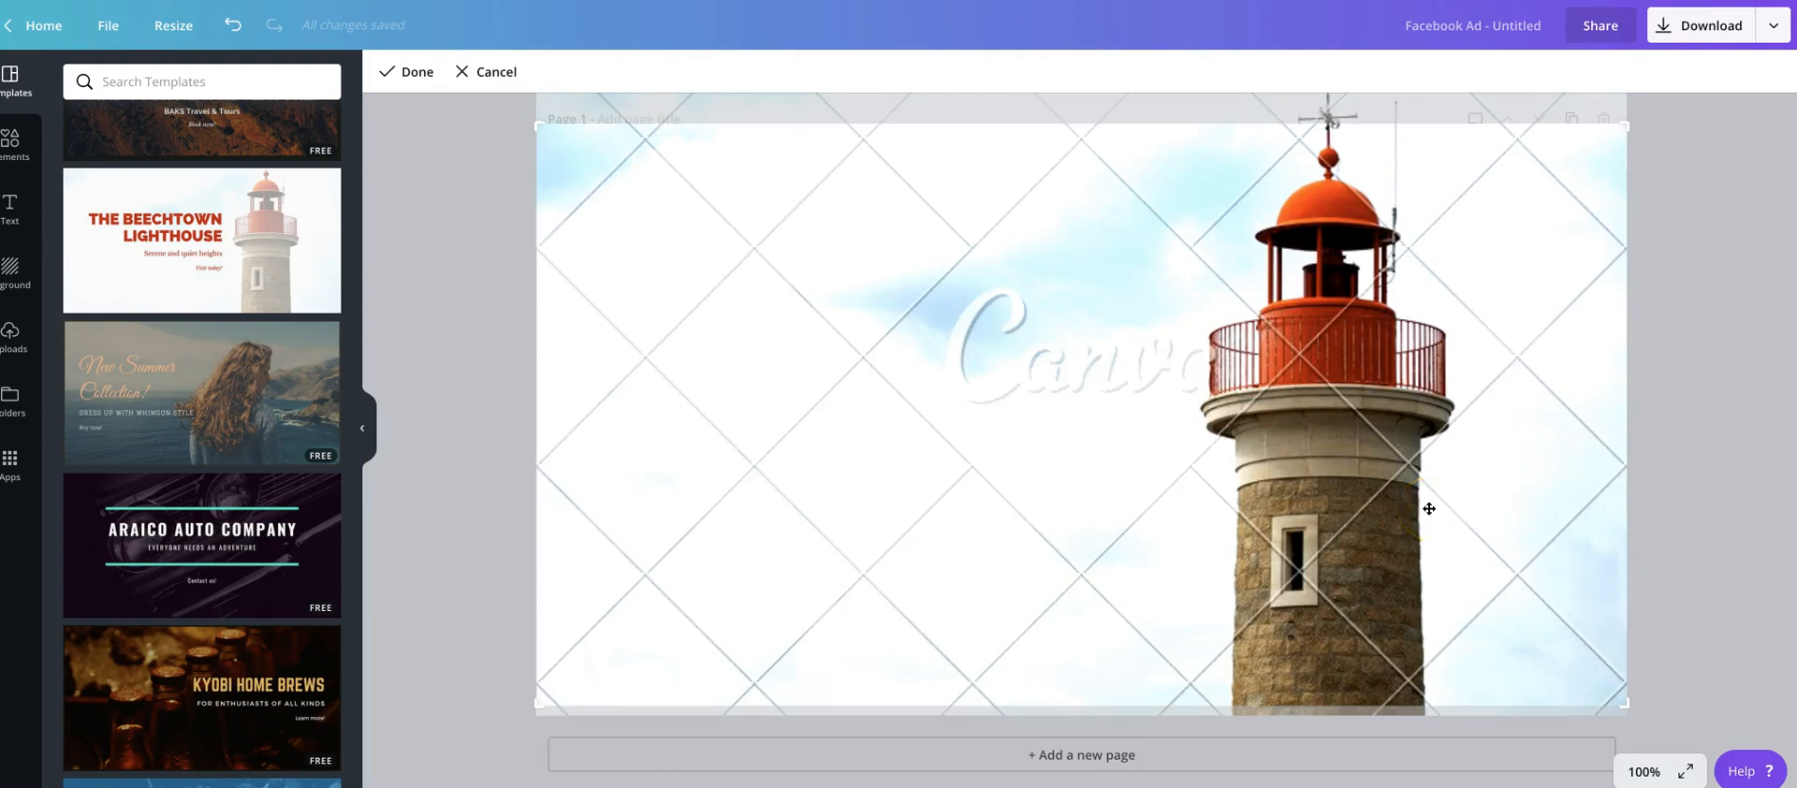
{"action": "key", "text": "Delete"}
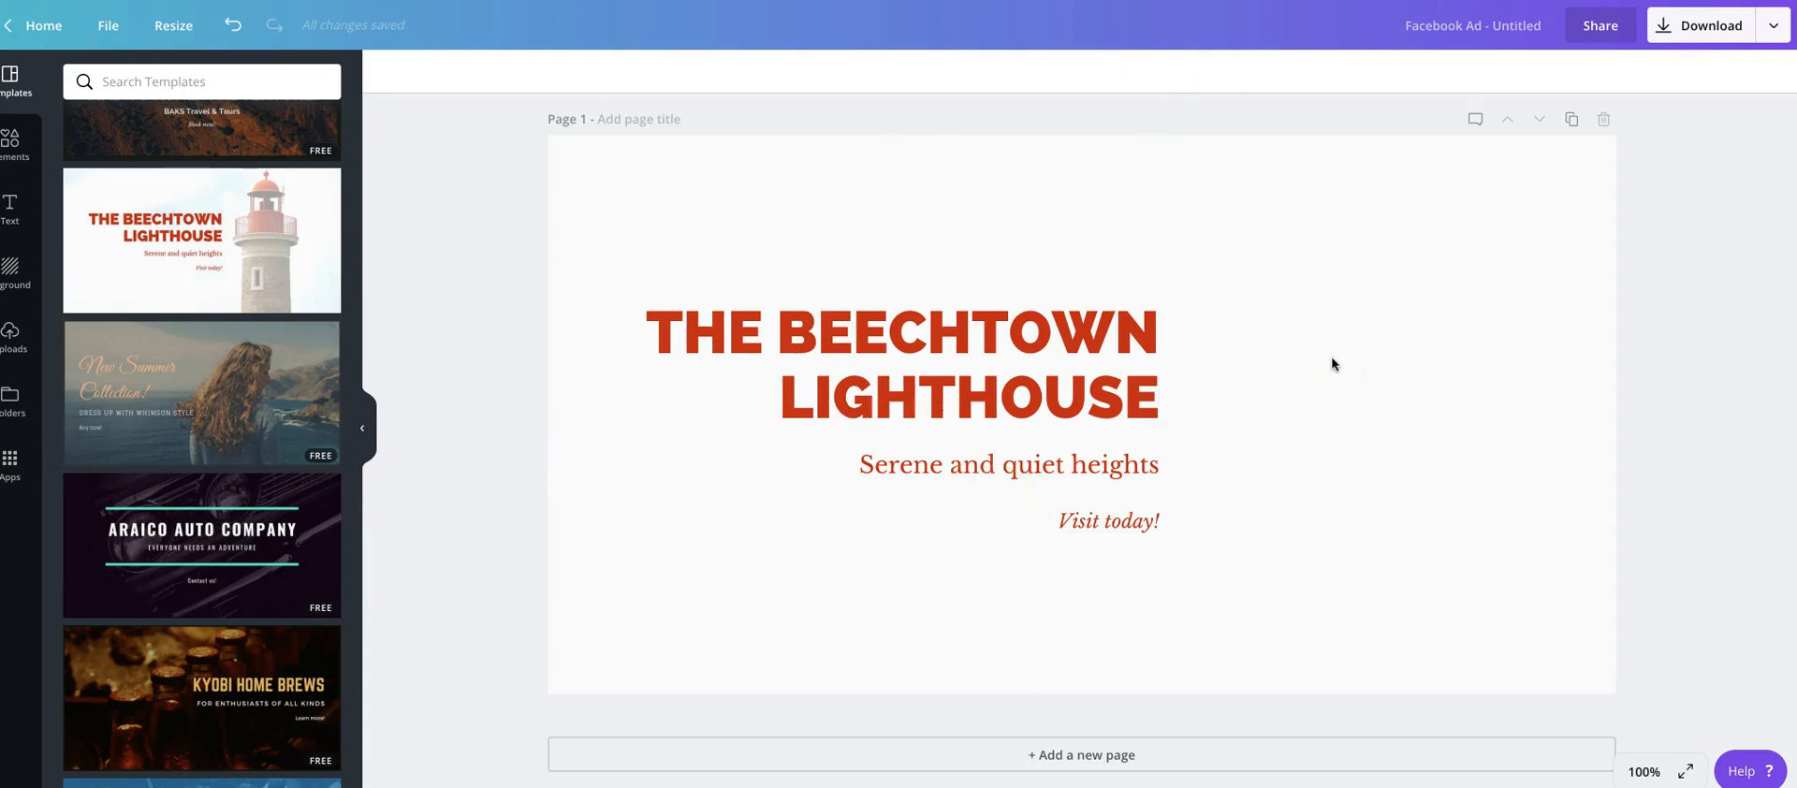
Reapply "The Beechtown Lighthouse" template and remove its watermarked background photo from the page
{"action": "left_click", "coordinate": [276, 279]}
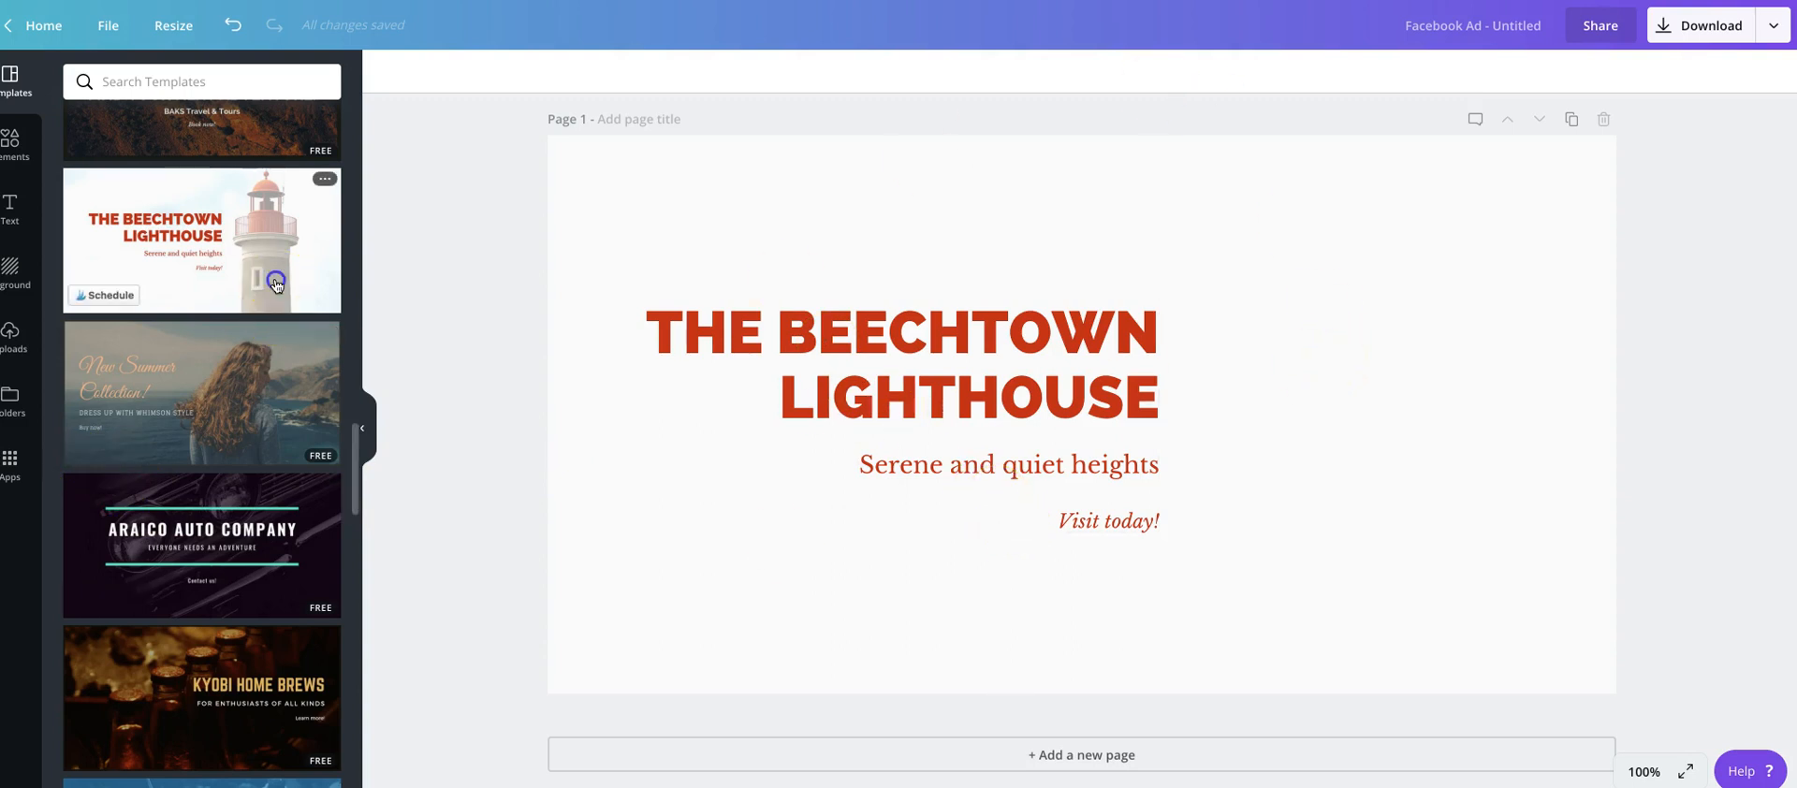
{"action": "left_click", "coordinate": [627, 339]}
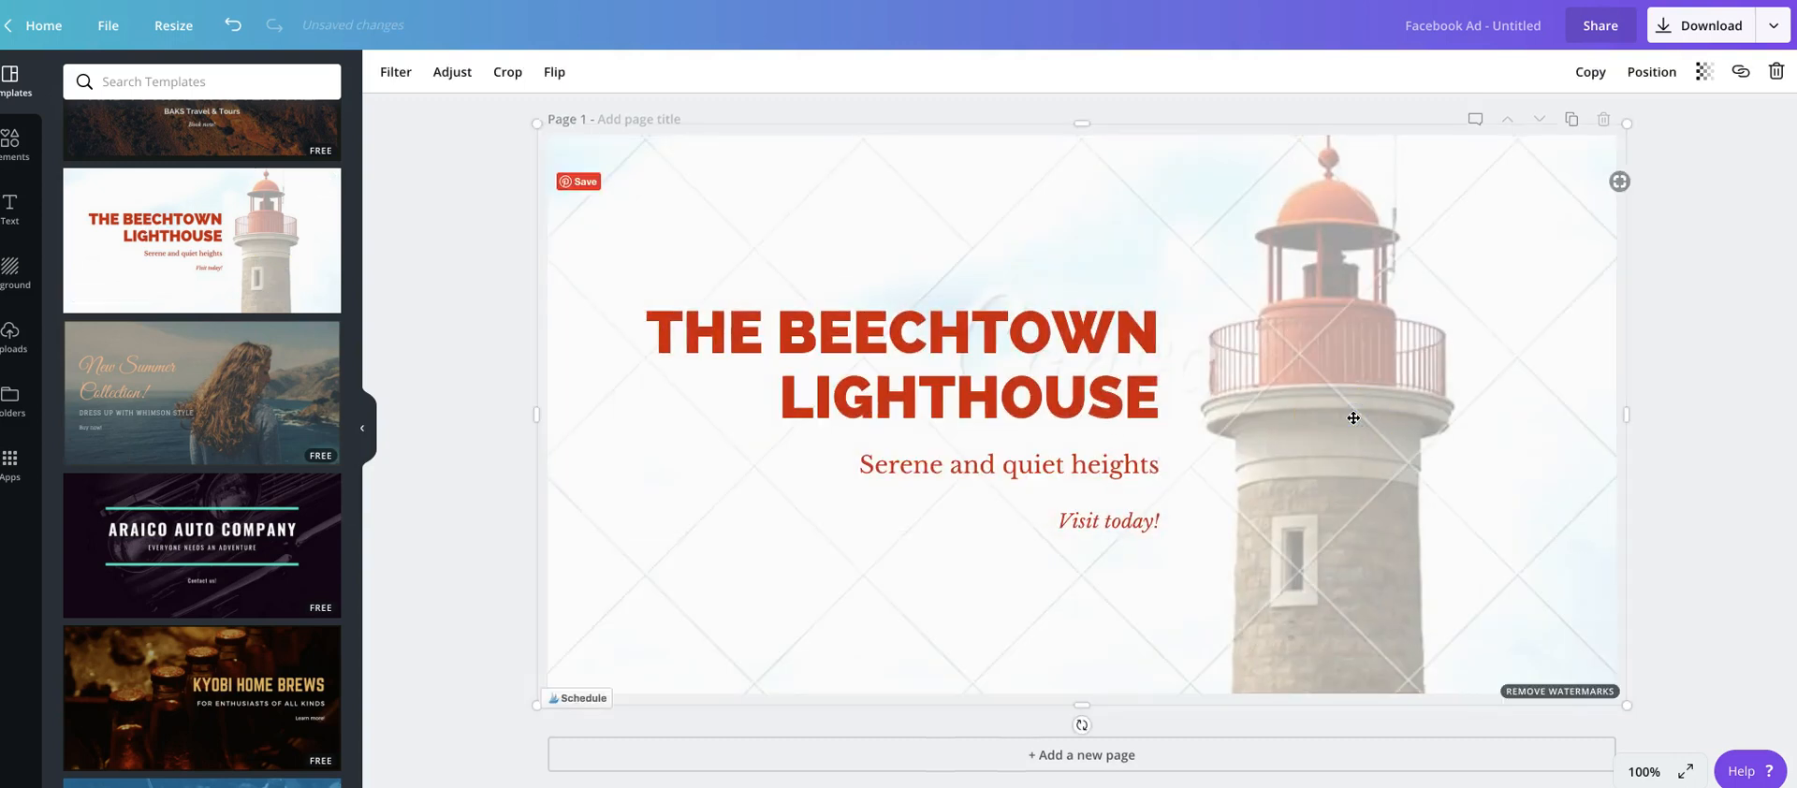
{"action": "left_click", "coordinate": [1775, 75]}
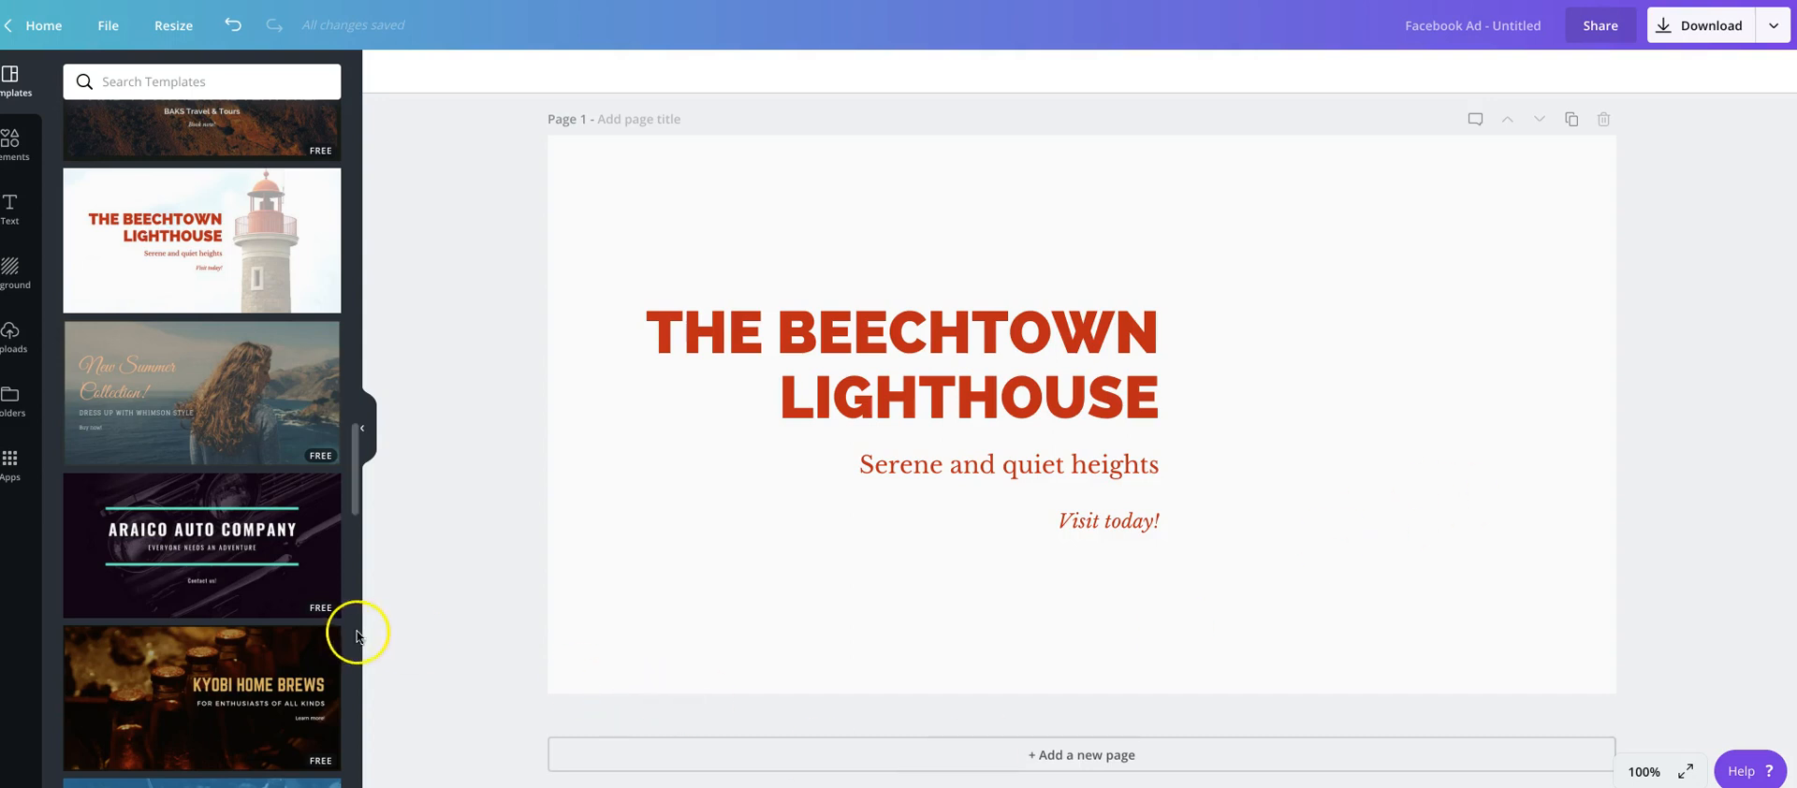
Look through more Facebook Ad templates and search them for "christmas"
{"action": "scroll", "coordinate": [219, 635], "scroll_direction": "down", "scroll_amount": 7}
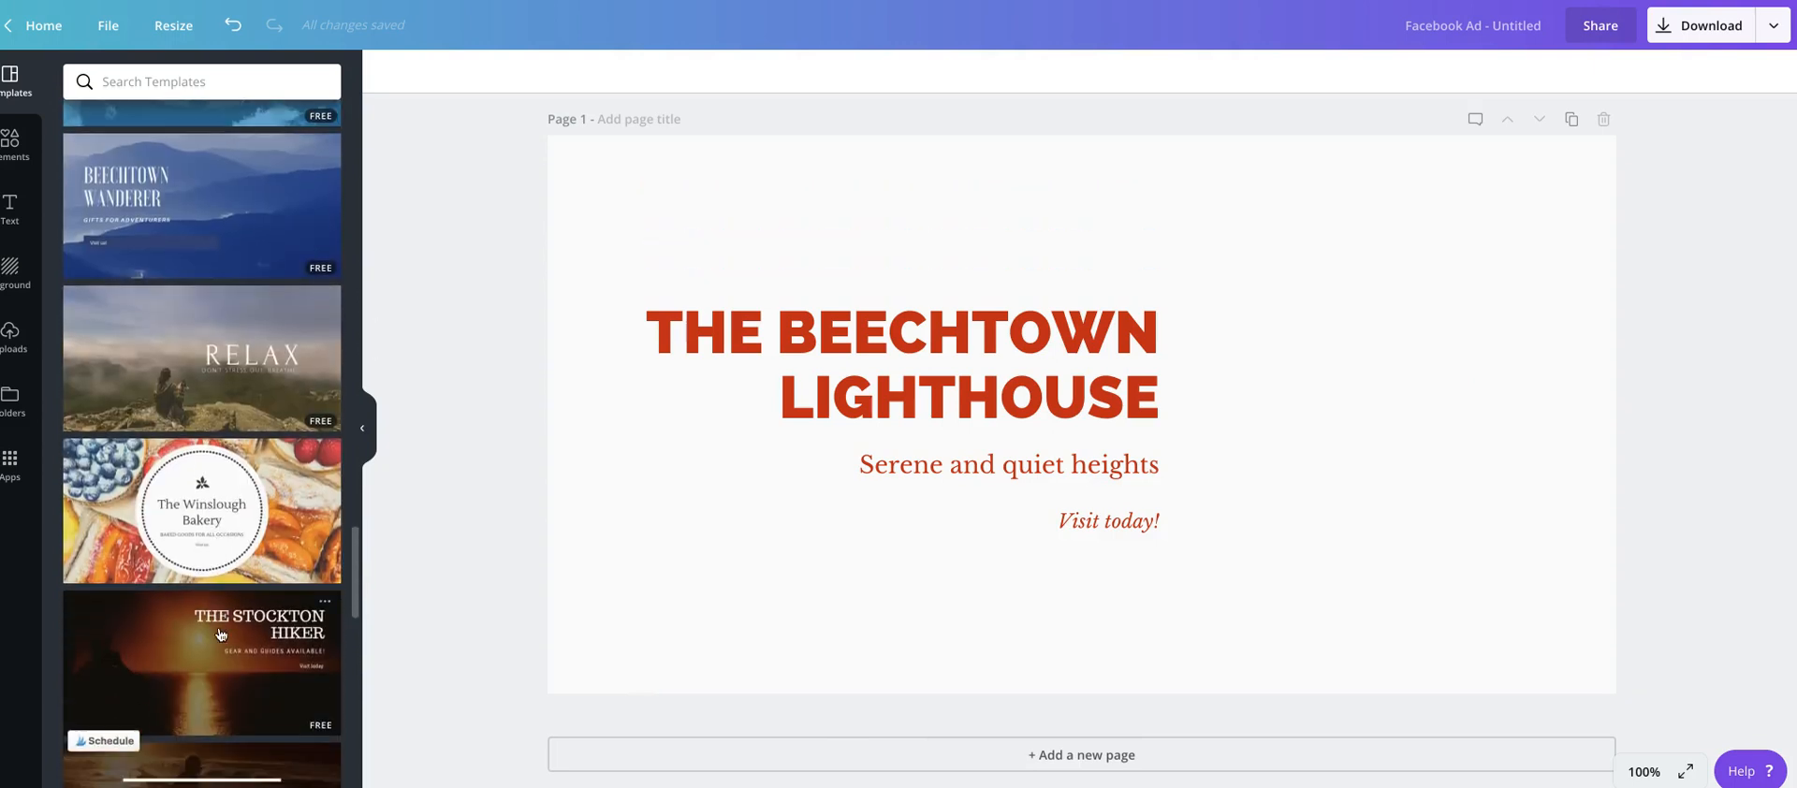
{"action": "scroll", "coordinate": [220, 635], "scroll_direction": "up", "scroll_amount": 15}
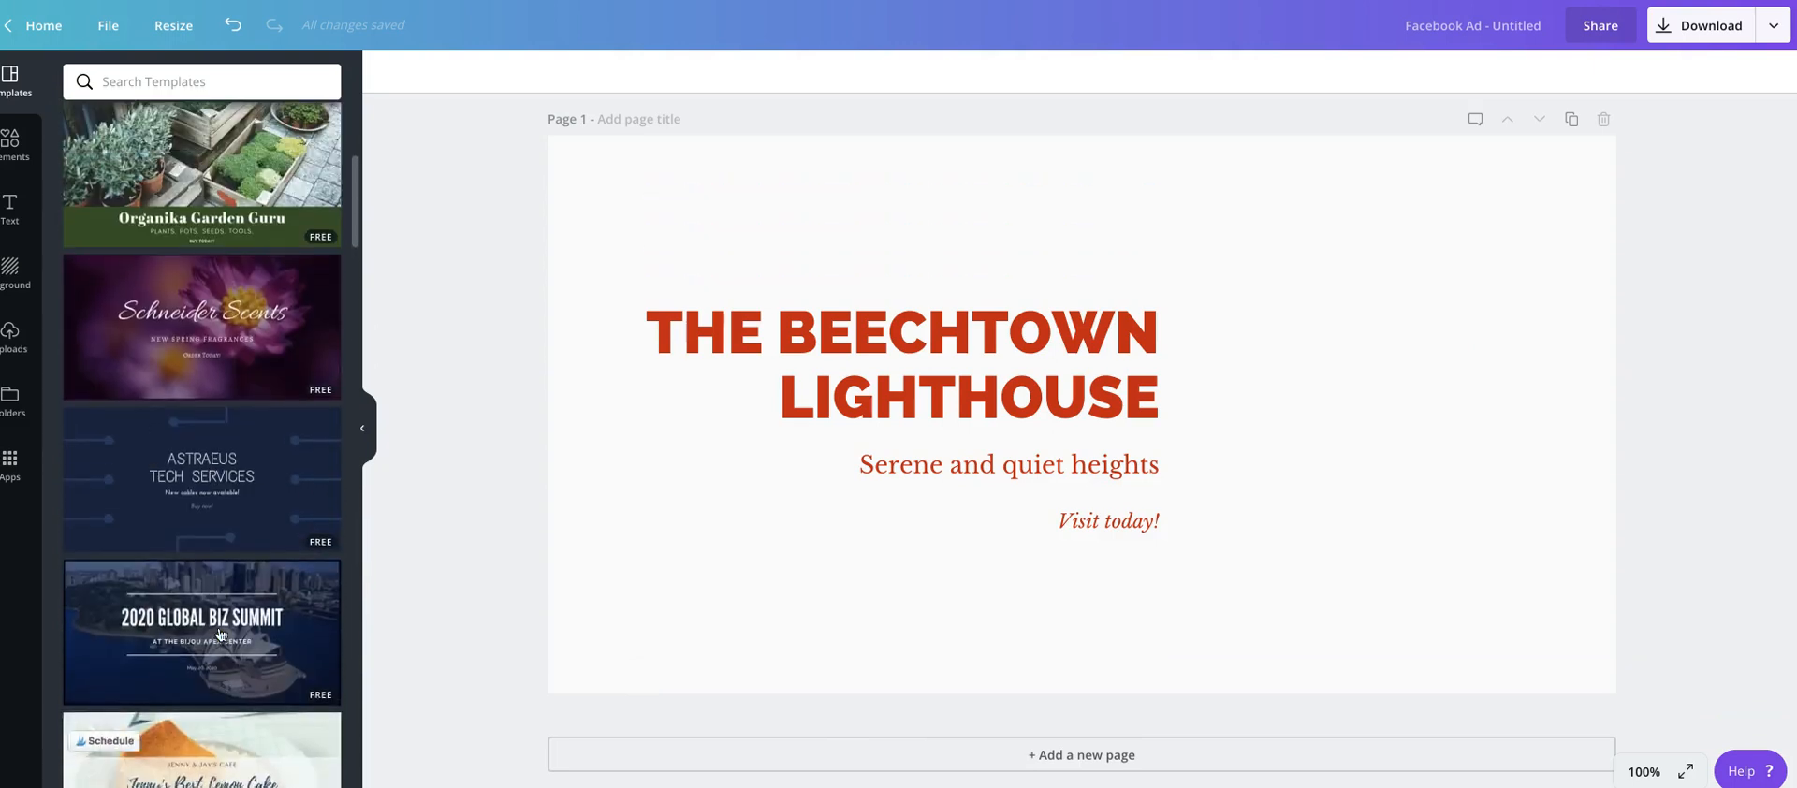
{"action": "left_click", "coordinate": [250, 84]}
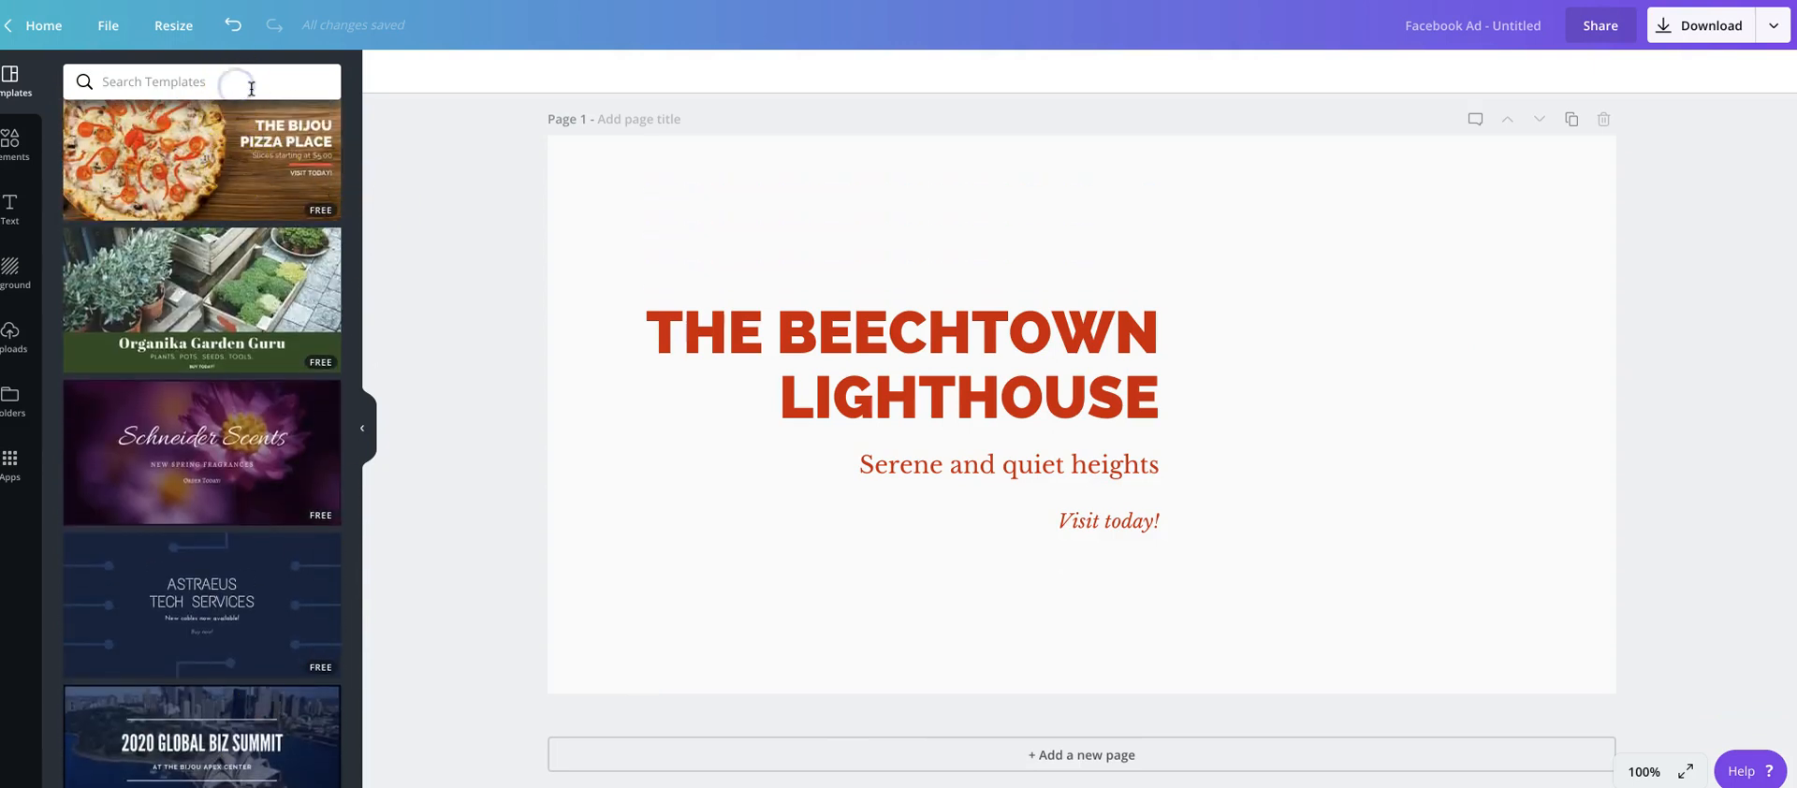
{"action": "type", "text": "christmas"}
{"action": "key", "text": "Return"}
{"action": "left_click", "coordinate": [250, 94]}
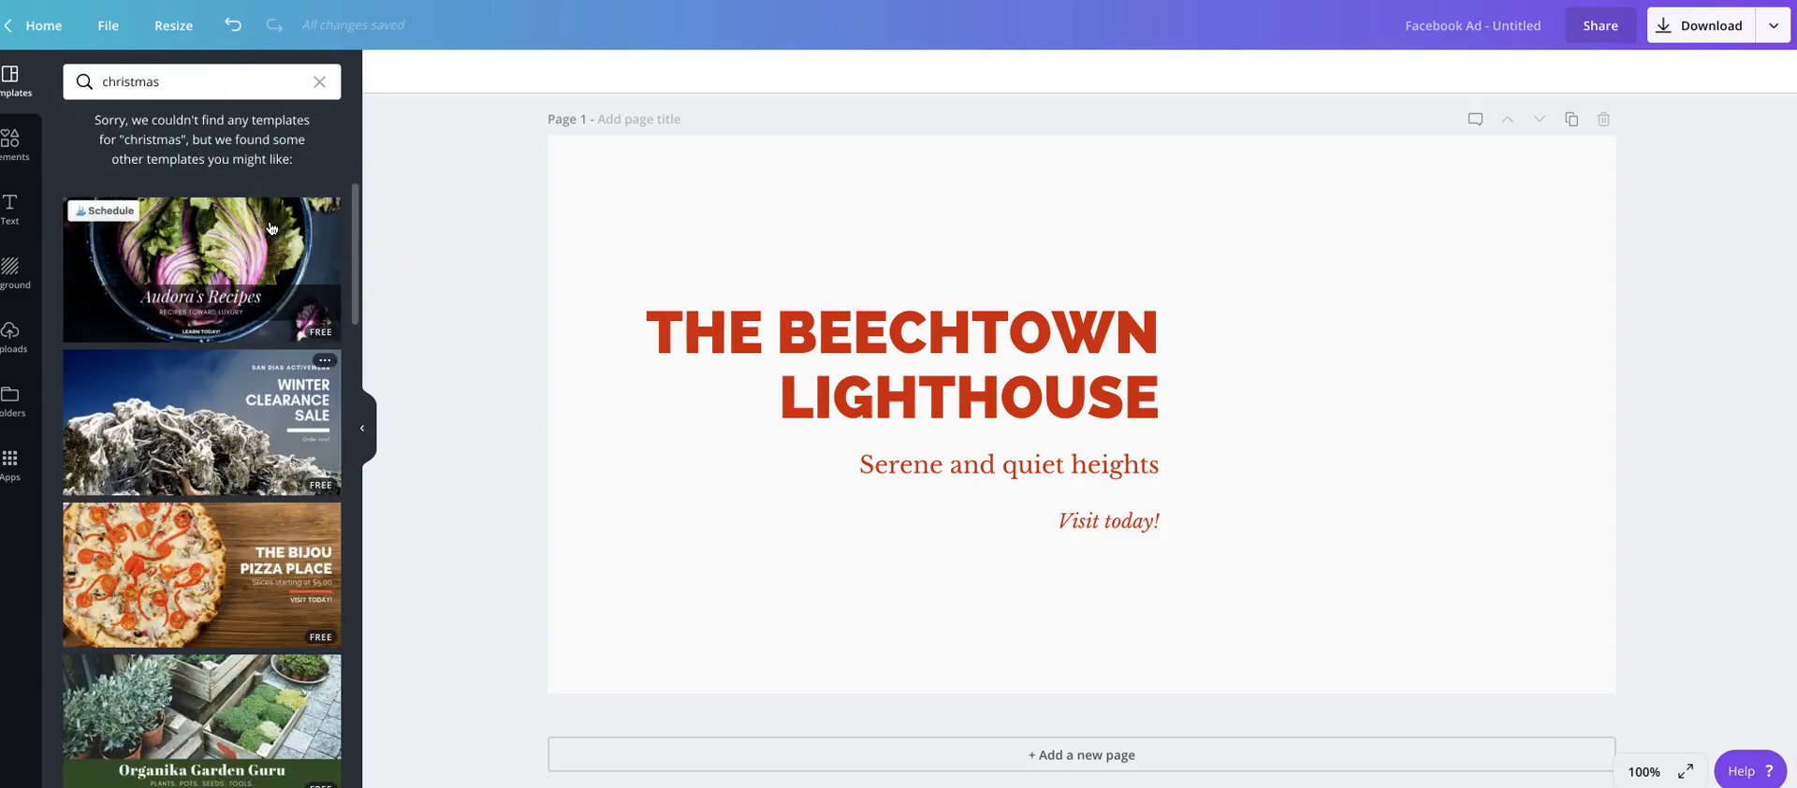
Replace the template search term with "food" and show the matching templates
{"action": "double_click", "coordinate": [202, 82]}
{"action": "type", "text": "food"}
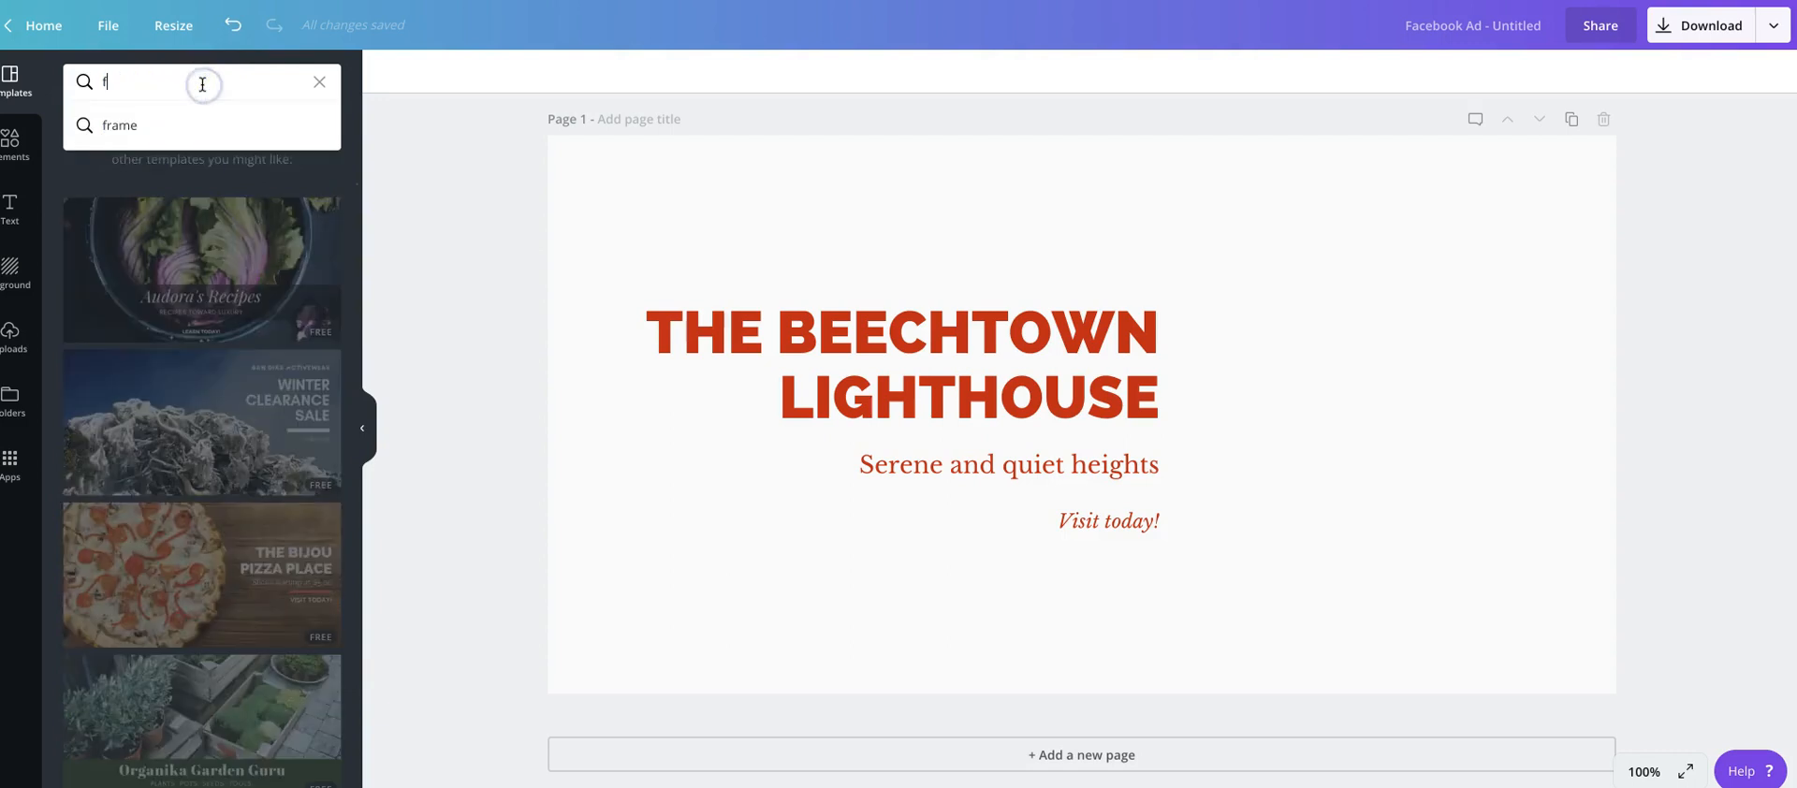
{"action": "key", "text": "Return"}
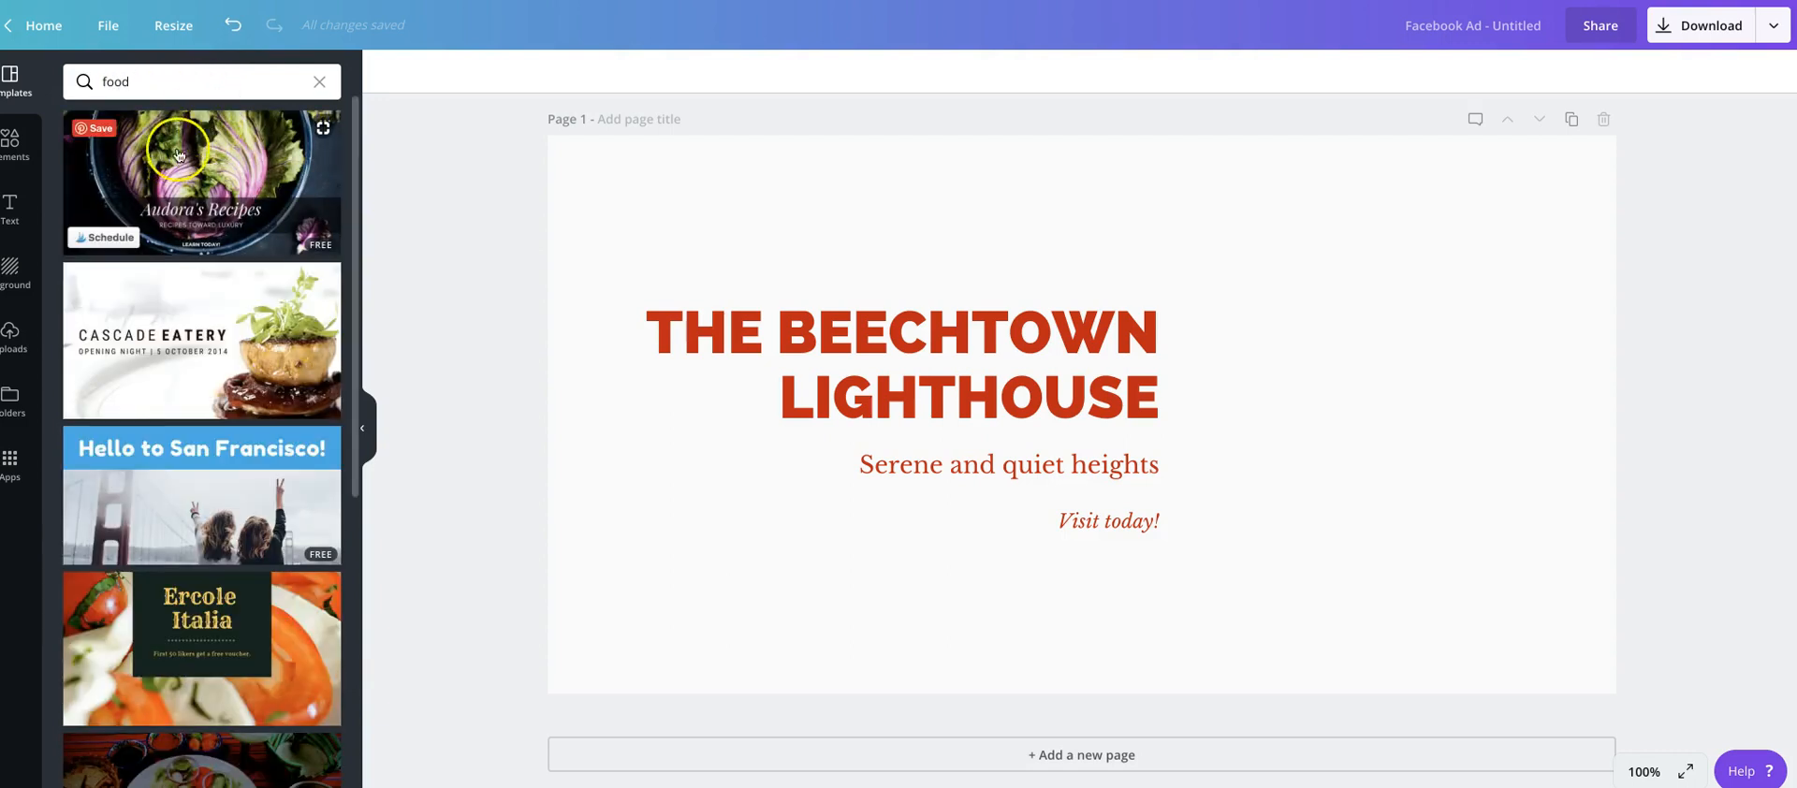
Open the elements library and view all Free Photos, including the related graphics
{"action": "left_click", "coordinate": [16, 142]}
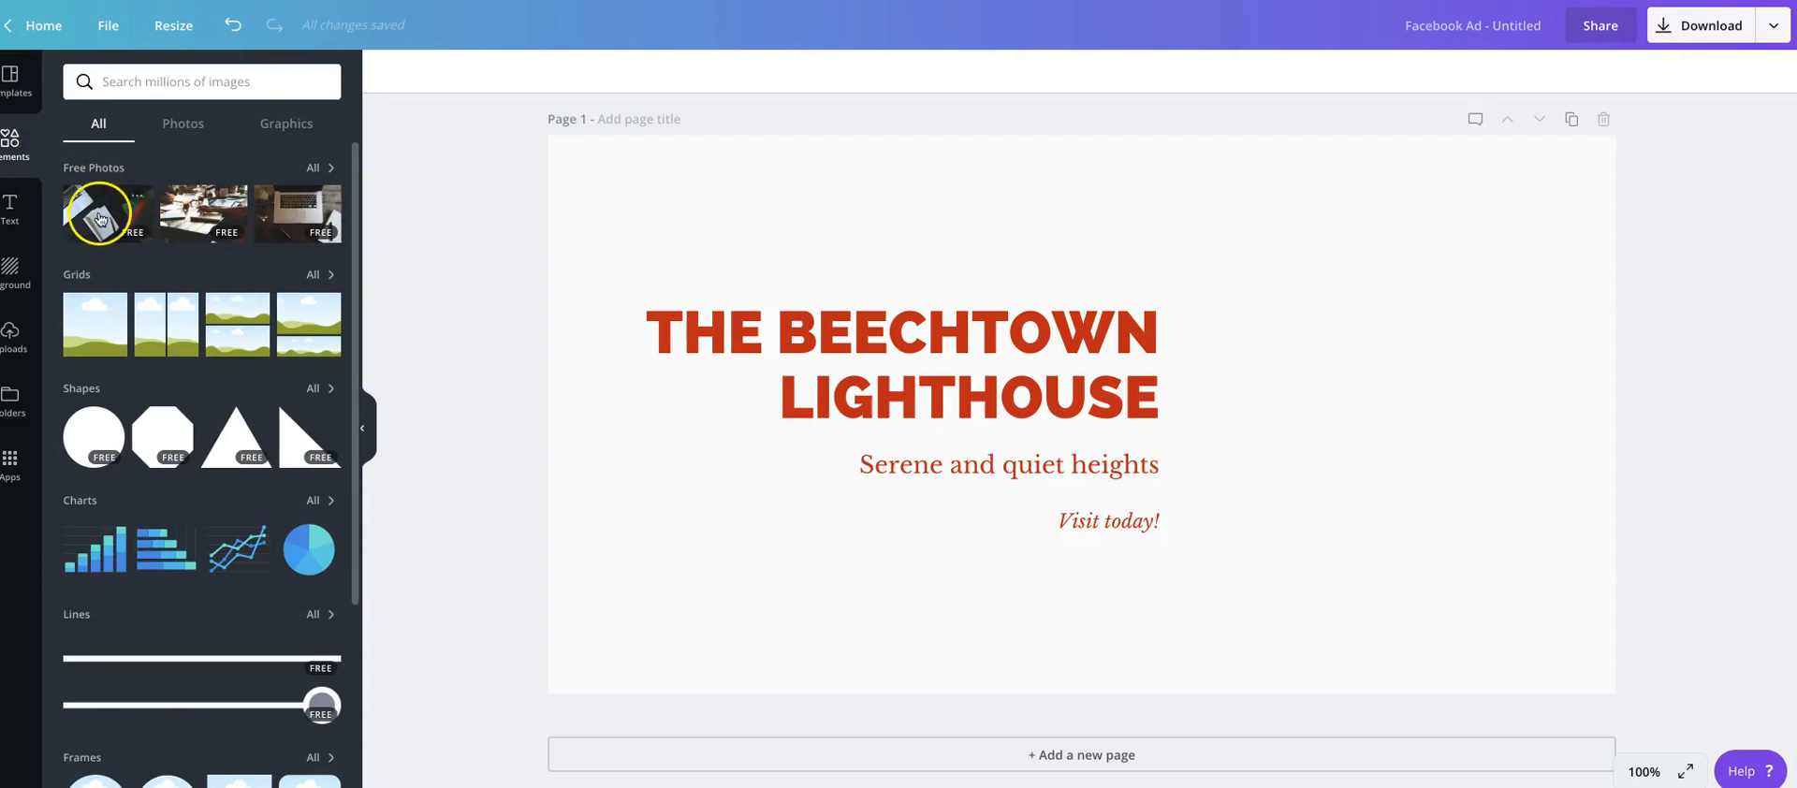
{"action": "left_click", "coordinate": [313, 170]}
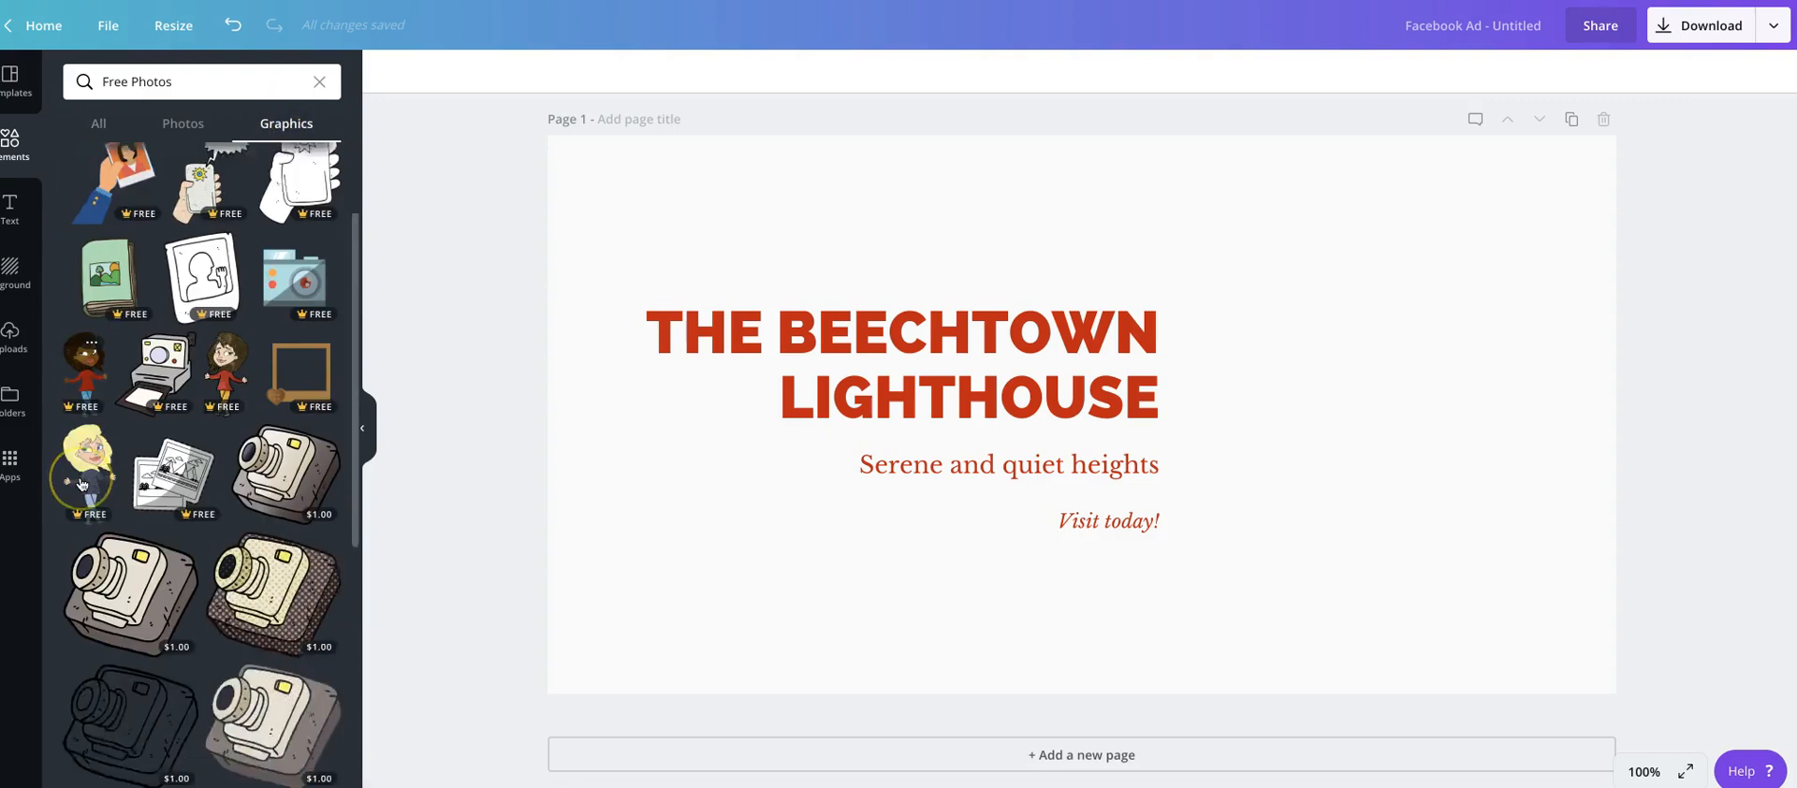
{"action": "scroll", "coordinate": [94, 421], "scroll_direction": "up", "scroll_amount": 5}
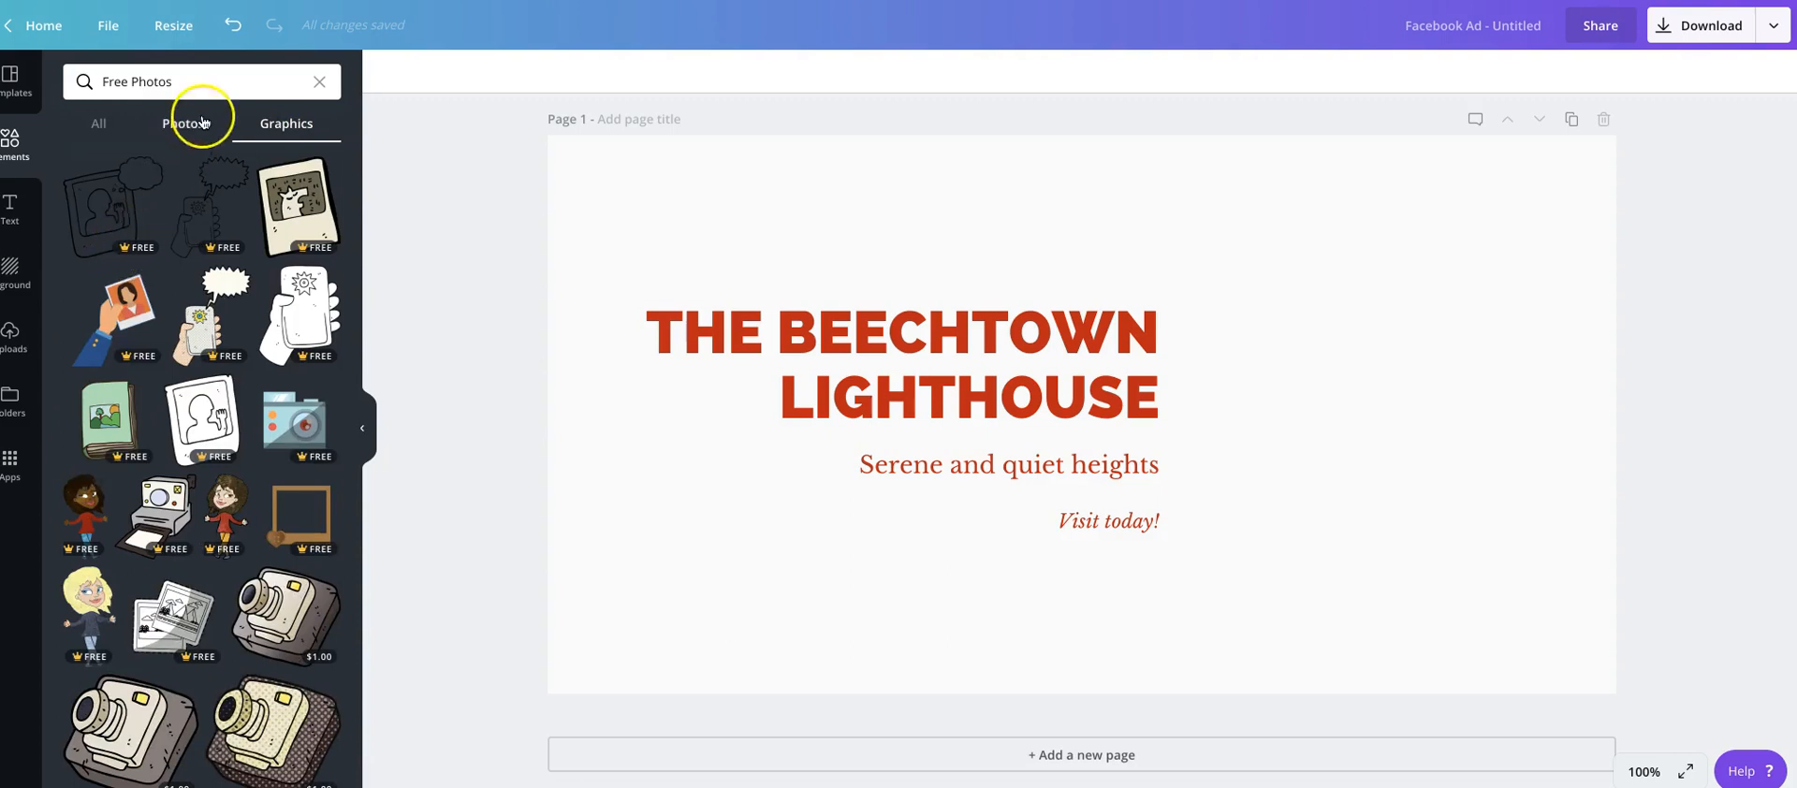
{"action": "left_click", "coordinate": [161, 81]}
{"action": "left_click", "coordinate": [157, 249]}
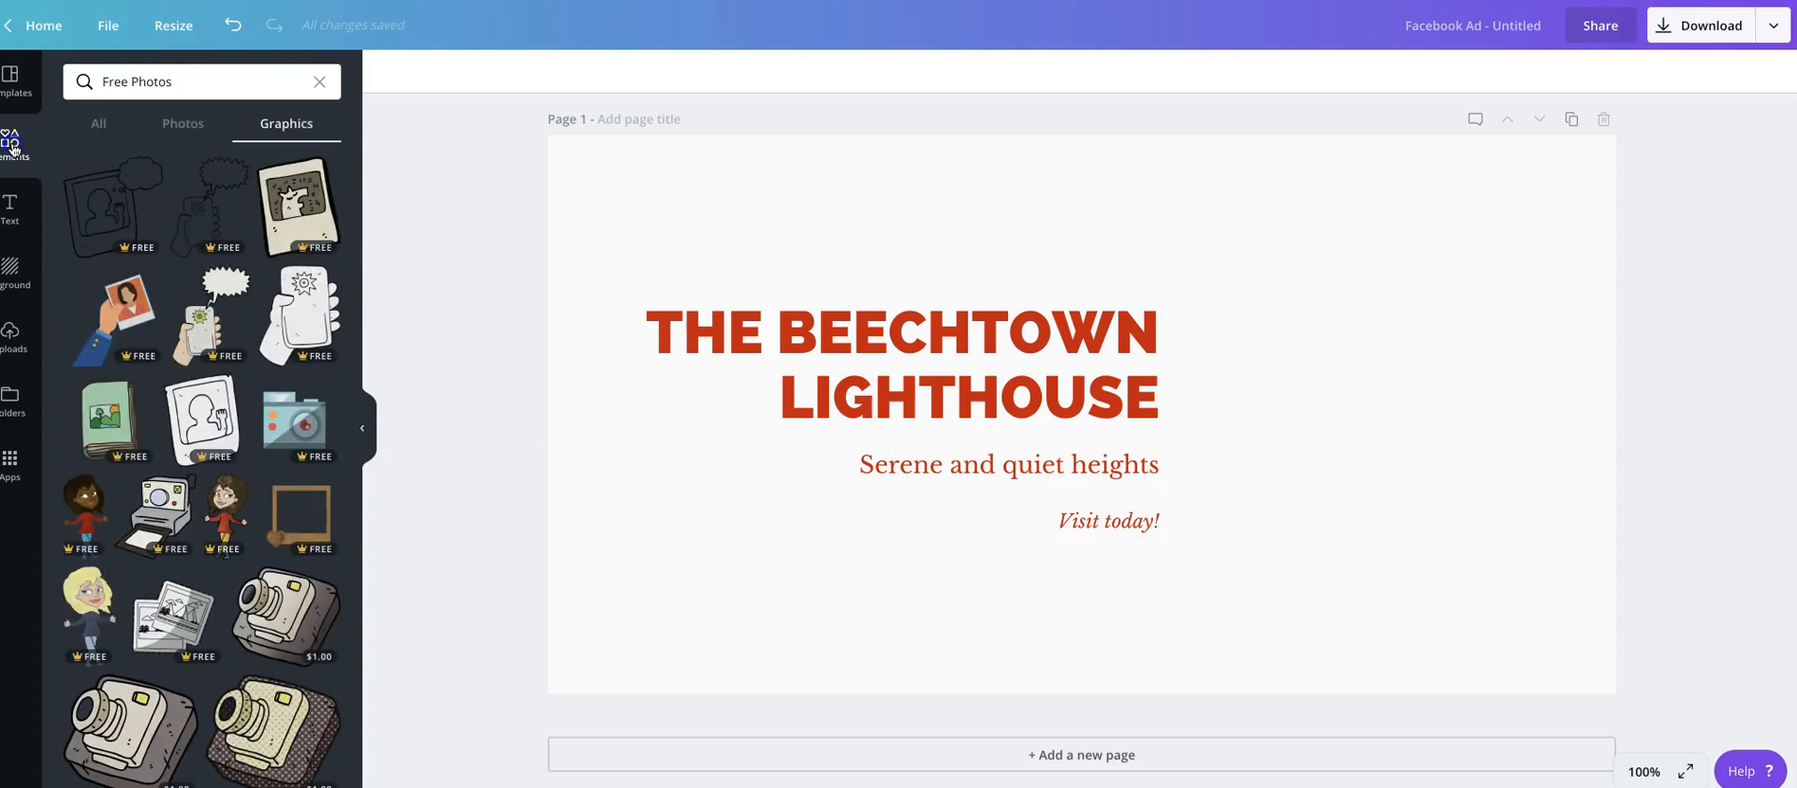
Clear the "Free Photos" search and look over the graphics categories such as Christmas, New Year, shapes, lines and charts
{"action": "left_click", "coordinate": [319, 81]}
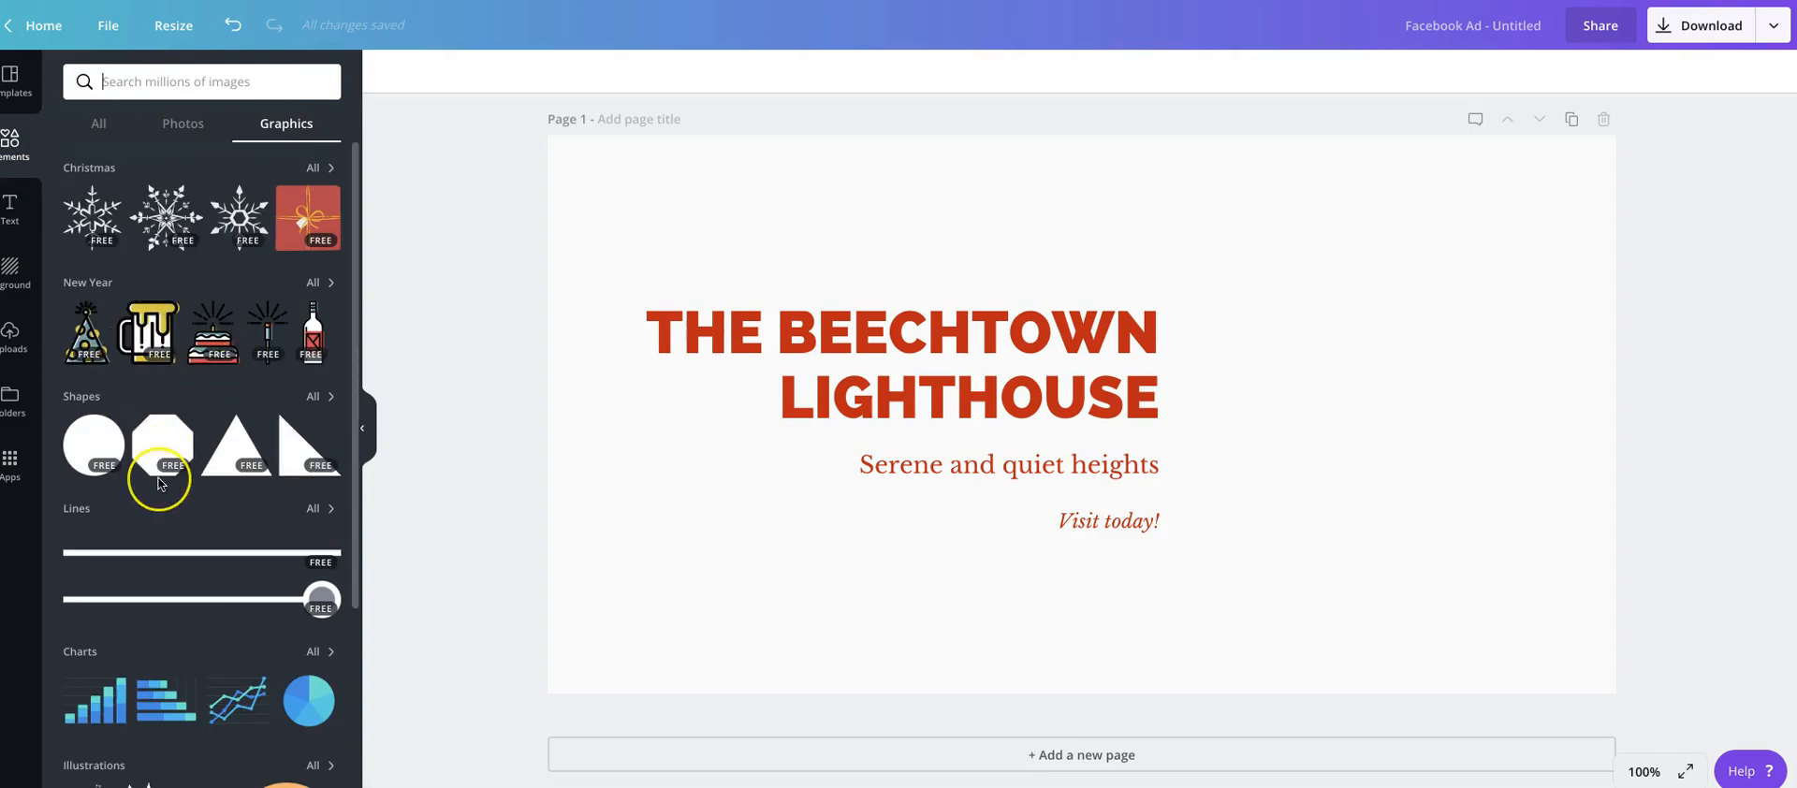
{"action": "scroll", "coordinate": [155, 480], "scroll_direction": "down", "scroll_amount": 3}
{"action": "scroll", "coordinate": [157, 483], "scroll_direction": "up", "scroll_amount": 3}
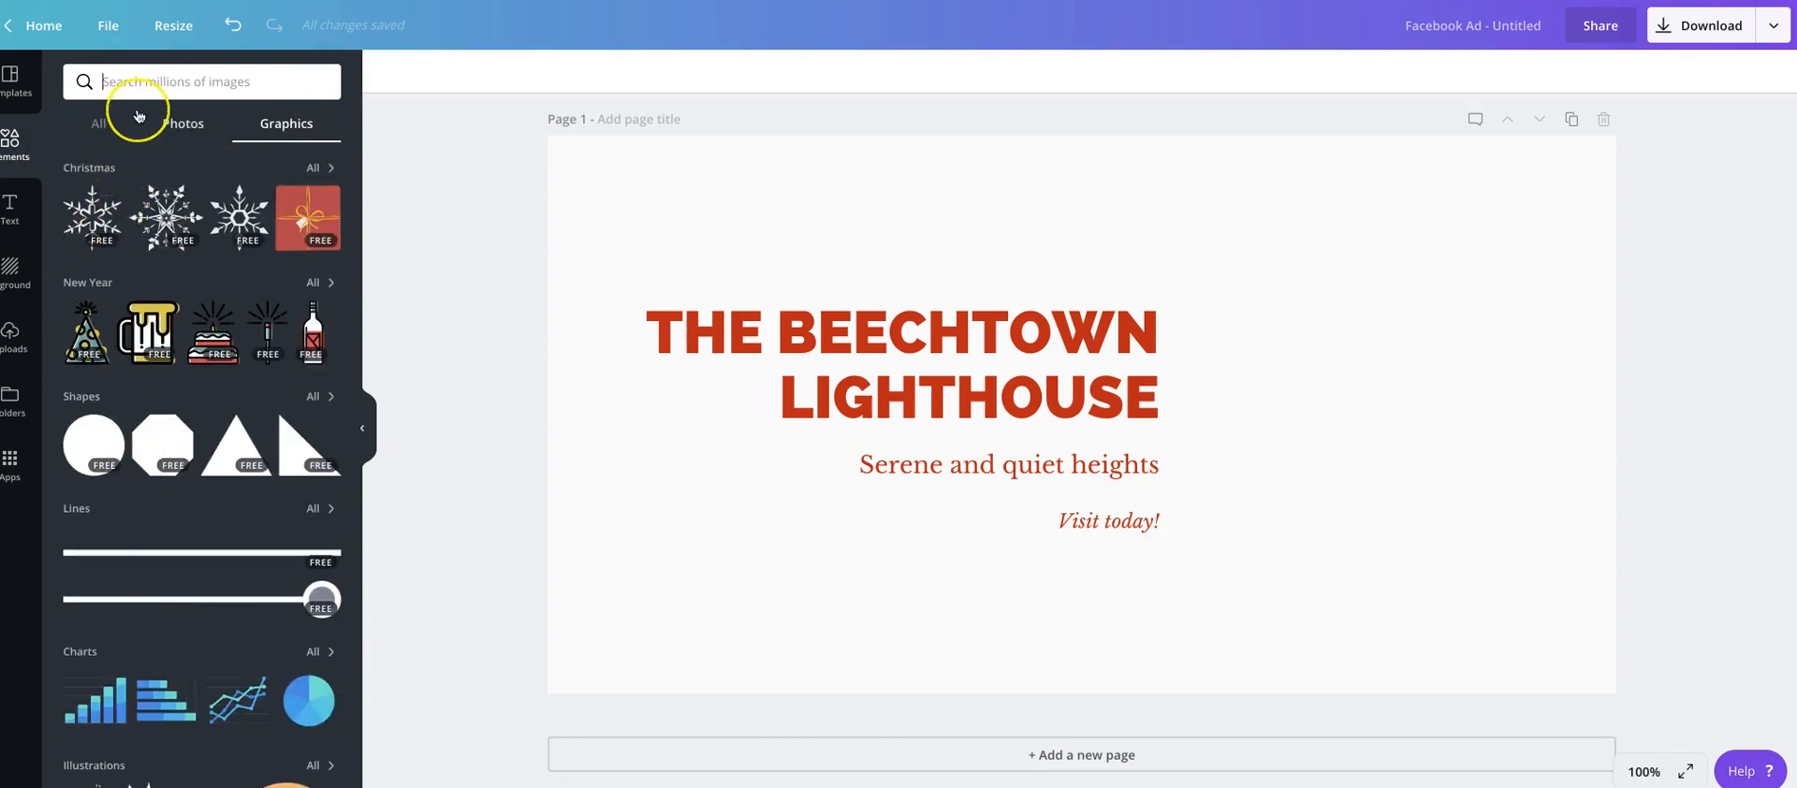
Search the graphics for "square" and replace the search term with "star"
{"action": "type", "text": "square"}
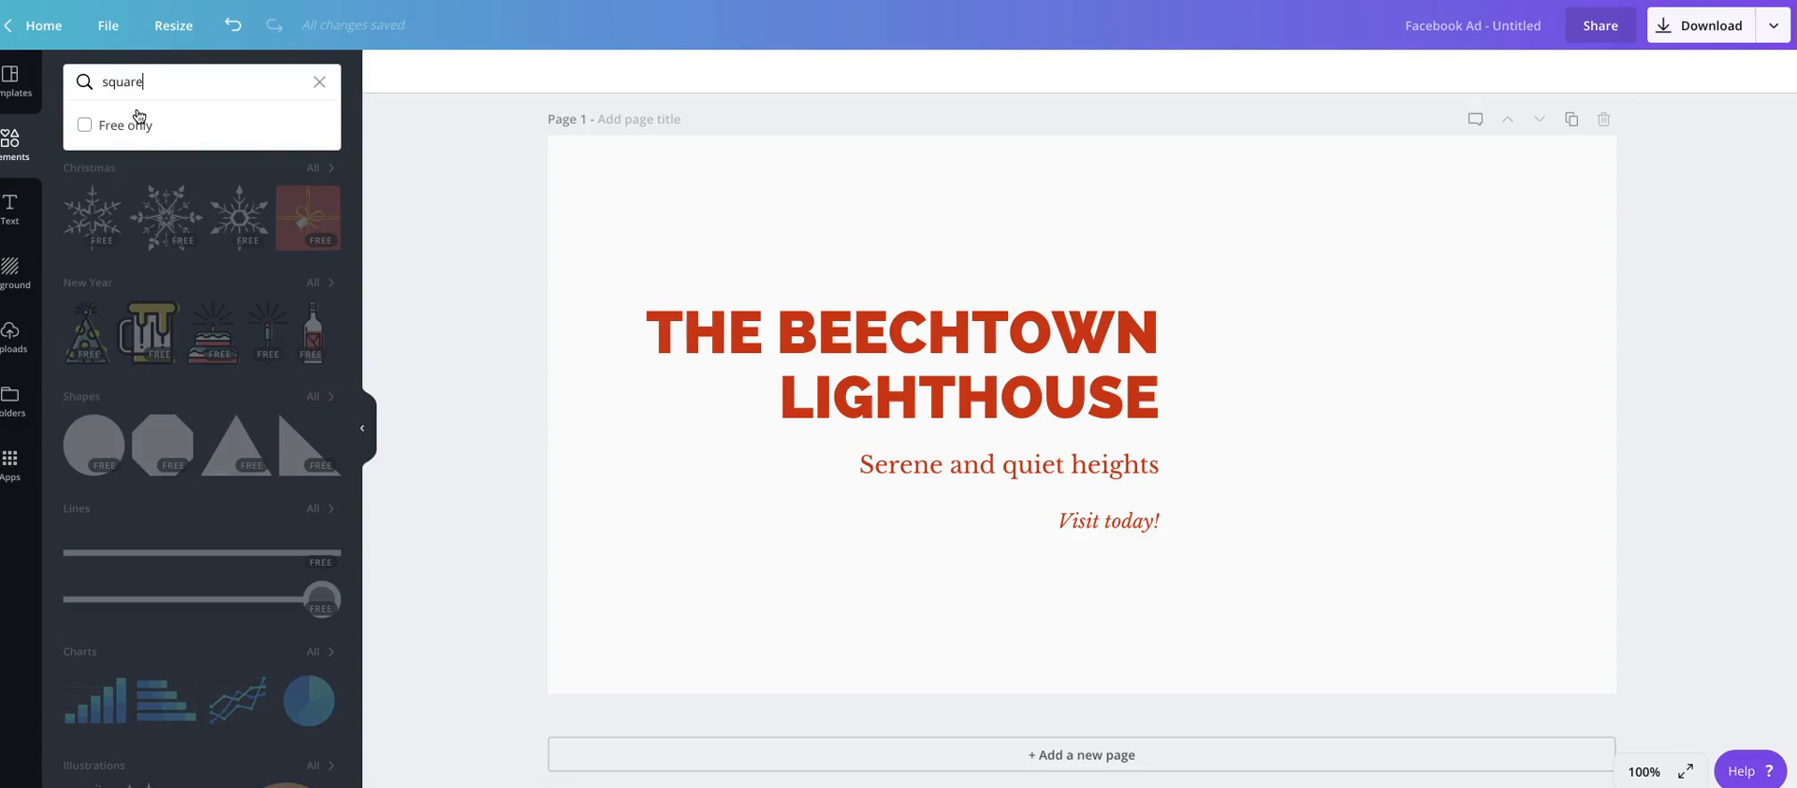
{"action": "key", "text": "Return"}
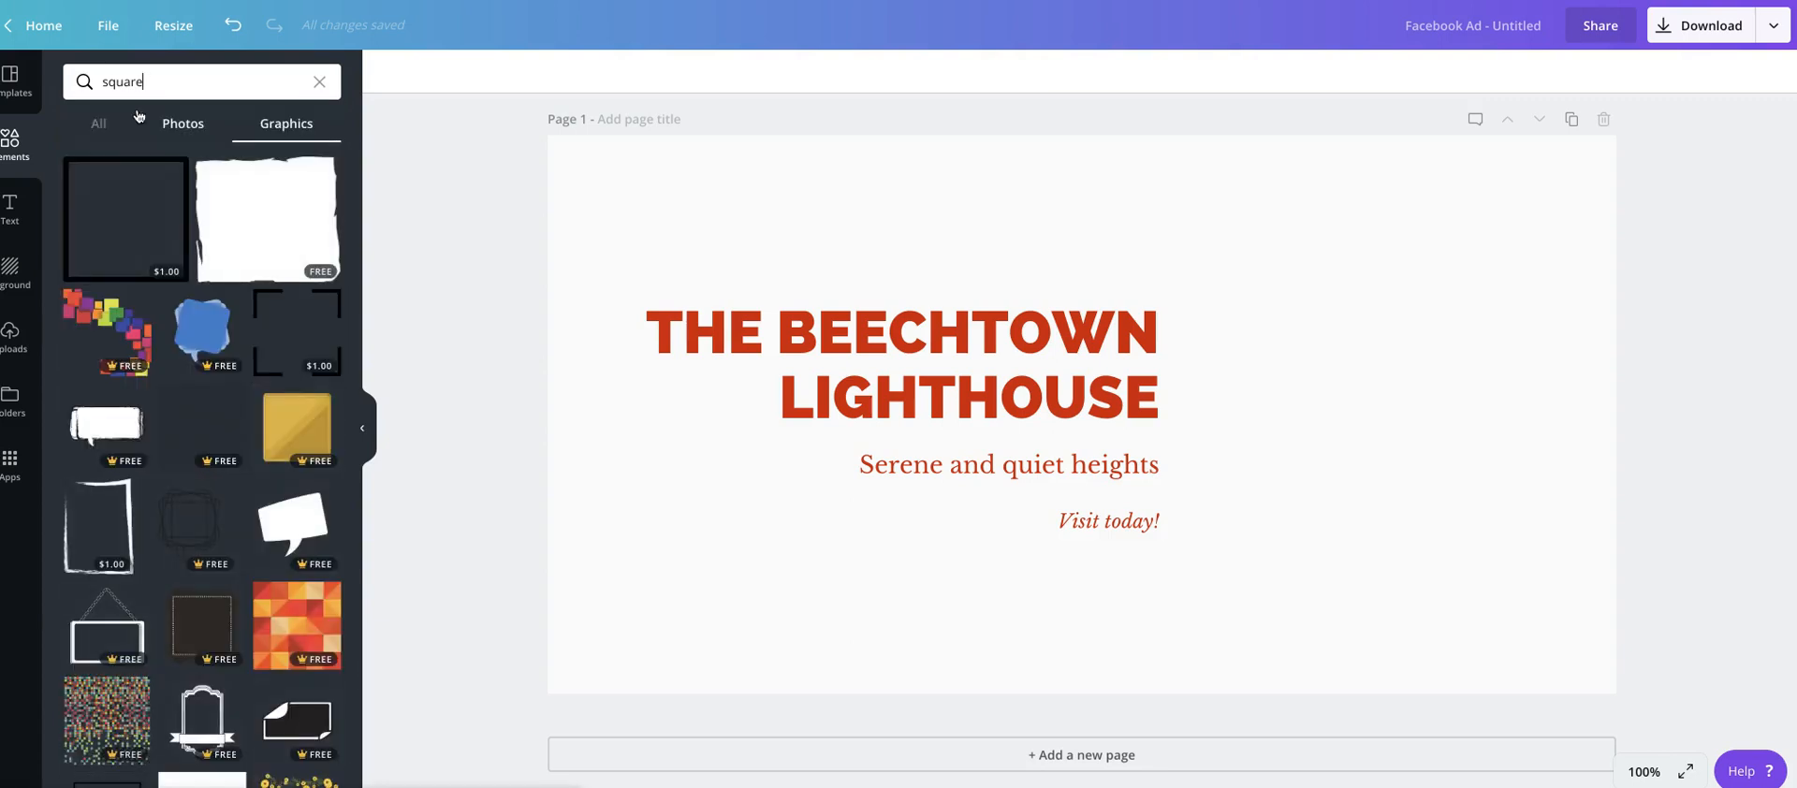
{"action": "key", "text": "BackSpace"}
{"action": "key", "text": "BackSpace"}
{"action": "key", "text": "BackSpace"}
{"action": "key", "text": "BackSpace"}
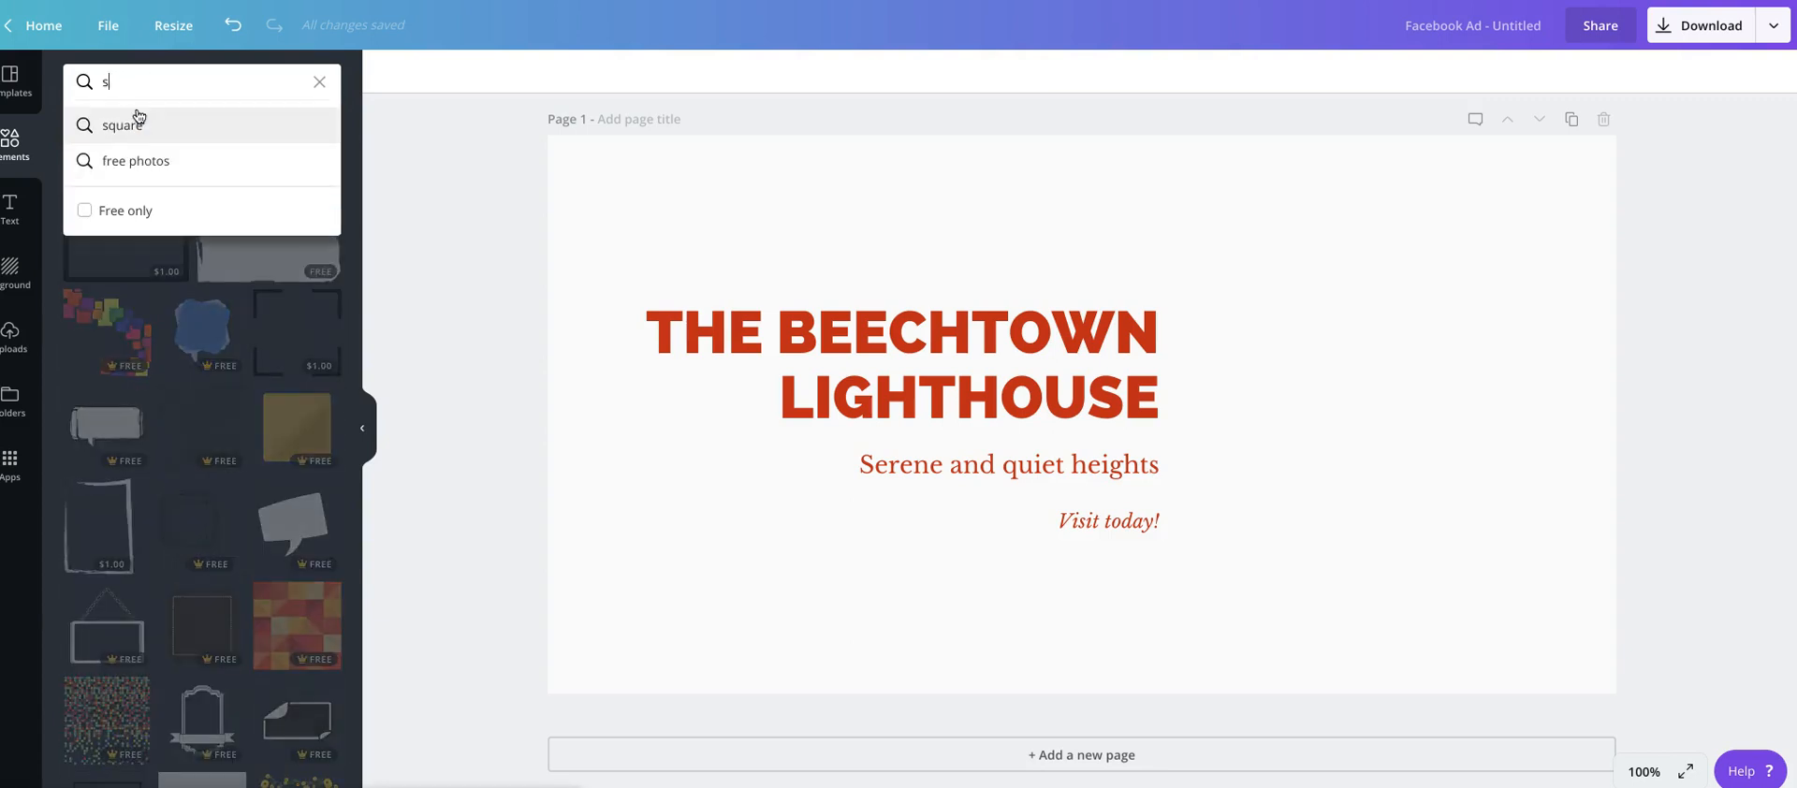
{"action": "type", "text": "star"}
{"action": "left_click", "coordinate": [136, 125]}
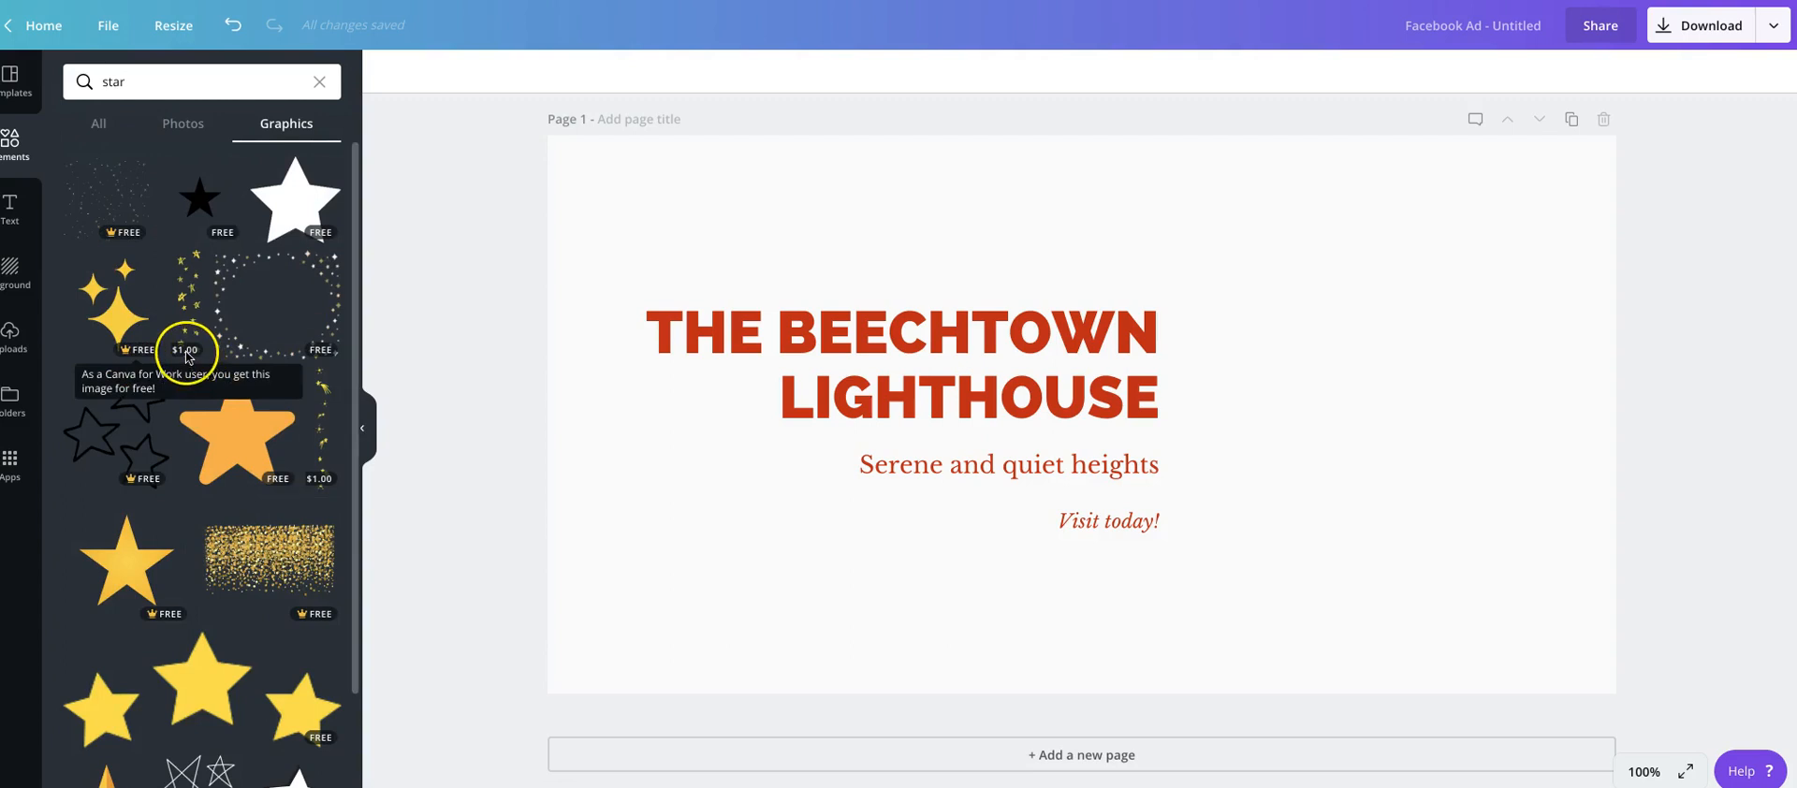
Look through the free and paid star graphics, and open the photo and design folders
{"action": "left_click", "coordinate": [232, 471]}
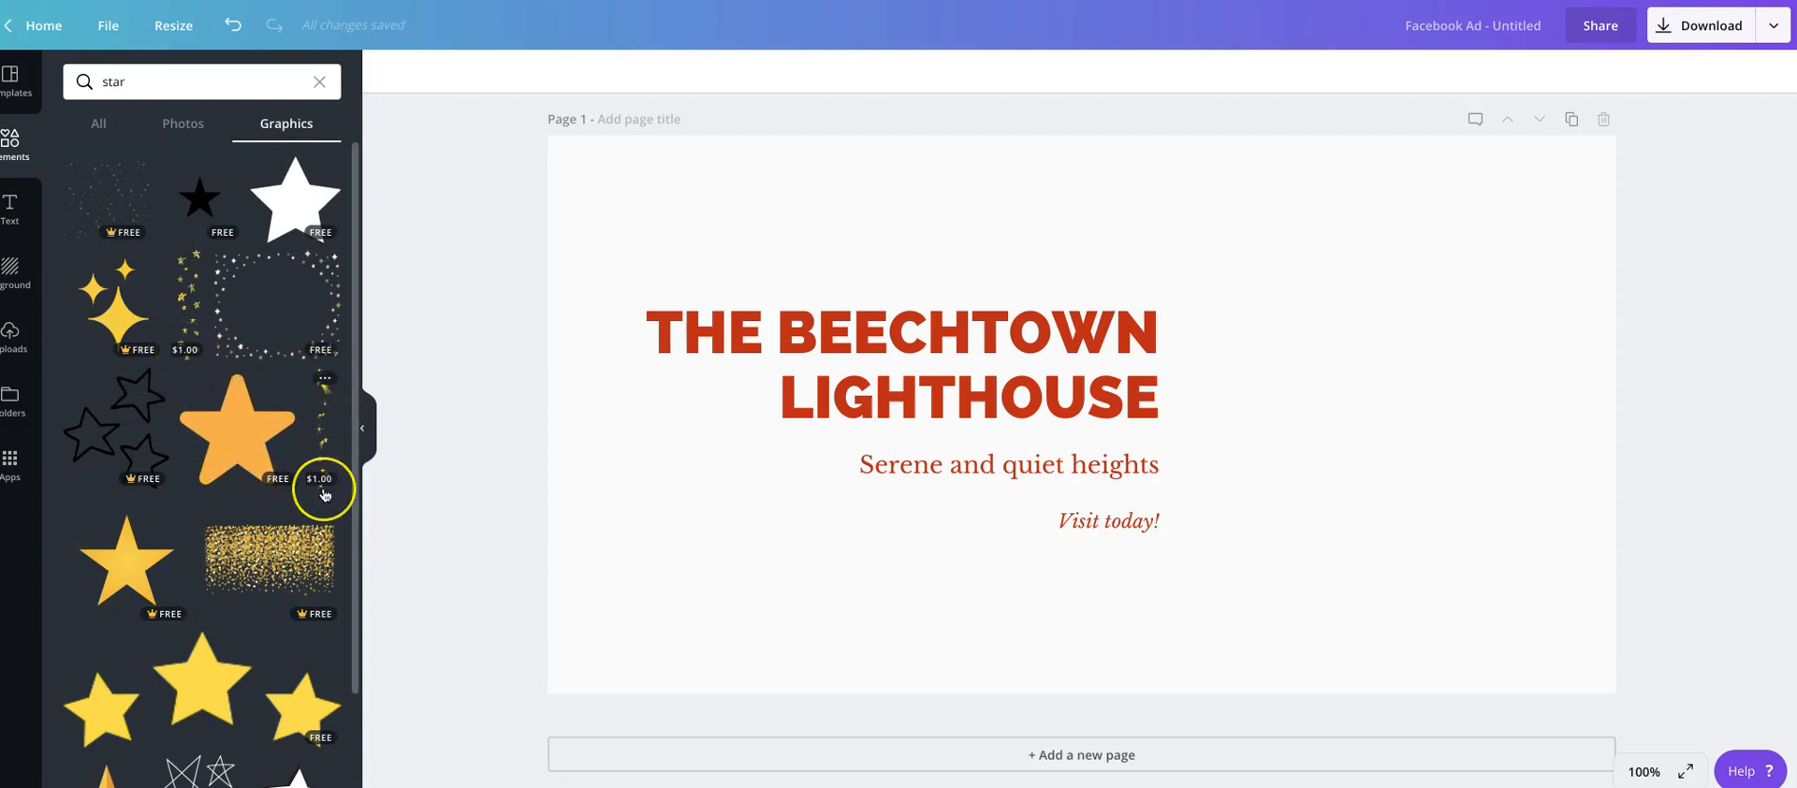
{"action": "scroll", "coordinate": [325, 495], "scroll_direction": "down", "scroll_amount": 3}
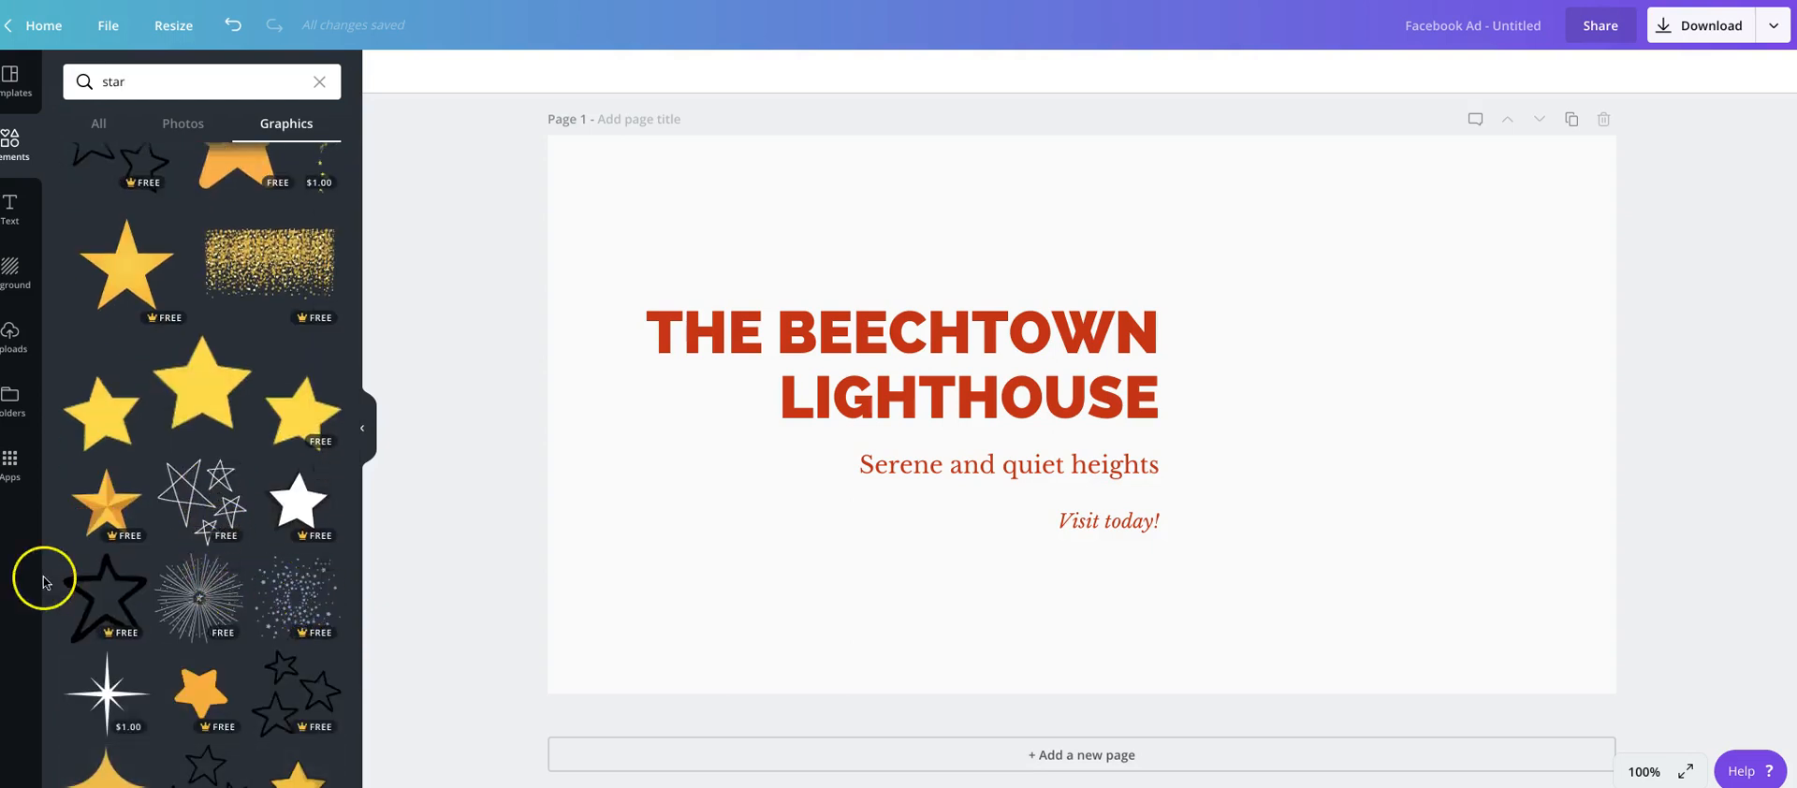
{"action": "scroll", "coordinate": [165, 602], "scroll_direction": "down", "scroll_amount": 3}
{"action": "scroll", "coordinate": [166, 610], "scroll_direction": "down", "scroll_amount": 2}
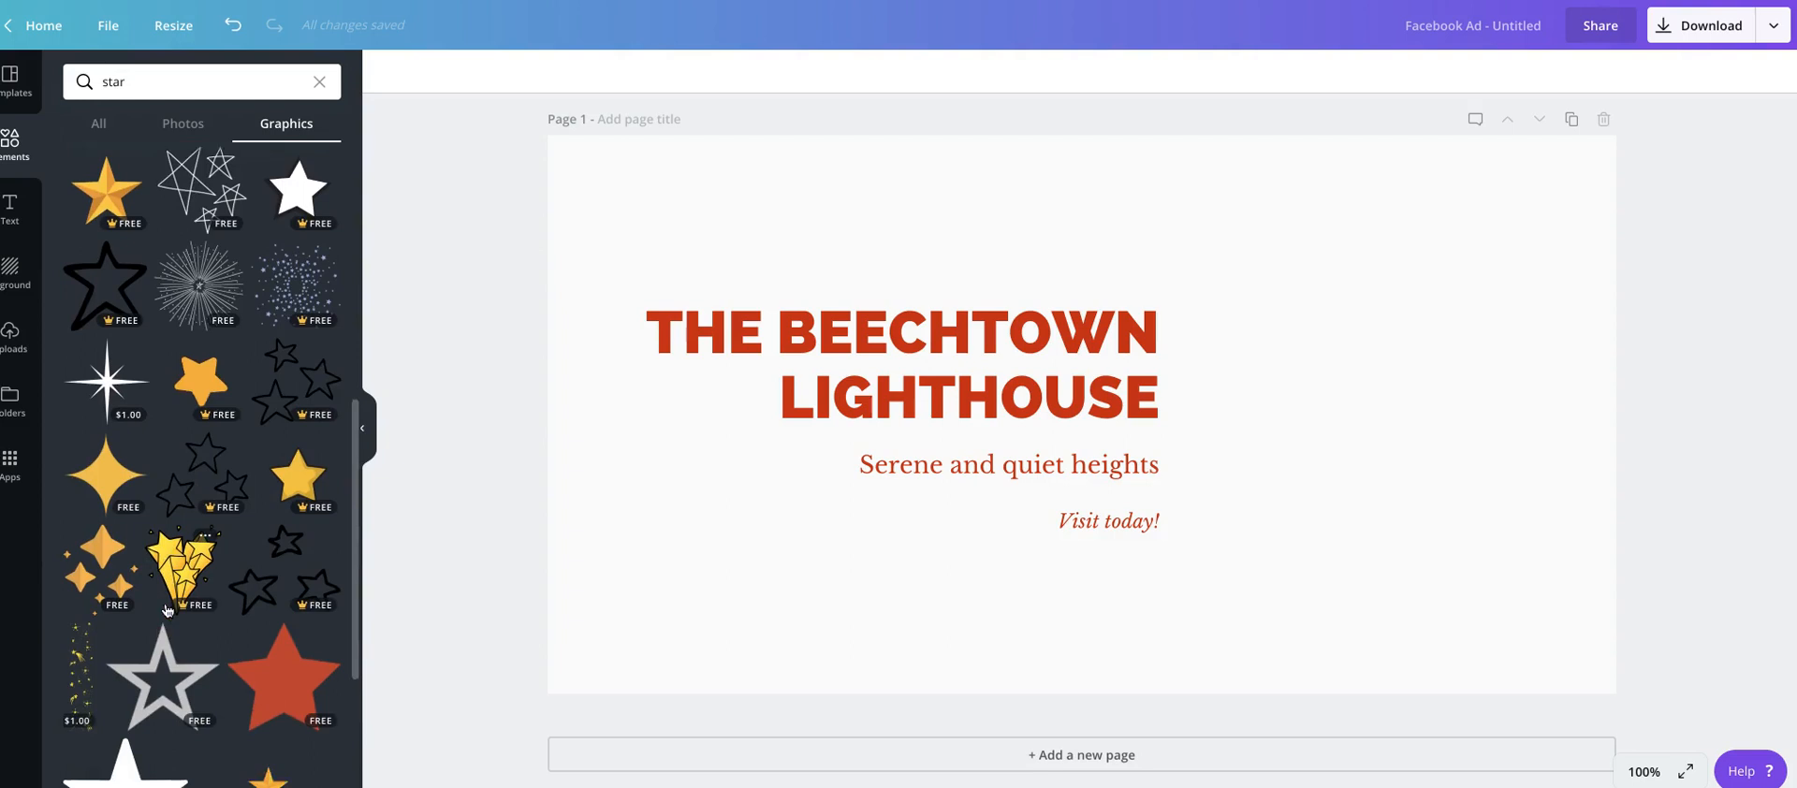
{"action": "scroll", "coordinate": [167, 610], "scroll_direction": "down", "scroll_amount": 4}
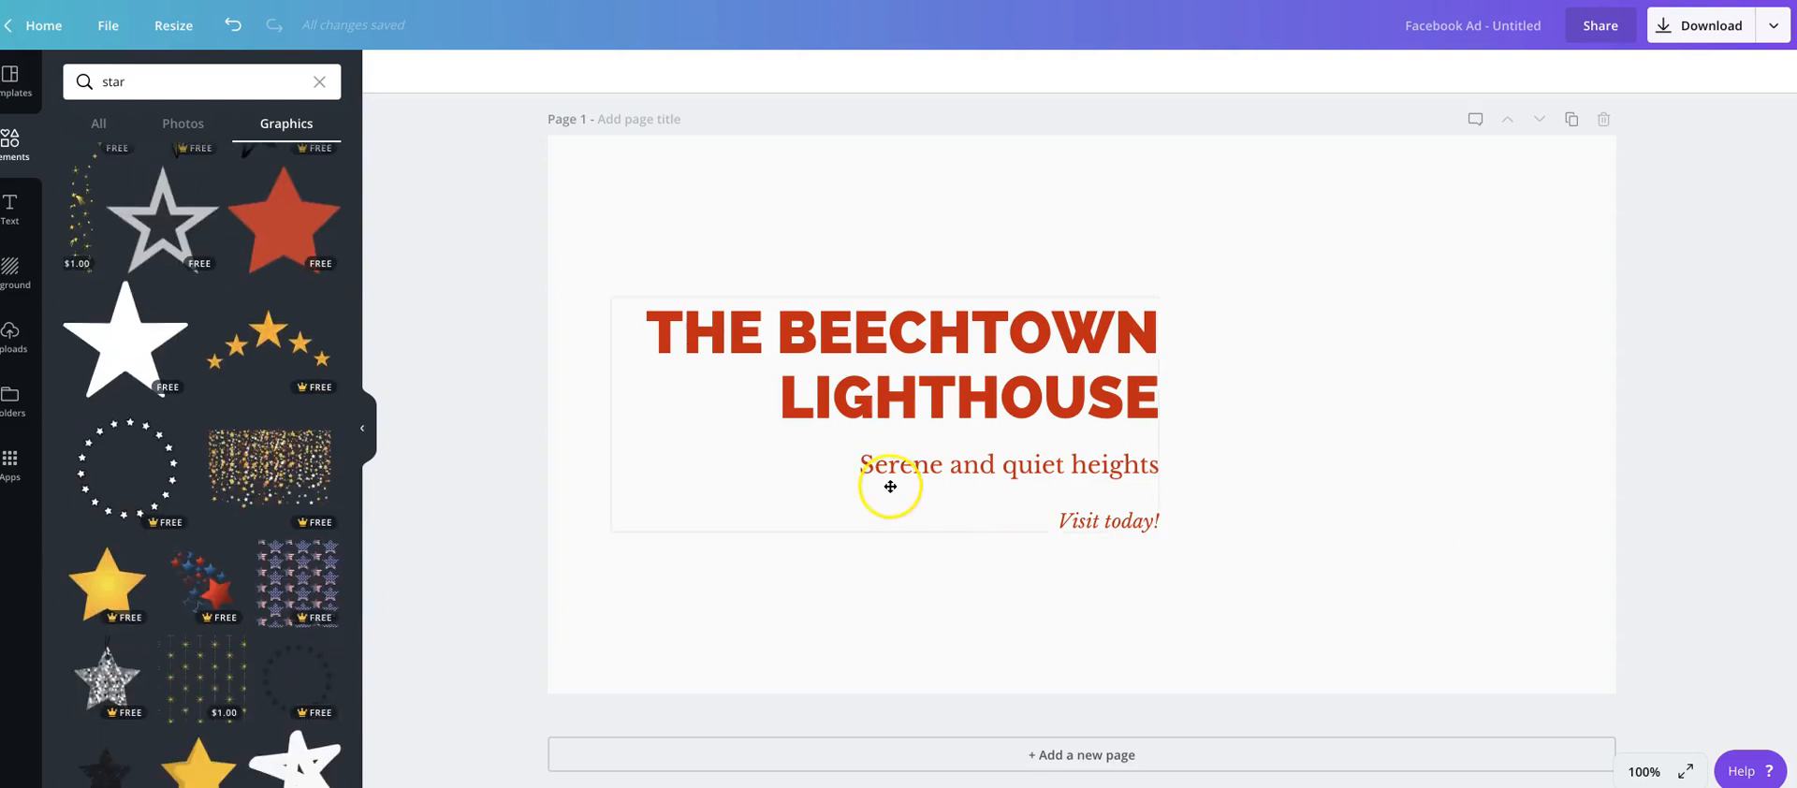
{"action": "left_click", "coordinate": [14, 400]}
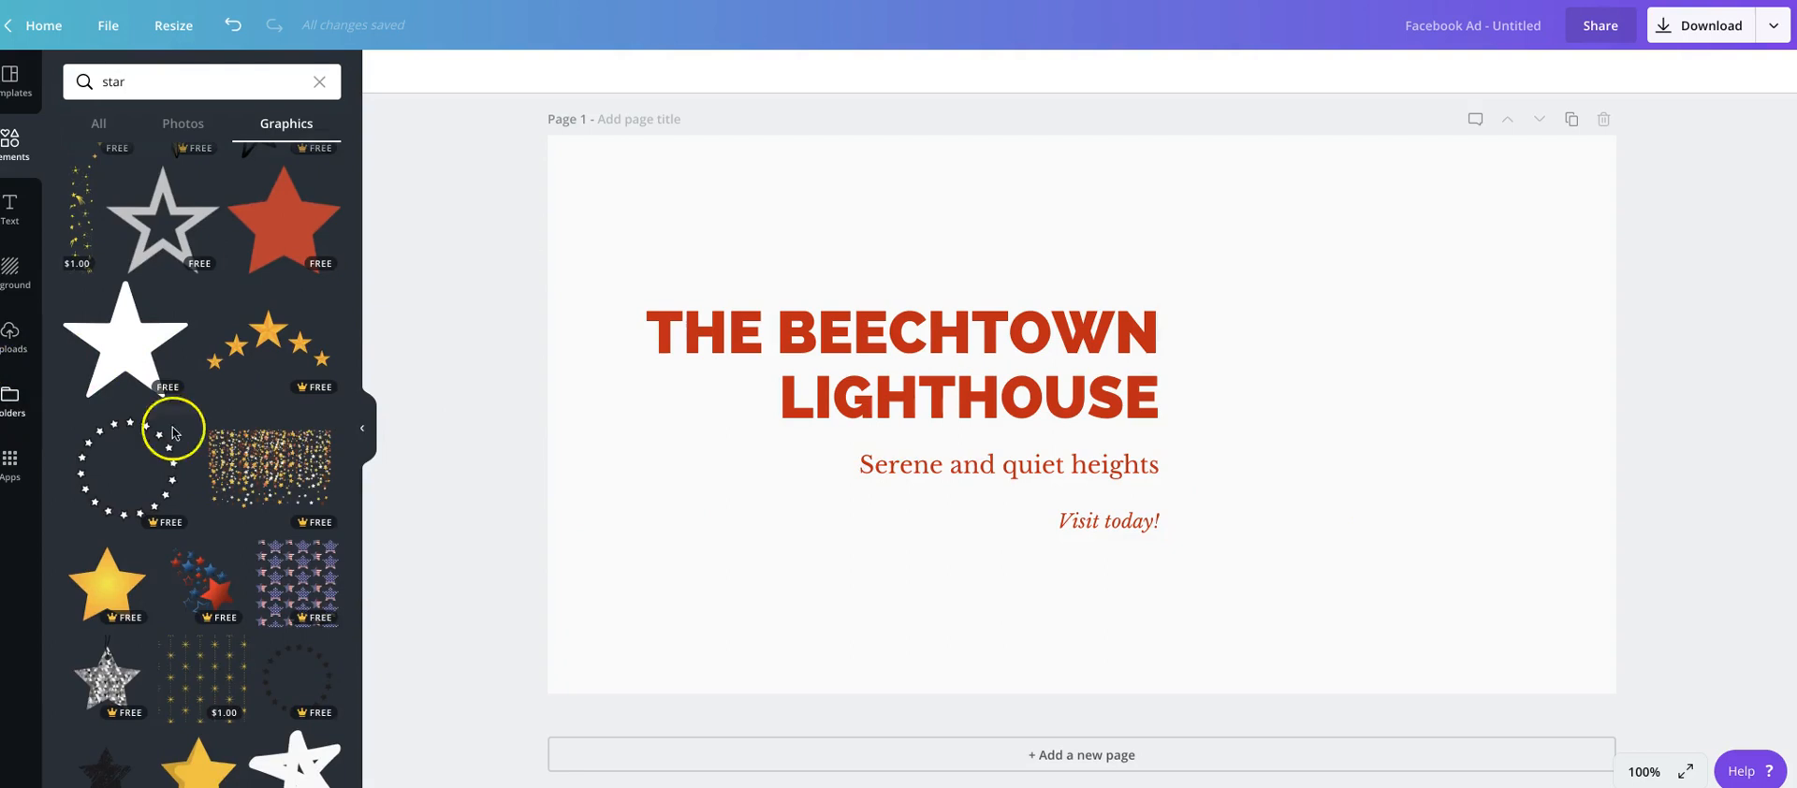
Erase the "THE BEECHTOWN LIGHTHOUSE" headline and the two lines of text beneath it
{"action": "double_click", "coordinate": [836, 361]}
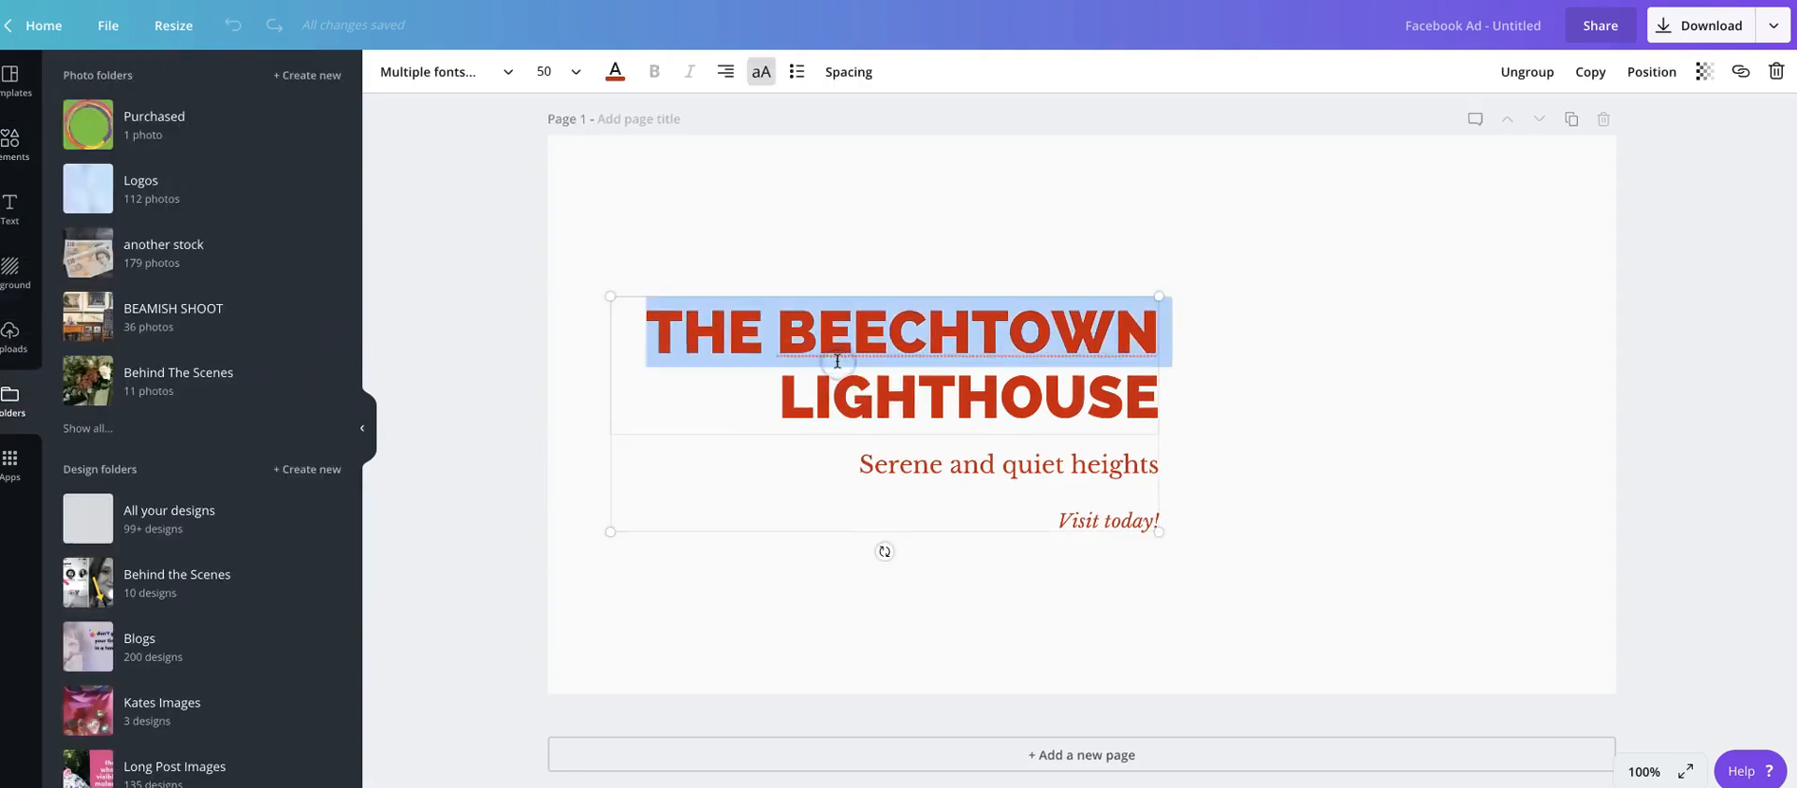
{"action": "key", "text": "BackSpace"}
{"action": "double_click", "coordinate": [1136, 380]}
{"action": "key", "text": "BackSpace"}
{"action": "triple_click", "coordinate": [1113, 430]}
{"action": "key", "text": "BackSpace"}
{"action": "triple_click", "coordinate": [1119, 486]}
{"action": "key", "text": "BackSpace"}
Delete the emptied text group from the Facebook Ad page
{"action": "left_click", "coordinate": [1146, 427]}
{"action": "left_click", "coordinate": [1775, 71]}
{"action": "left_click", "coordinate": [1035, 390]}
{"action": "left_click", "coordinate": [1776, 83]}
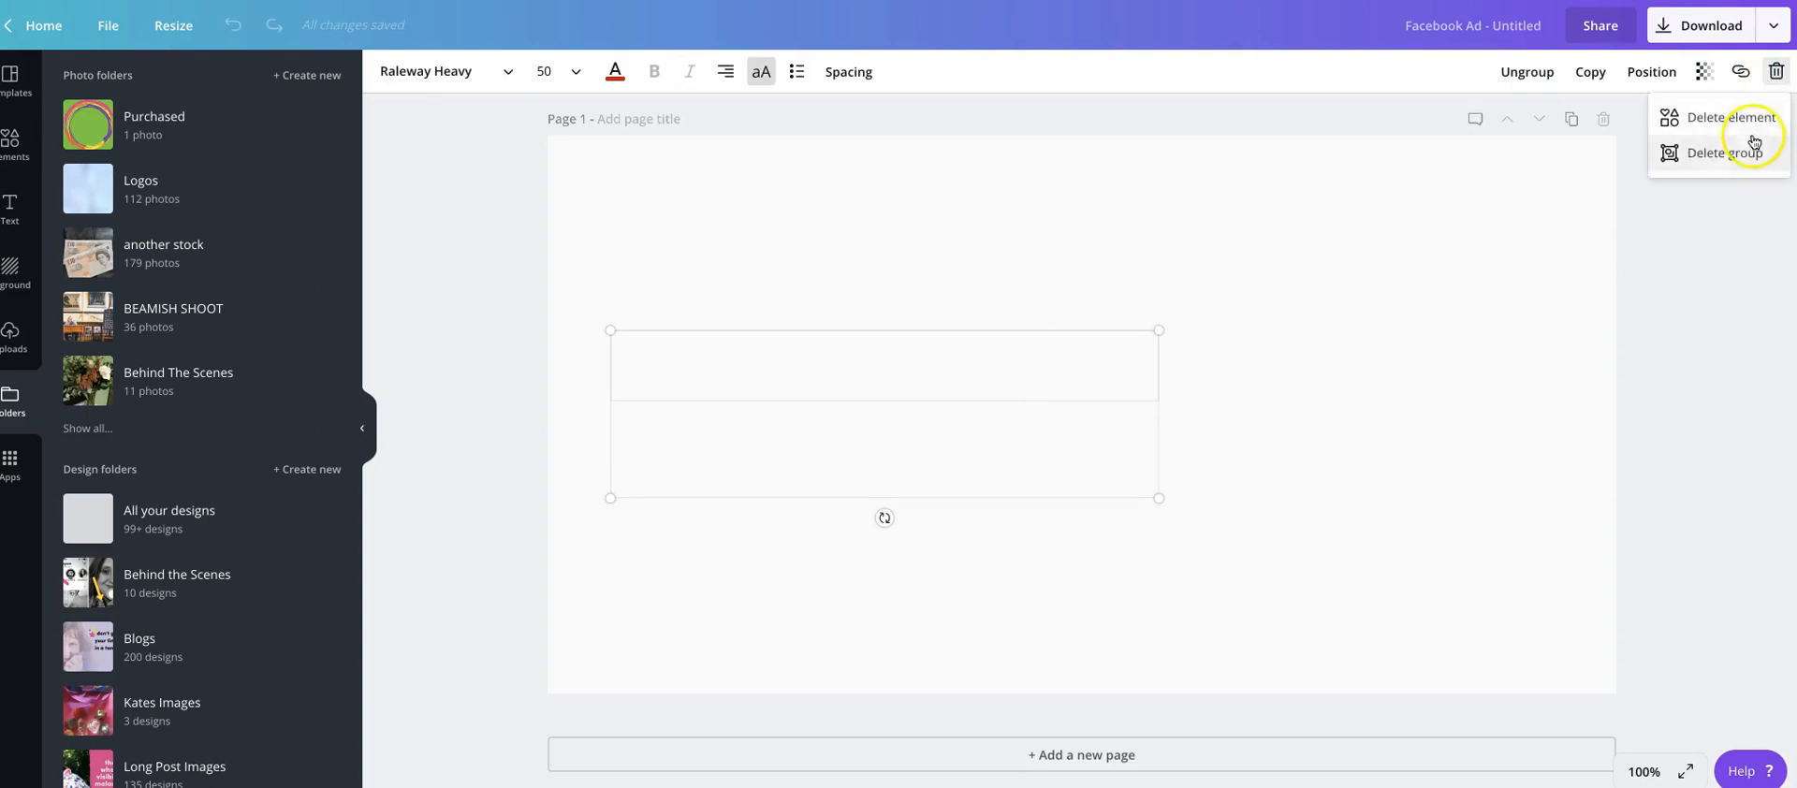
{"action": "left_click", "coordinate": [1749, 144]}
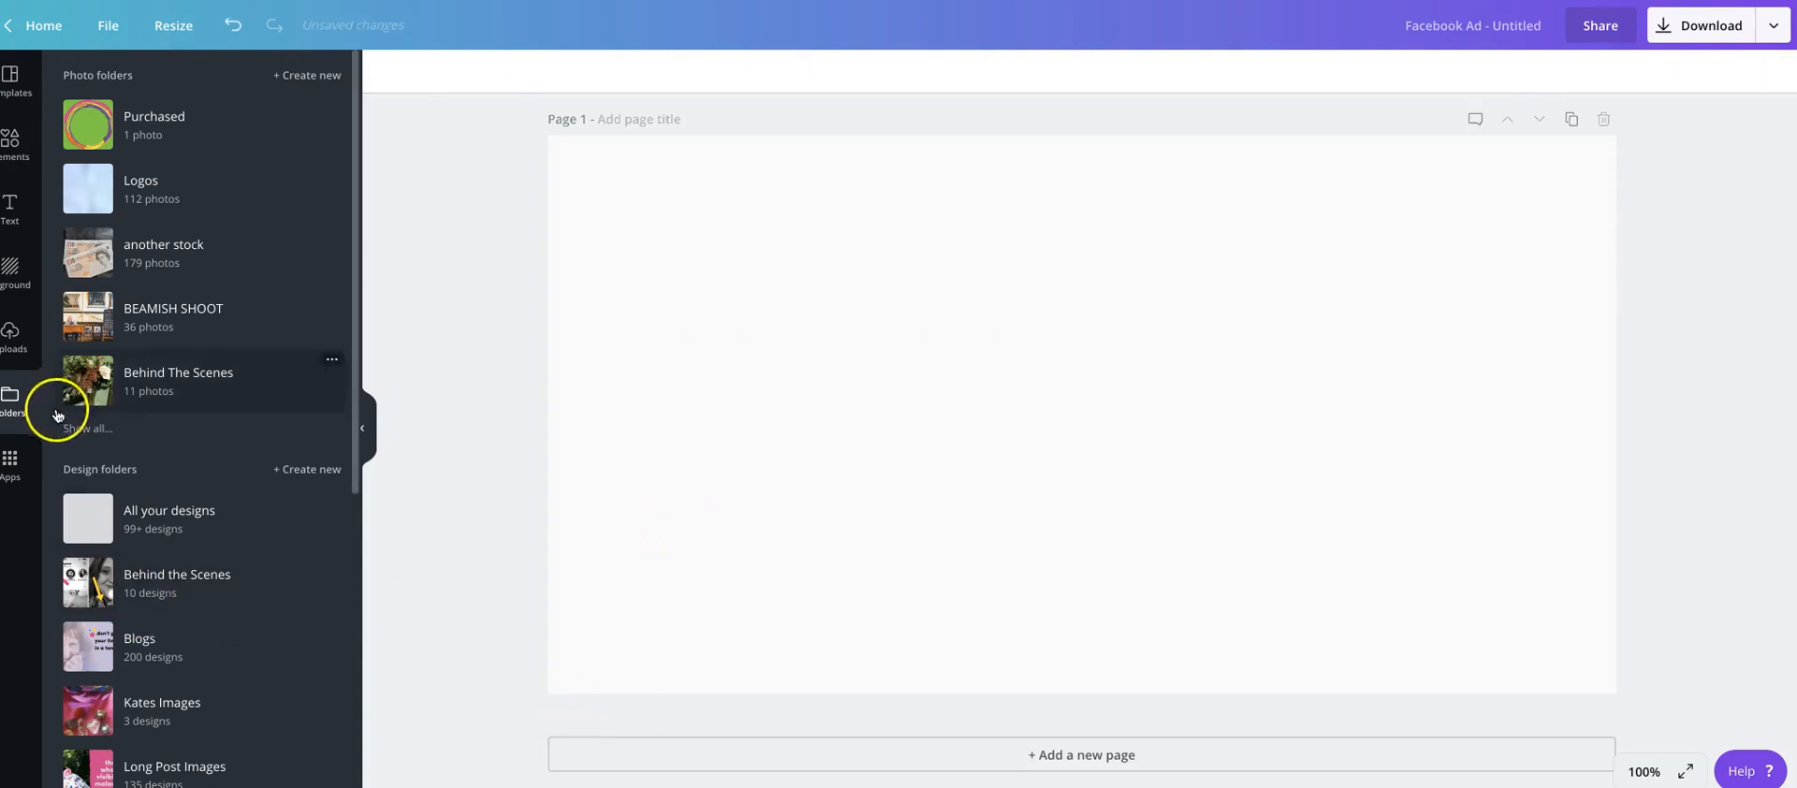
View the uploaded images and check the file chooser for uploading an image, without adding a file
{"action": "left_click", "coordinate": [13, 338]}
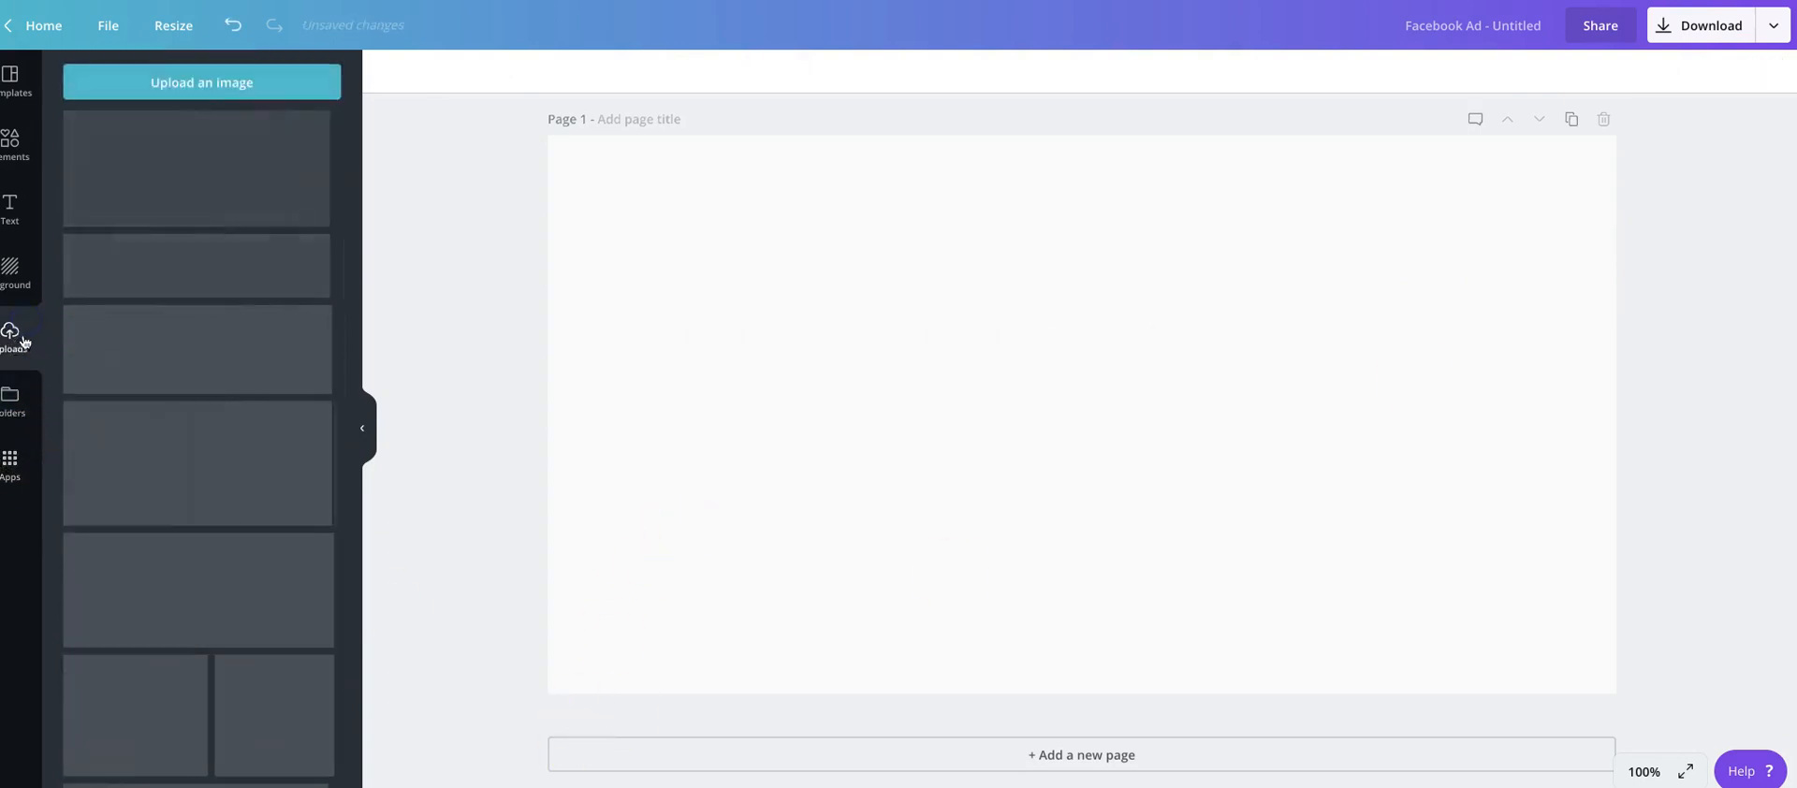
{"action": "left_click", "coordinate": [250, 86]}
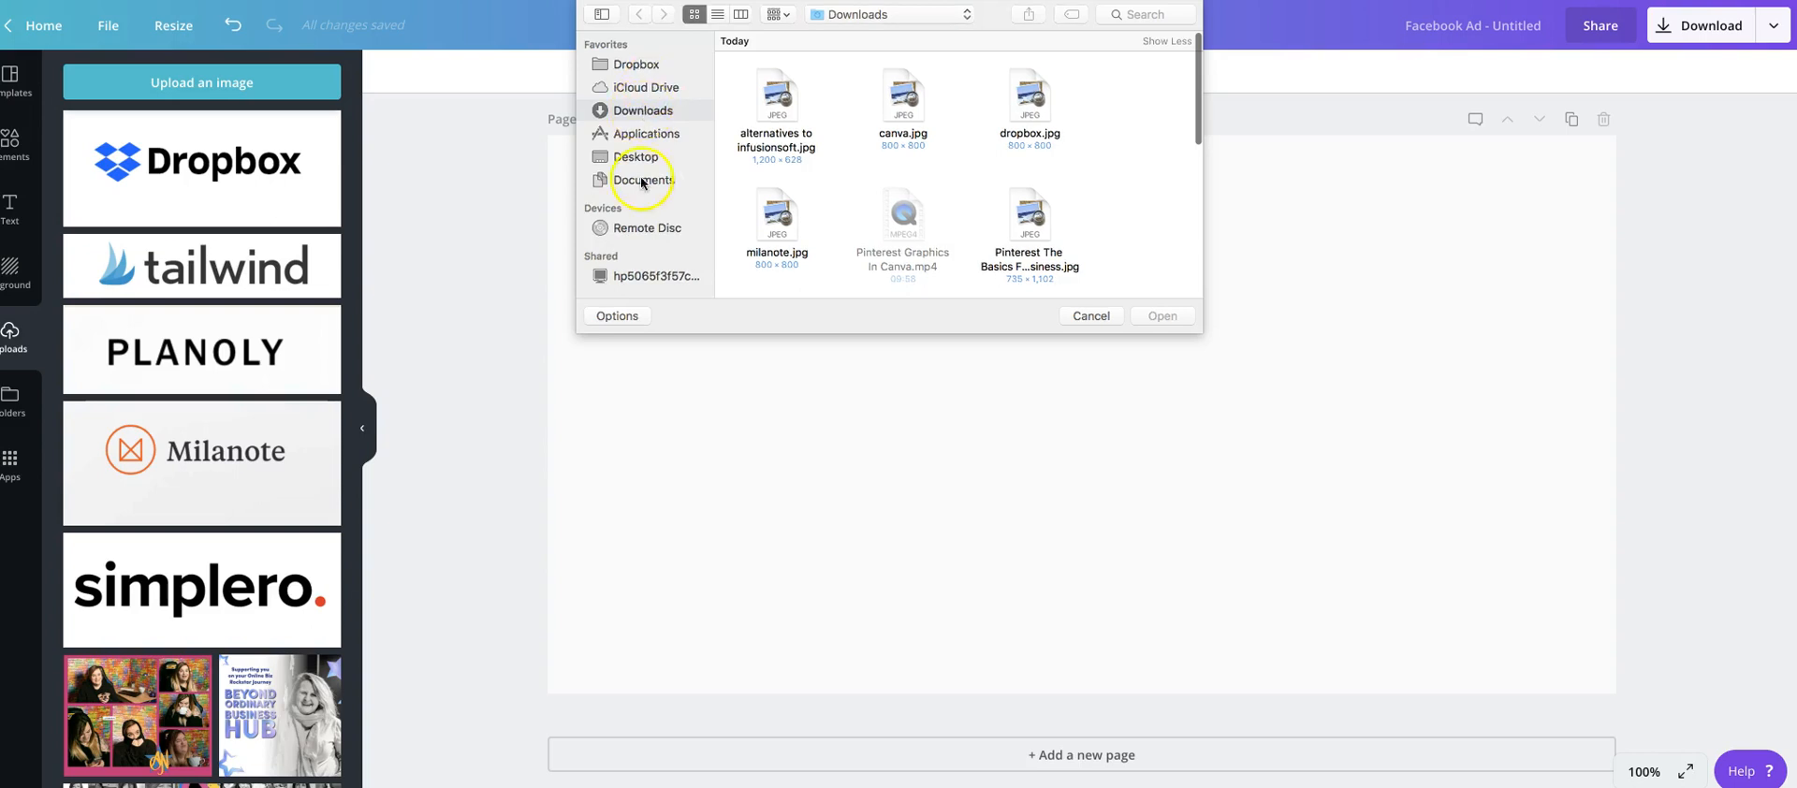
{"action": "left_click", "coordinate": [1091, 316]}
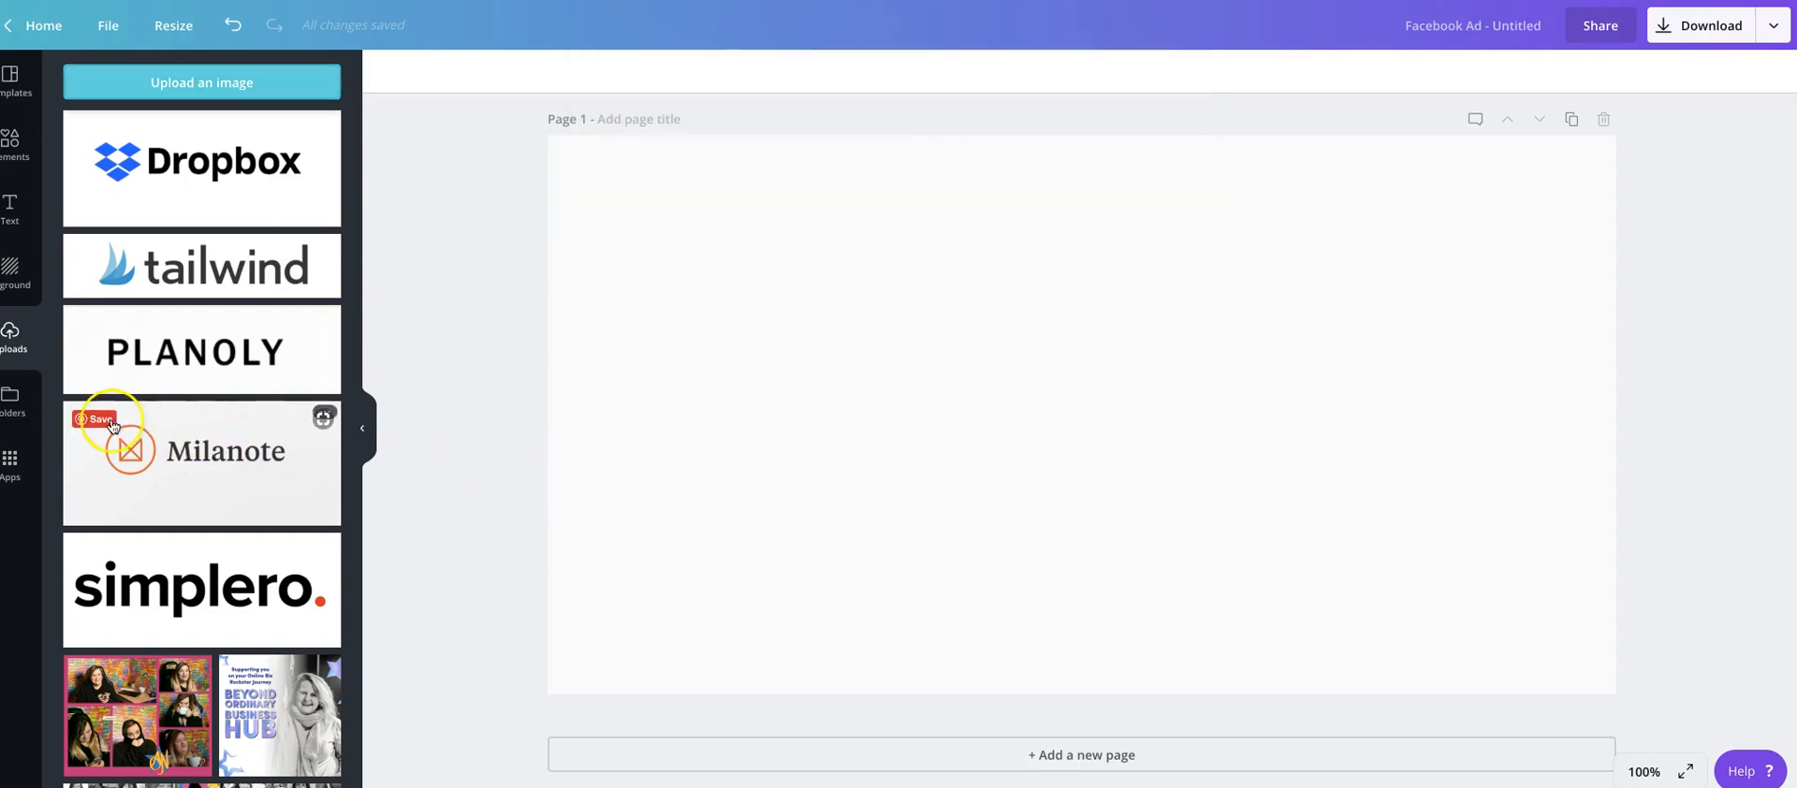
Add the black-and-white photo of the woman leaning on a wooden wall from the BEAMISH SHOOT folder
{"action": "left_click", "coordinate": [12, 401]}
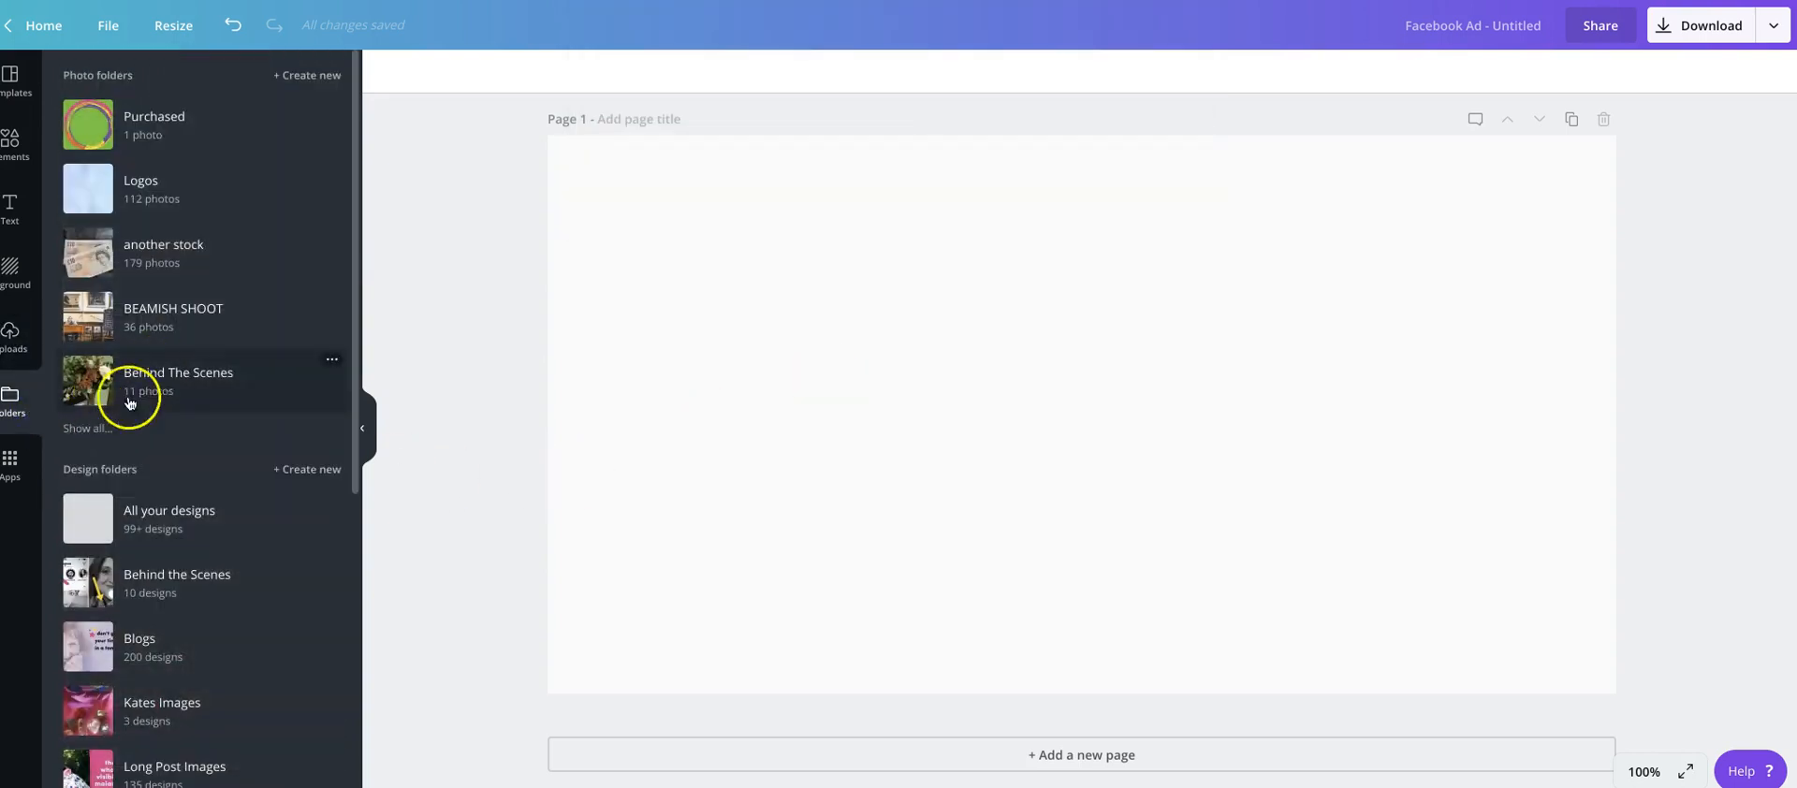
{"action": "left_click", "coordinate": [142, 333]}
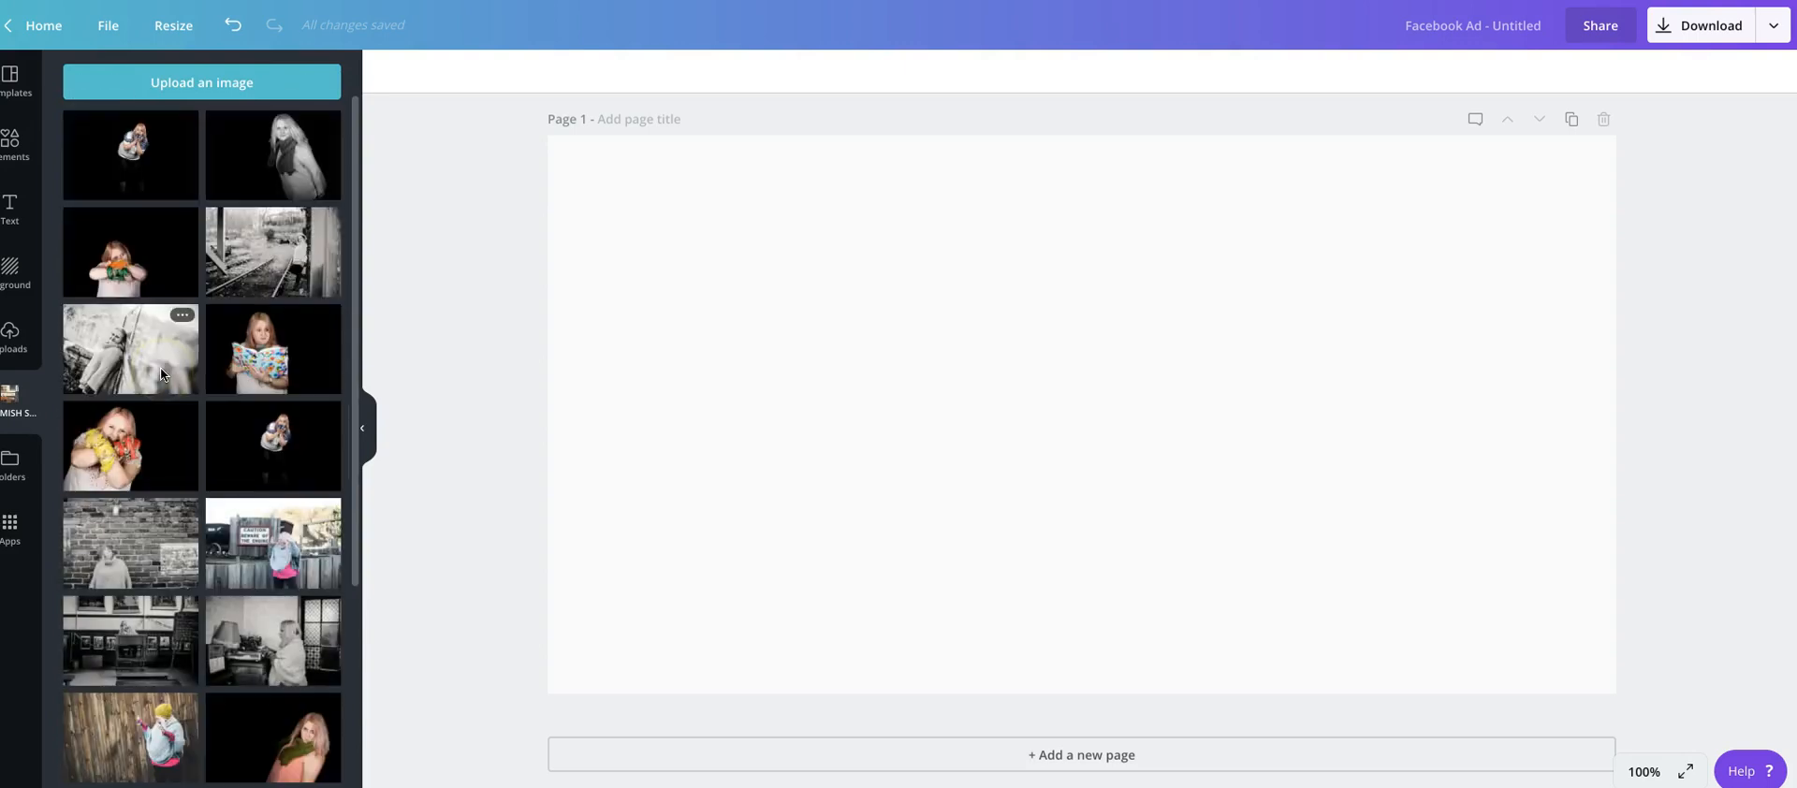
{"action": "scroll", "coordinate": [161, 374], "scroll_direction": "down", "scroll_amount": 1}
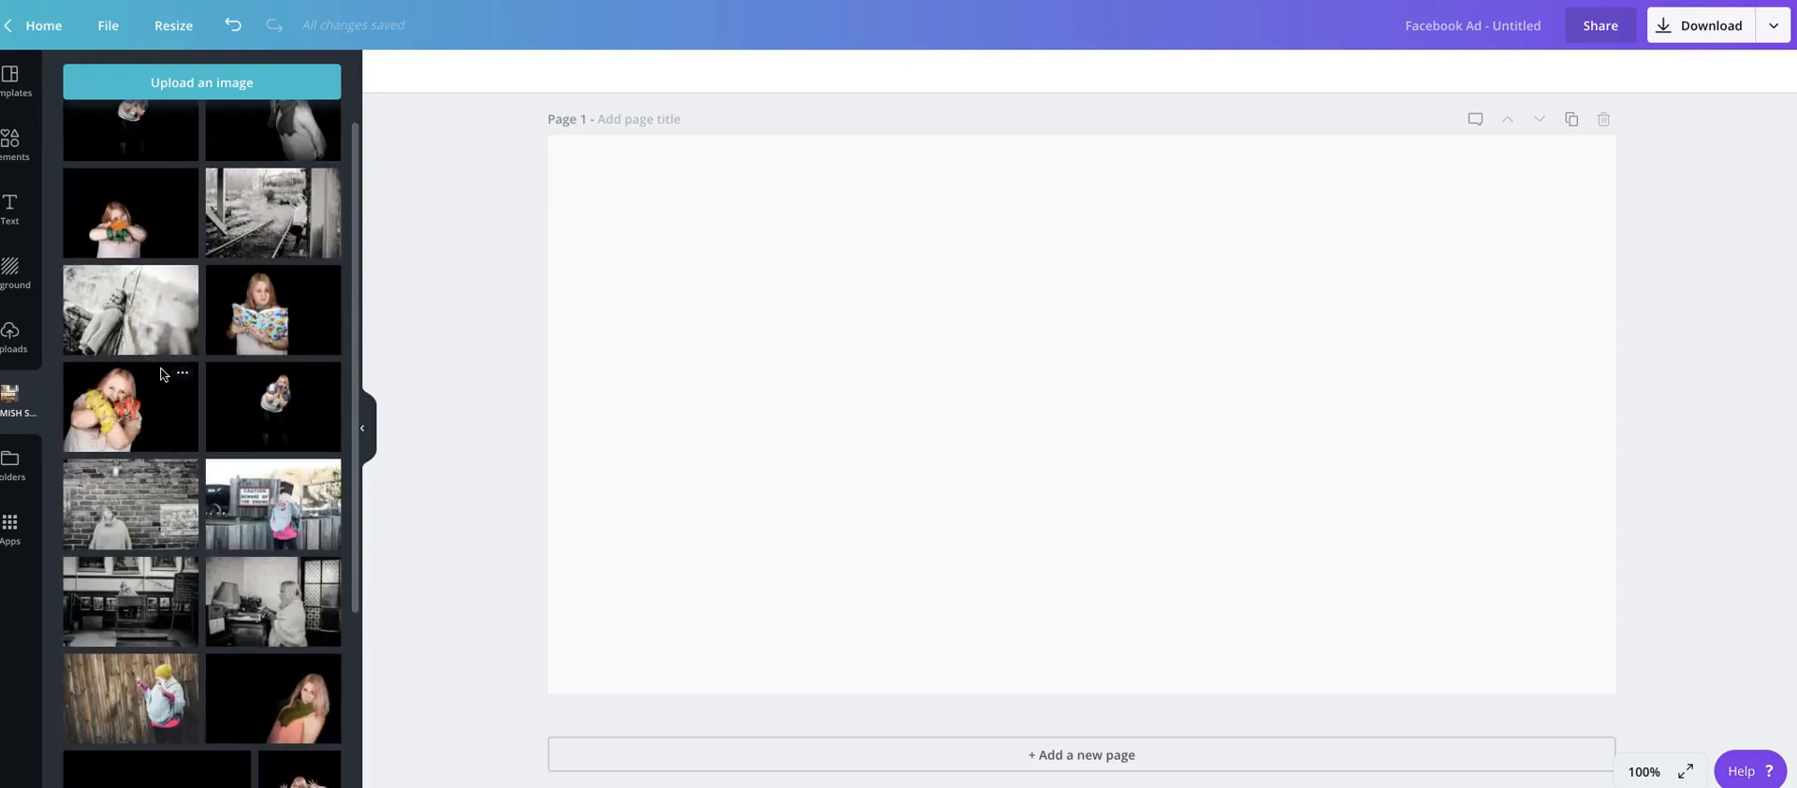
{"action": "left_click", "coordinate": [113, 312]}
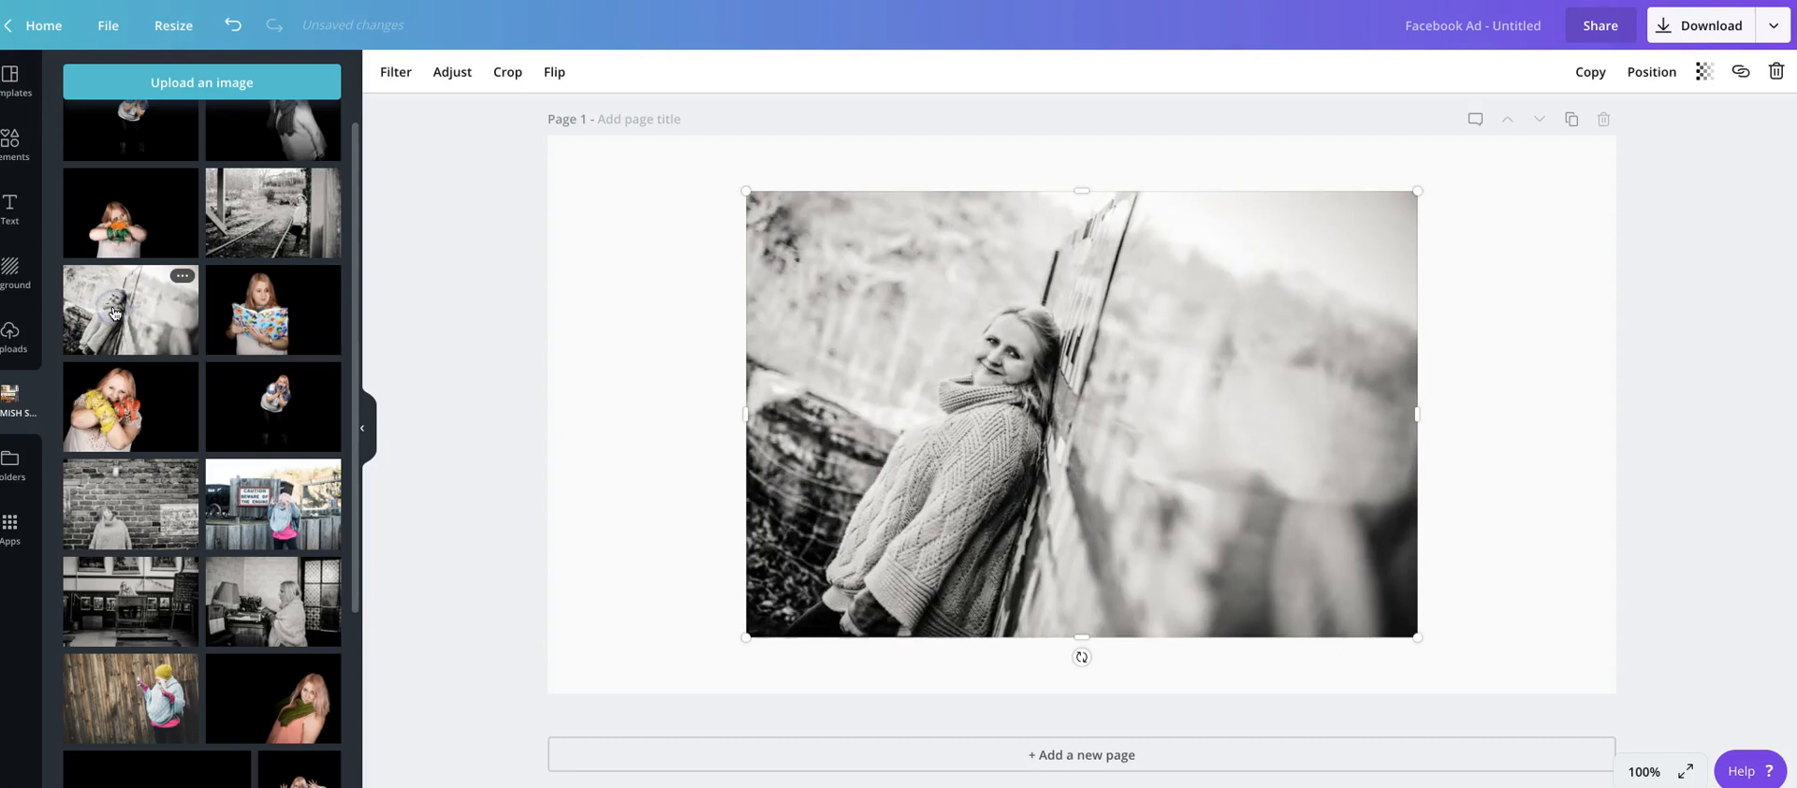
Move and enlarge the woman's photo so it fills the whole page
{"action": "left_click_drag", "start_coordinate": [1082, 541], "coordinate": [847, 494]}
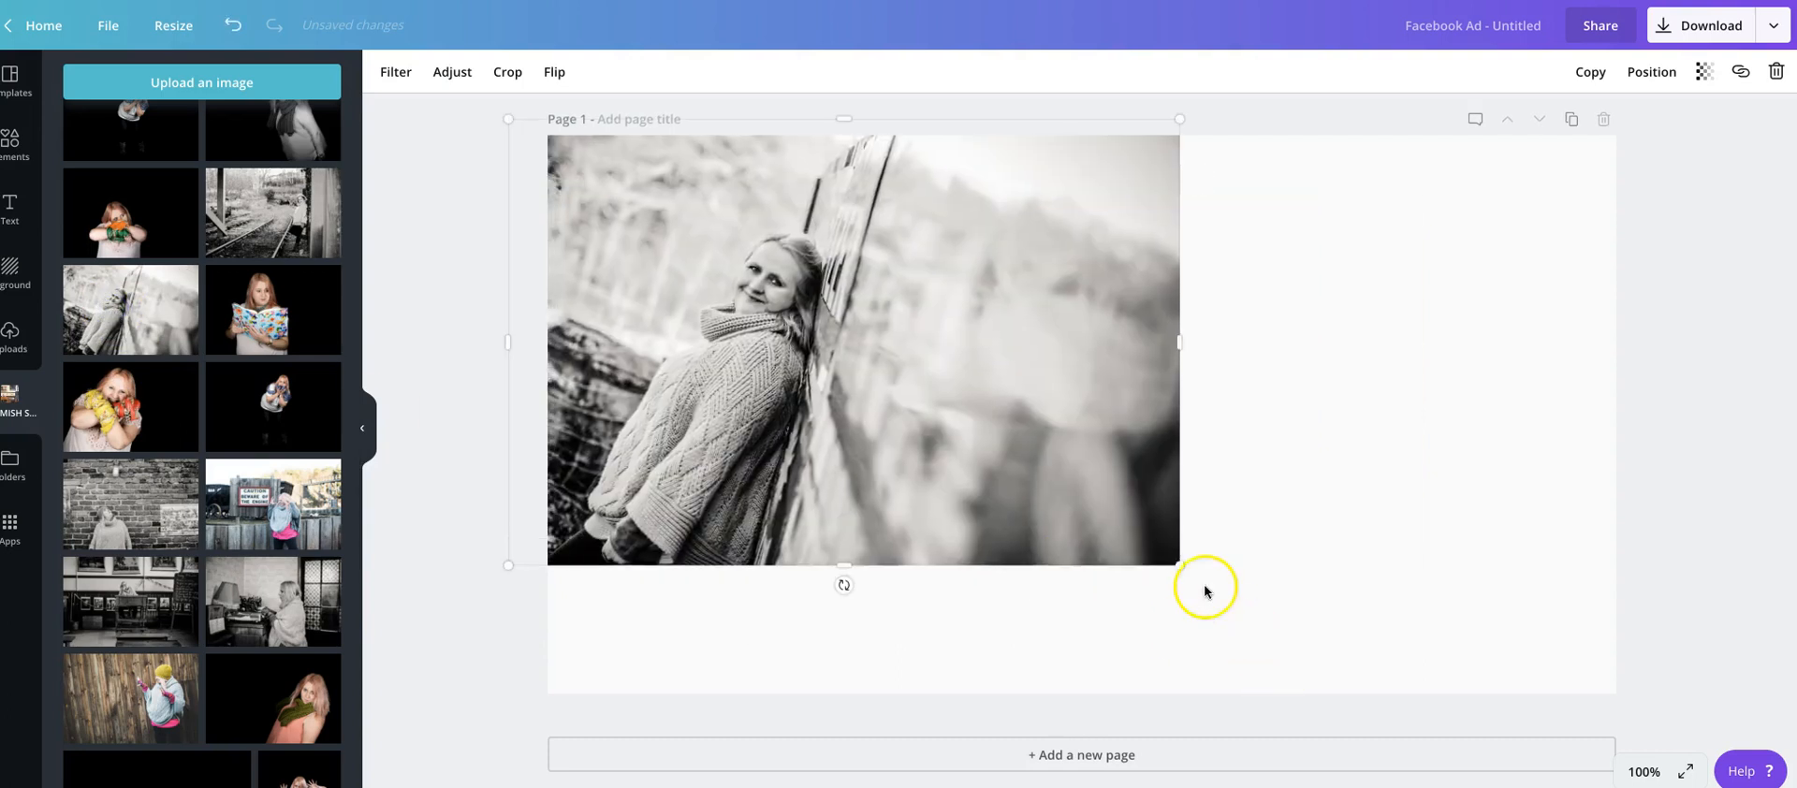
{"action": "left_click_drag", "start_coordinate": [1176, 563], "coordinate": [1295, 695]}
{"action": "mouse_move", "coordinate": [1097, 506]}
{"action": "left_mouse_down"}
{"action": "mouse_move", "coordinate": [1111, 426]}
{"action": "mouse_move", "coordinate": [1104, 505]}
{"action": "left_mouse_up"}
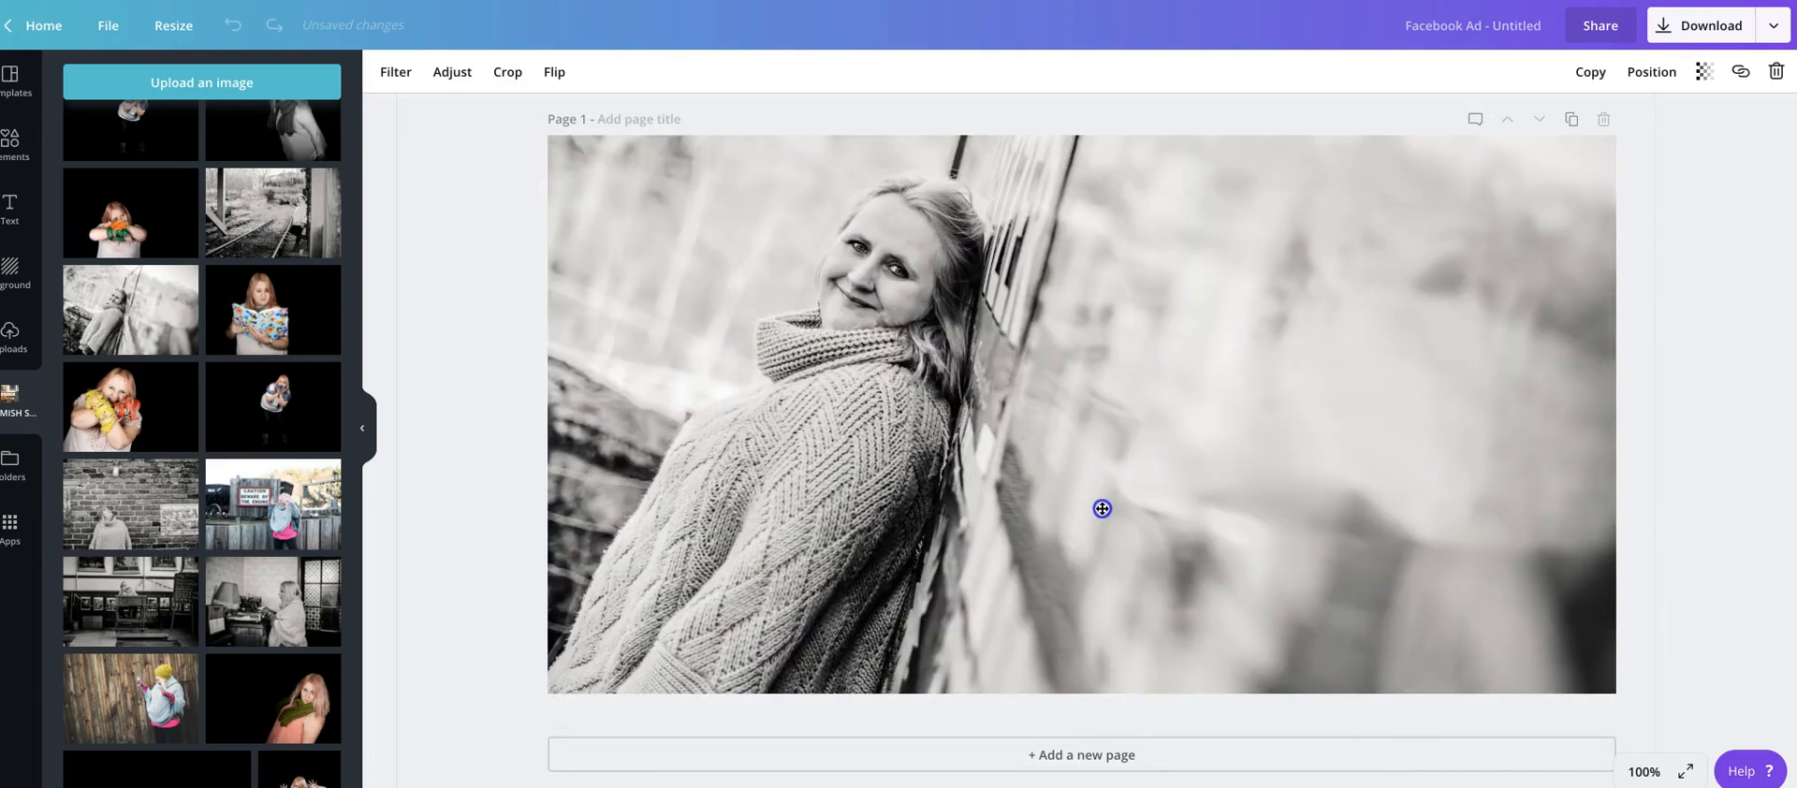
{"action": "left_click", "coordinate": [1759, 401]}
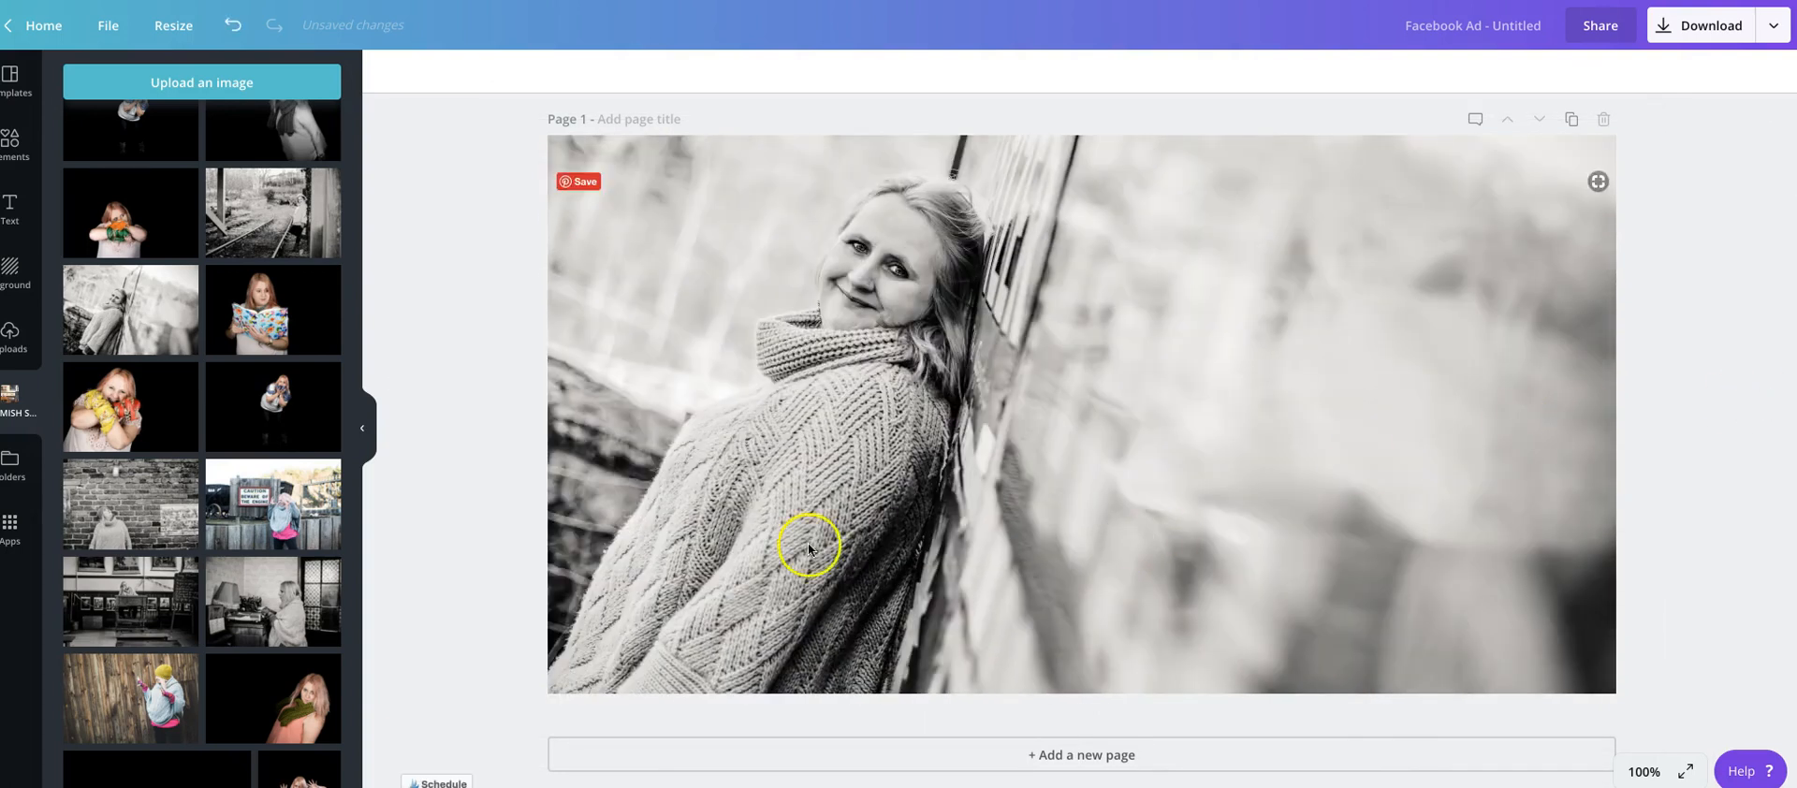
Browse the text layouts, insert the "Architecture is a visual art" quote, and place it over the blurred area beside the woman
{"action": "left_click", "coordinate": [16, 214]}
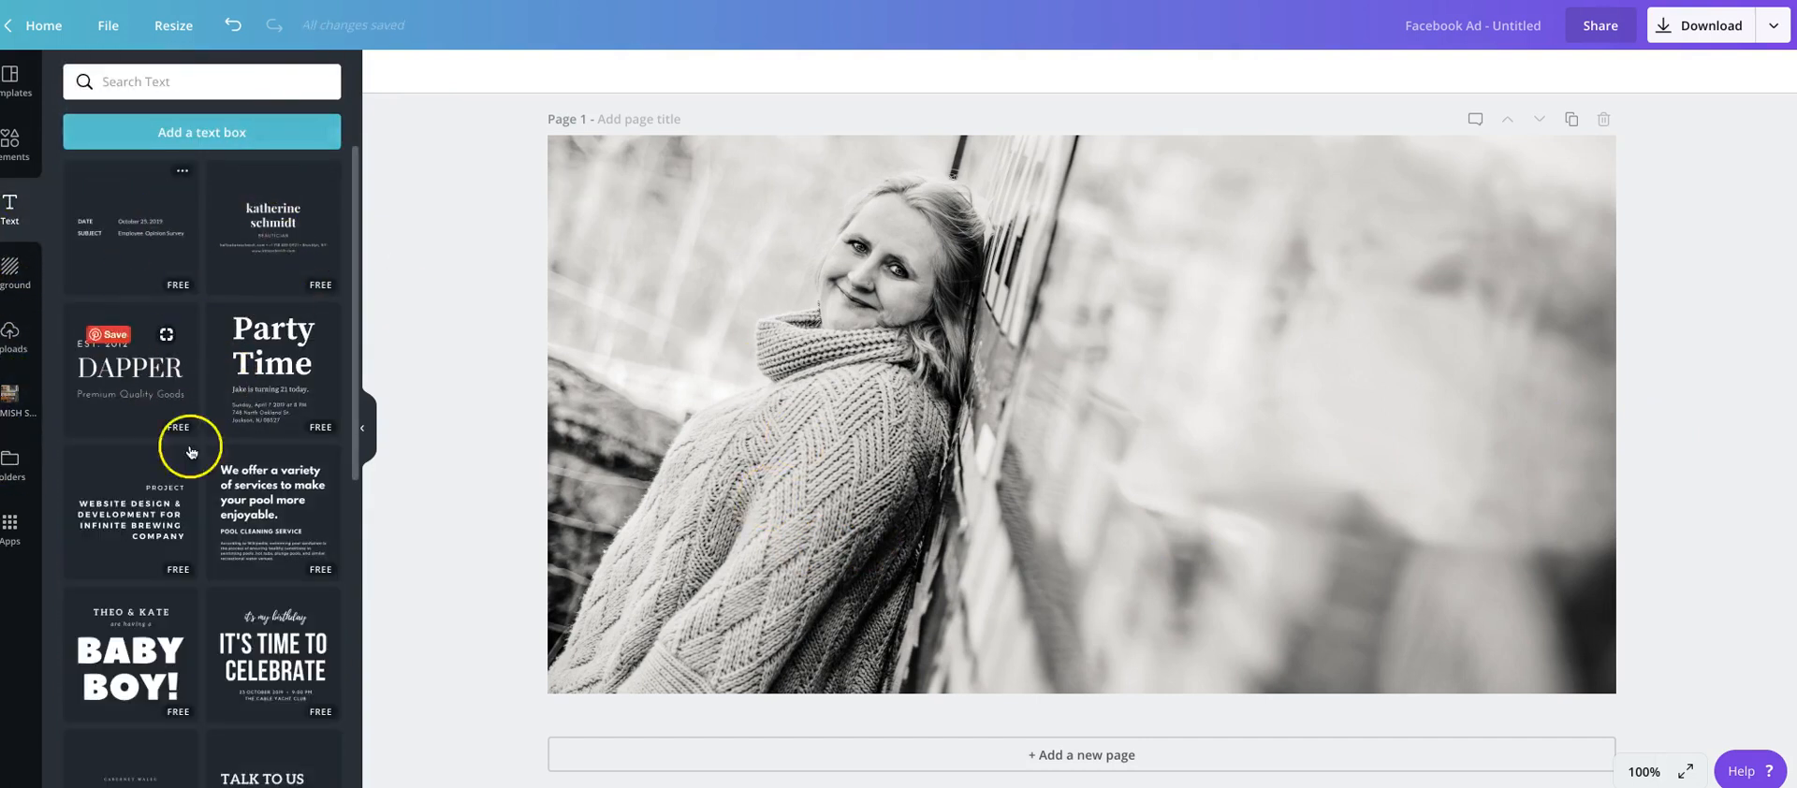
{"action": "scroll", "coordinate": [229, 666], "scroll_direction": "down", "scroll_amount": 2}
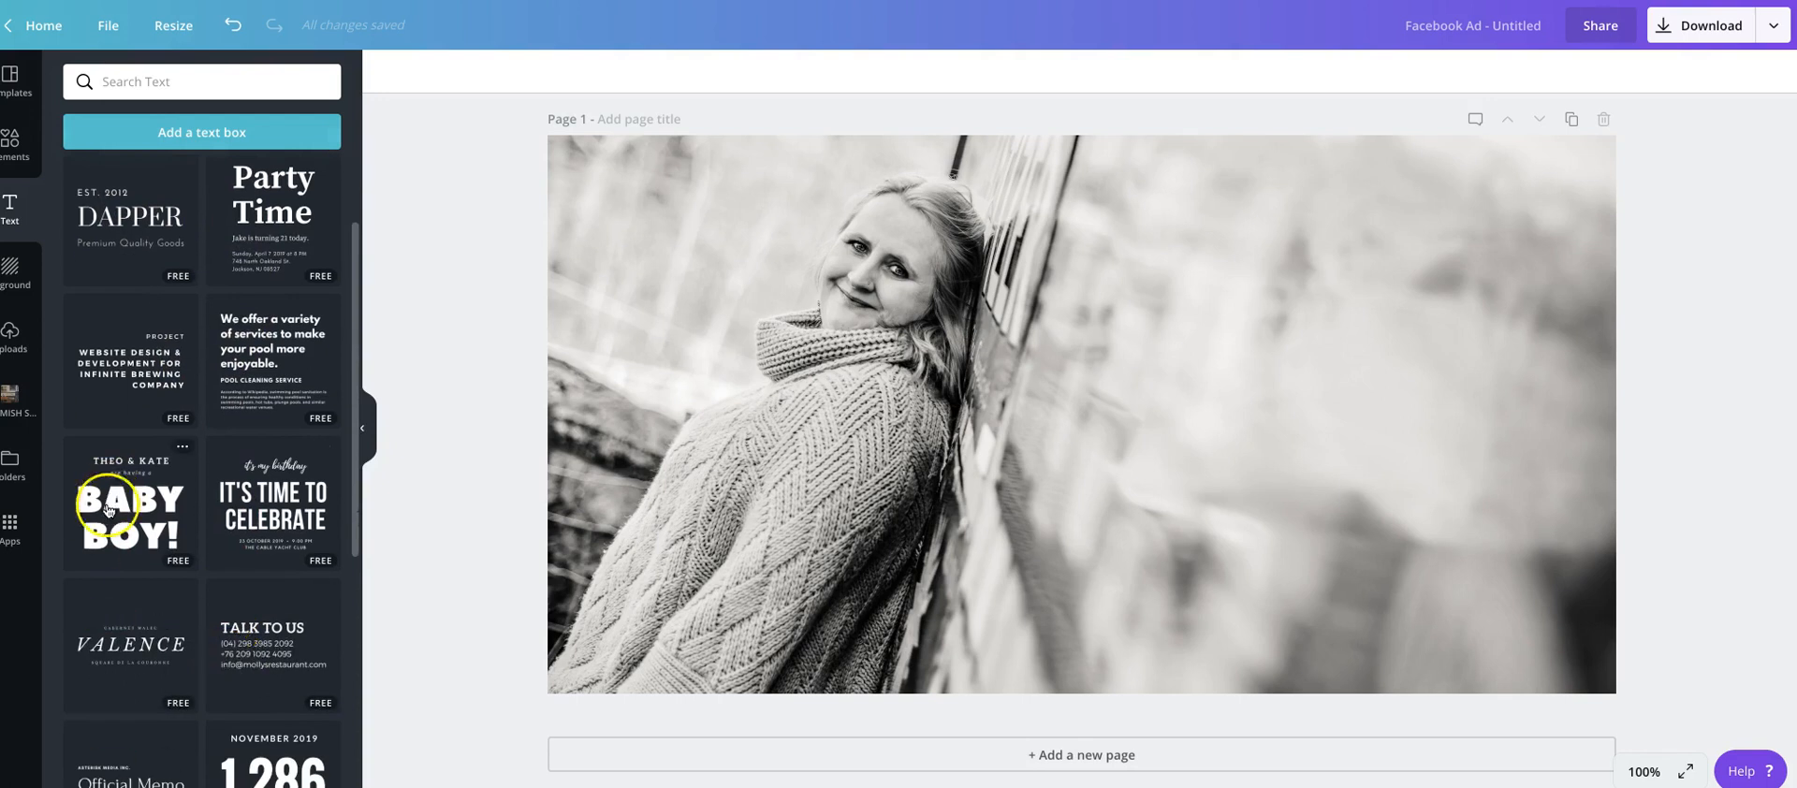
{"action": "scroll", "coordinate": [224, 642], "scroll_direction": "down", "scroll_amount": 5}
{"action": "scroll", "coordinate": [225, 642], "scroll_direction": "down", "scroll_amount": 2}
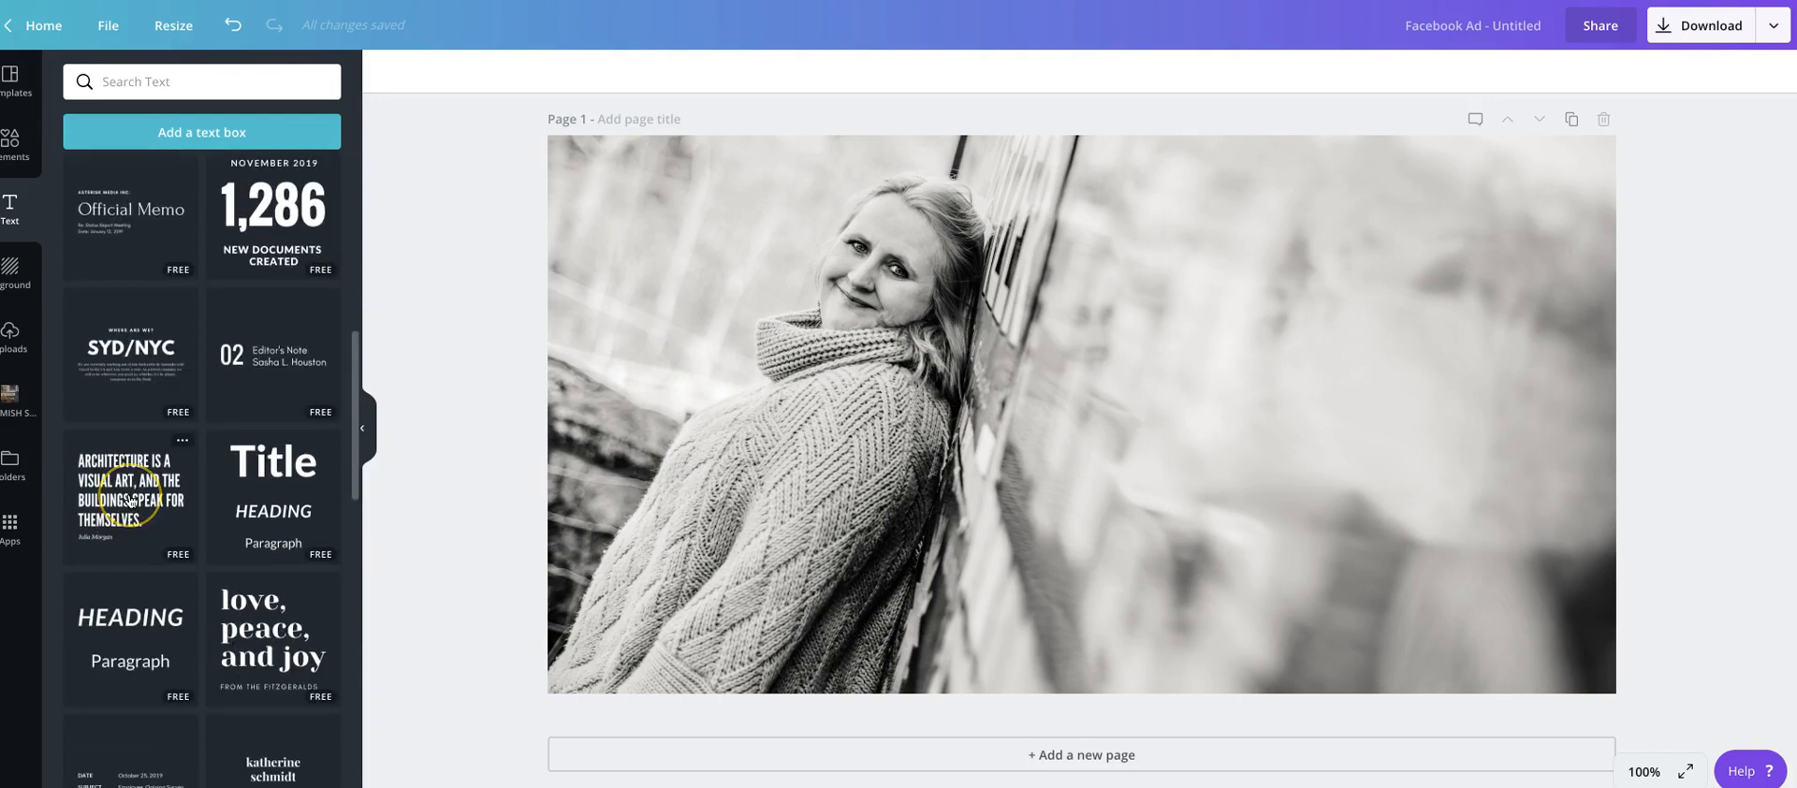
{"action": "left_click", "coordinate": [131, 501]}
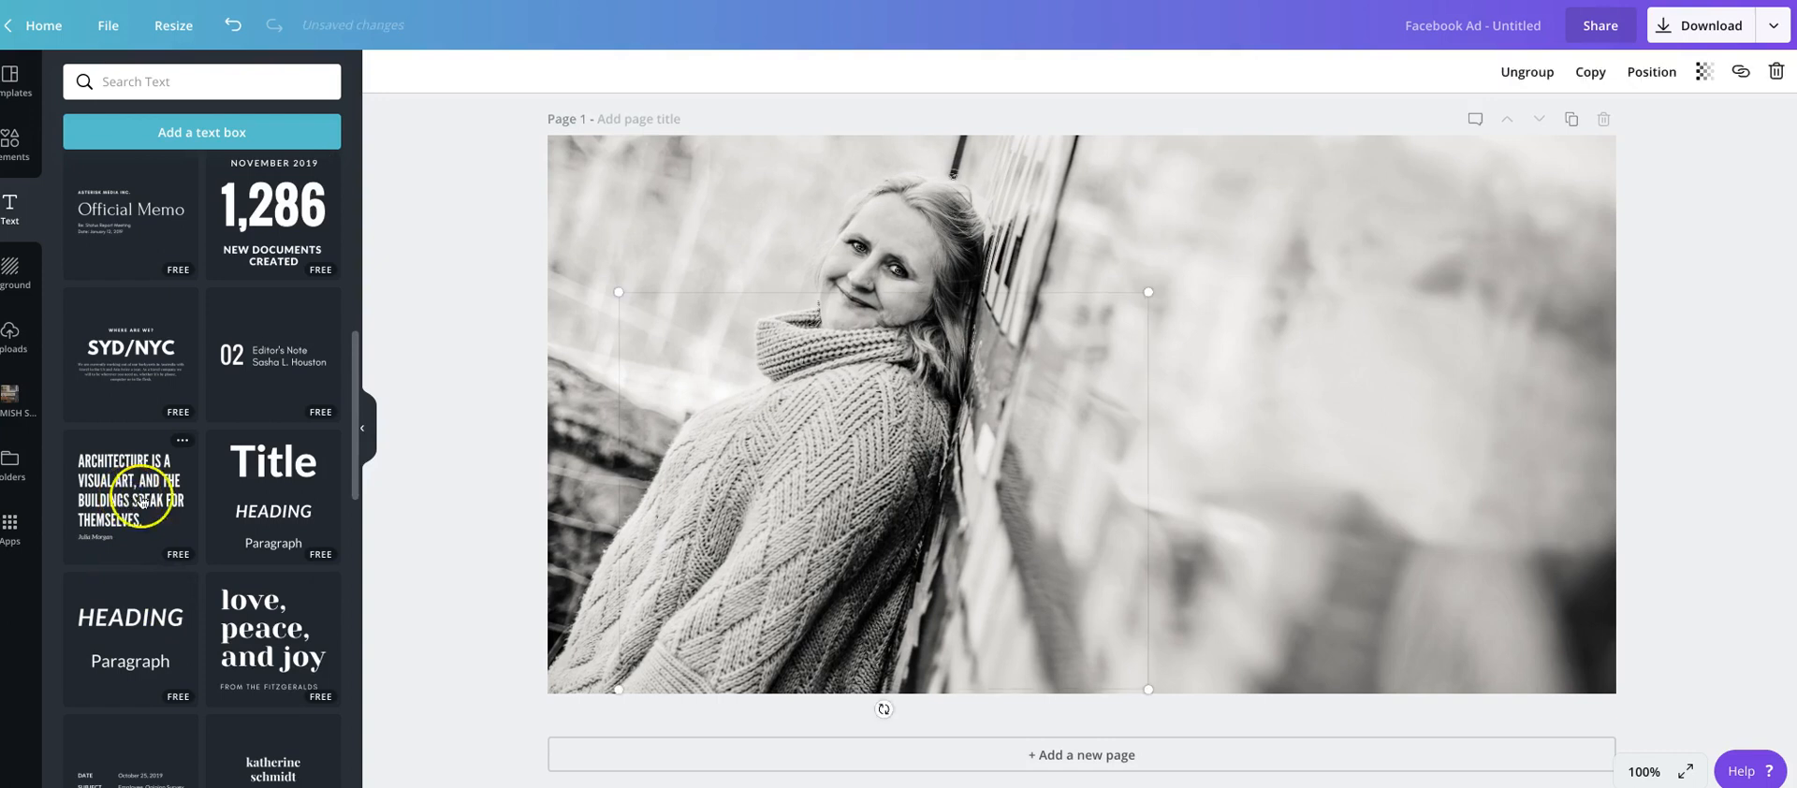
{"action": "left_click", "coordinate": [1297, 605]}
{"action": "left_click_drag", "start_coordinate": [899, 561], "coordinate": [1417, 463]}
Shift the quote beside the woman inward to fit its text on the page, and delete the duplicate quote group covering her
{"action": "left_click", "coordinate": [935, 504]}
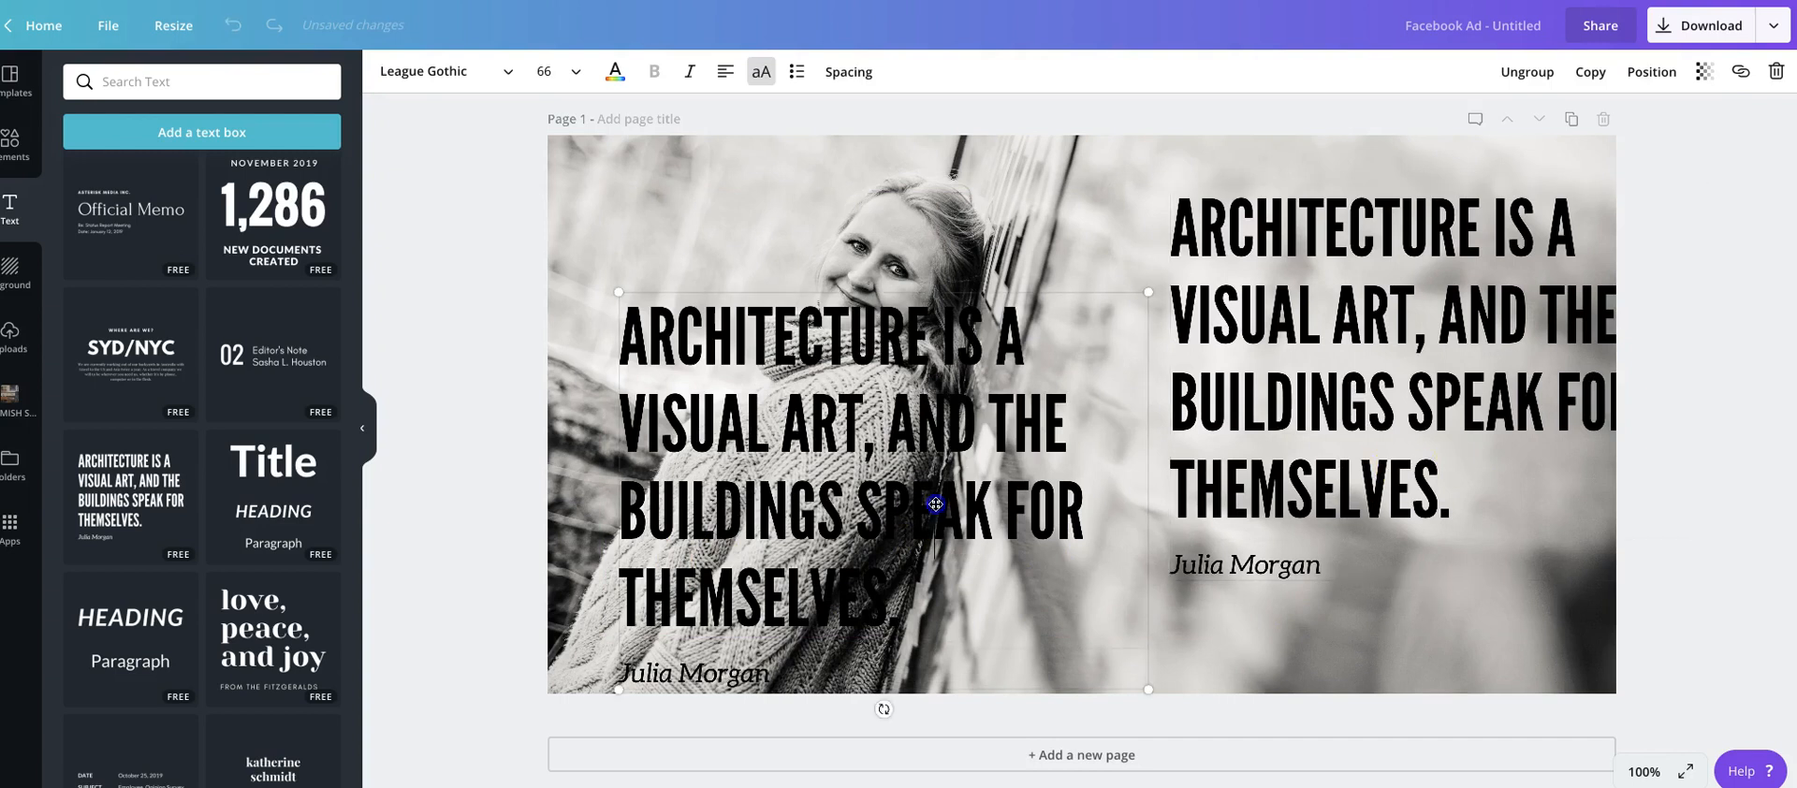
{"action": "left_click", "coordinate": [935, 504]}
{"action": "key", "text": "BackSpace"}
{"action": "left_click_drag", "start_coordinate": [1484, 367], "coordinate": [1436, 352]}
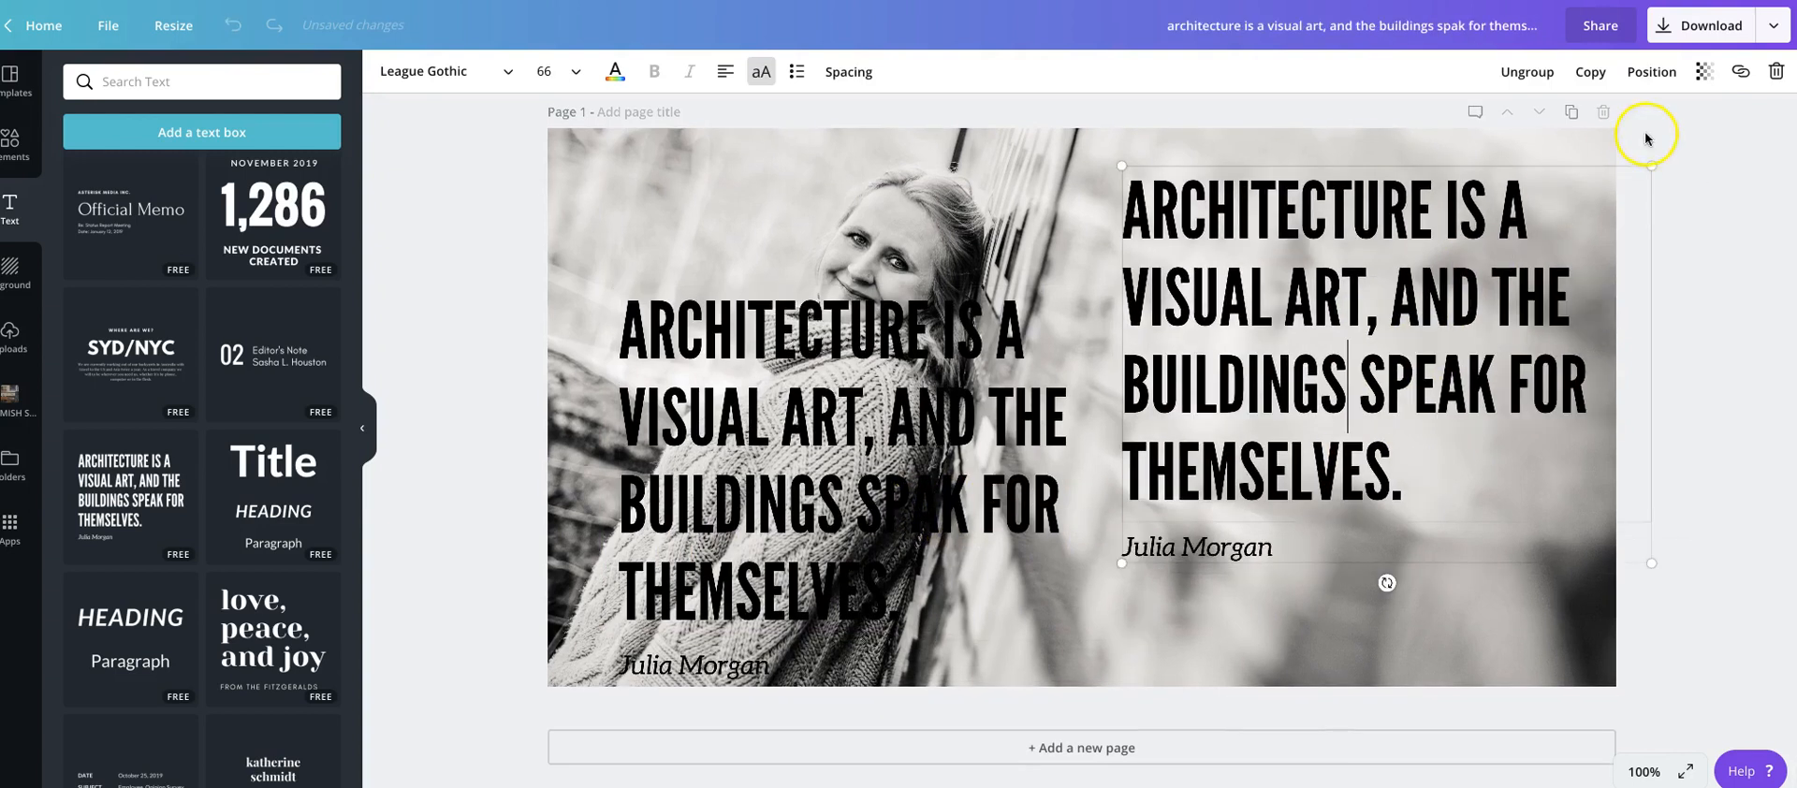
{"action": "left_click", "coordinate": [1067, 386]}
{"action": "left_click", "coordinate": [1066, 387]}
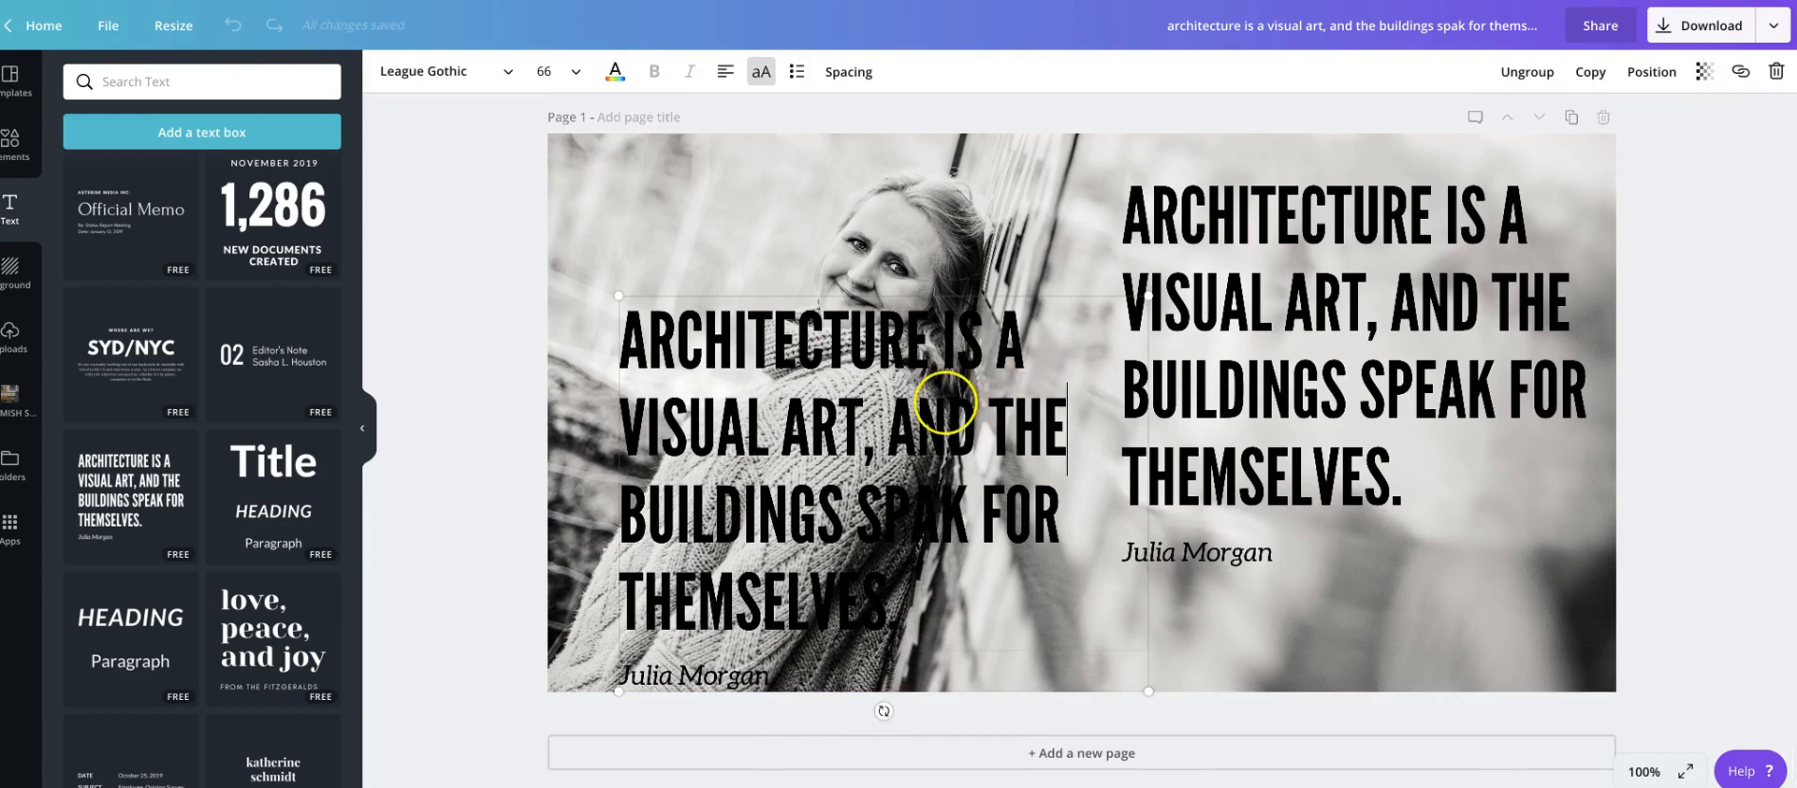
{"action": "left_click", "coordinate": [1773, 72]}
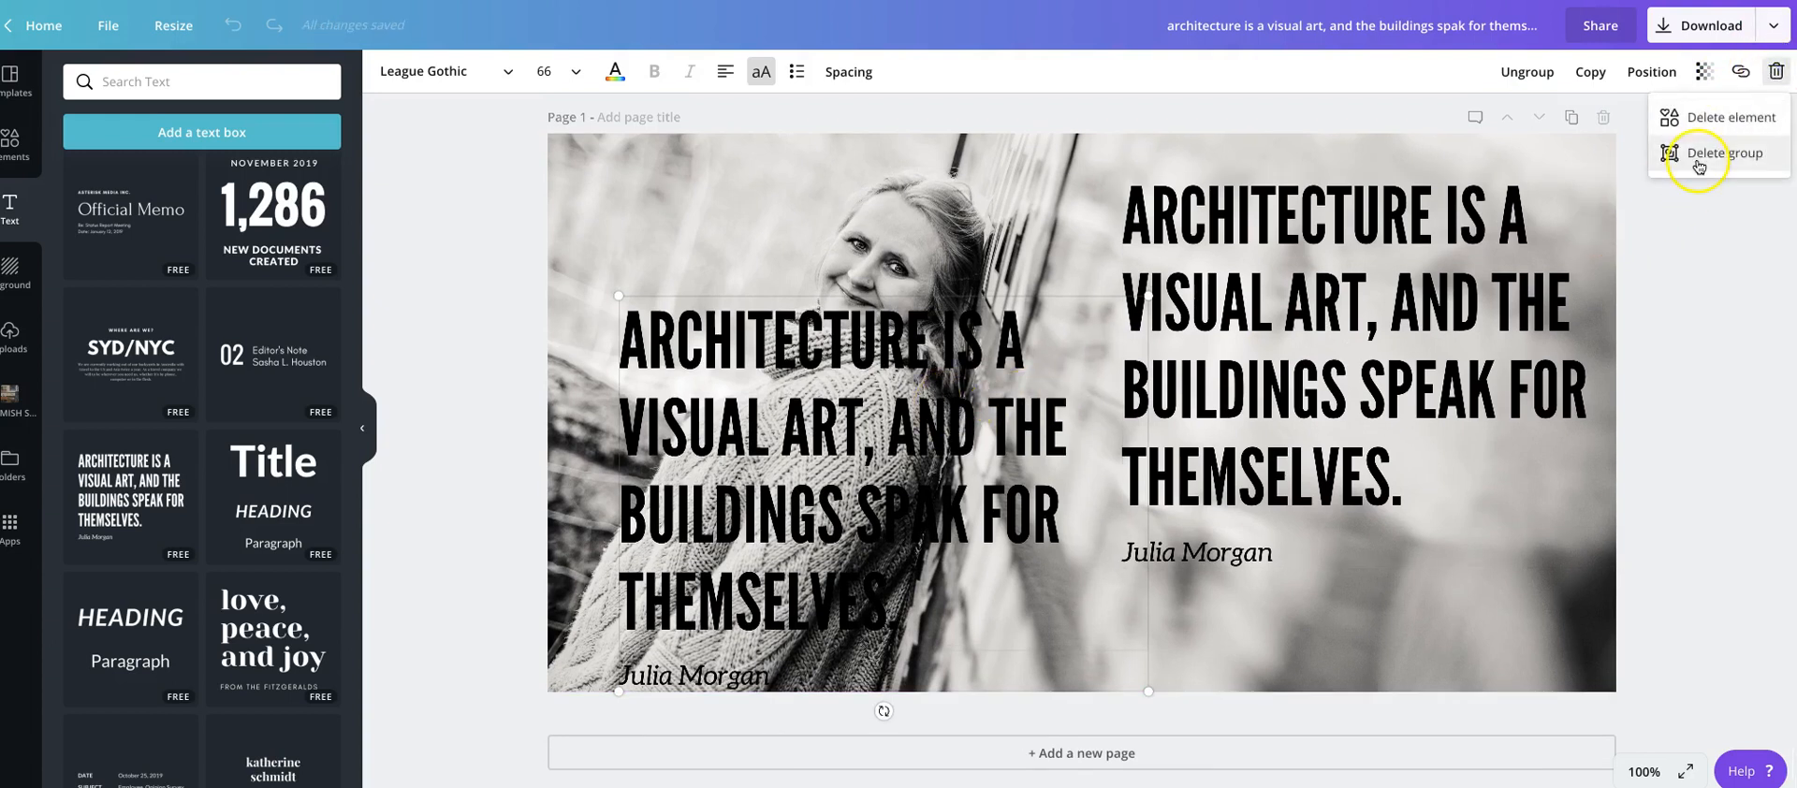
{"action": "left_click", "coordinate": [1731, 149]}
Replace the quote with "I CAN WRITE MY OWN STUFF ON HERE" and move the text group closer to the woman
{"action": "left_click", "coordinate": [1326, 411]}
{"action": "left_click_drag", "start_coordinate": [1403, 472], "coordinate": [1247, 203]}
{"action": "key", "text": "BackSpace"}
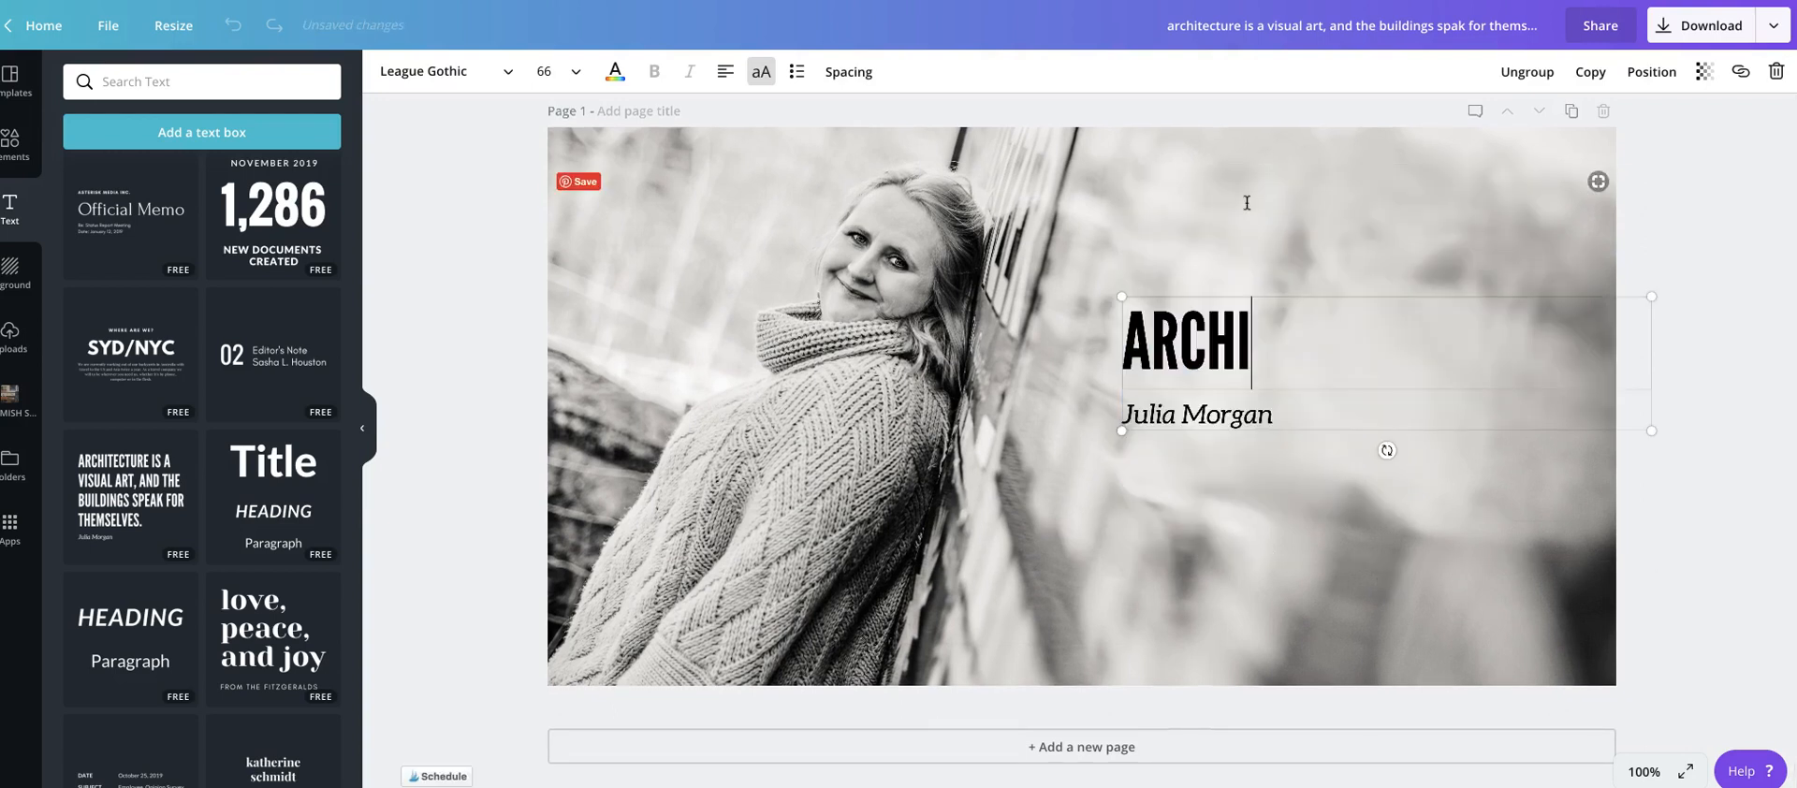
{"action": "key", "text": "BackSpace"}
{"action": "key", "text": "BackSpace"}
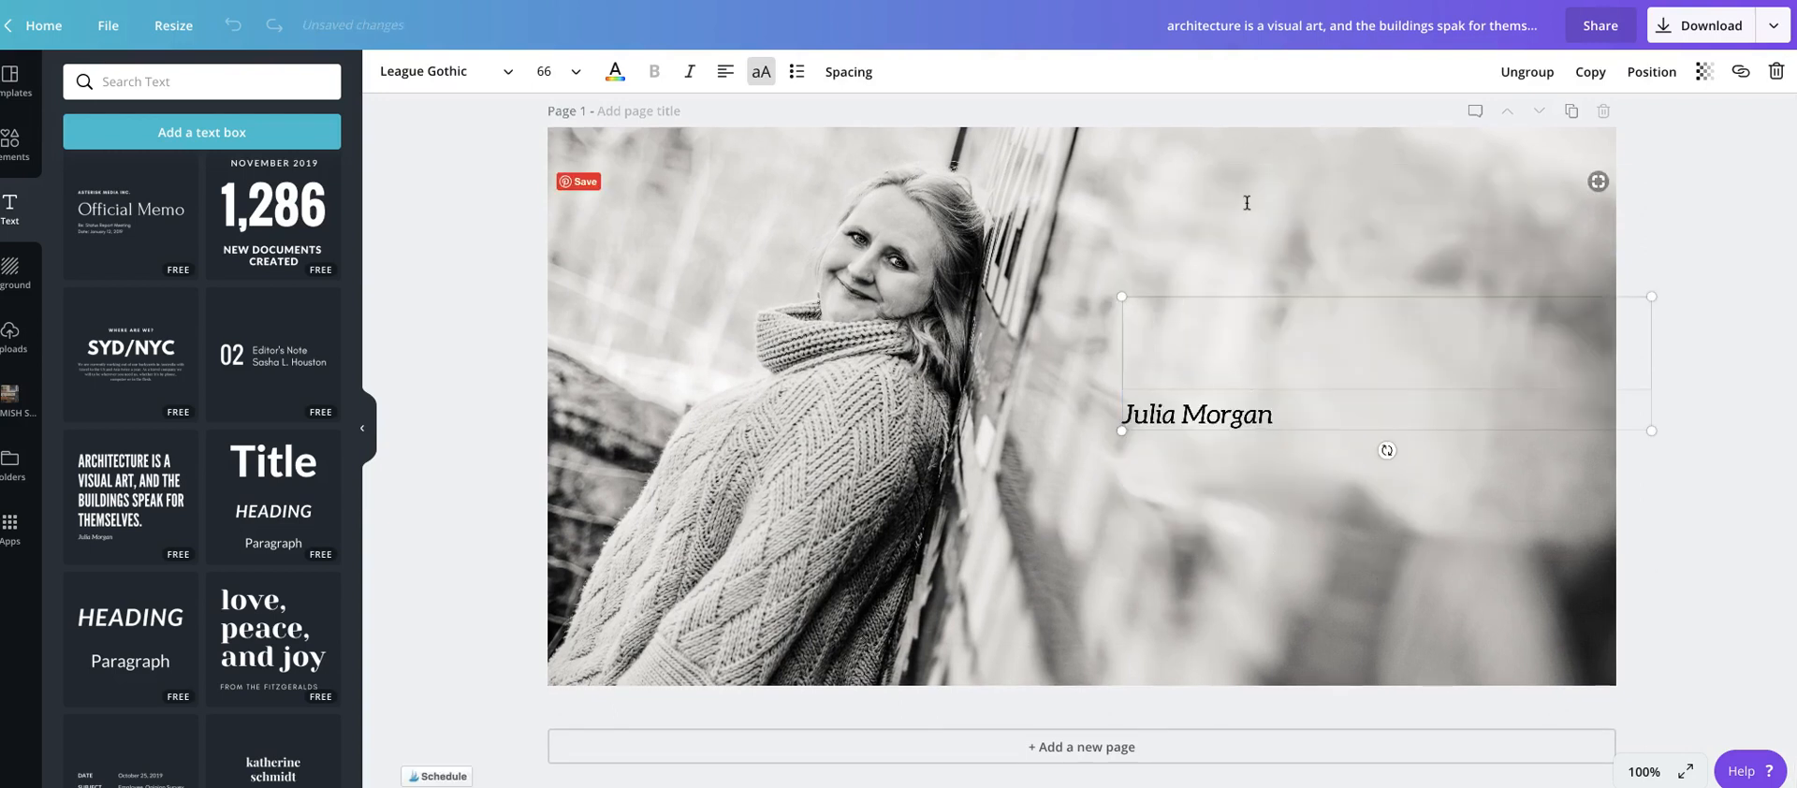
{"action": "type", "text": "I CAN WRITE MY "}
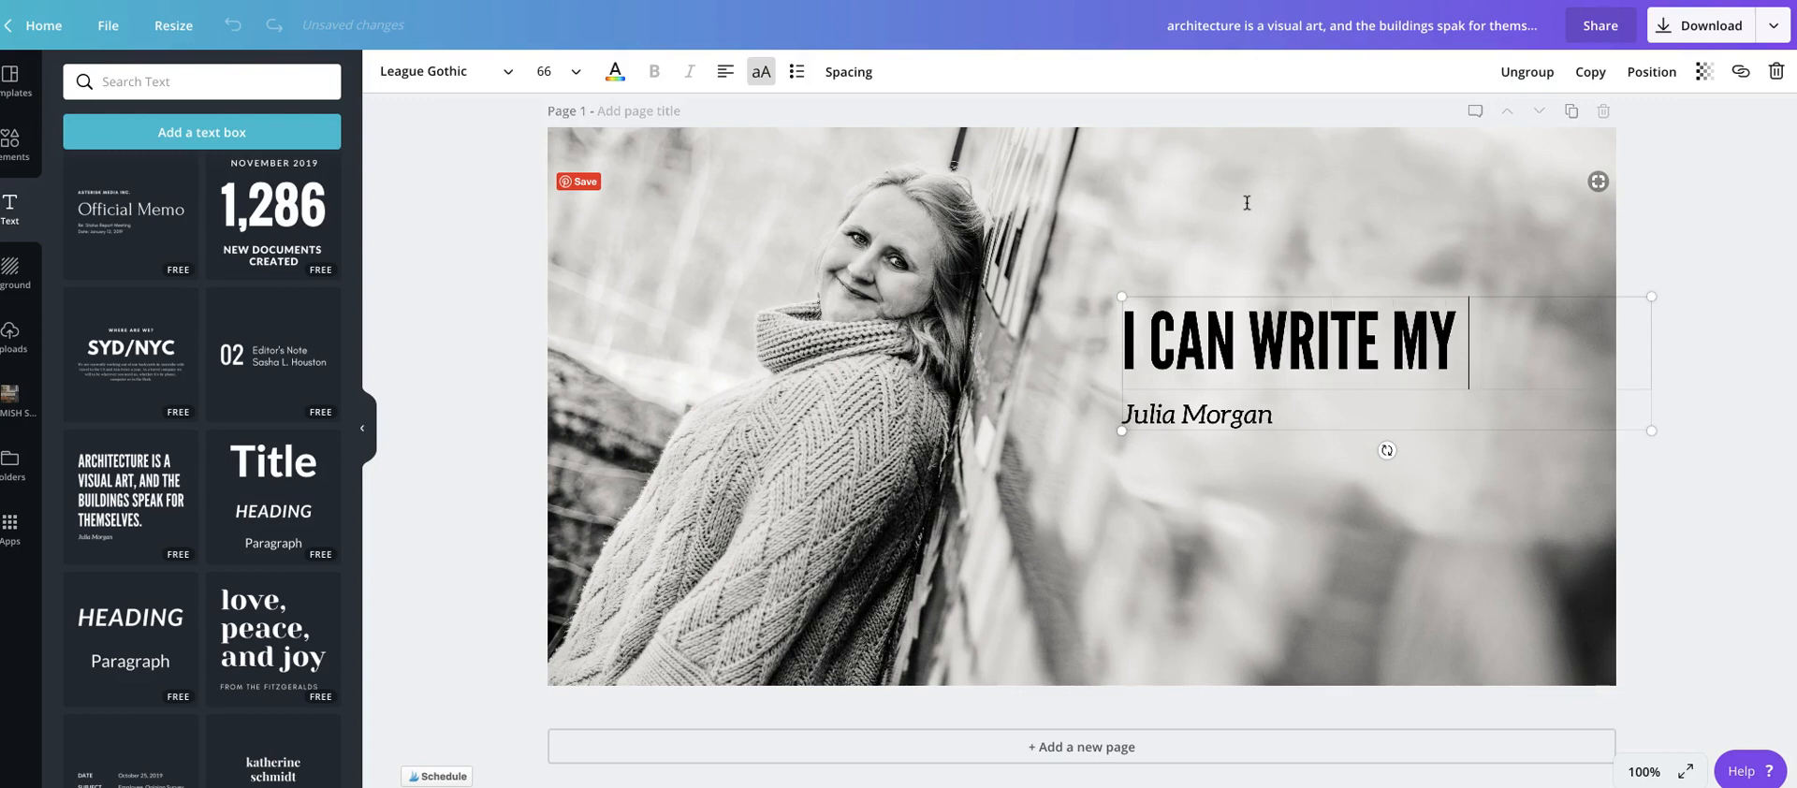
{"action": "type", "text": "OWN STUFF ON H"}
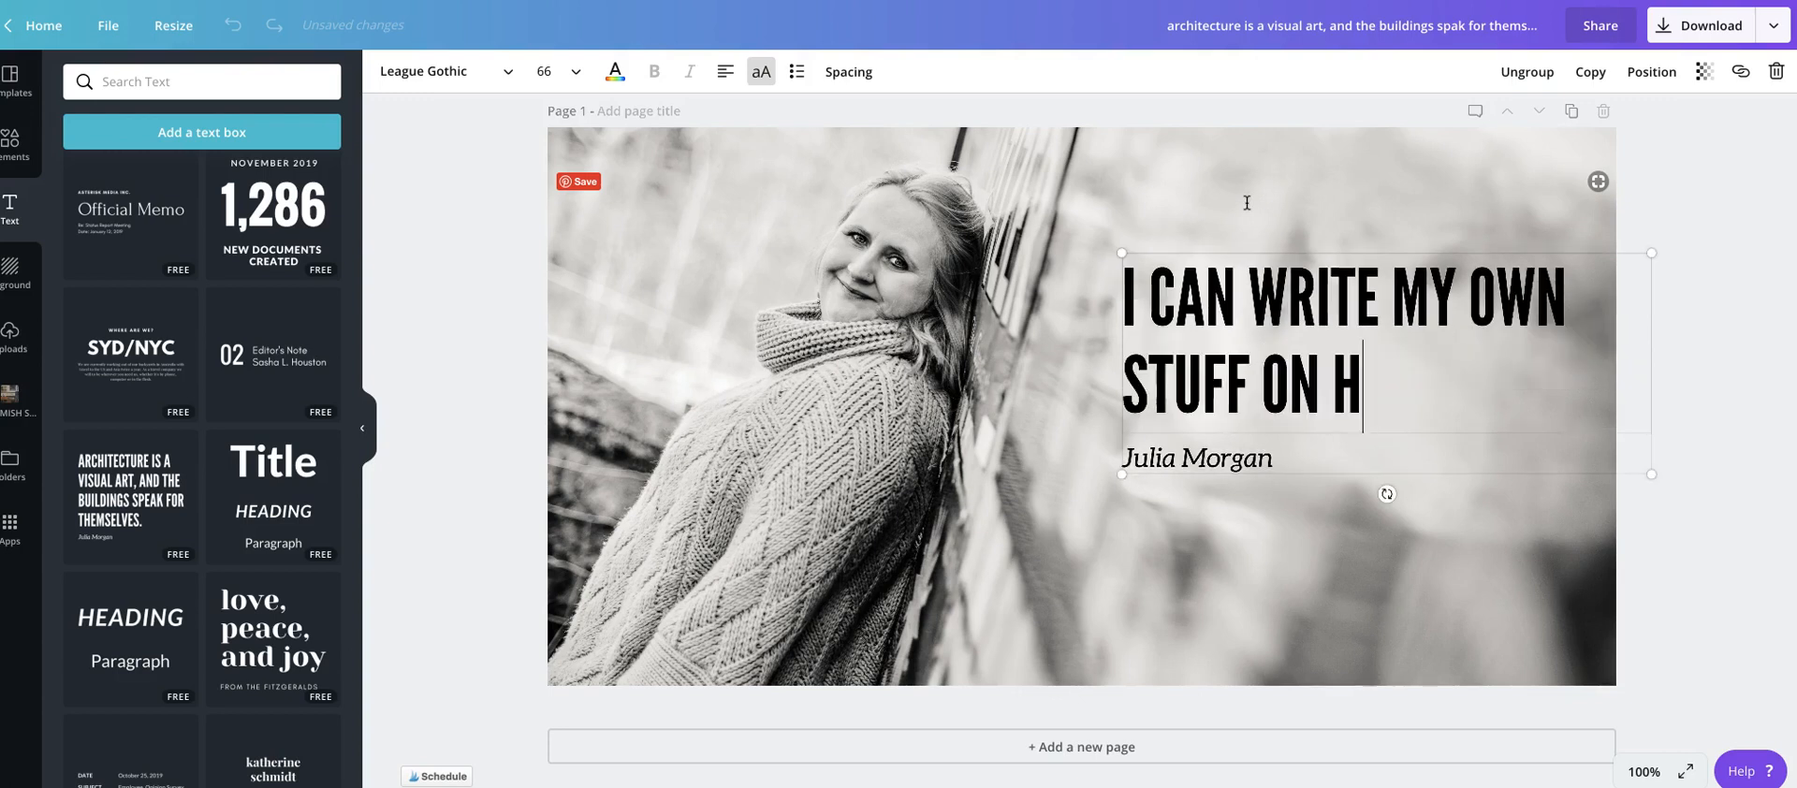
{"action": "type", "text": "ERE"}
{"action": "key", "text": "Escape"}
{"action": "left_click_drag", "start_coordinate": [1469, 333], "coordinate": [1046, 273]}
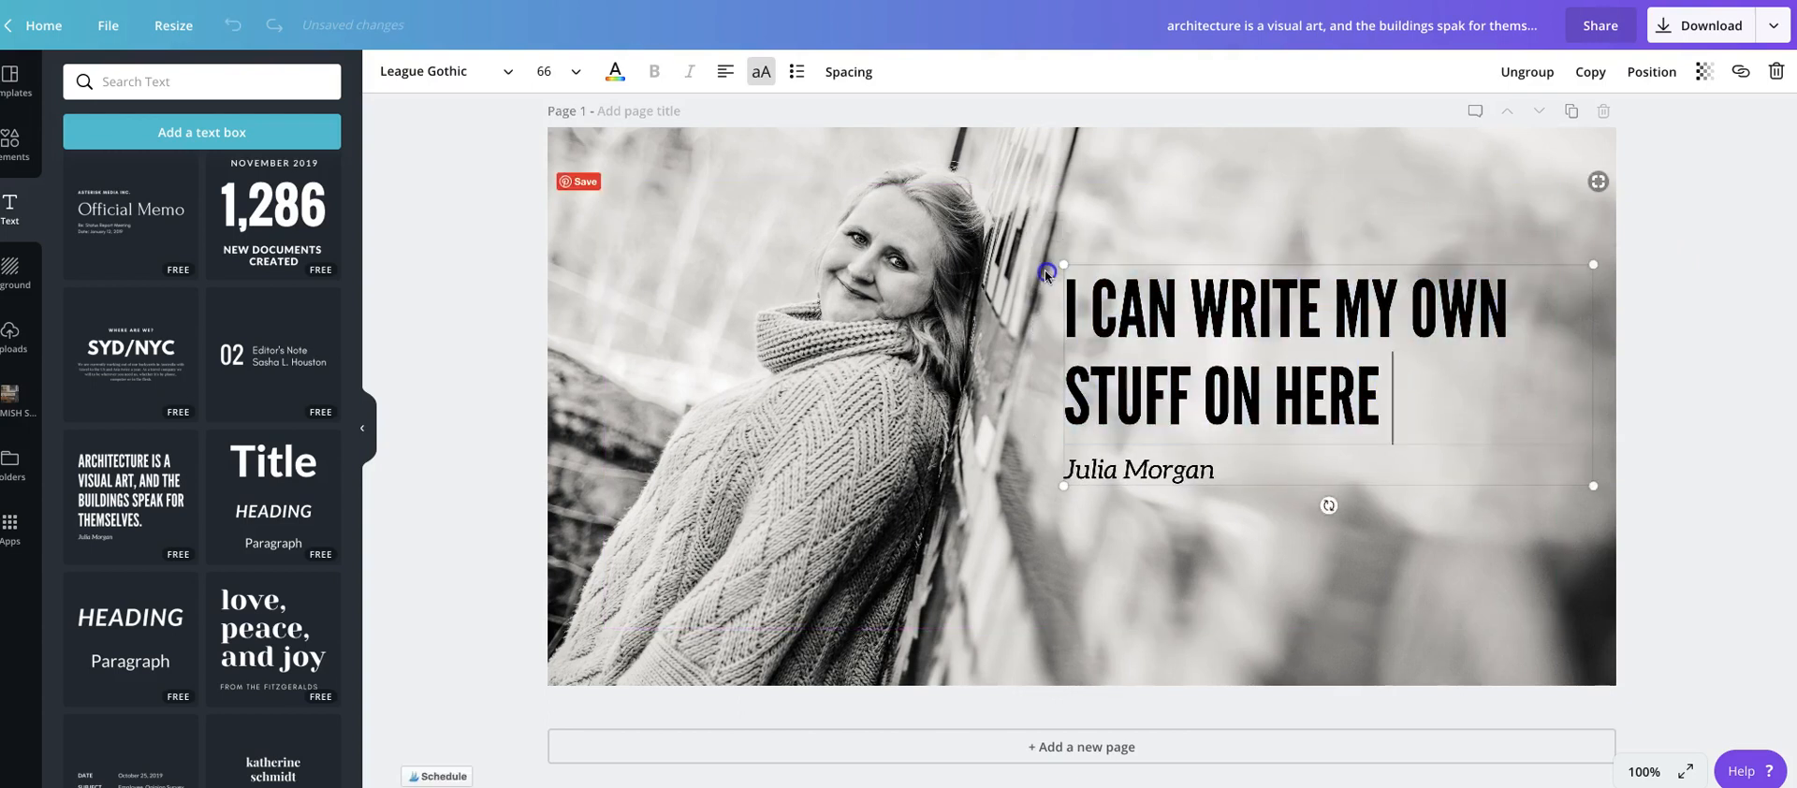
Recolour the "I CAN WRITE MY OWN STUFF ON HERE" text pink
{"action": "triple_click", "coordinate": [1265, 354]}
{"action": "left_click", "coordinate": [615, 71]}
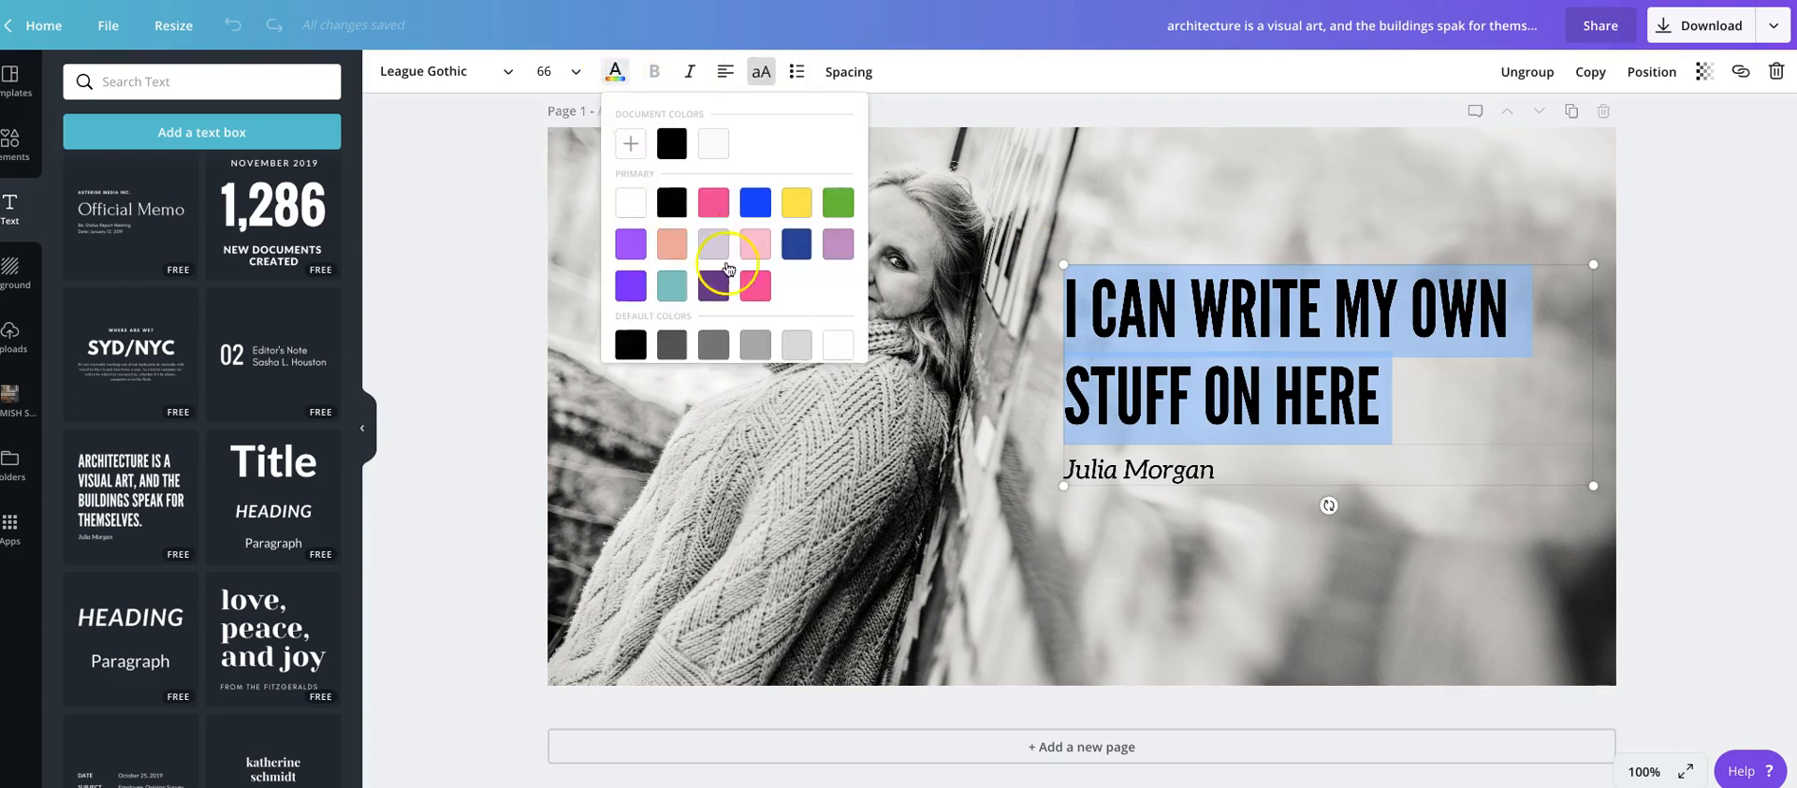
{"action": "left_click", "coordinate": [754, 284]}
{"action": "left_click", "coordinate": [1647, 278]}
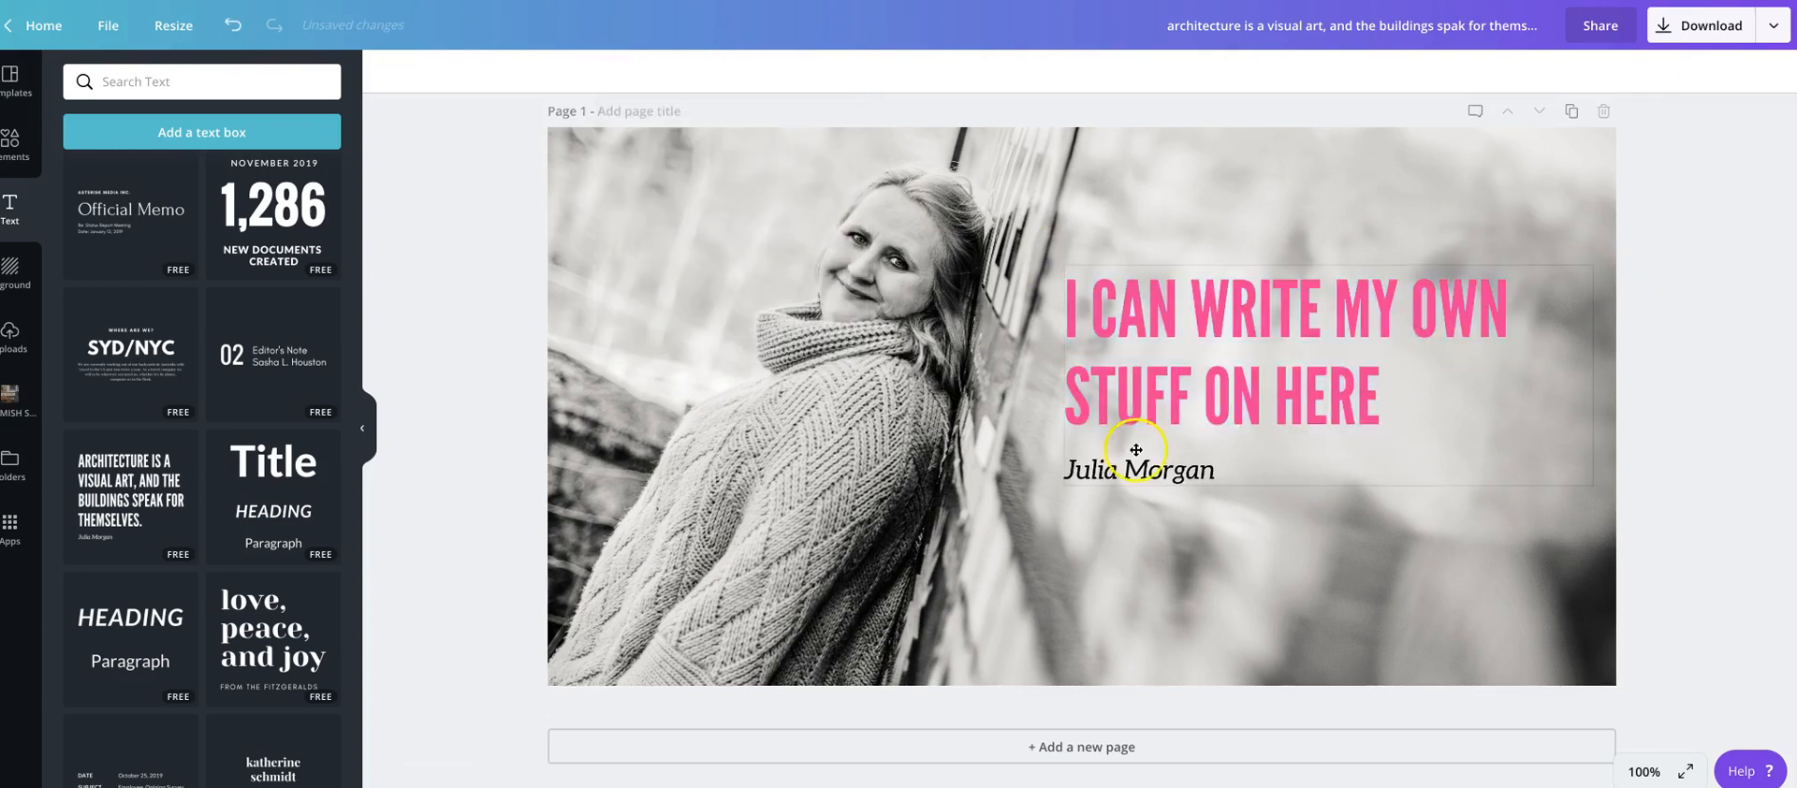
Change the font of the pink quote to MOON GET!
{"action": "triple_click", "coordinate": [1353, 339]}
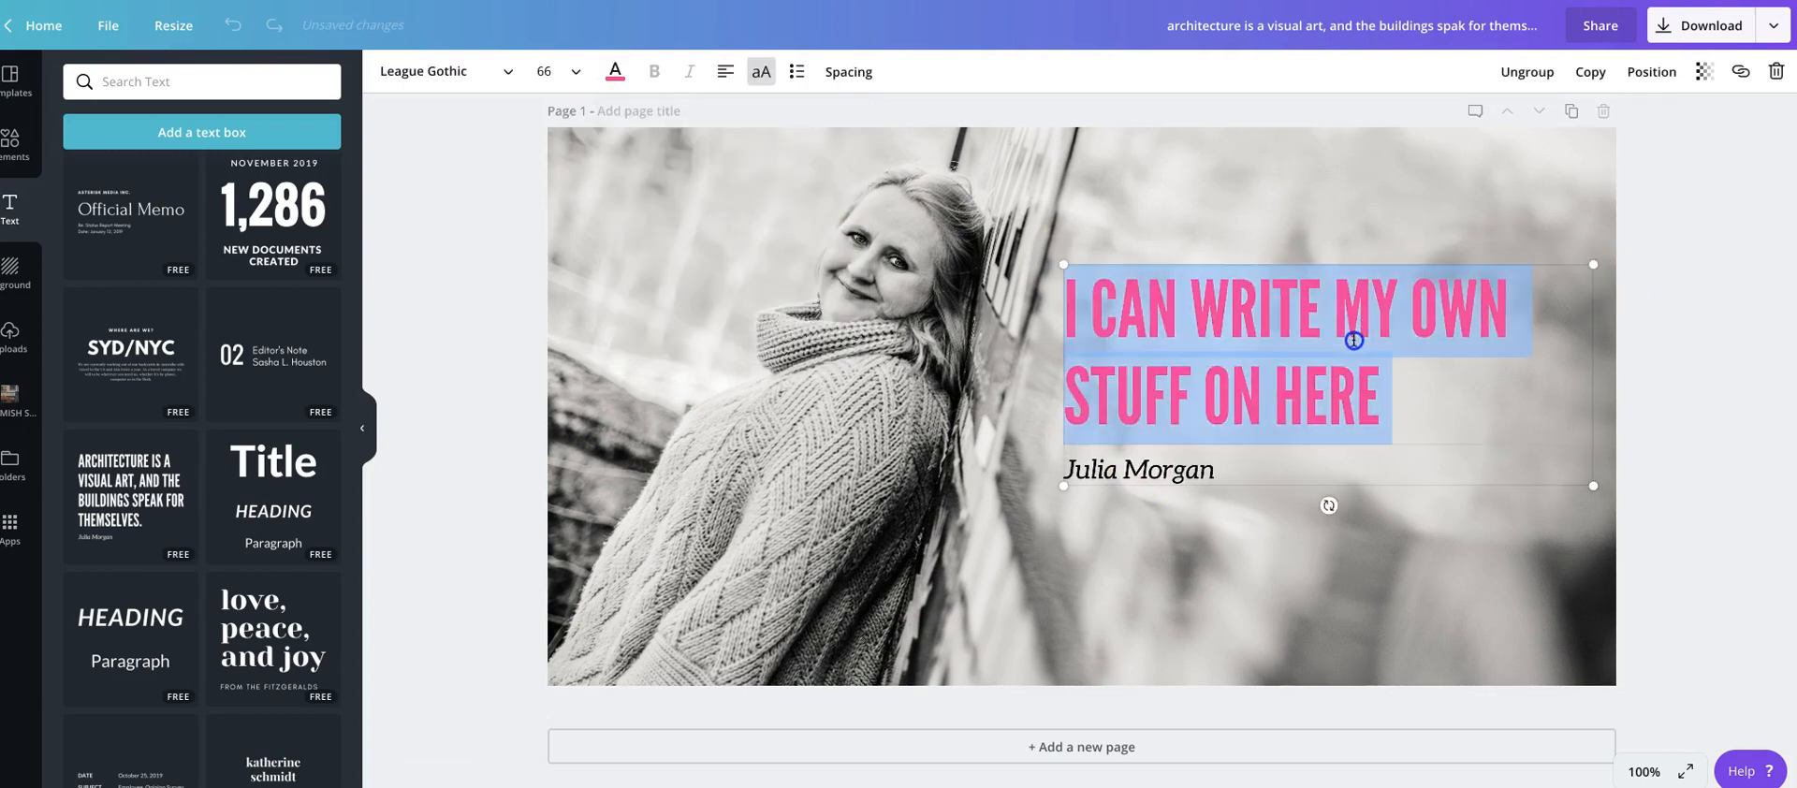
{"action": "left_click", "coordinate": [482, 71]}
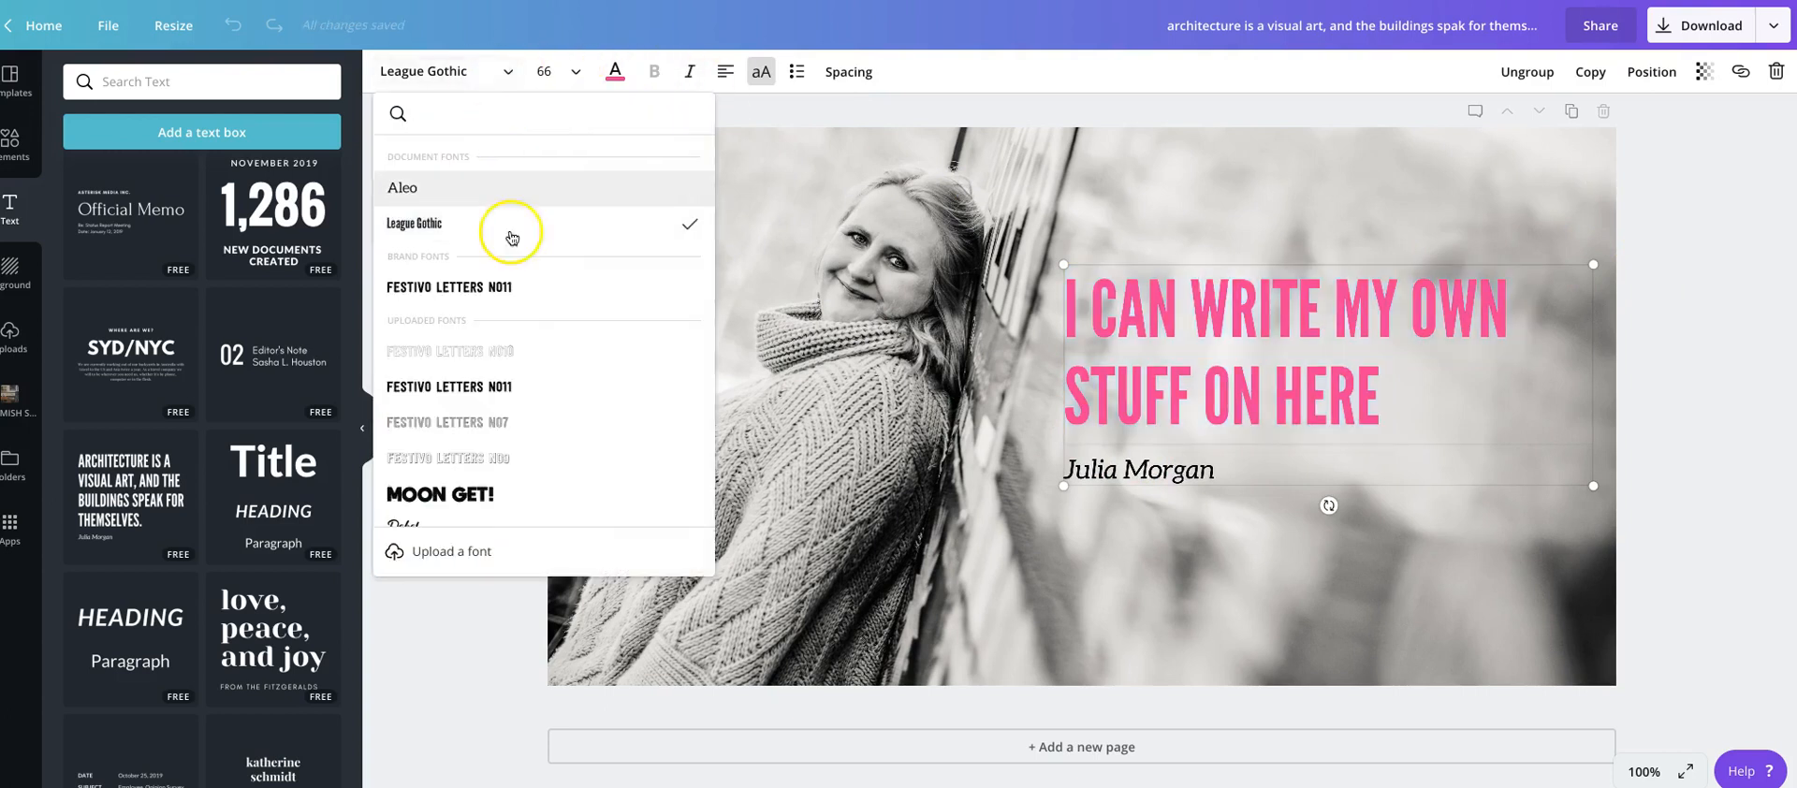
{"action": "scroll", "coordinate": [529, 336], "scroll_direction": "down", "scroll_amount": 1}
{"action": "left_click", "coordinate": [490, 487]}
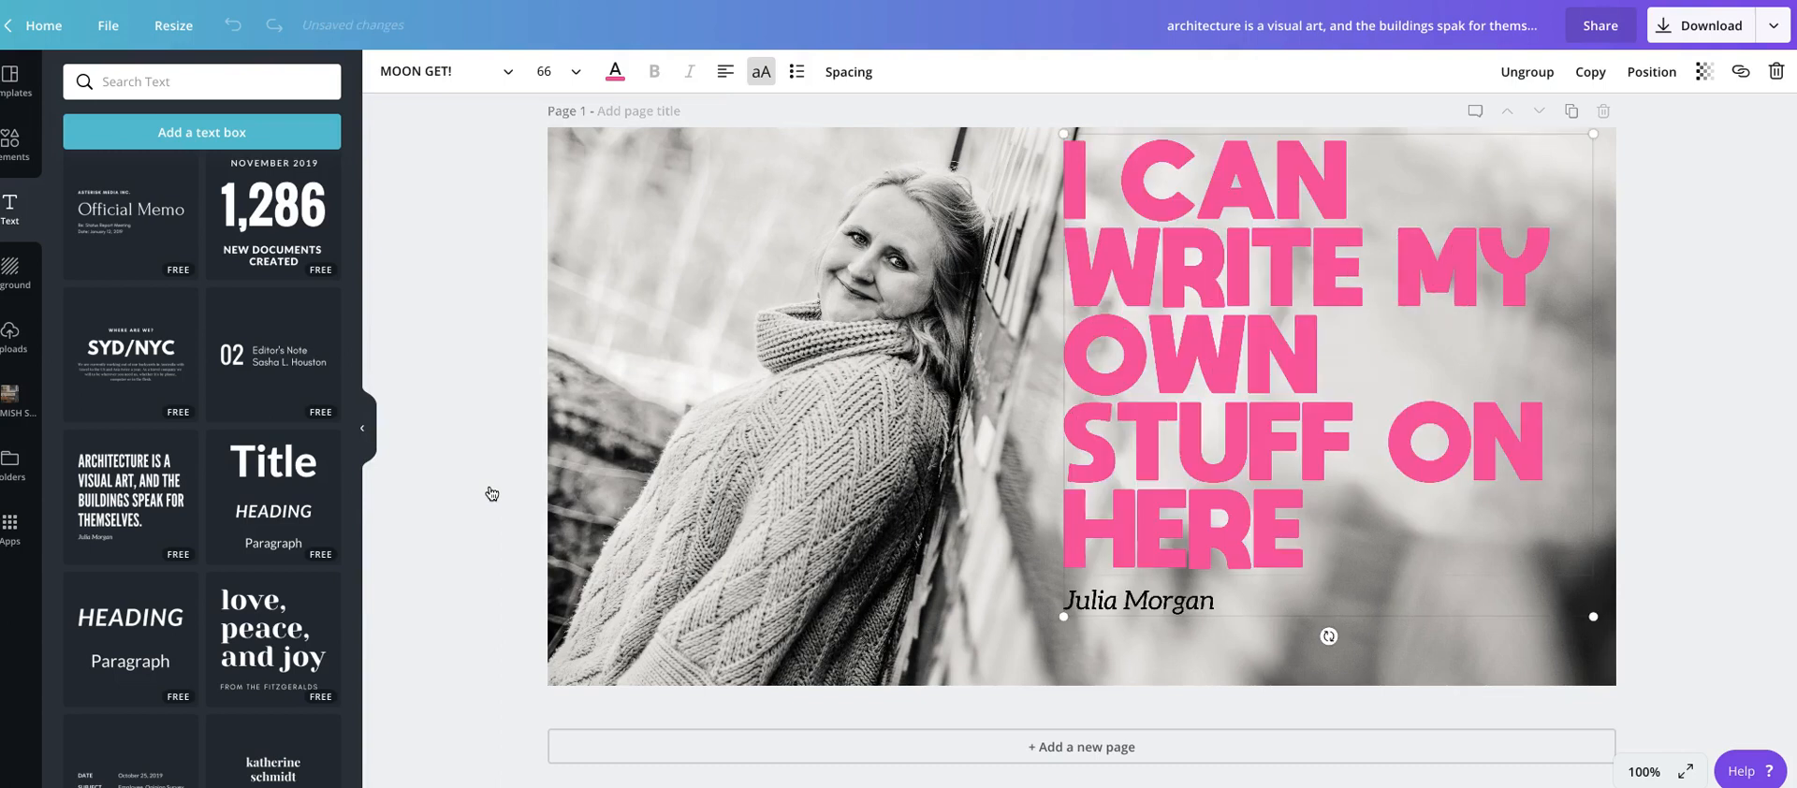
Set the pink quote's font size to 42
{"action": "left_click", "coordinate": [558, 86]}
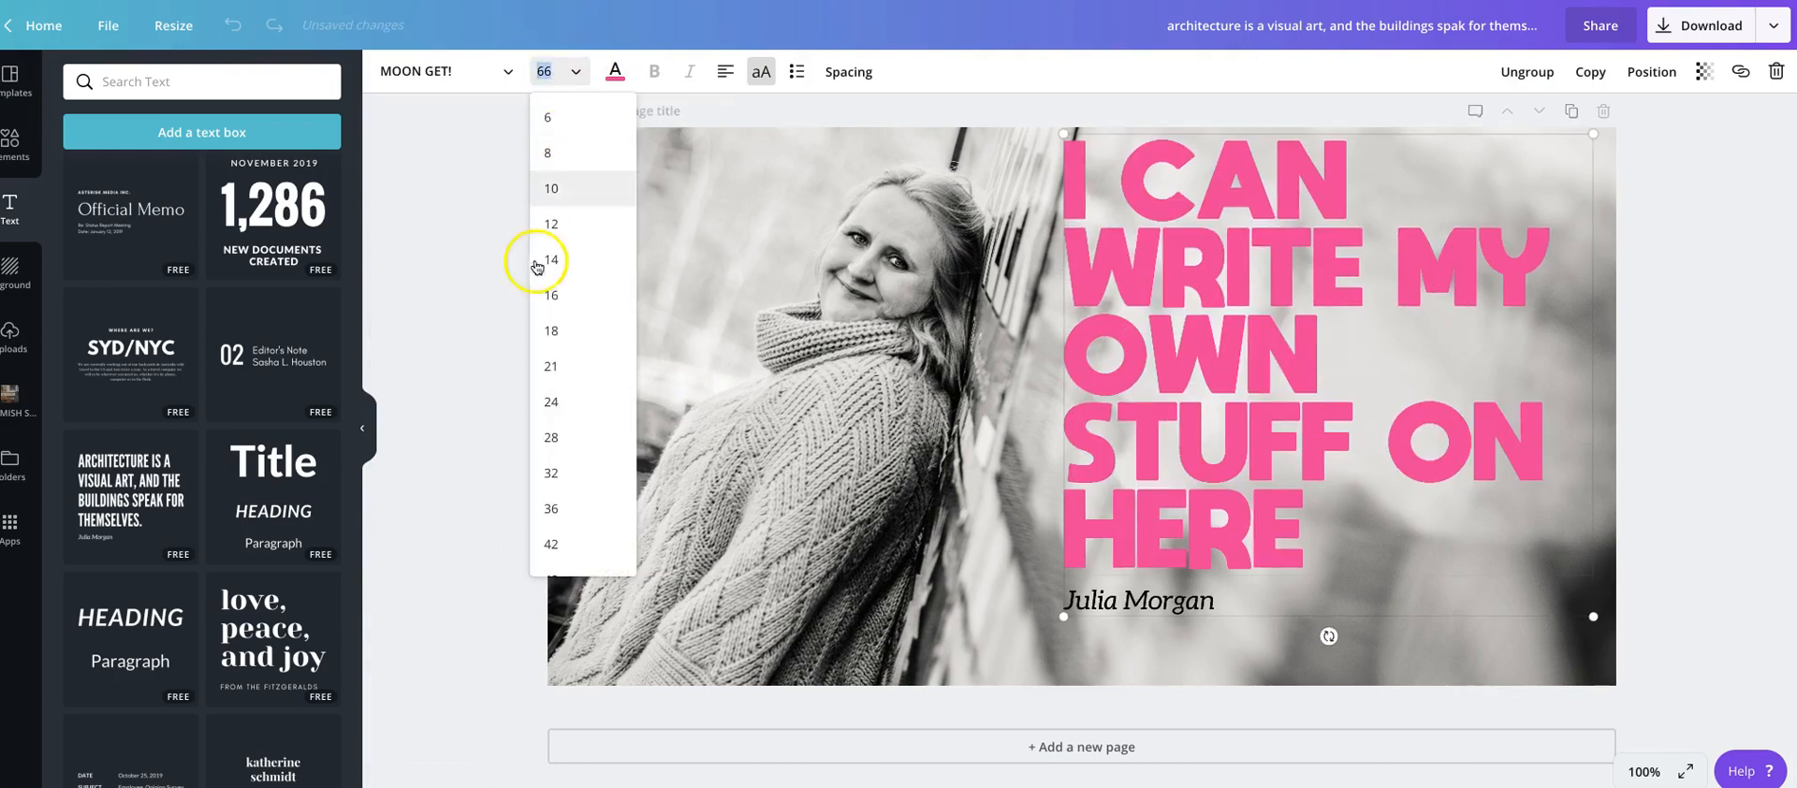
{"action": "left_click", "coordinate": [570, 487]}
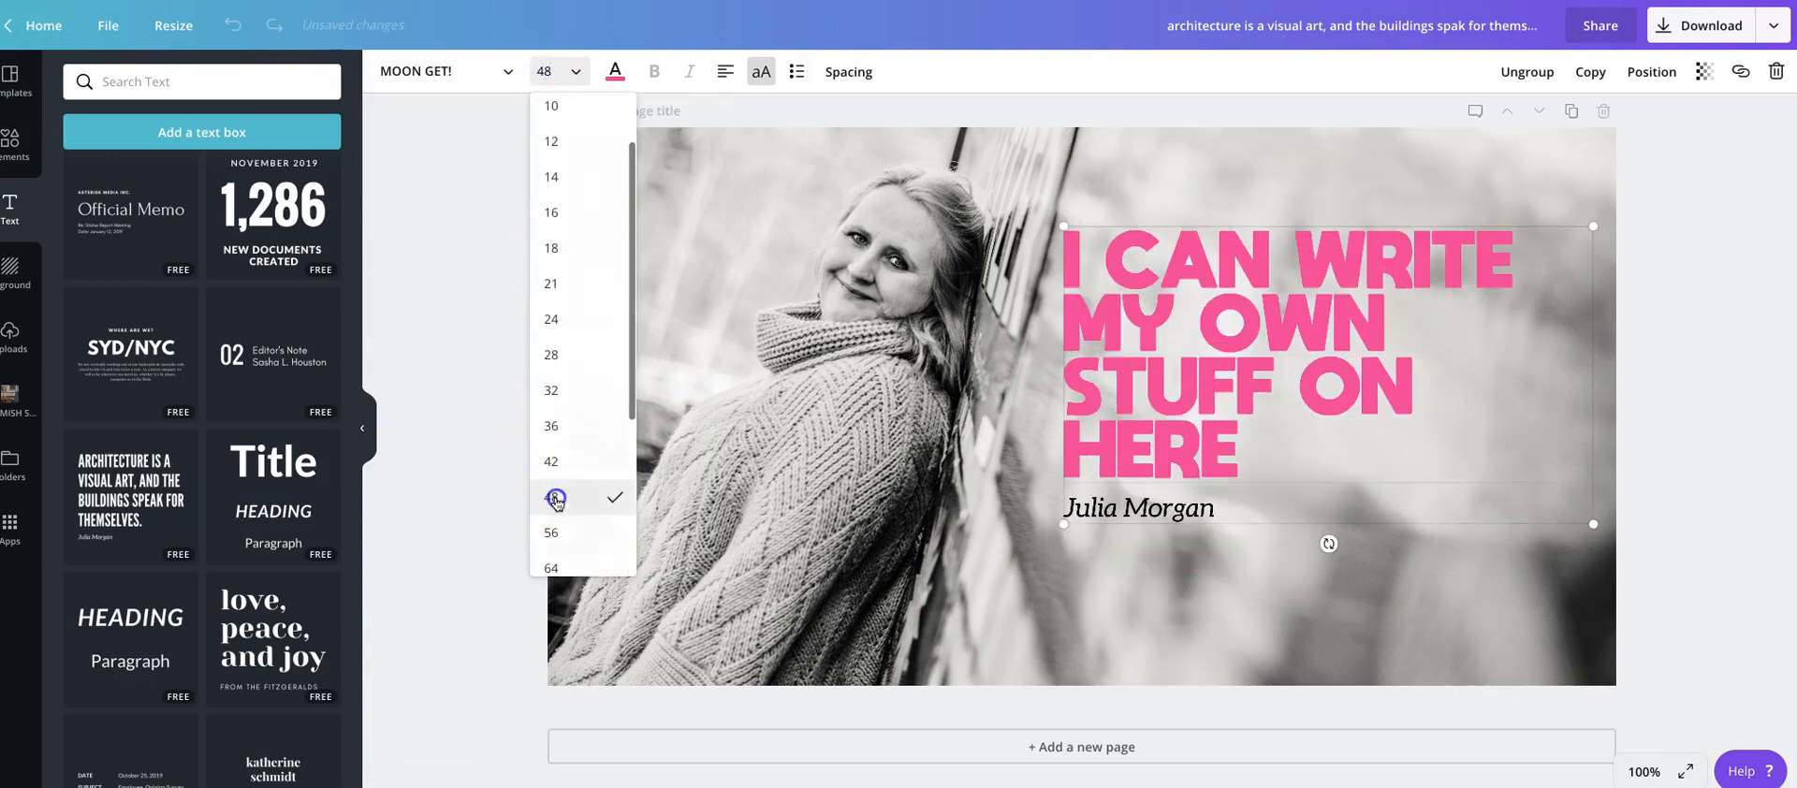
{"action": "left_click", "coordinate": [538, 70]}
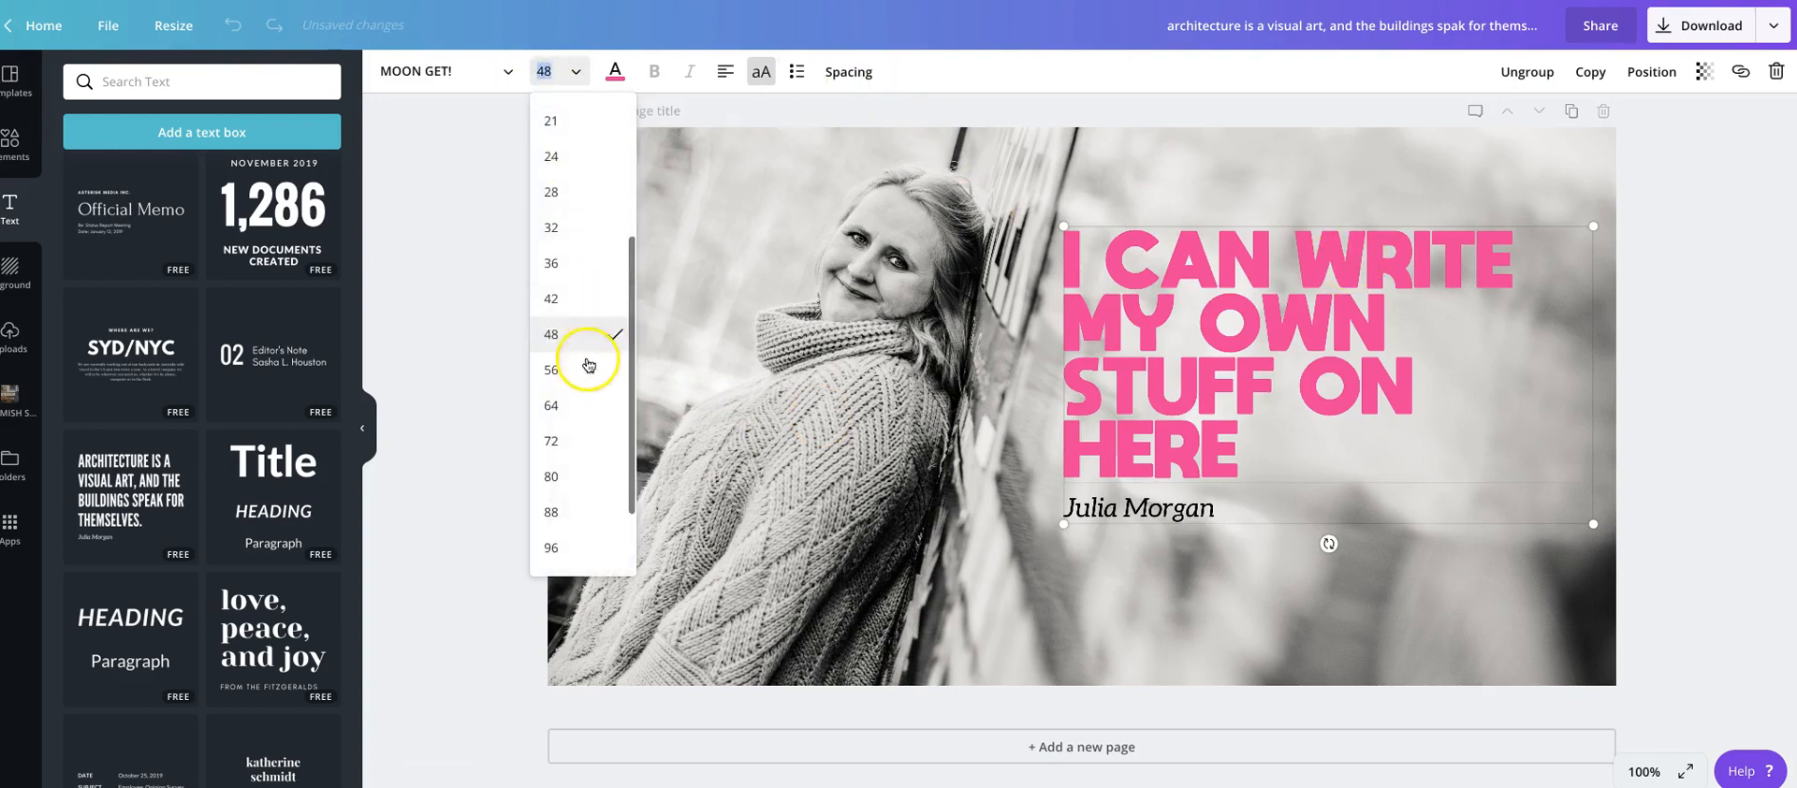
{"action": "left_click", "coordinate": [585, 309]}
{"action": "left_click", "coordinate": [1720, 397]}
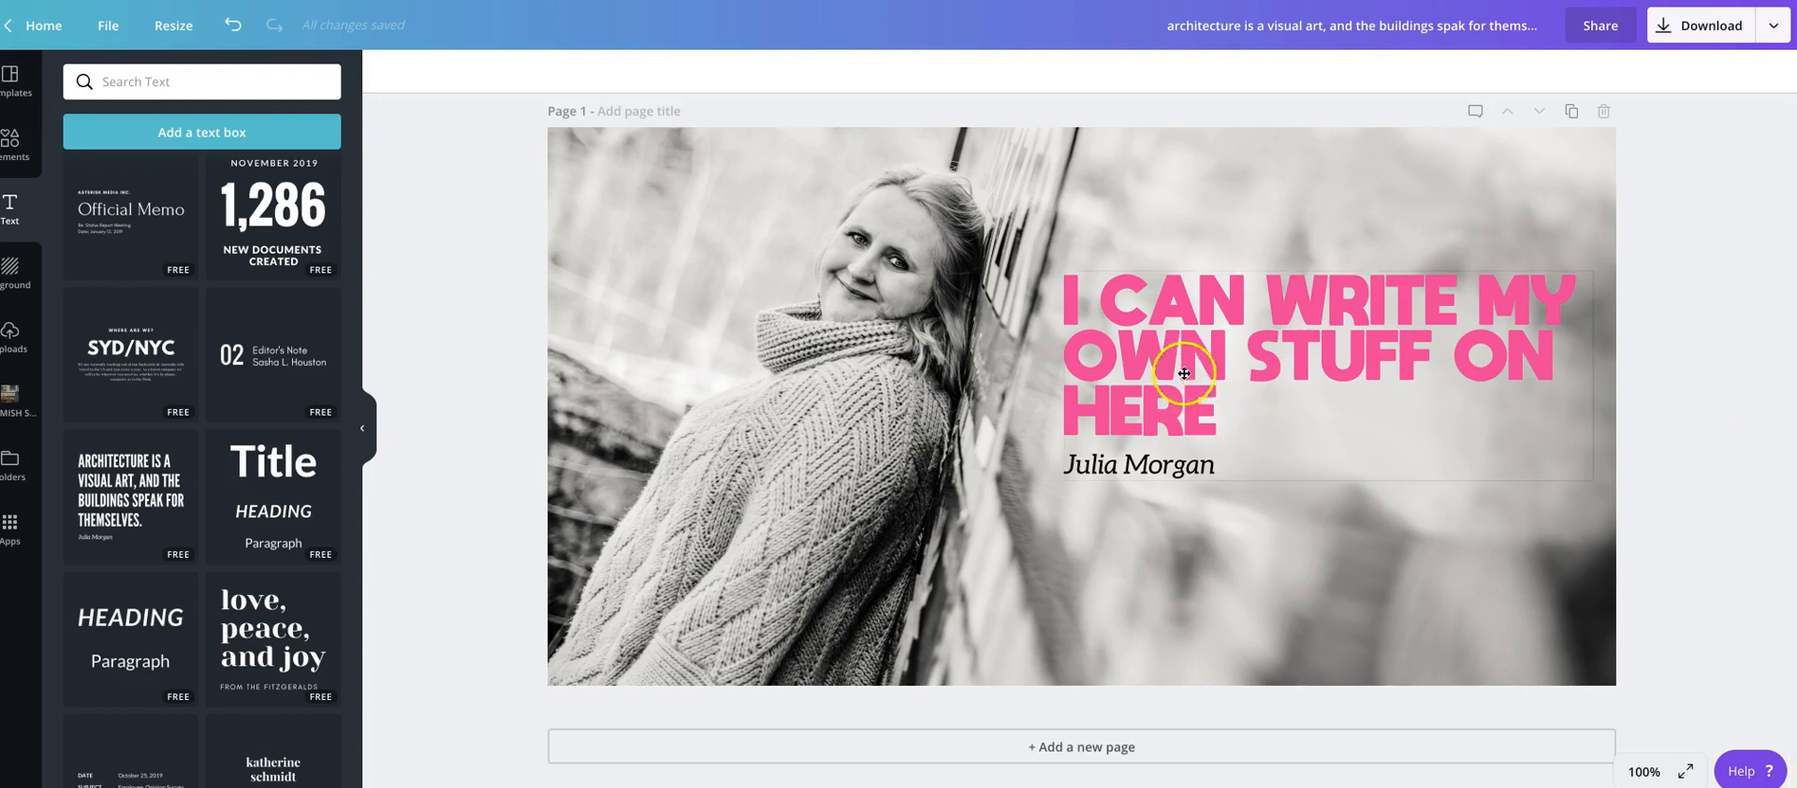
Delete the whole quote text group and the woman's black-and-white photo to empty the page
{"action": "left_click", "coordinate": [1255, 290]}
{"action": "left_click", "coordinate": [1777, 72]}
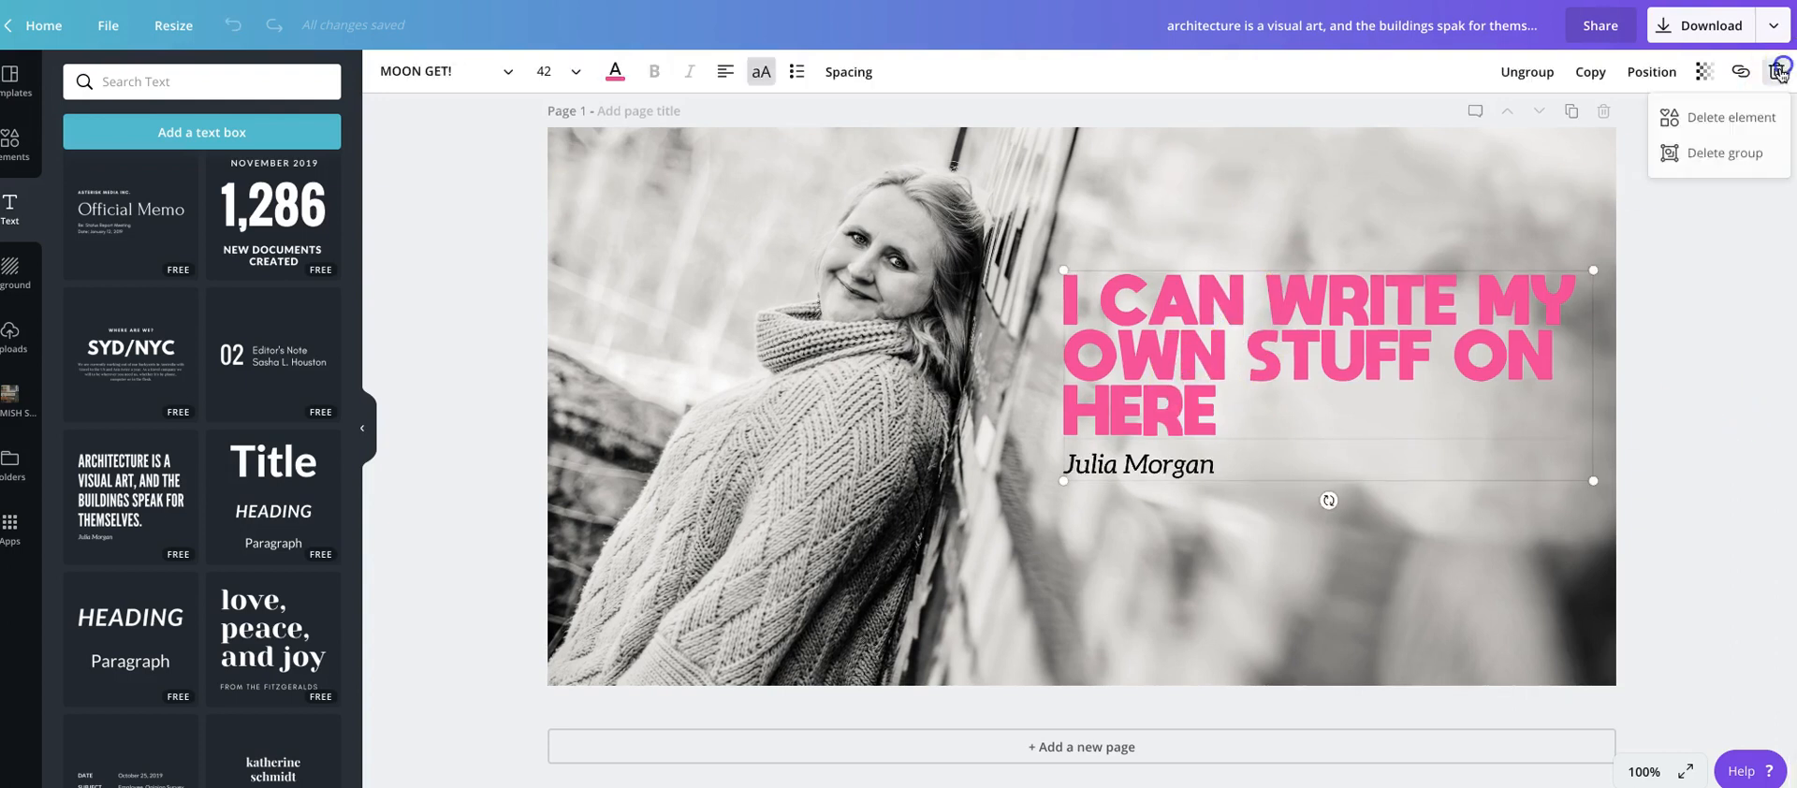
{"action": "left_click", "coordinate": [1724, 153]}
{"action": "left_click", "coordinate": [1435, 249]}
{"action": "key", "text": "Delete"}
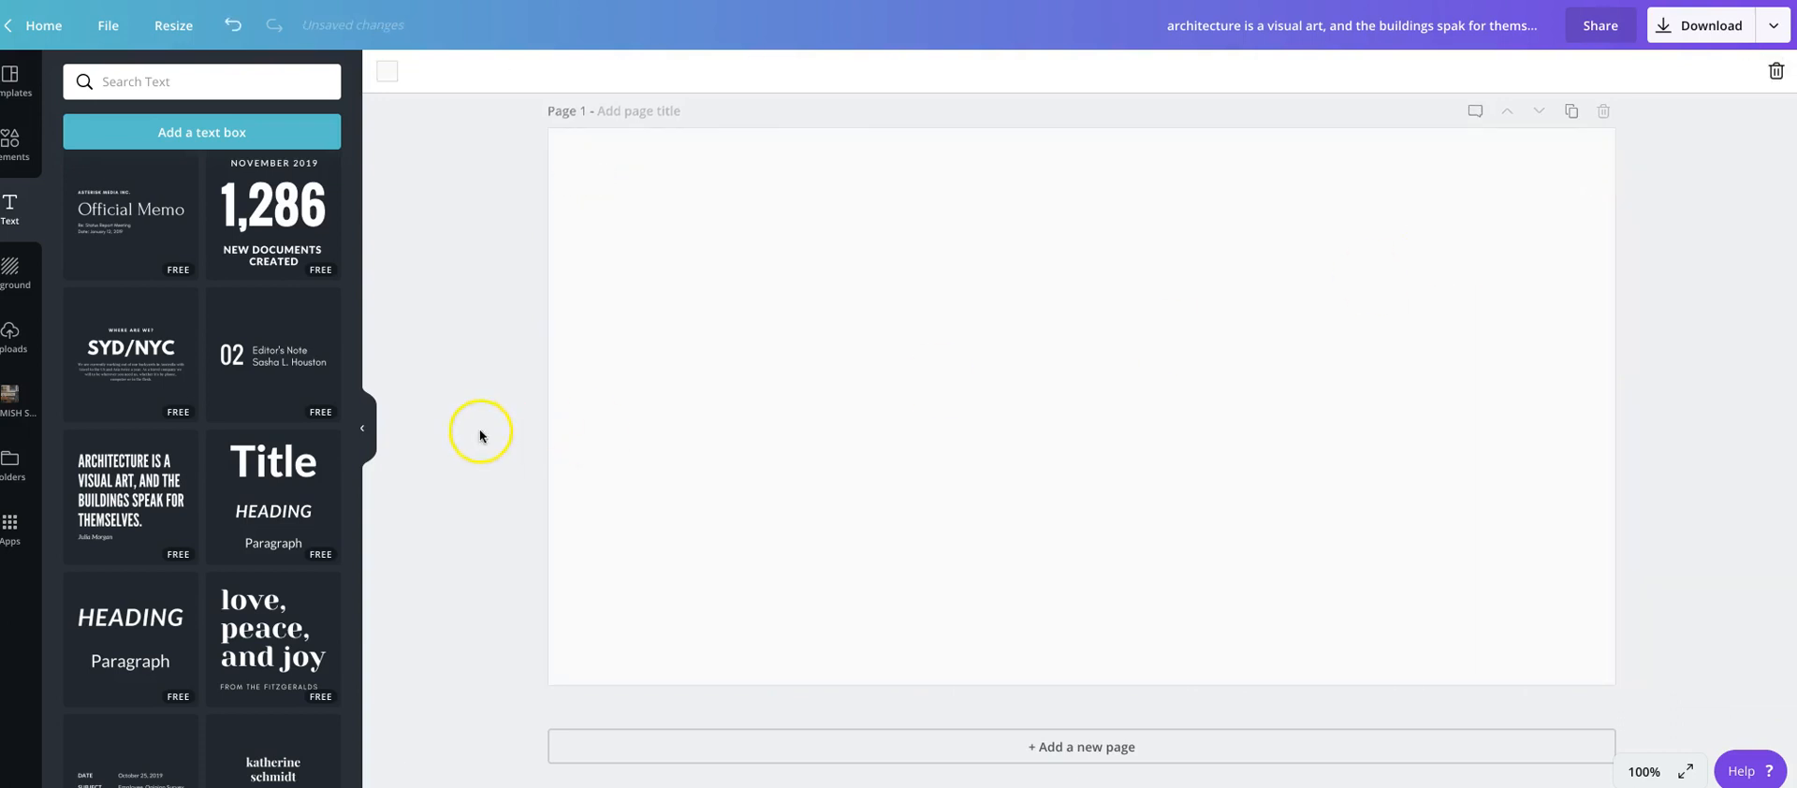
Insert the folder photo of the woman balancing on the railway track and enlarge it to fill the page
{"action": "left_click", "coordinate": [11, 398]}
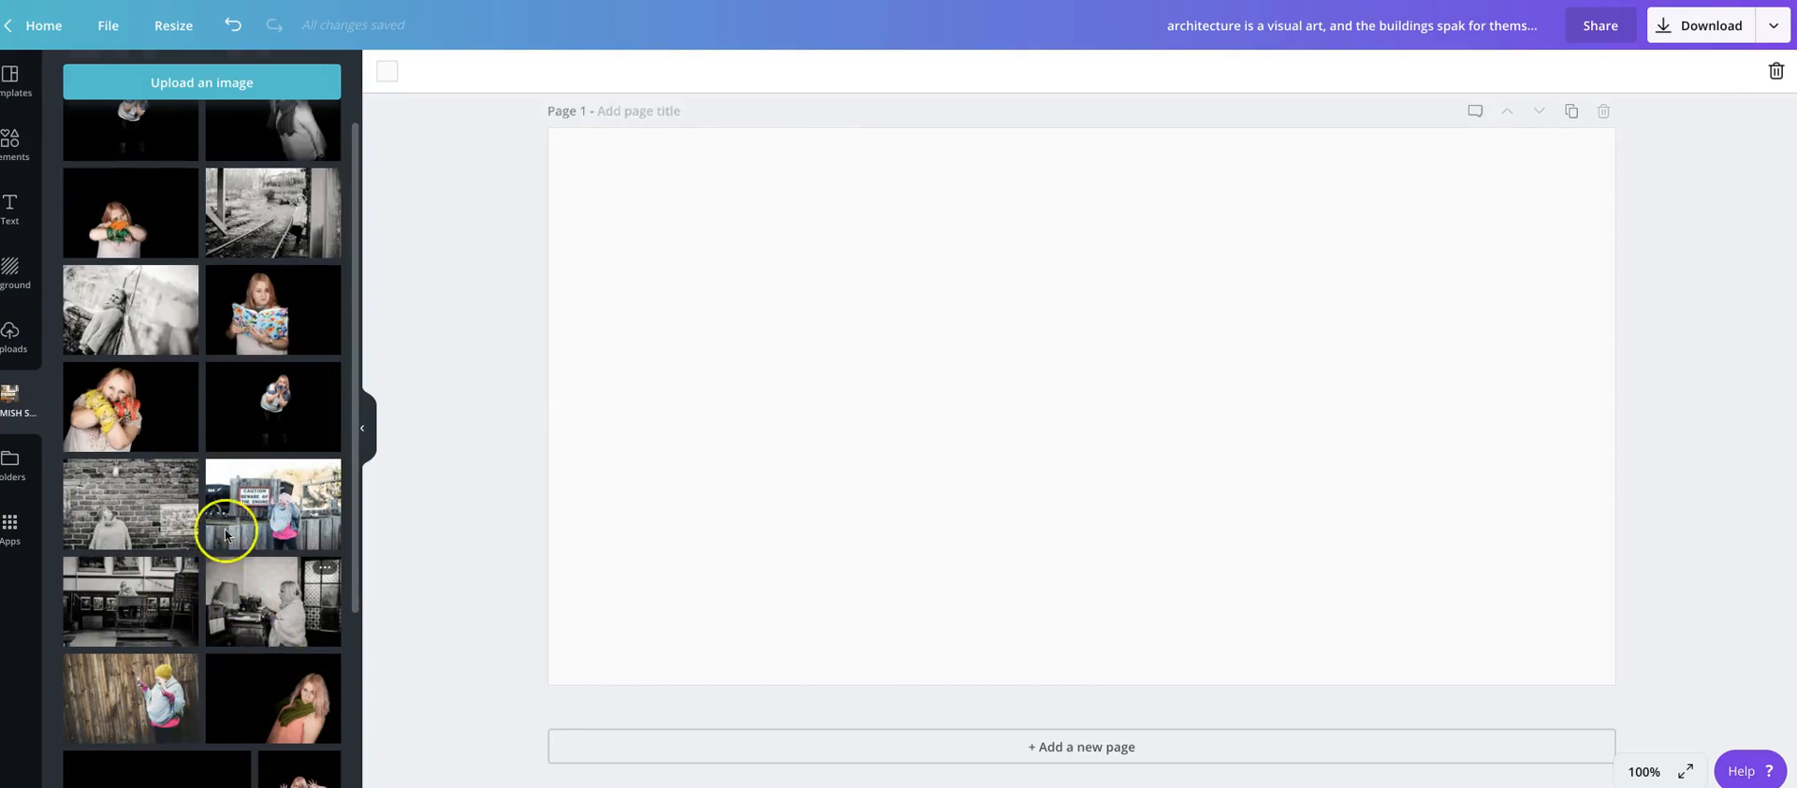
{"action": "scroll", "coordinate": [221, 520], "scroll_direction": "up", "scroll_amount": 1}
{"action": "scroll", "coordinate": [217, 510], "scroll_direction": "down", "scroll_amount": 6}
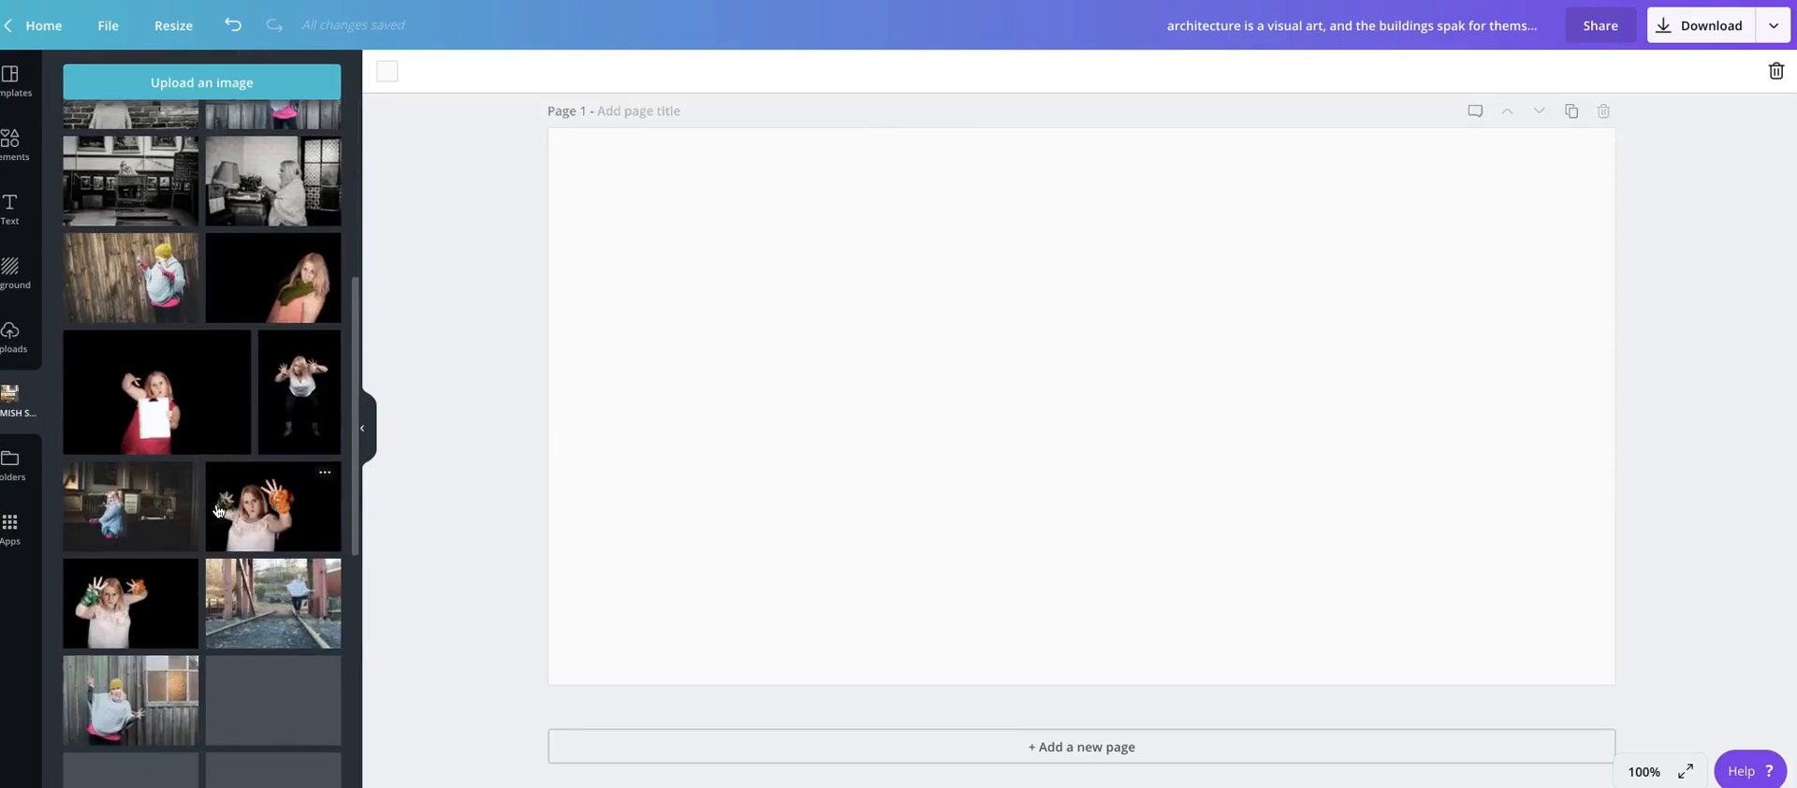
{"action": "scroll", "coordinate": [217, 510], "scroll_direction": "down", "scroll_amount": 2}
{"action": "left_click", "coordinate": [281, 353]}
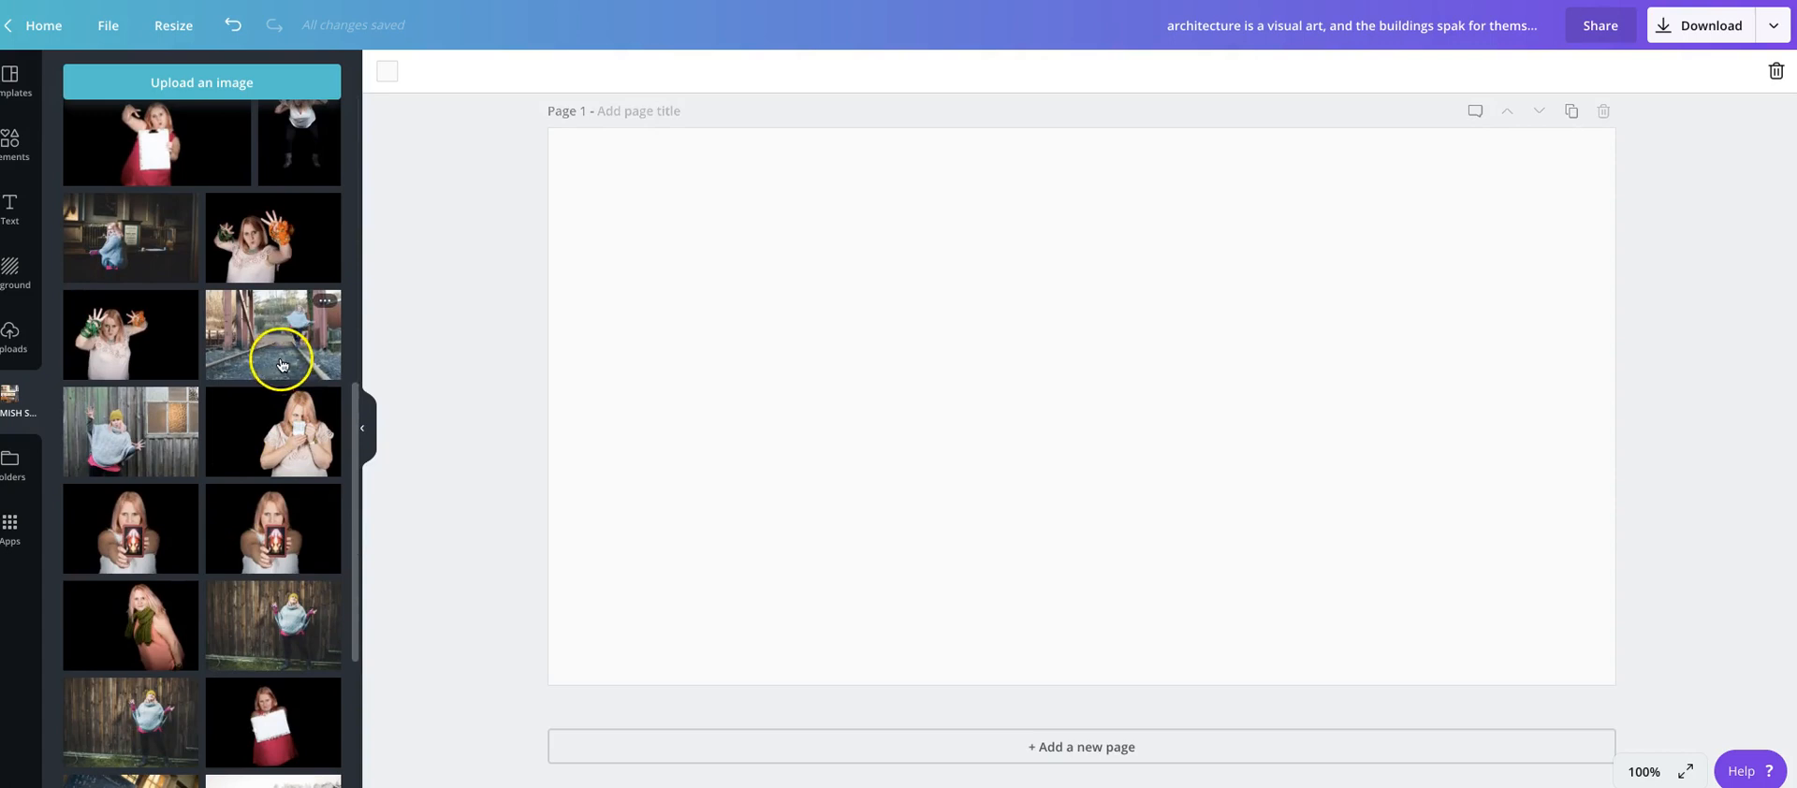
{"action": "left_click_drag", "start_coordinate": [746, 185], "coordinate": [599, 179]}
{"action": "left_click_drag", "start_coordinate": [1418, 629], "coordinate": [1679, 773]}
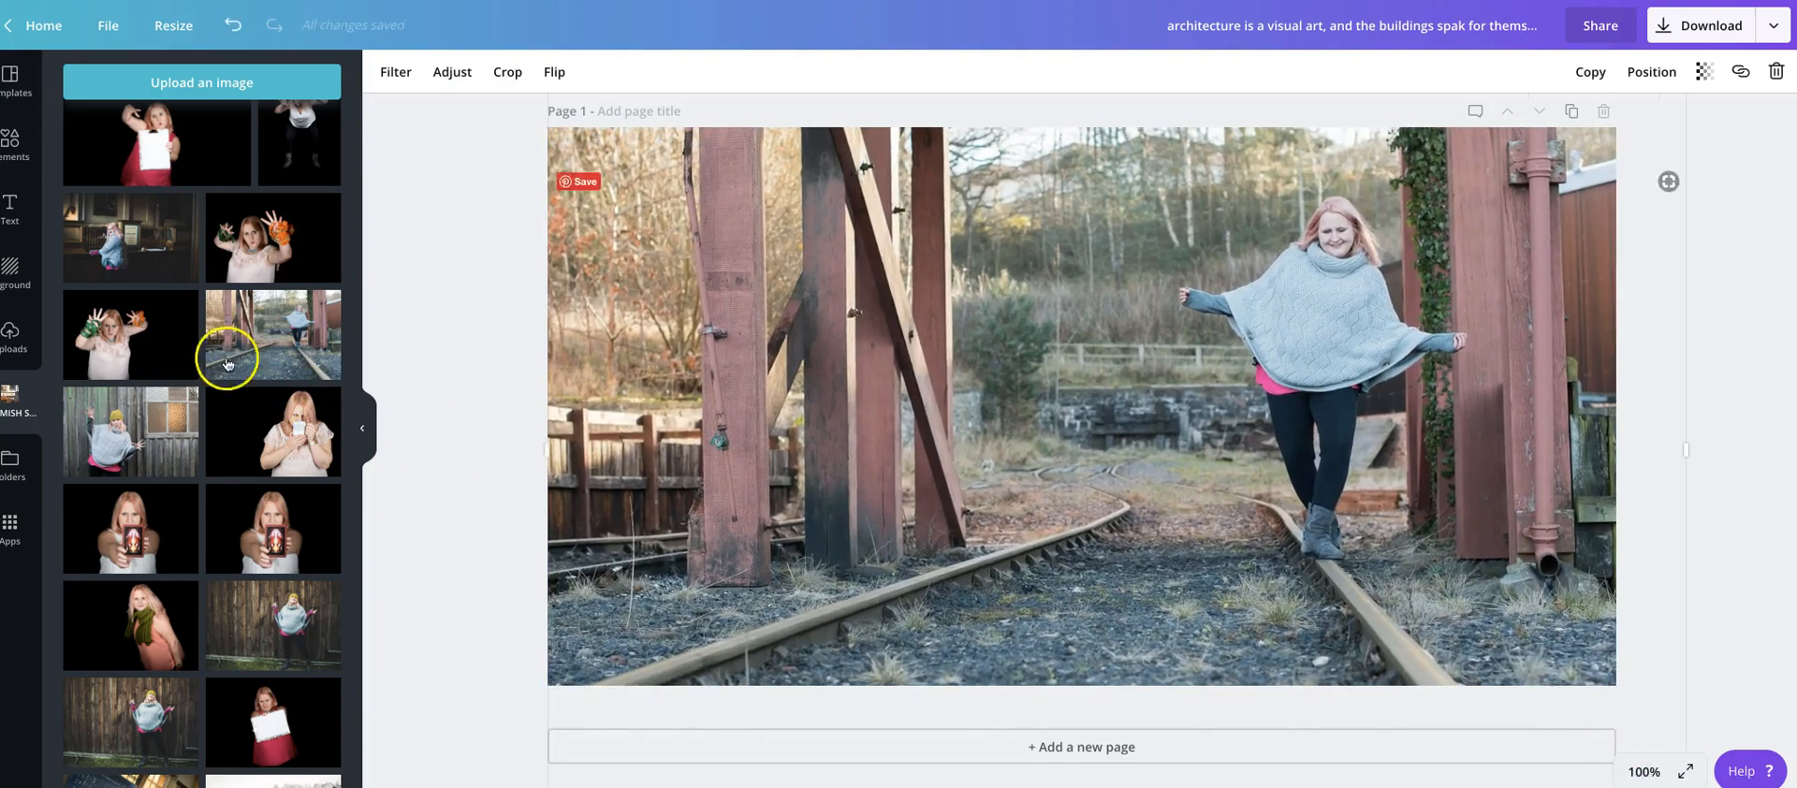
Add a text box reading "text about the image" over the railway photo
{"action": "left_click", "coordinate": [12, 208]}
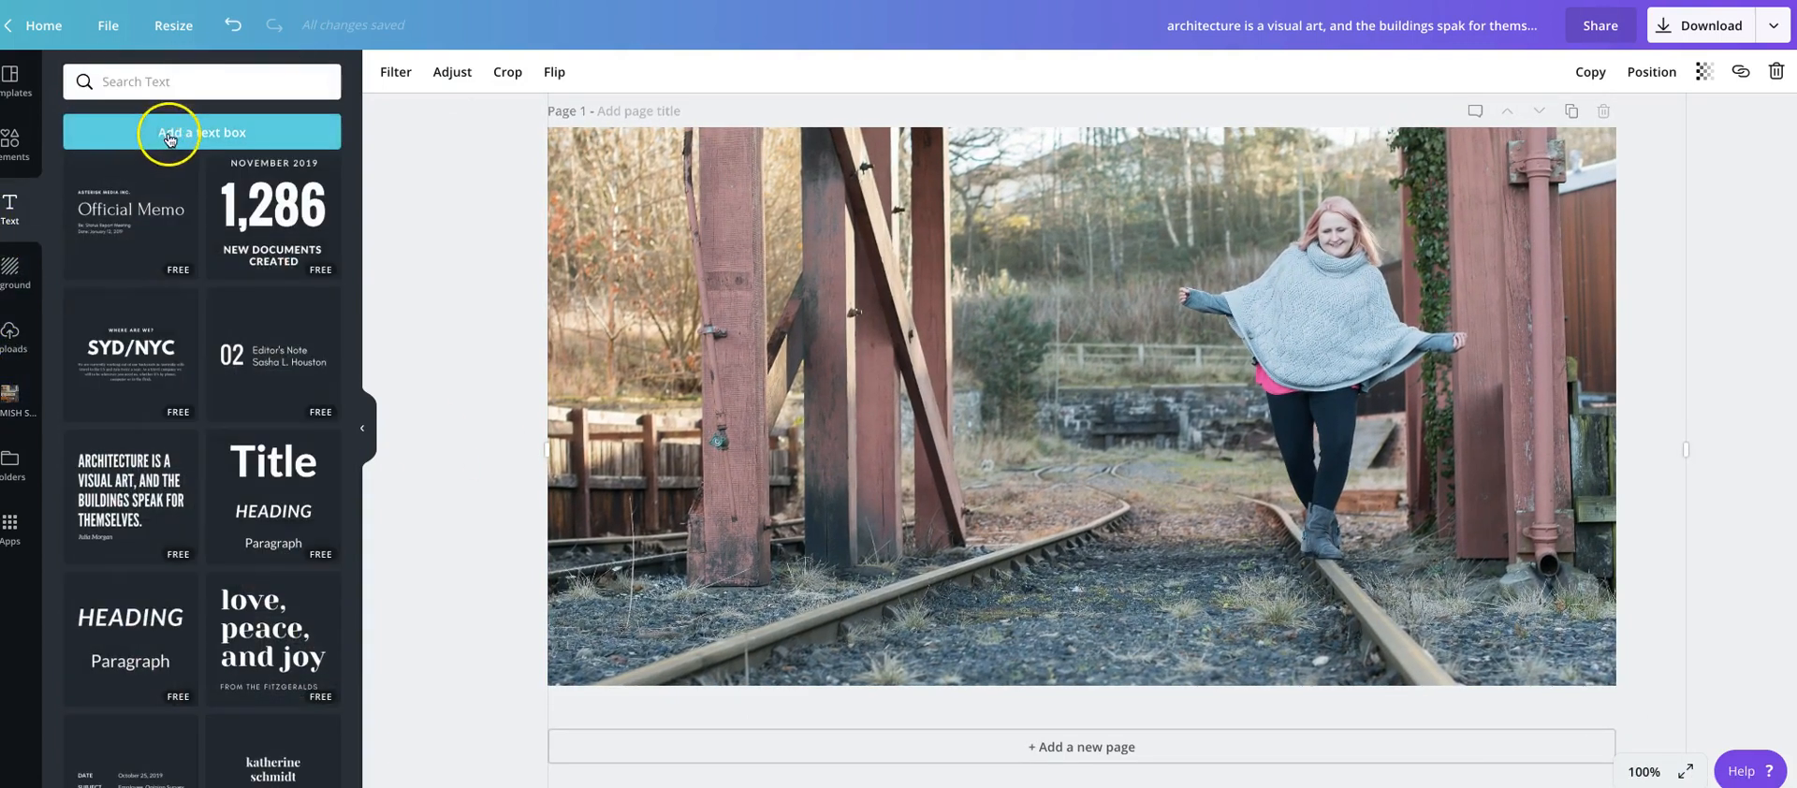
{"action": "type", "text": "t"}
{"action": "type", "text": "te"}
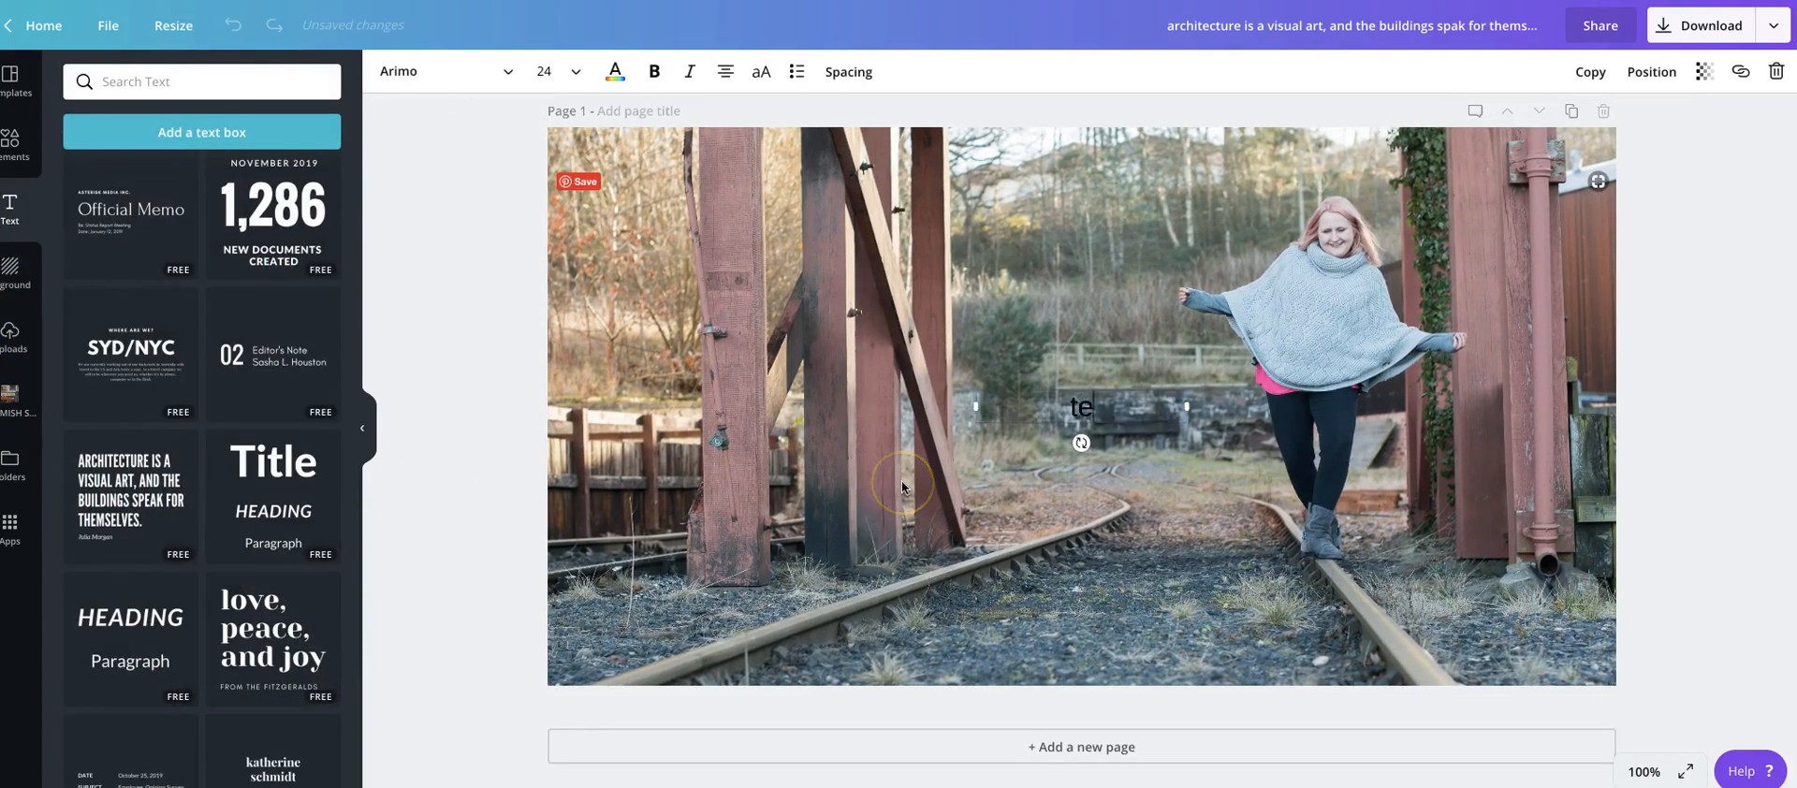
{"action": "type", "text": "about the image"}
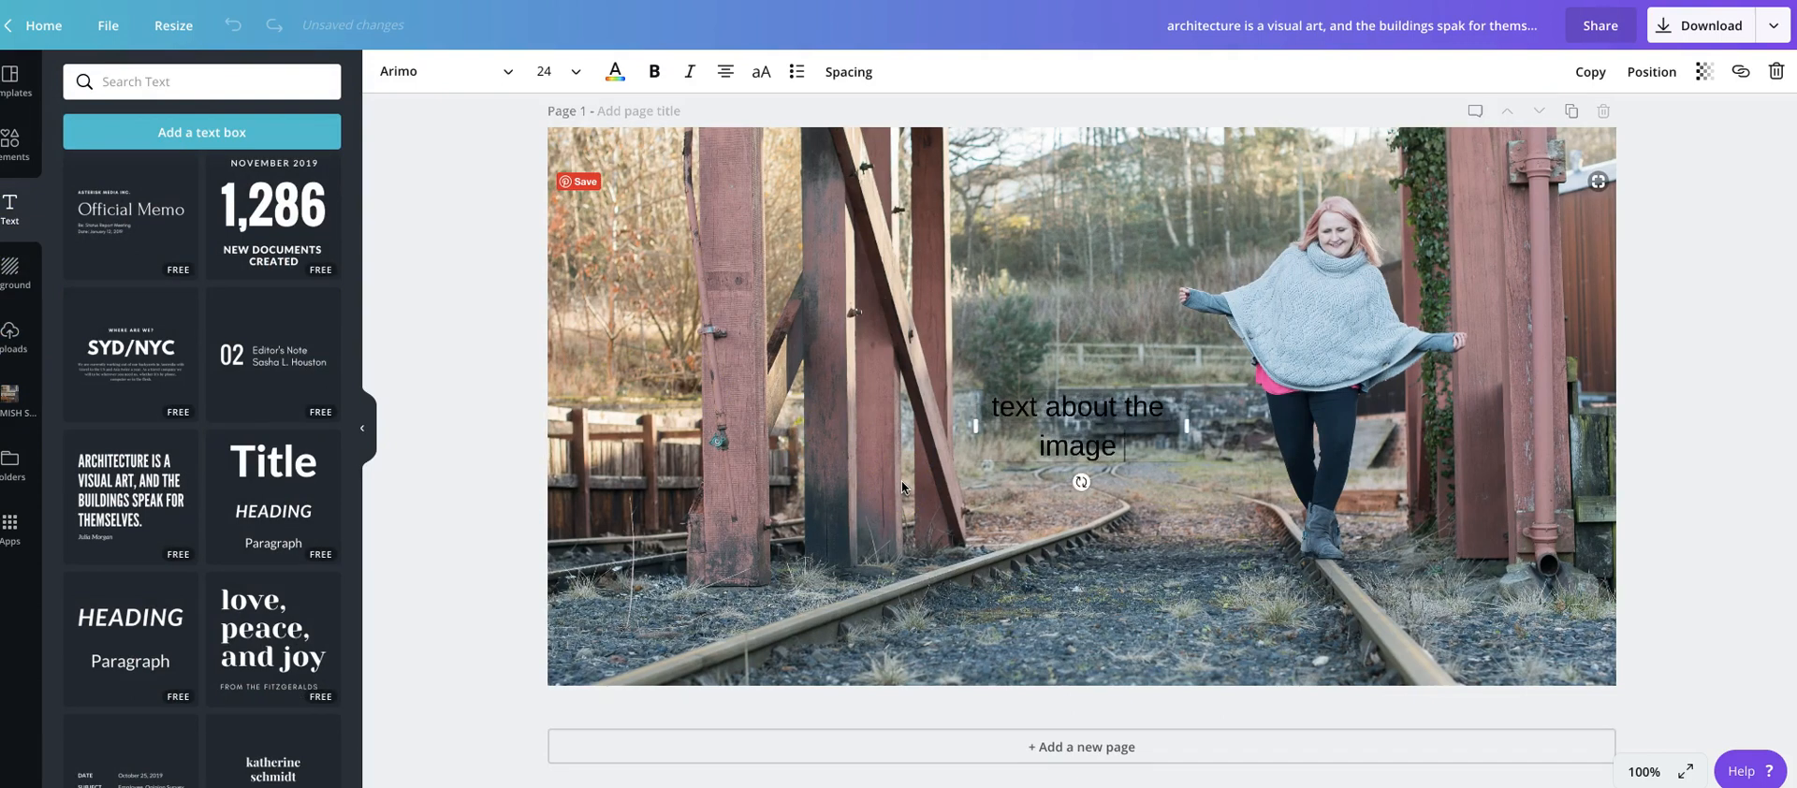
{"action": "left_click", "coordinate": [1725, 456]}
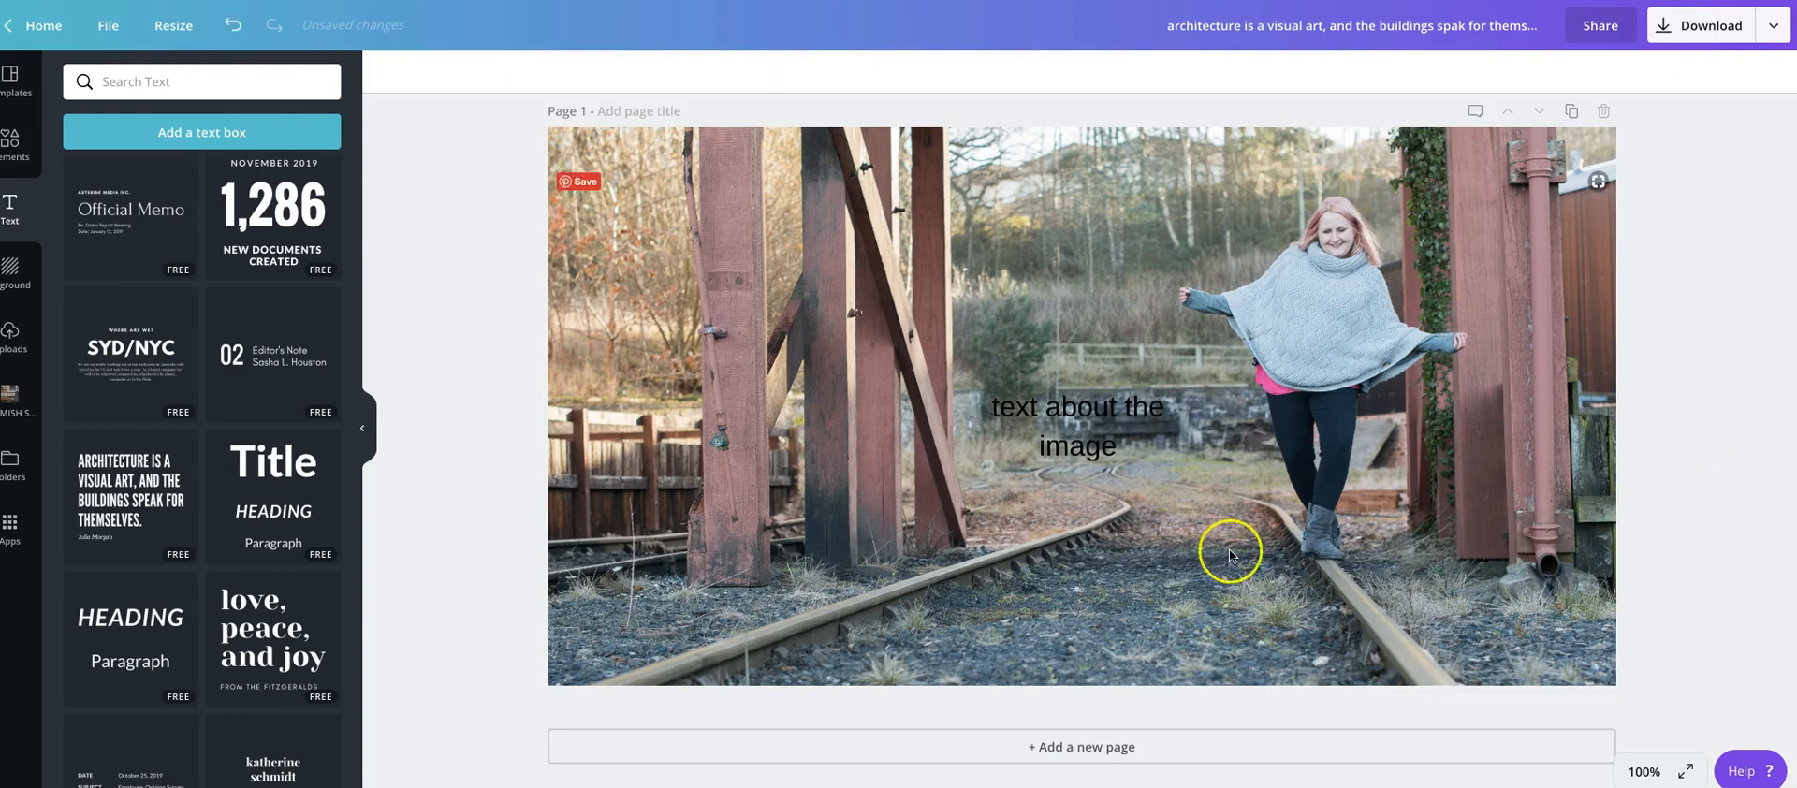
Move the "text about the image" text box away from the woman, onto the wooden posts
{"action": "mouse_move", "coordinate": [1100, 408]}
{"action": "left_mouse_down"}
{"action": "mouse_move", "coordinate": [1074, 556]}
{"action": "mouse_move", "coordinate": [1174, 617]}
{"action": "mouse_move", "coordinate": [1116, 406]}
{"action": "left_mouse_up"}
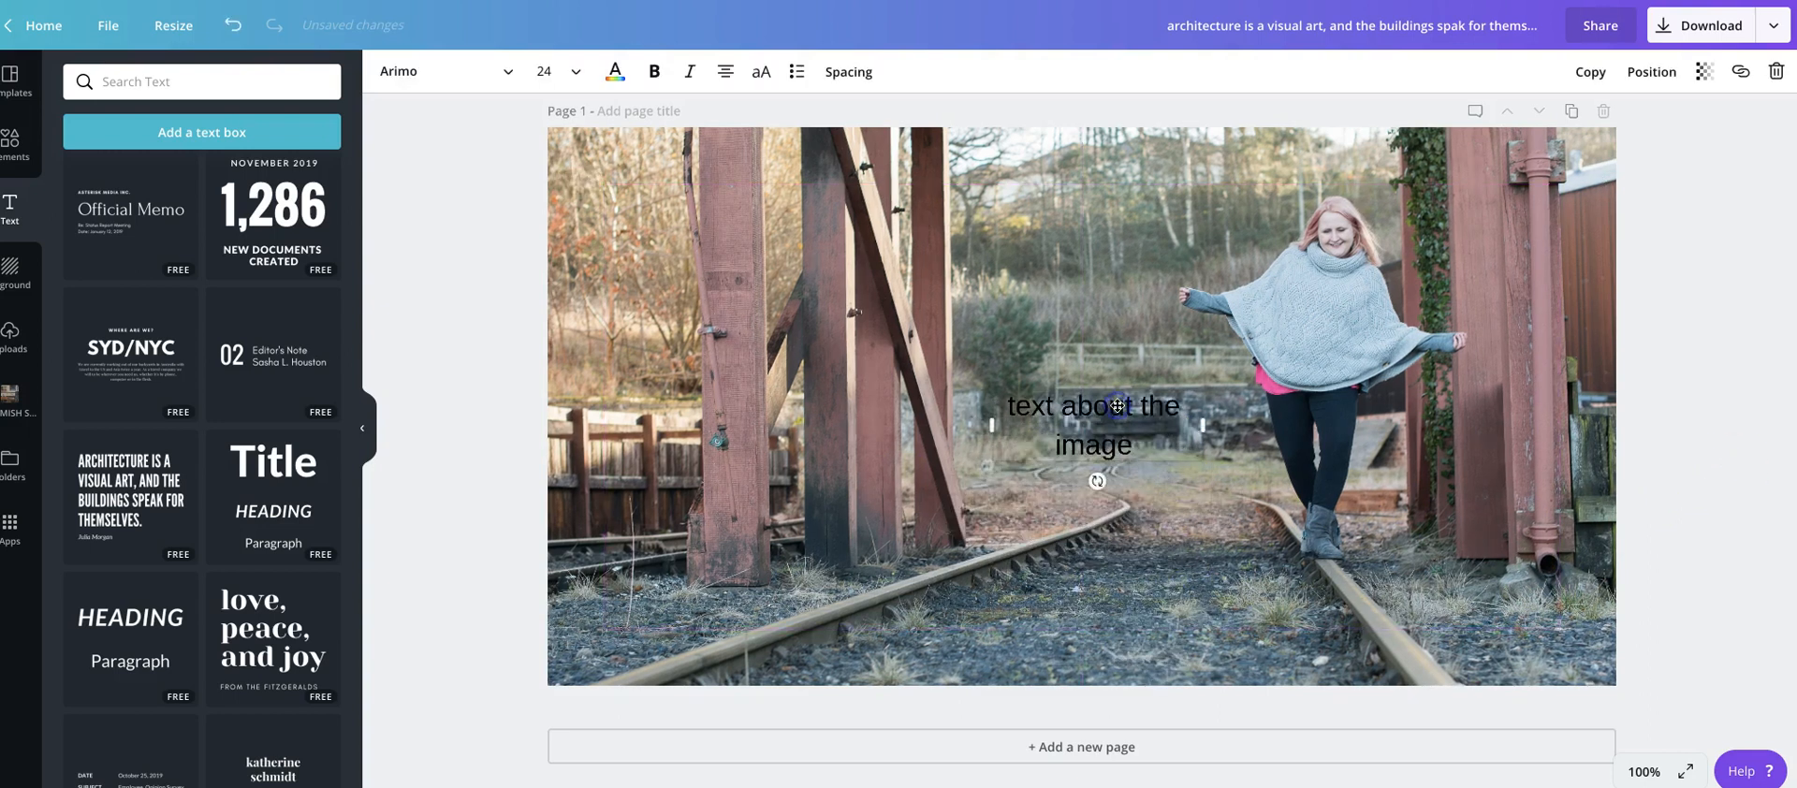
{"action": "left_click", "coordinate": [1702, 423]}
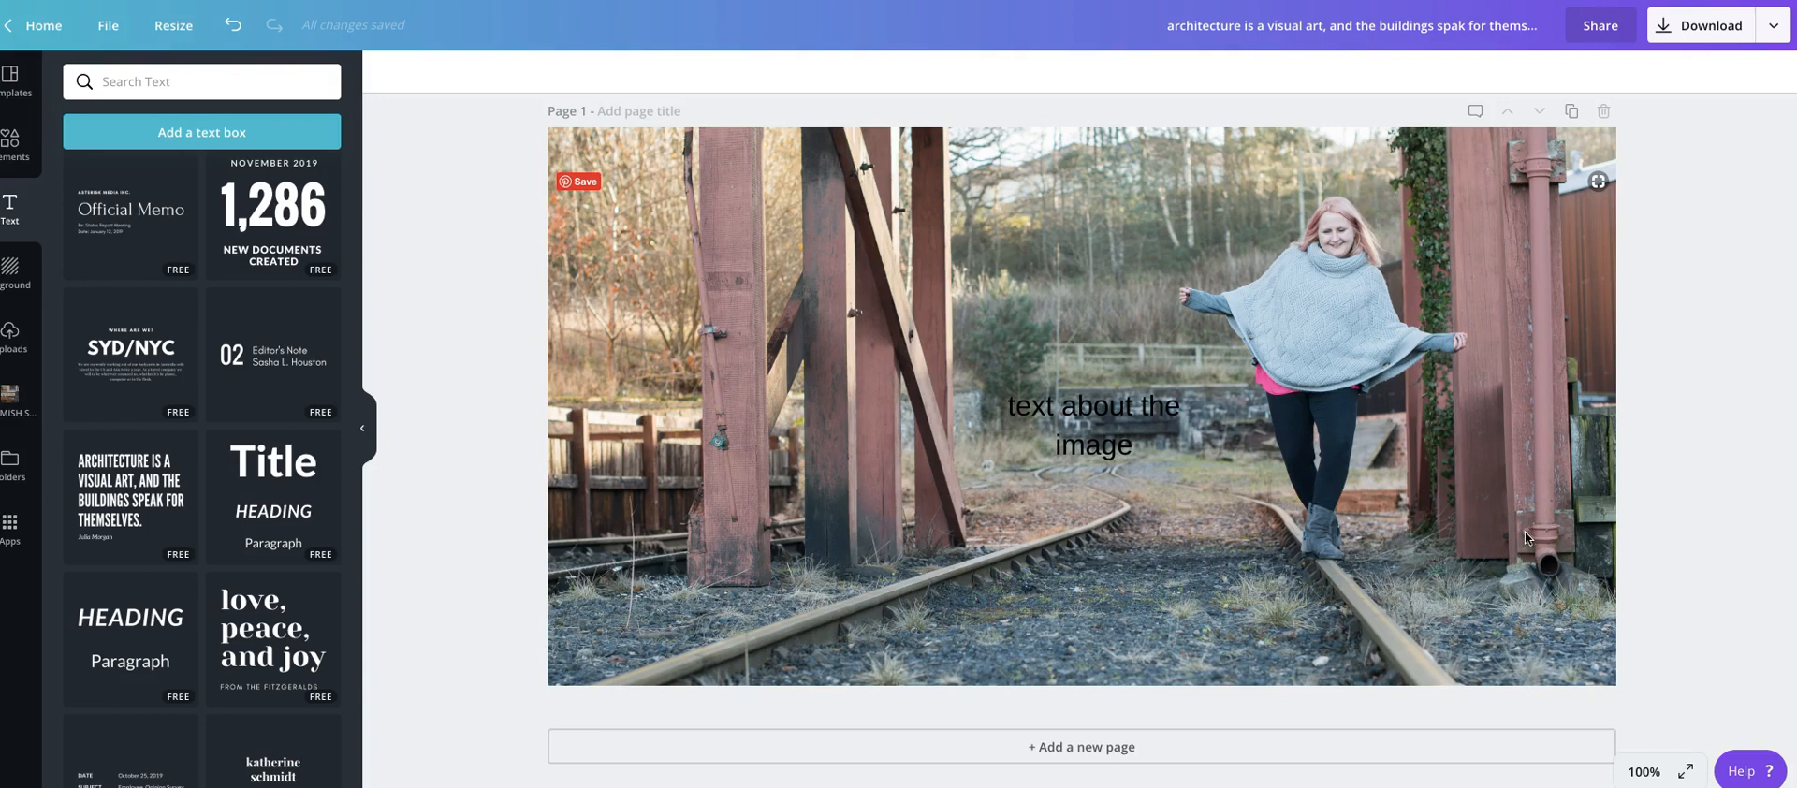
{"action": "double_click", "coordinate": [1126, 432]}
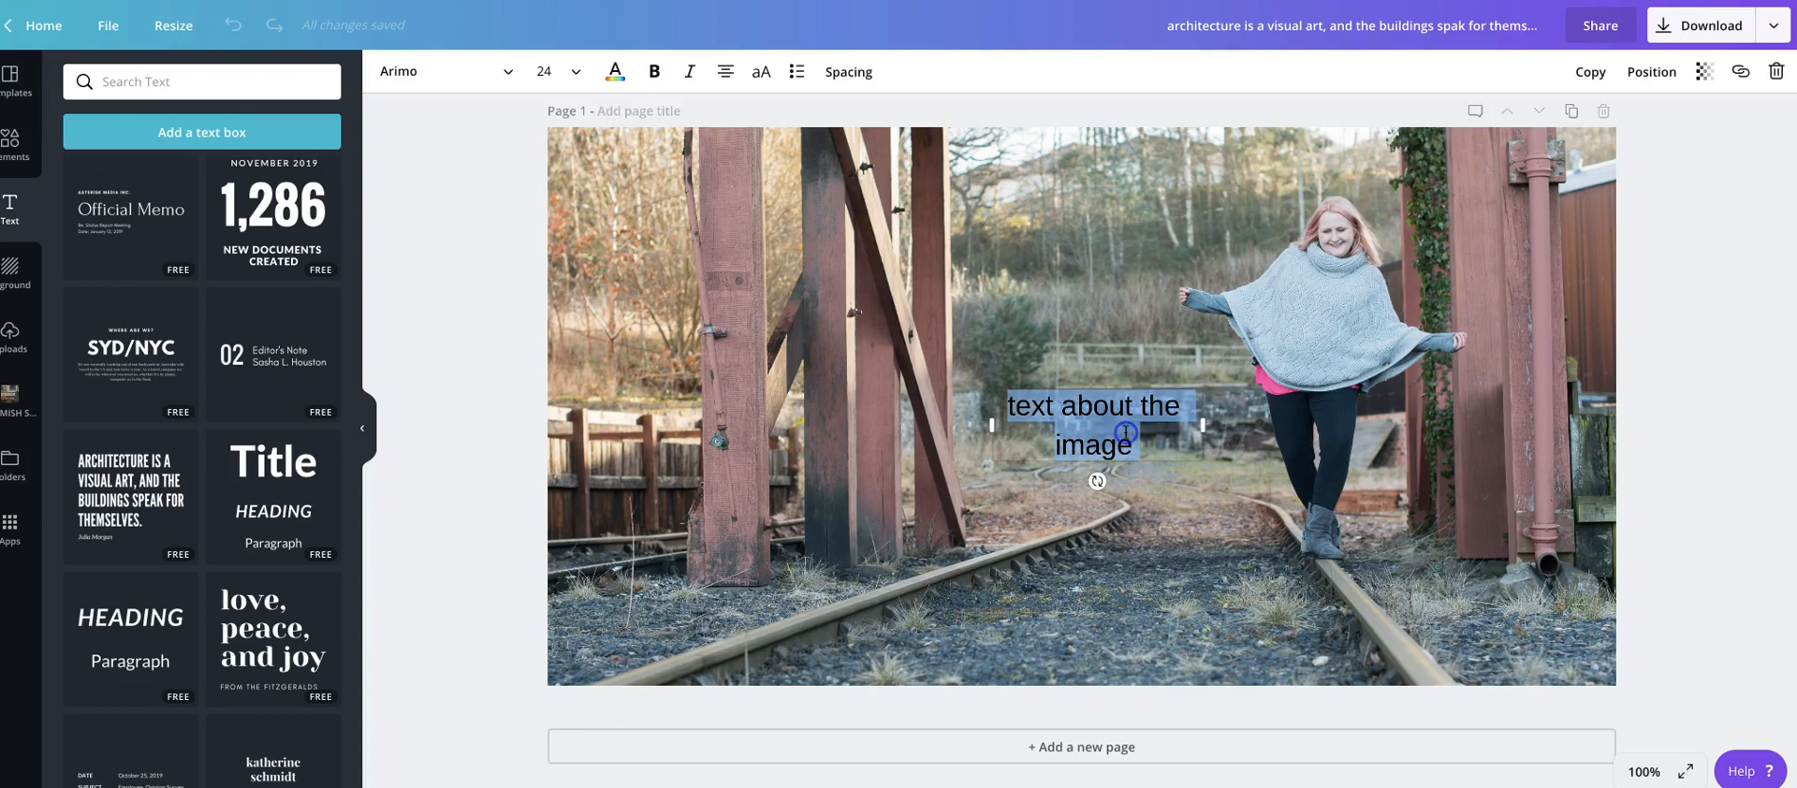
{"action": "left_click", "coordinate": [1283, 459]}
{"action": "left_click", "coordinate": [1721, 466]}
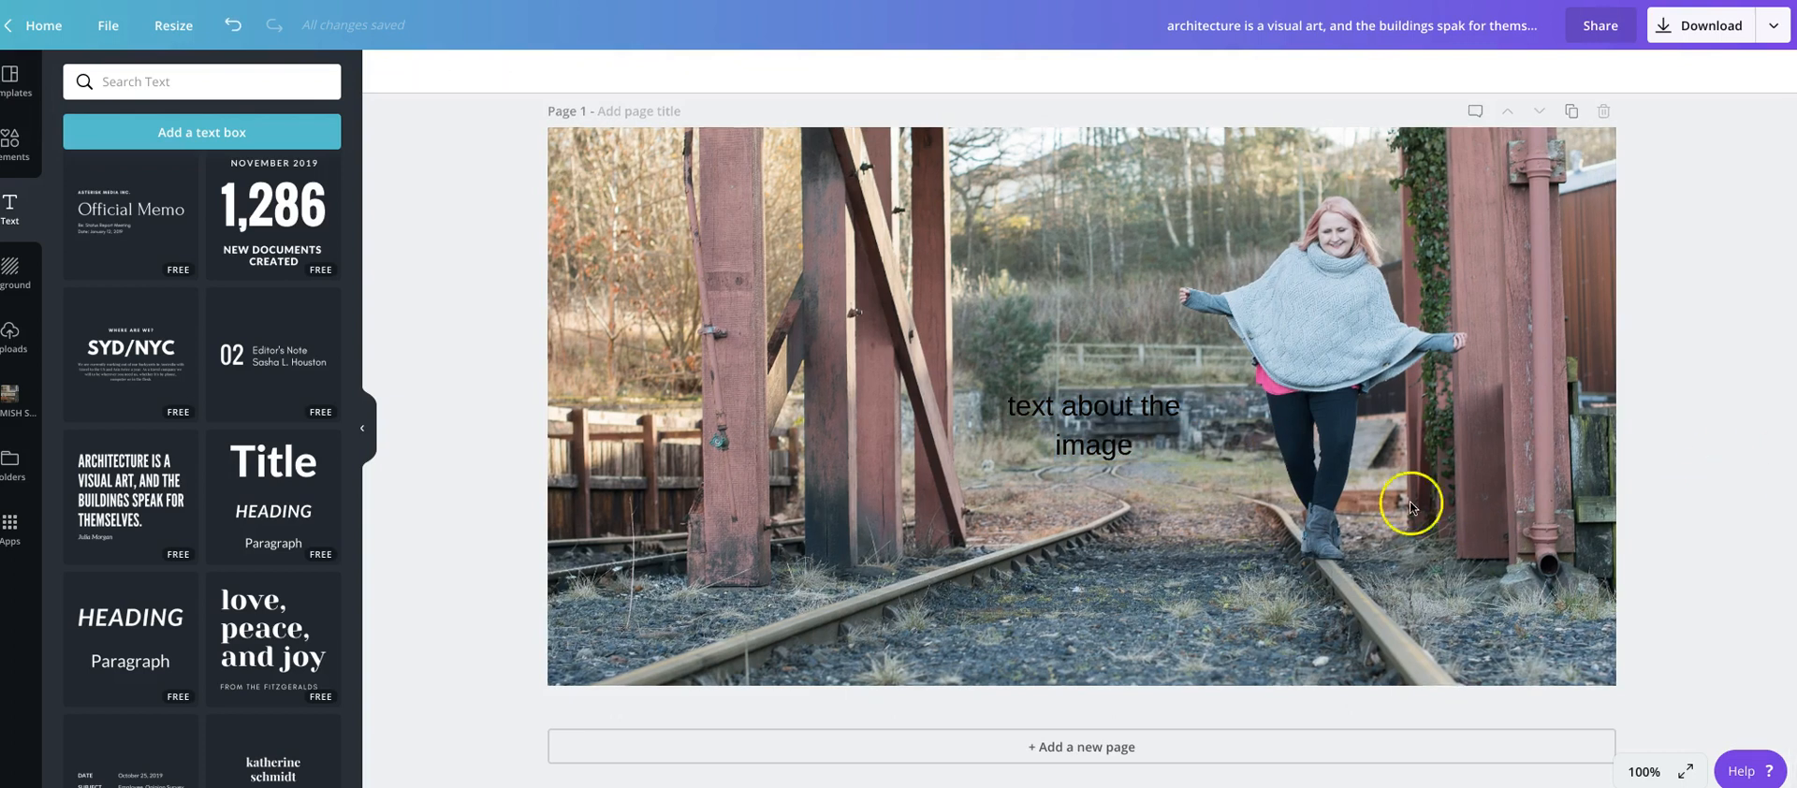
{"action": "left_click_drag", "start_coordinate": [1163, 413], "coordinate": [854, 342]}
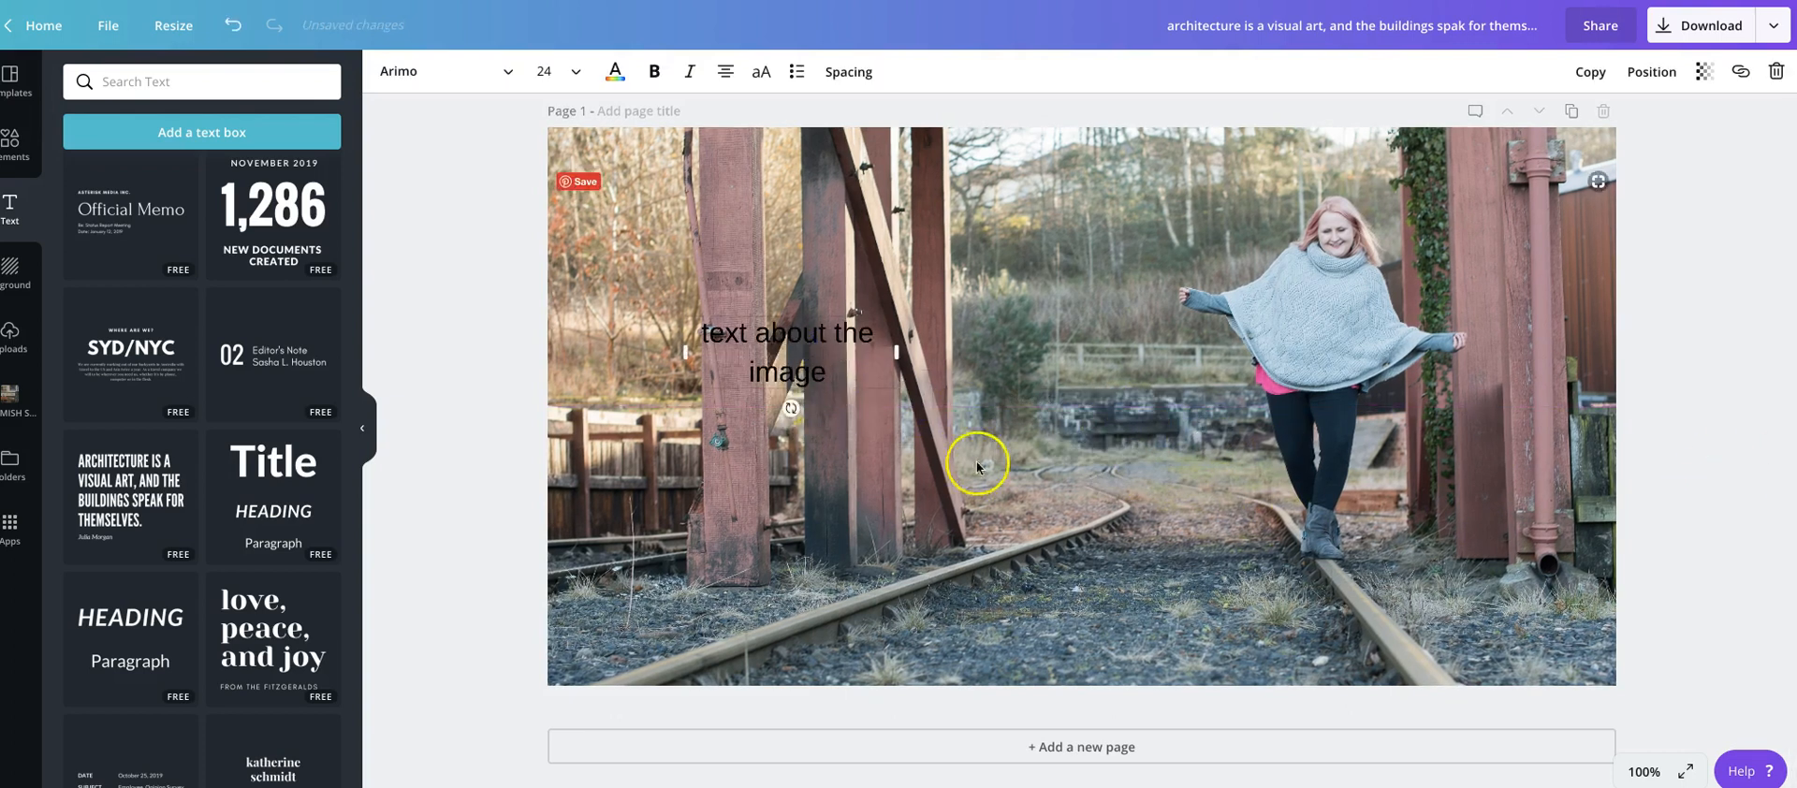
{"action": "left_click", "coordinate": [1659, 450]}
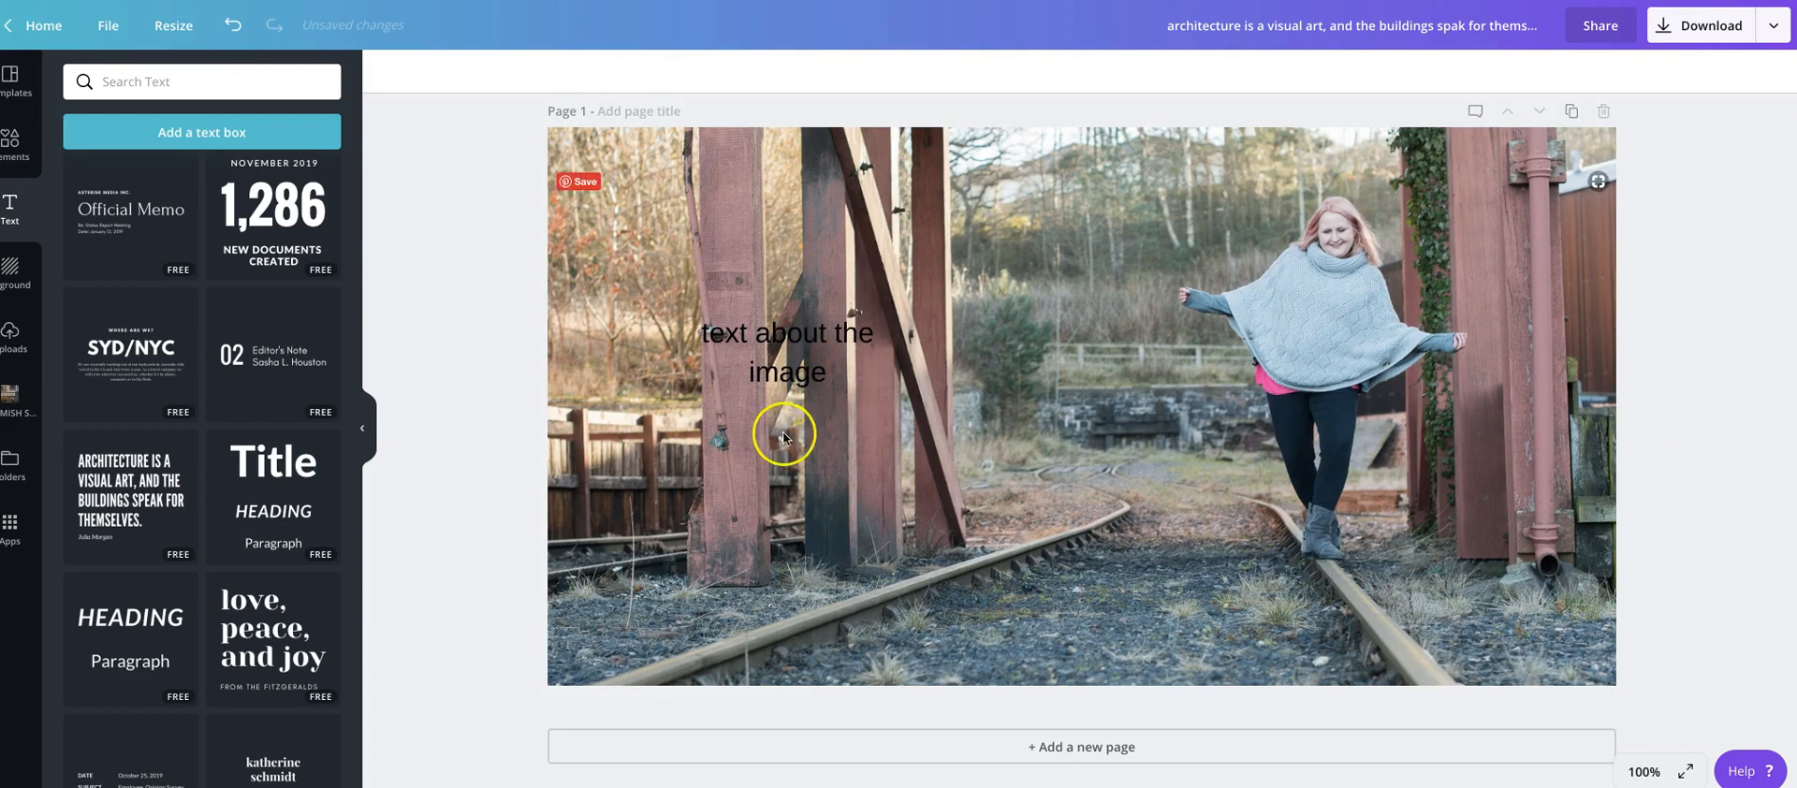
Search the elements for "square" and insert the free white rough-edged square graphic
{"action": "left_click", "coordinate": [19, 148]}
{"action": "left_click", "coordinate": [181, 82]}
{"action": "type", "text": "square"}
{"action": "key", "text": "Return"}
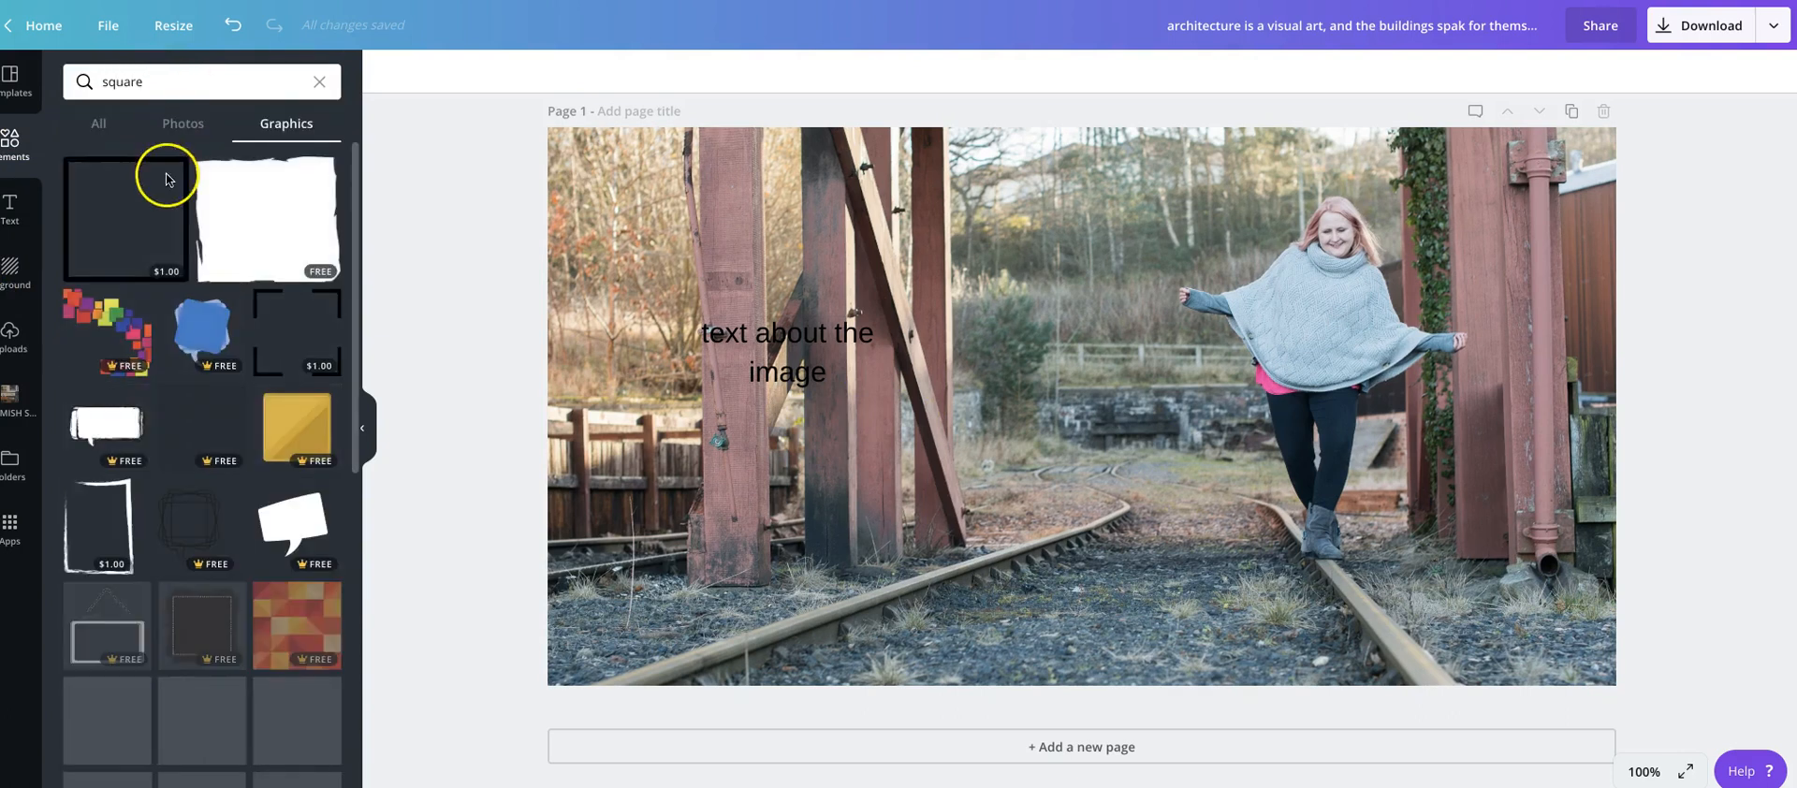
{"action": "left_click", "coordinate": [249, 201]}
Shrink the white square to about 256 by 220 and place it over the text on the wooden posts
{"action": "left_click_drag", "start_coordinate": [1342, 628], "coordinate": [1179, 505]}
{"action": "left_click_drag", "start_coordinate": [1030, 437], "coordinate": [839, 452]}
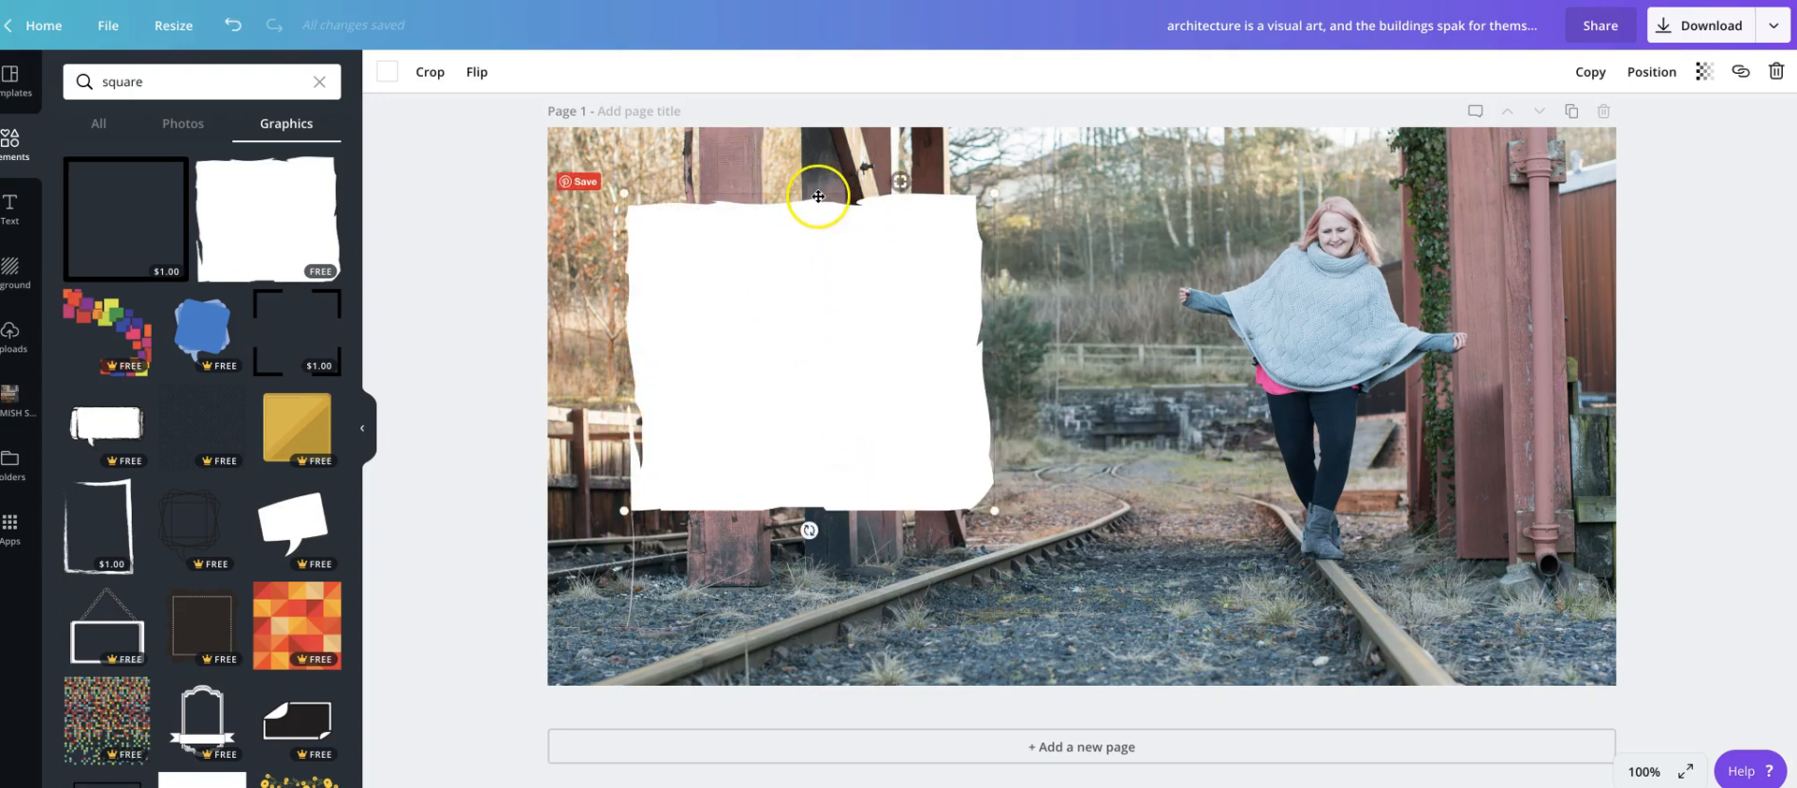
{"action": "left_click_drag", "start_coordinate": [995, 524], "coordinate": [845, 399]}
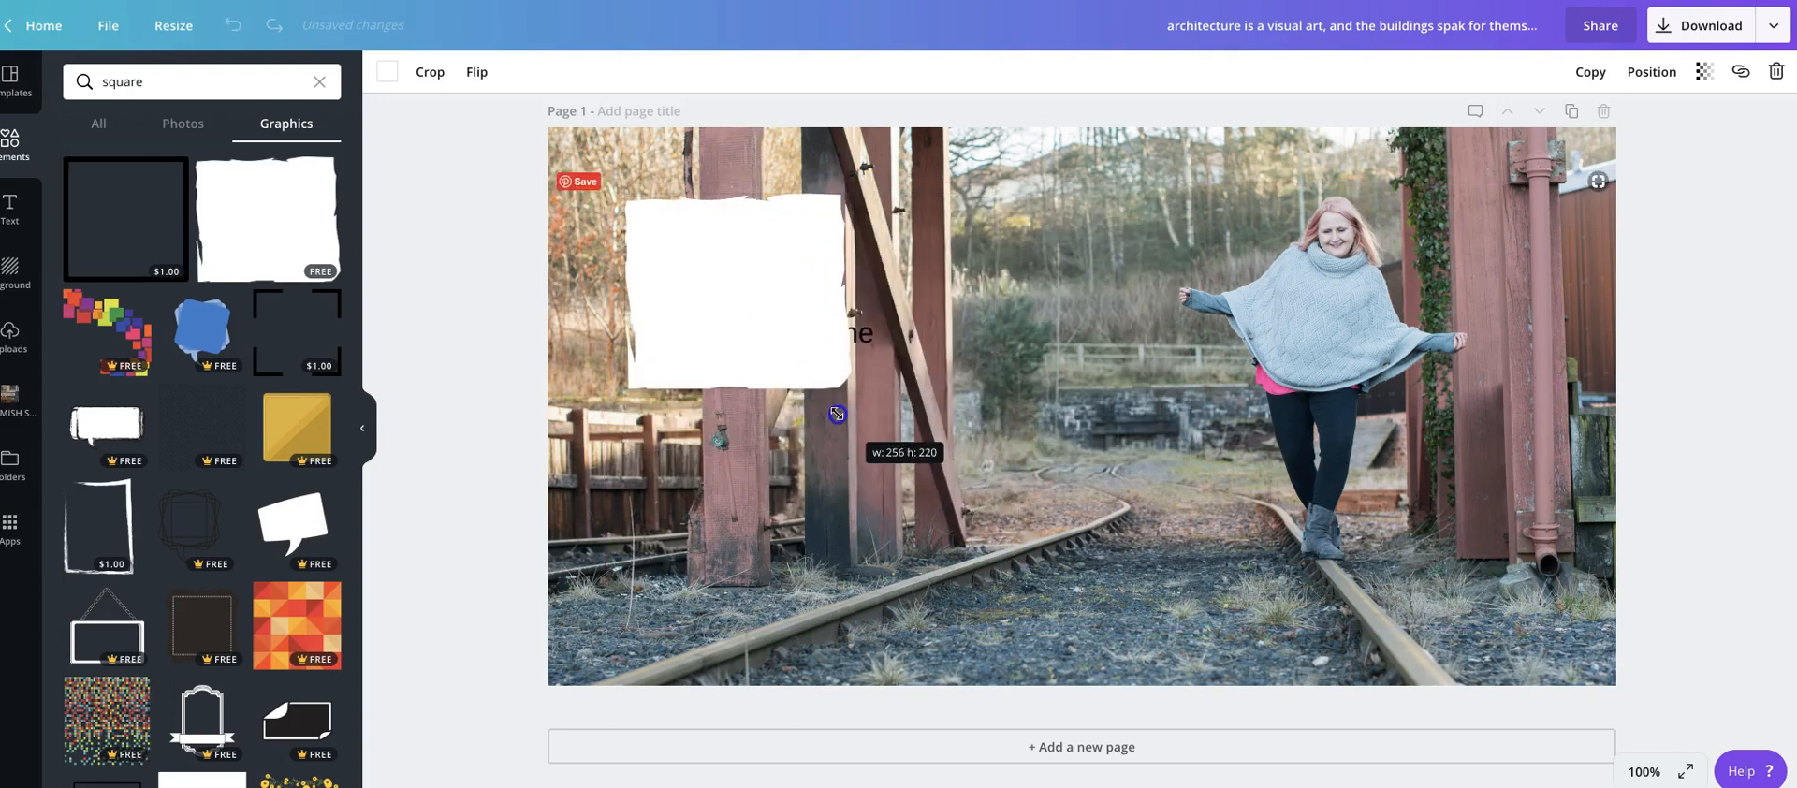
{"action": "left_click_drag", "start_coordinate": [762, 300], "coordinate": [834, 353]}
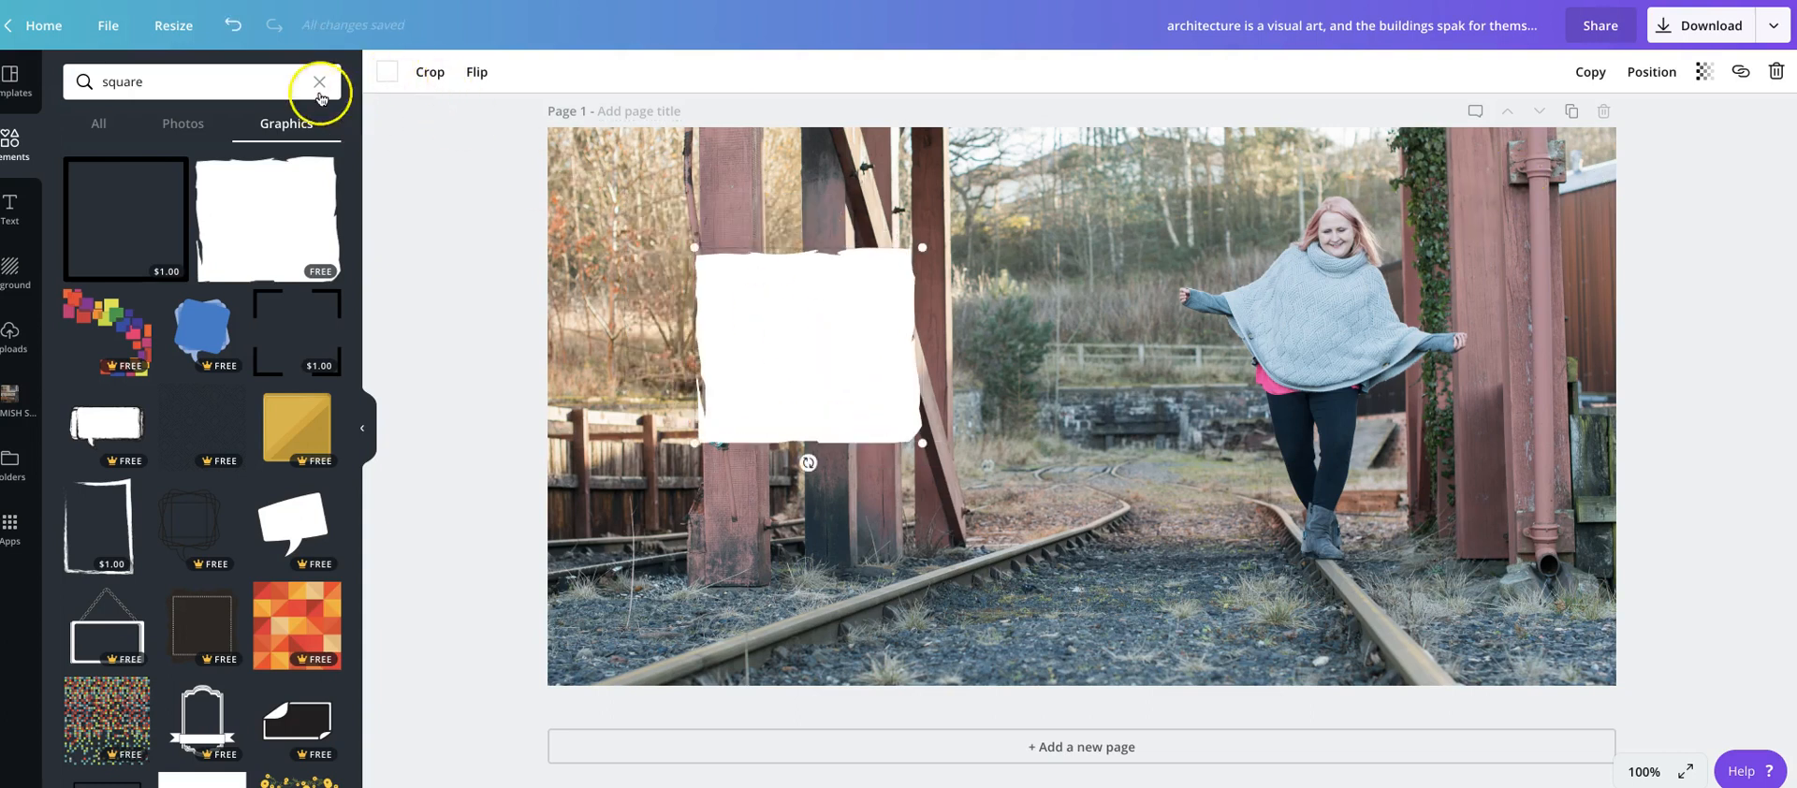
Try the pale lilac and mid-grey colours on the square, and settle on light grey
{"action": "left_click", "coordinate": [386, 71]}
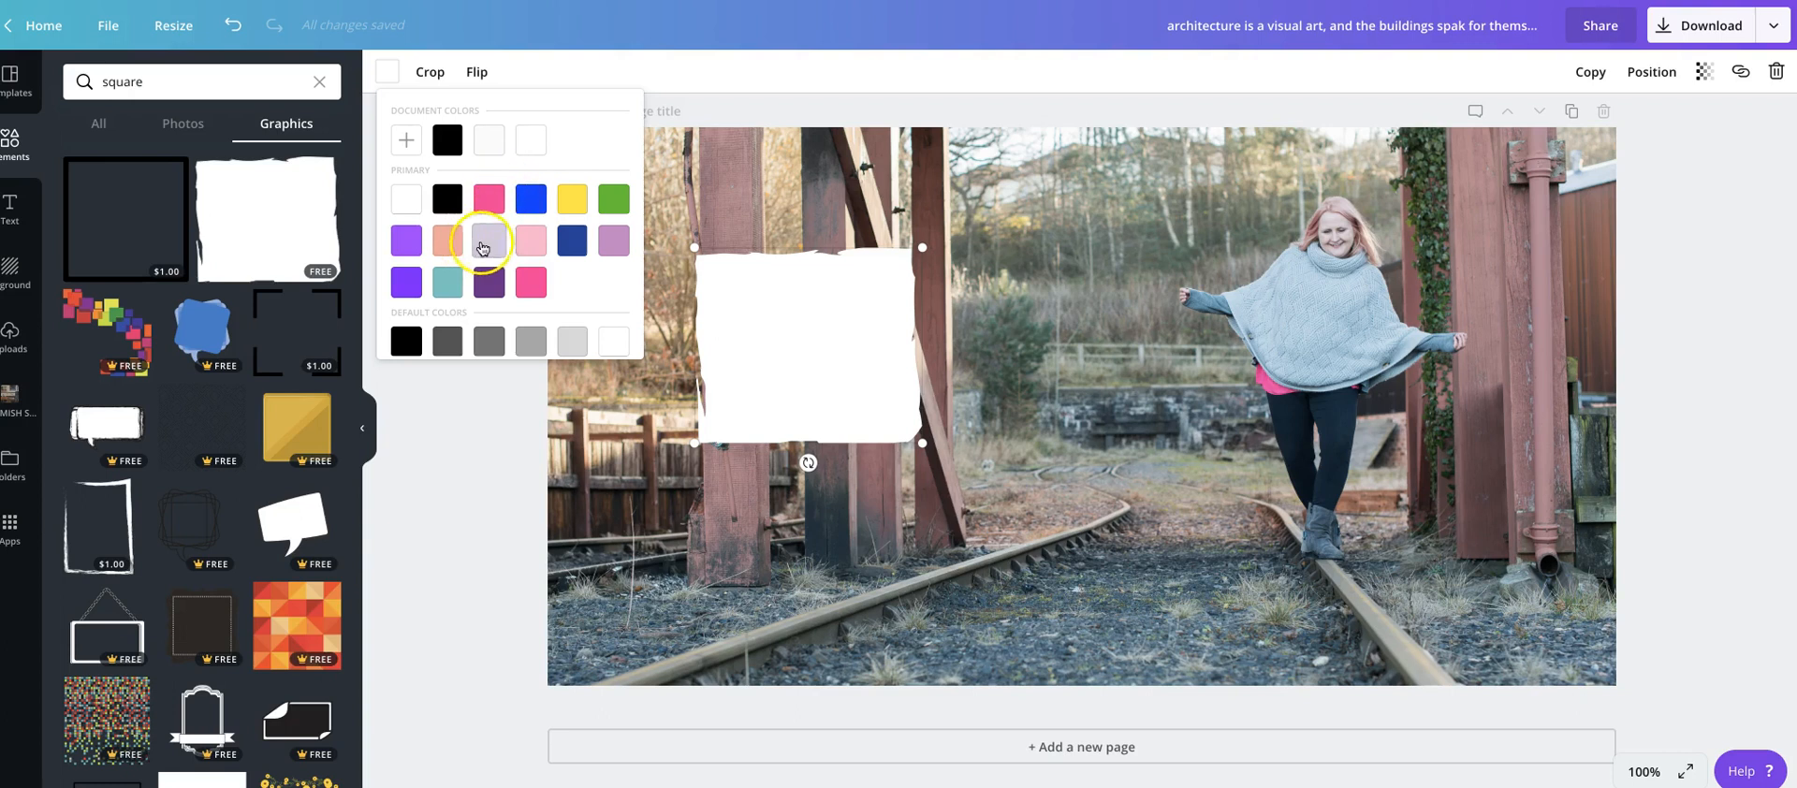
{"action": "left_click", "coordinate": [489, 239]}
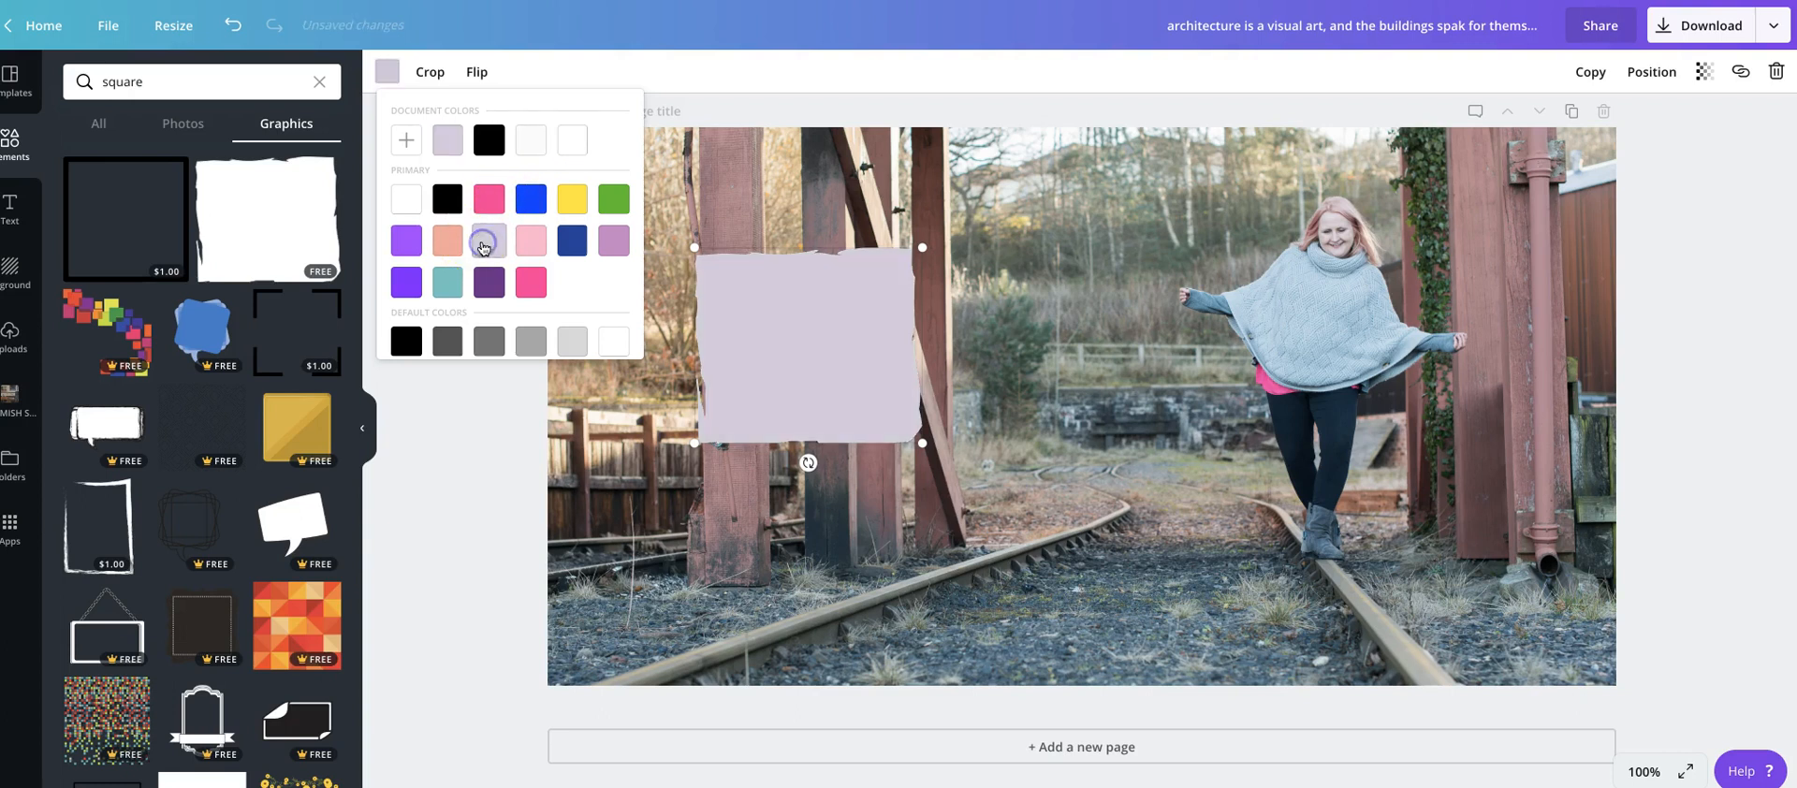
{"action": "left_click", "coordinate": [528, 340]}
{"action": "left_click", "coordinate": [568, 349]}
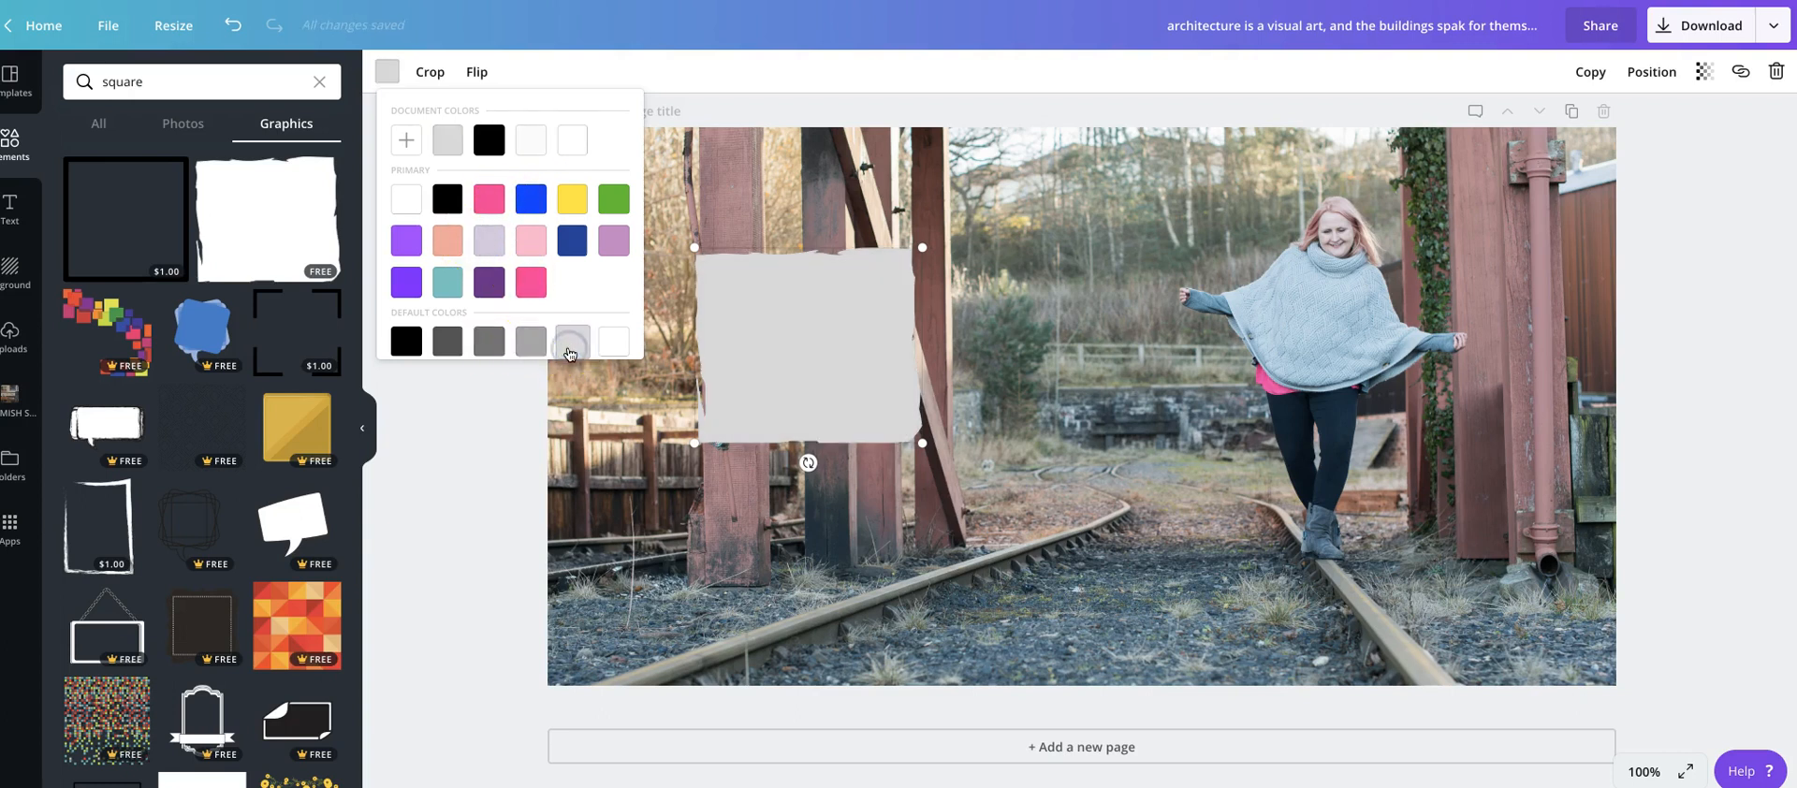
Set the grey square's transparency to 85
{"action": "left_click", "coordinate": [1703, 72]}
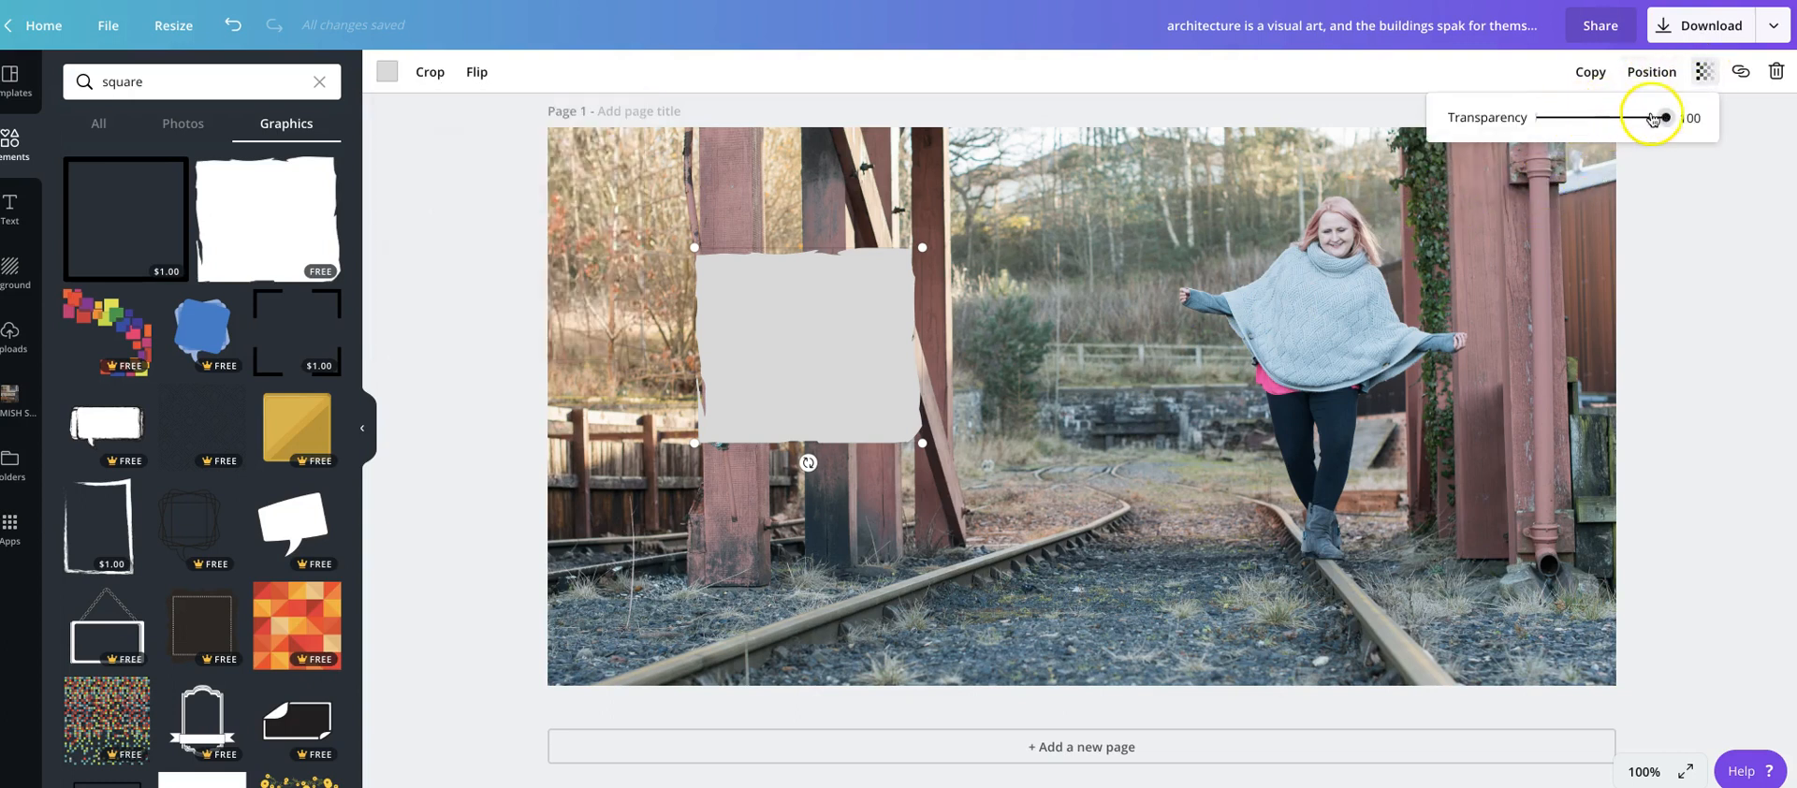
{"action": "left_click_drag", "start_coordinate": [1670, 121], "coordinate": [1644, 123]}
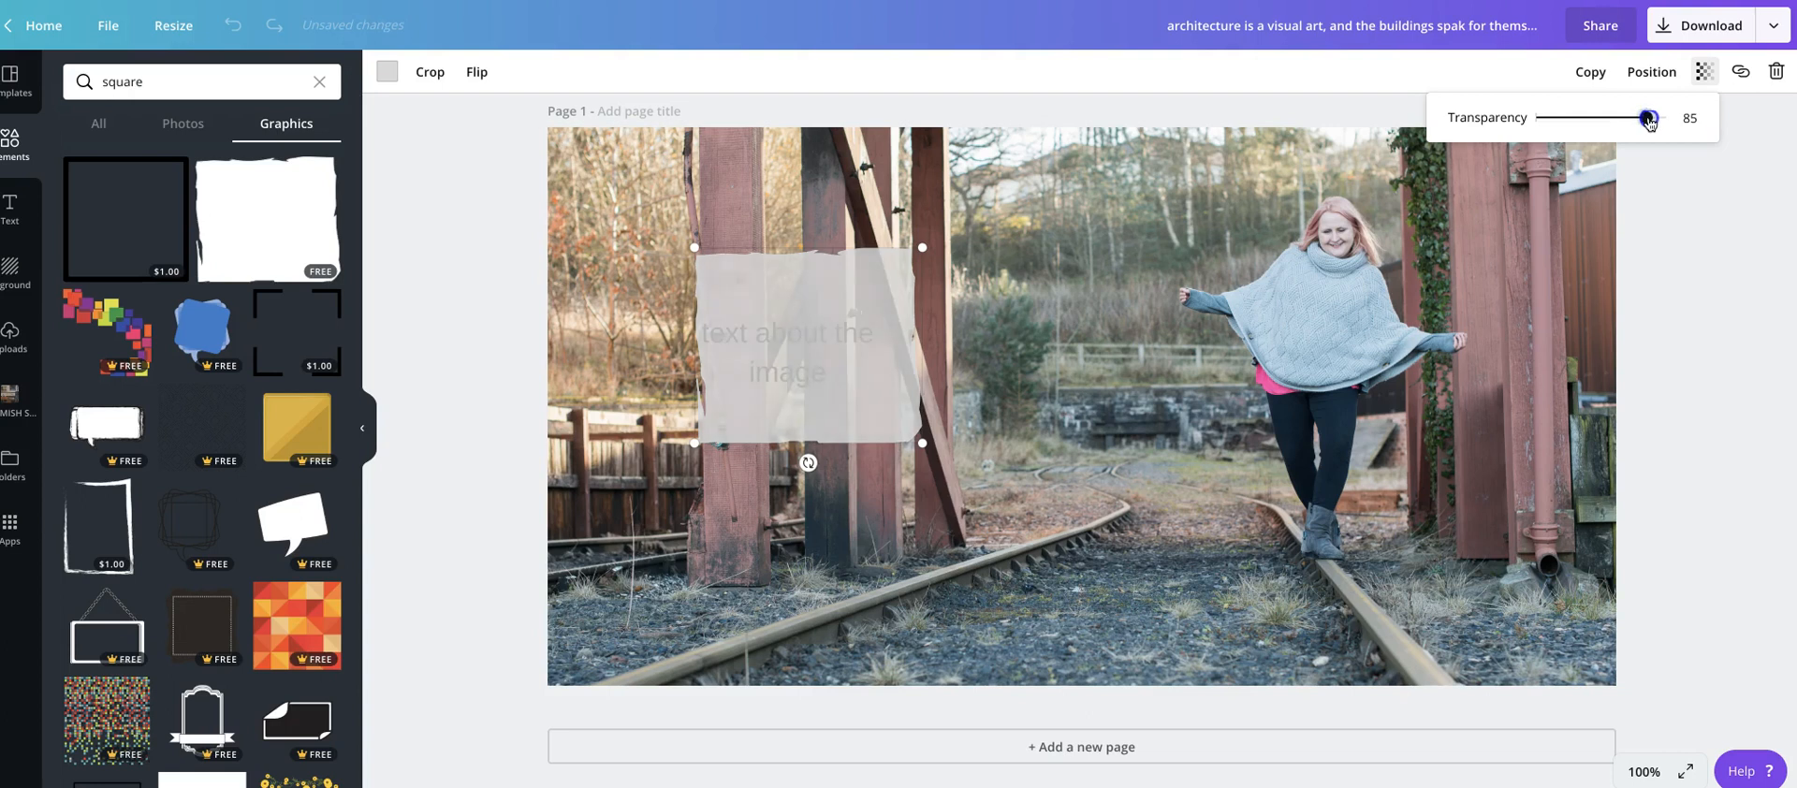
{"action": "left_click", "coordinate": [1588, 75]}
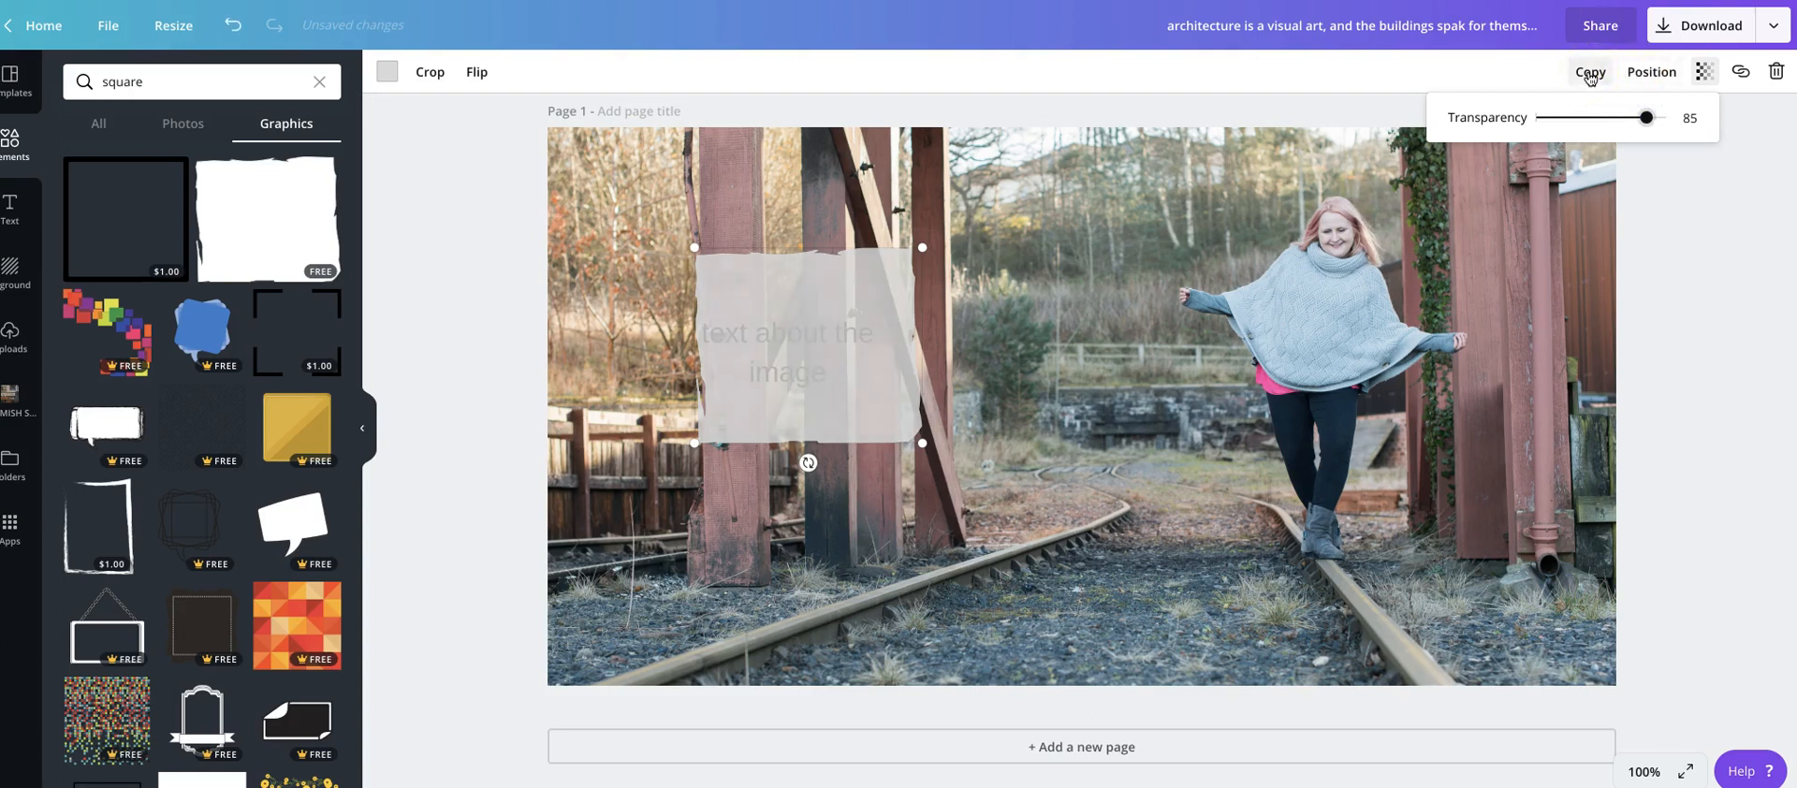
Send the grey square backward behind the text and centre the text over it
{"action": "left_click", "coordinate": [1651, 72]}
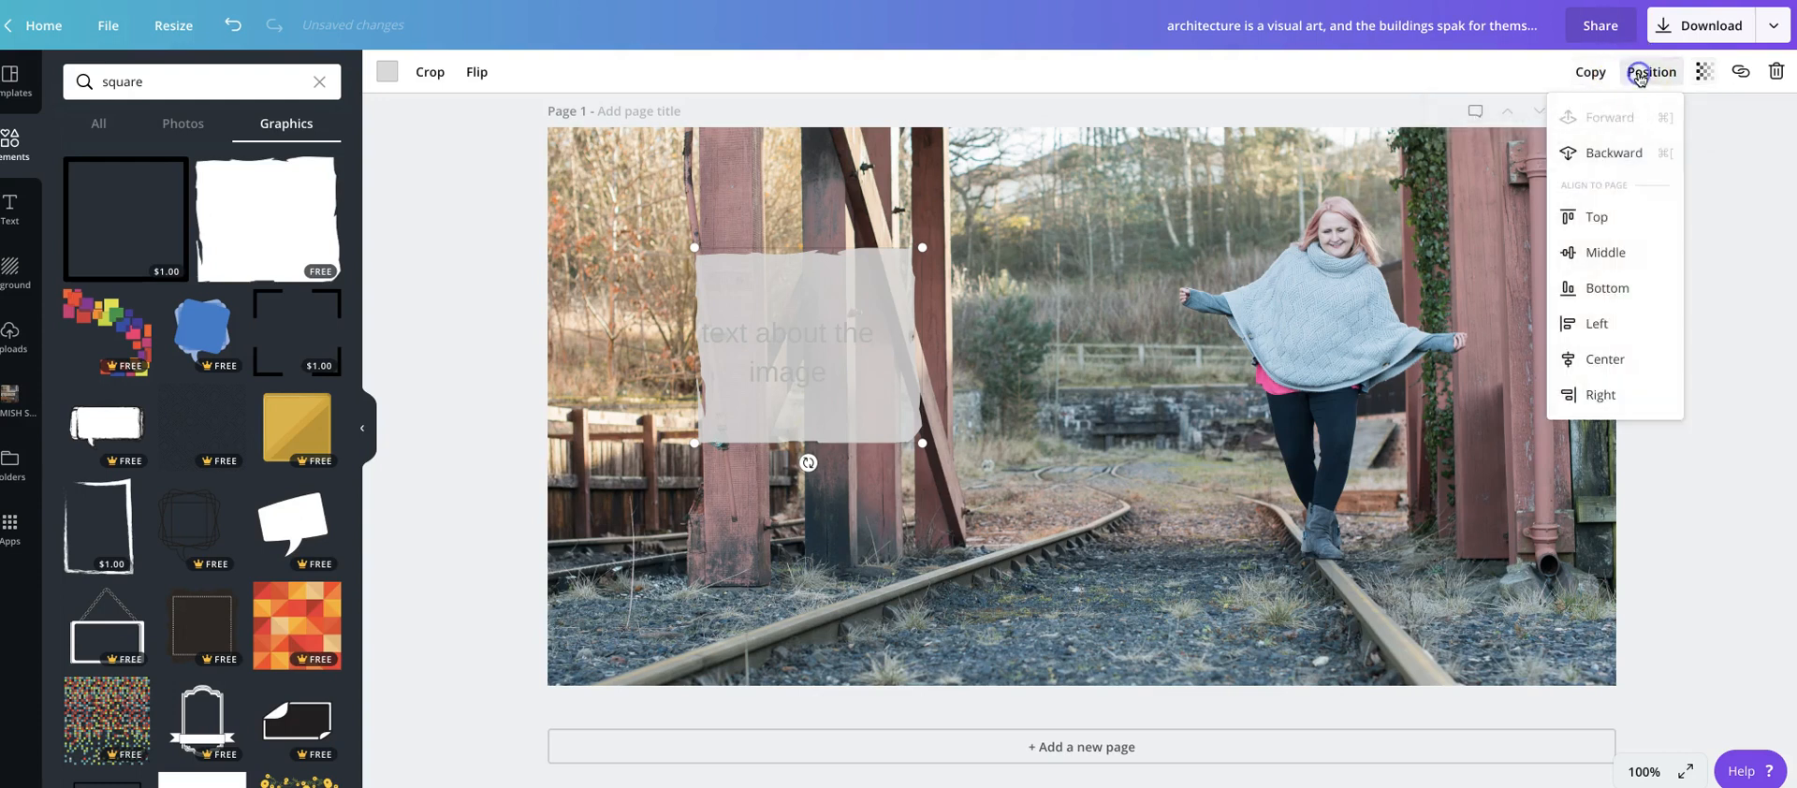
{"action": "left_click", "coordinate": [1619, 157]}
{"action": "mouse_move", "coordinate": [814, 335]}
{"action": "left_mouse_down"}
{"action": "mouse_move", "coordinate": [828, 320]}
{"action": "mouse_move", "coordinate": [874, 348]}
{"action": "mouse_move", "coordinate": [829, 339]}
{"action": "left_mouse_up"}
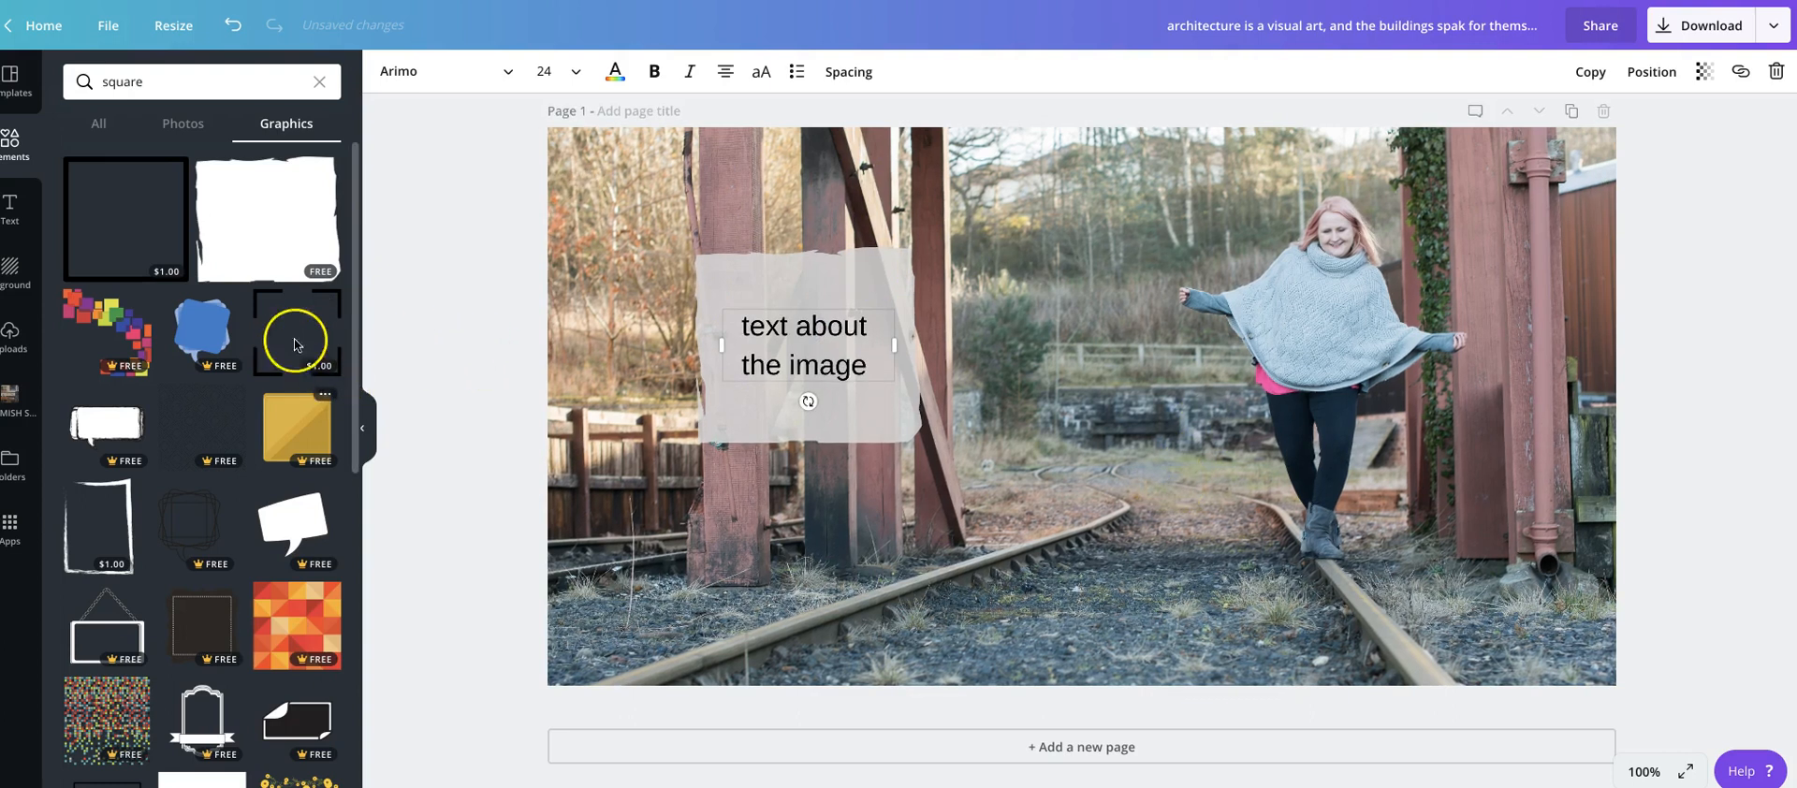
Insert another white rough-edged square, place it over the woman and set its transparency to 74
{"action": "left_click", "coordinate": [222, 280]}
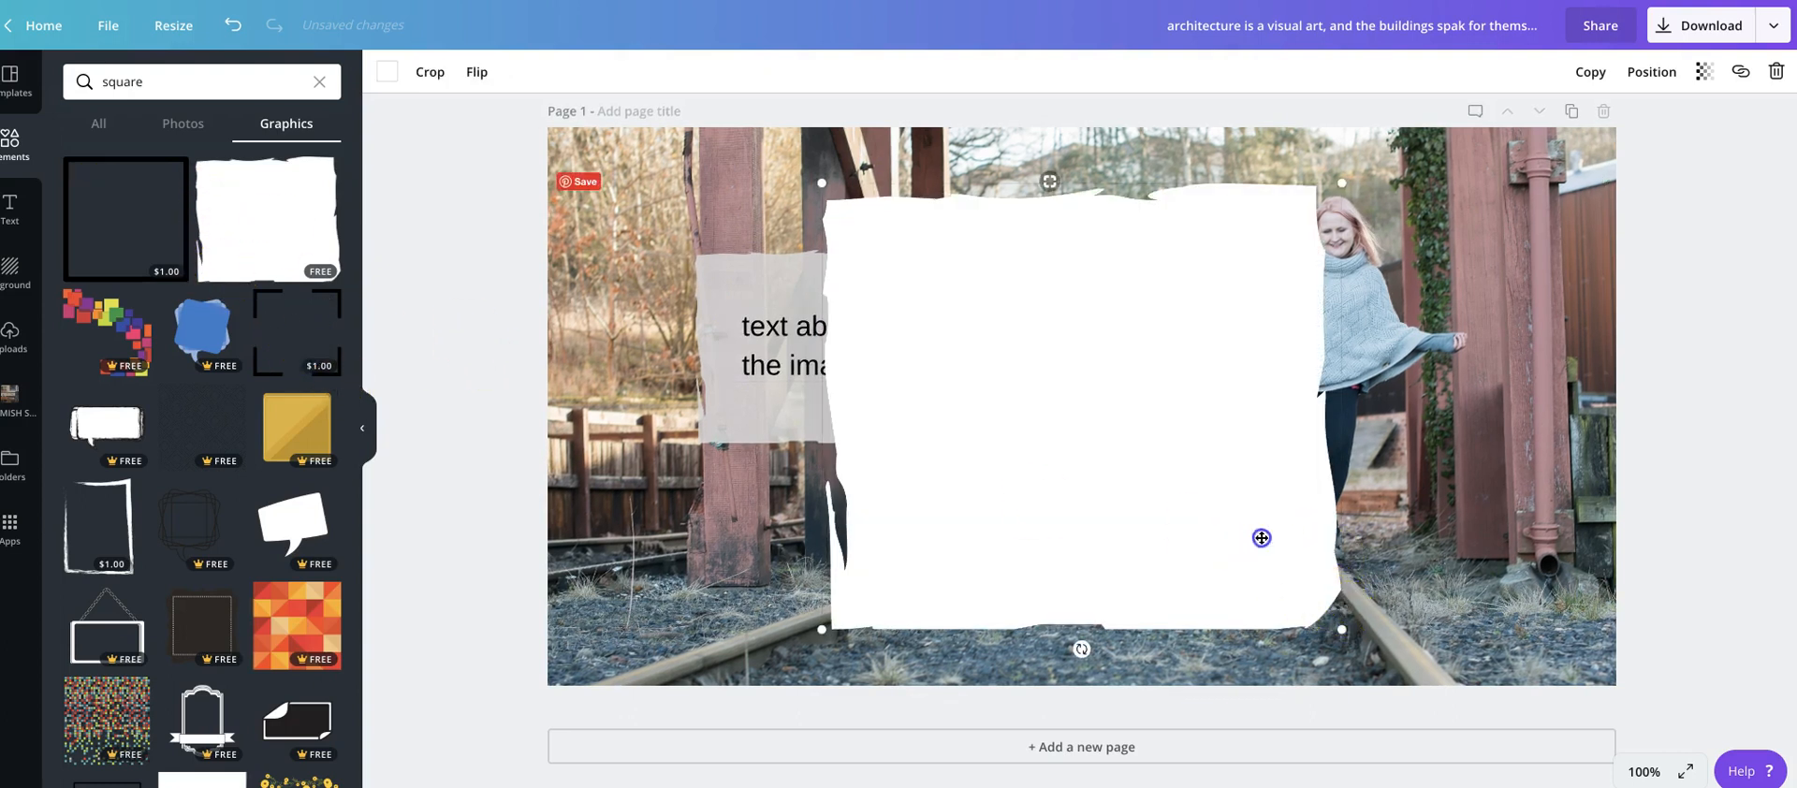
{"action": "left_click_drag", "start_coordinate": [1259, 533], "coordinate": [1492, 492]}
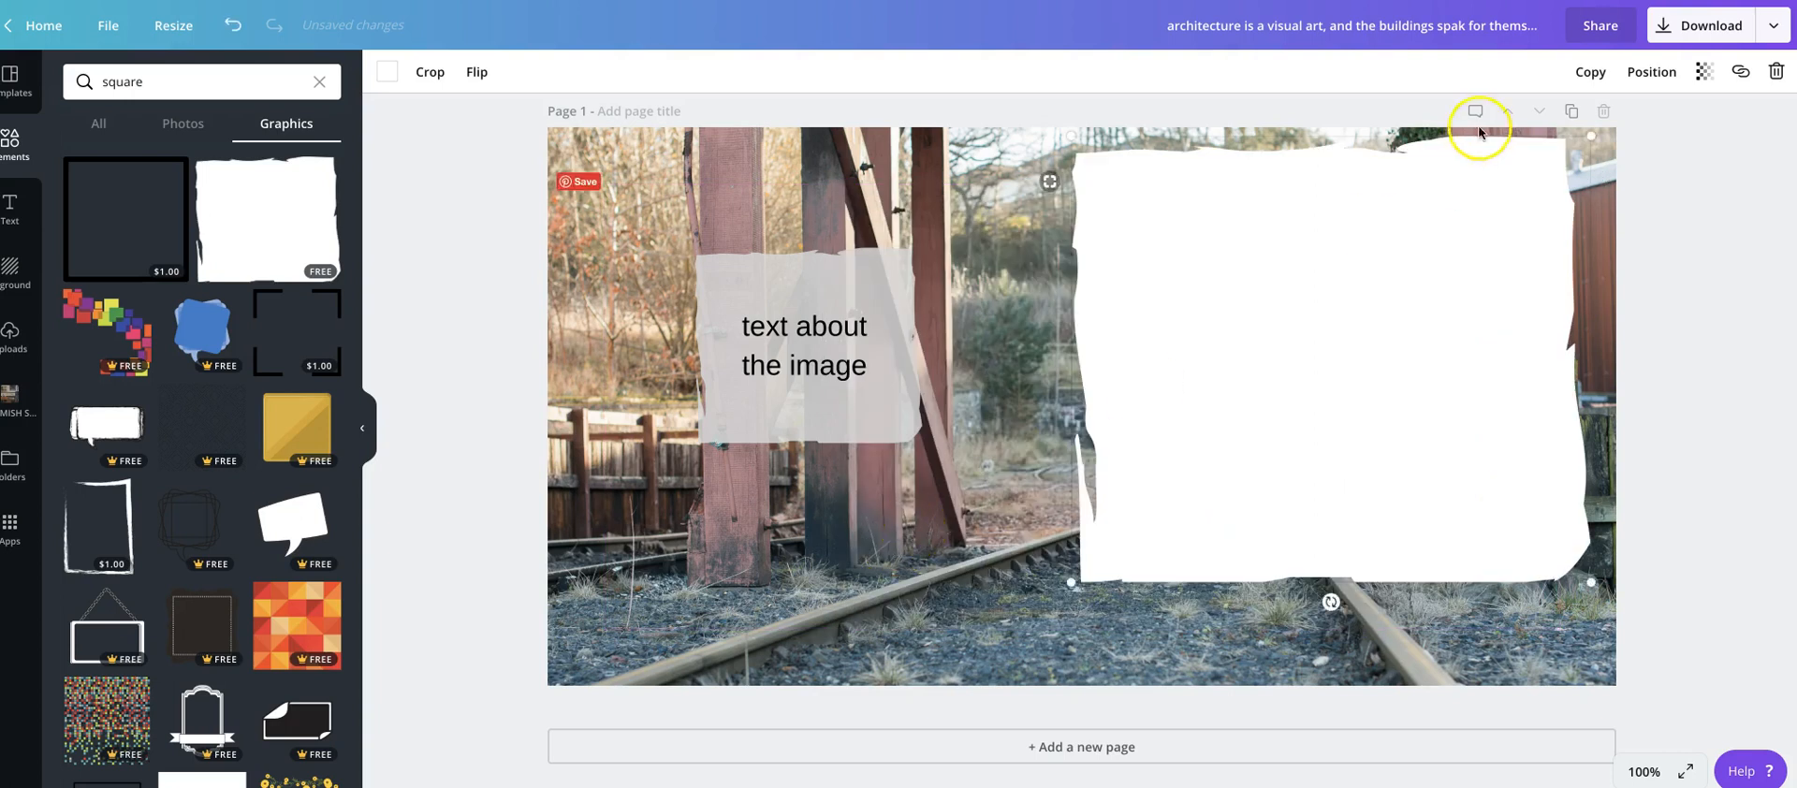
{"action": "left_click", "coordinate": [1712, 74]}
{"action": "left_click_drag", "start_coordinate": [1666, 117], "coordinate": [1637, 119]}
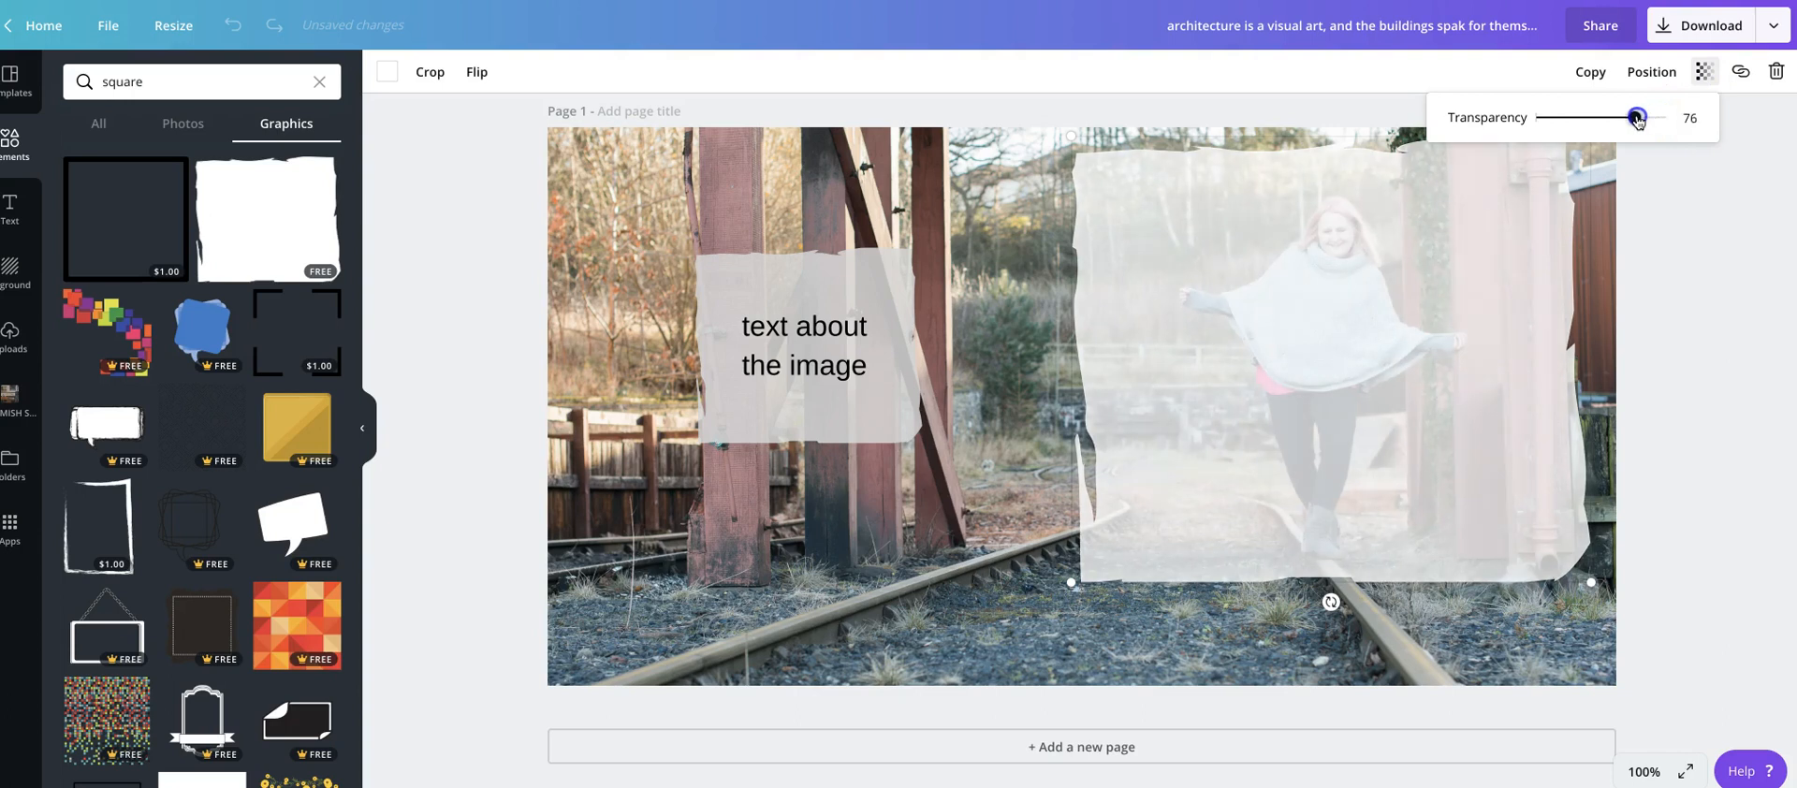
{"action": "left_click", "coordinate": [1734, 283]}
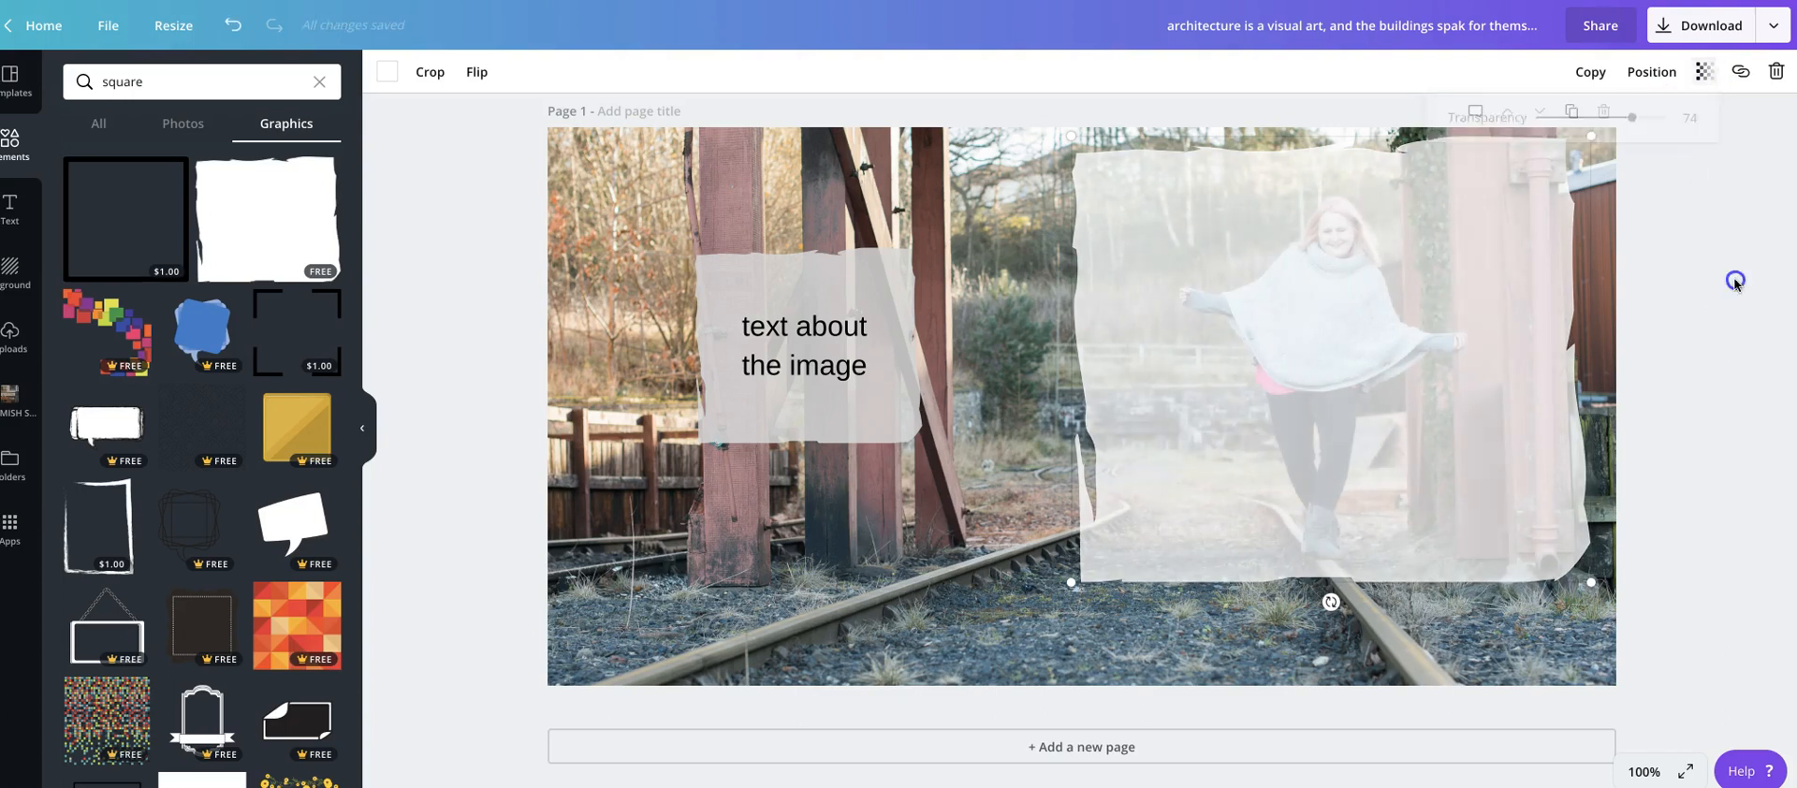
Delete the white square over the woman and the grey square behind the text
{"action": "left_click", "coordinate": [1395, 305]}
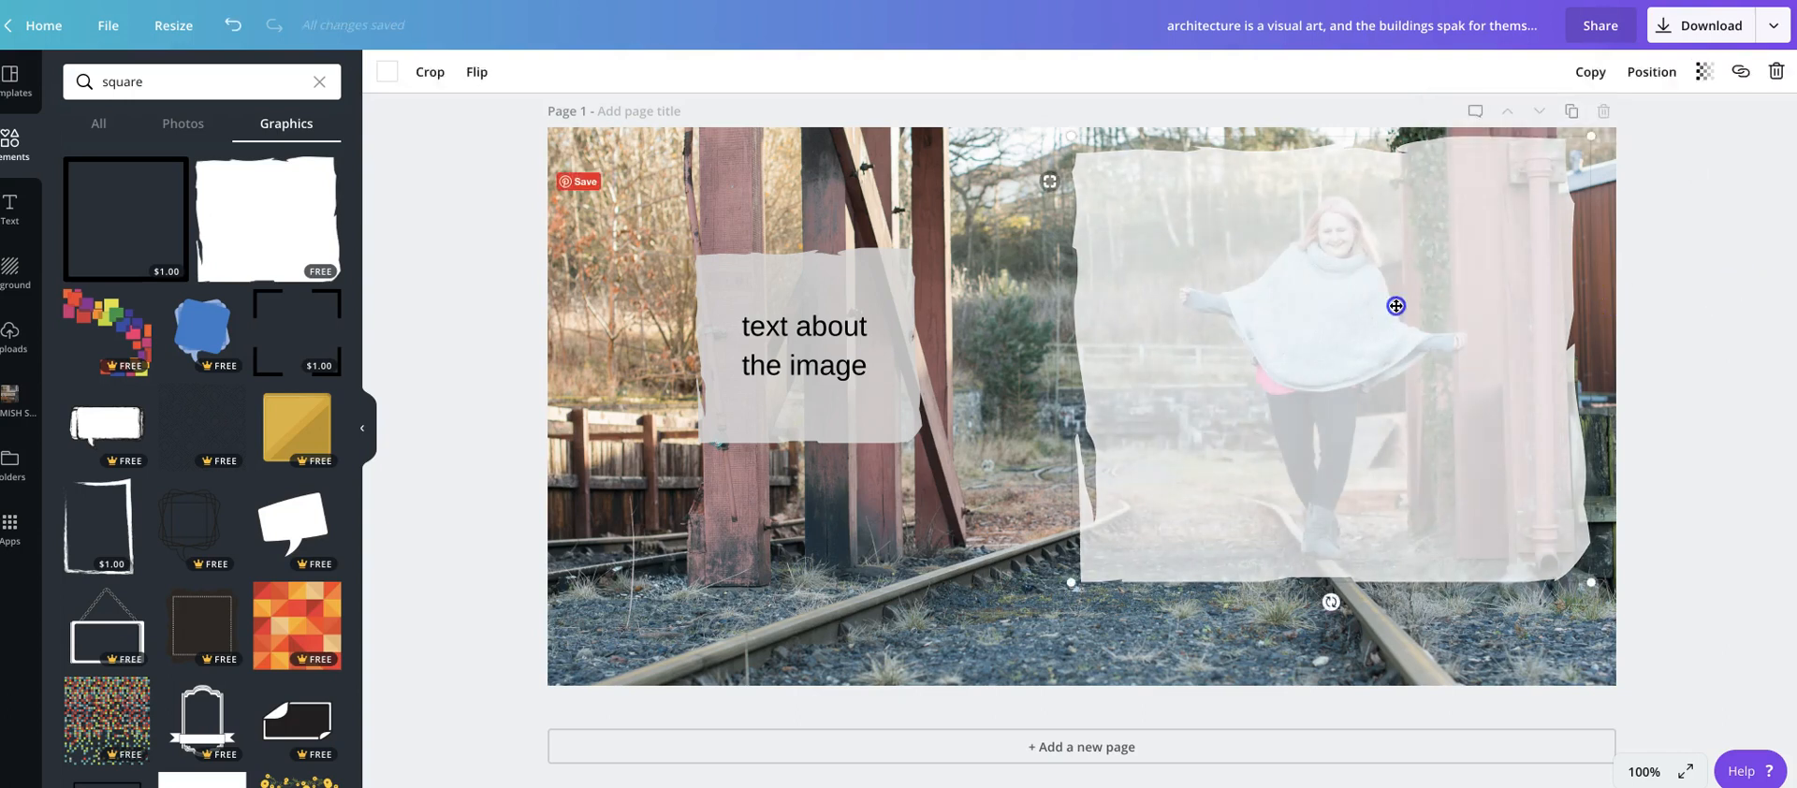
{"action": "key", "text": "Delete"}
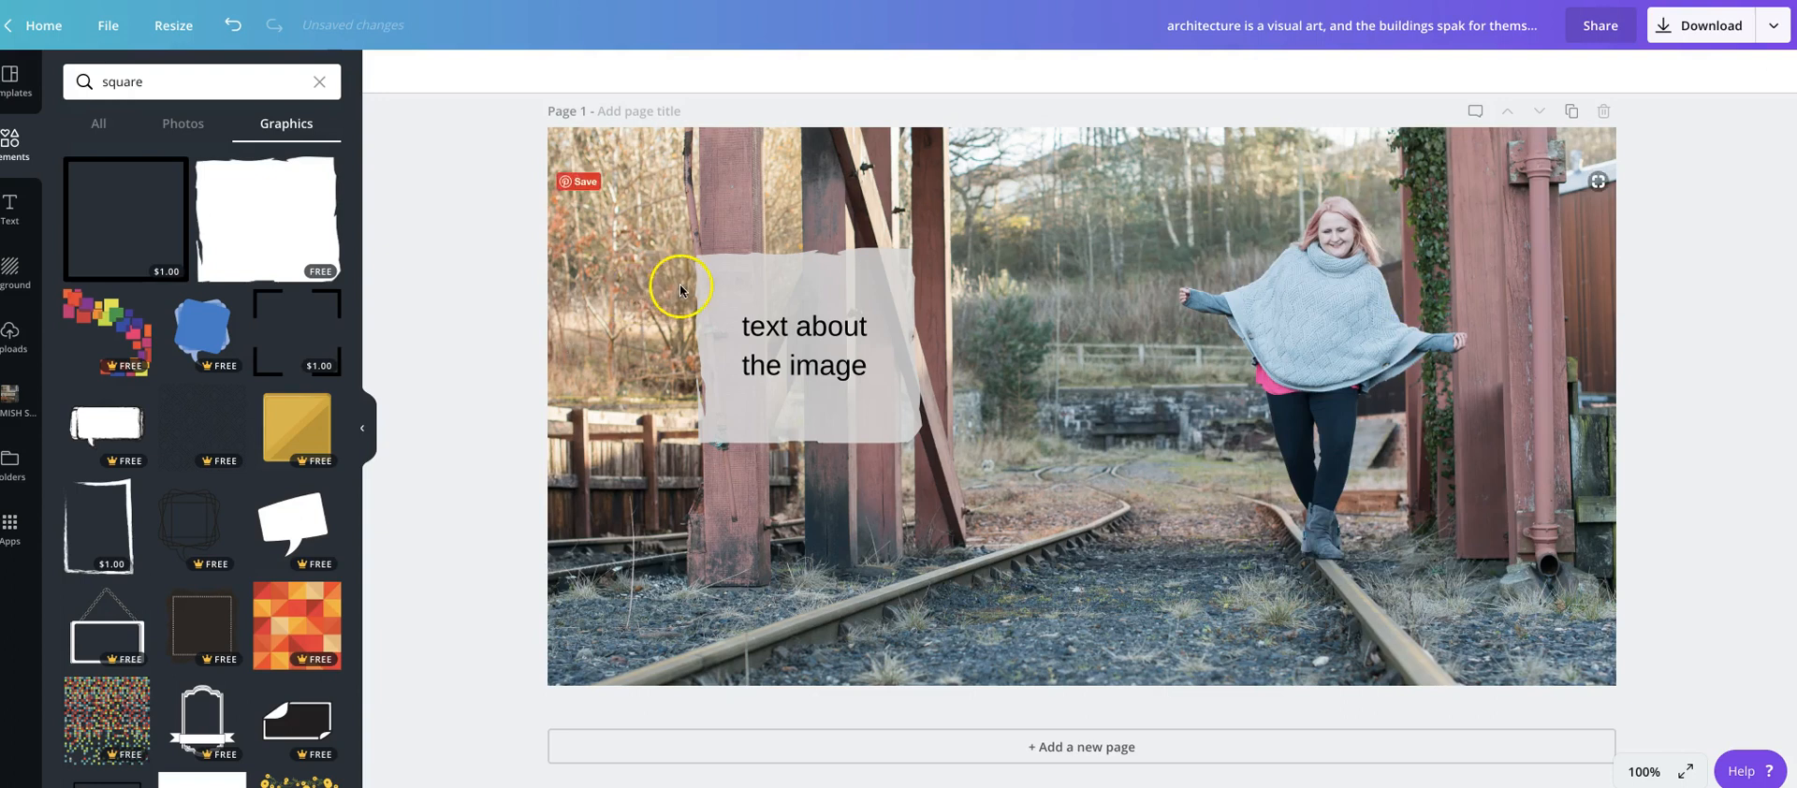
{"action": "left_click", "coordinate": [708, 274]}
{"action": "key", "text": "Delete"}
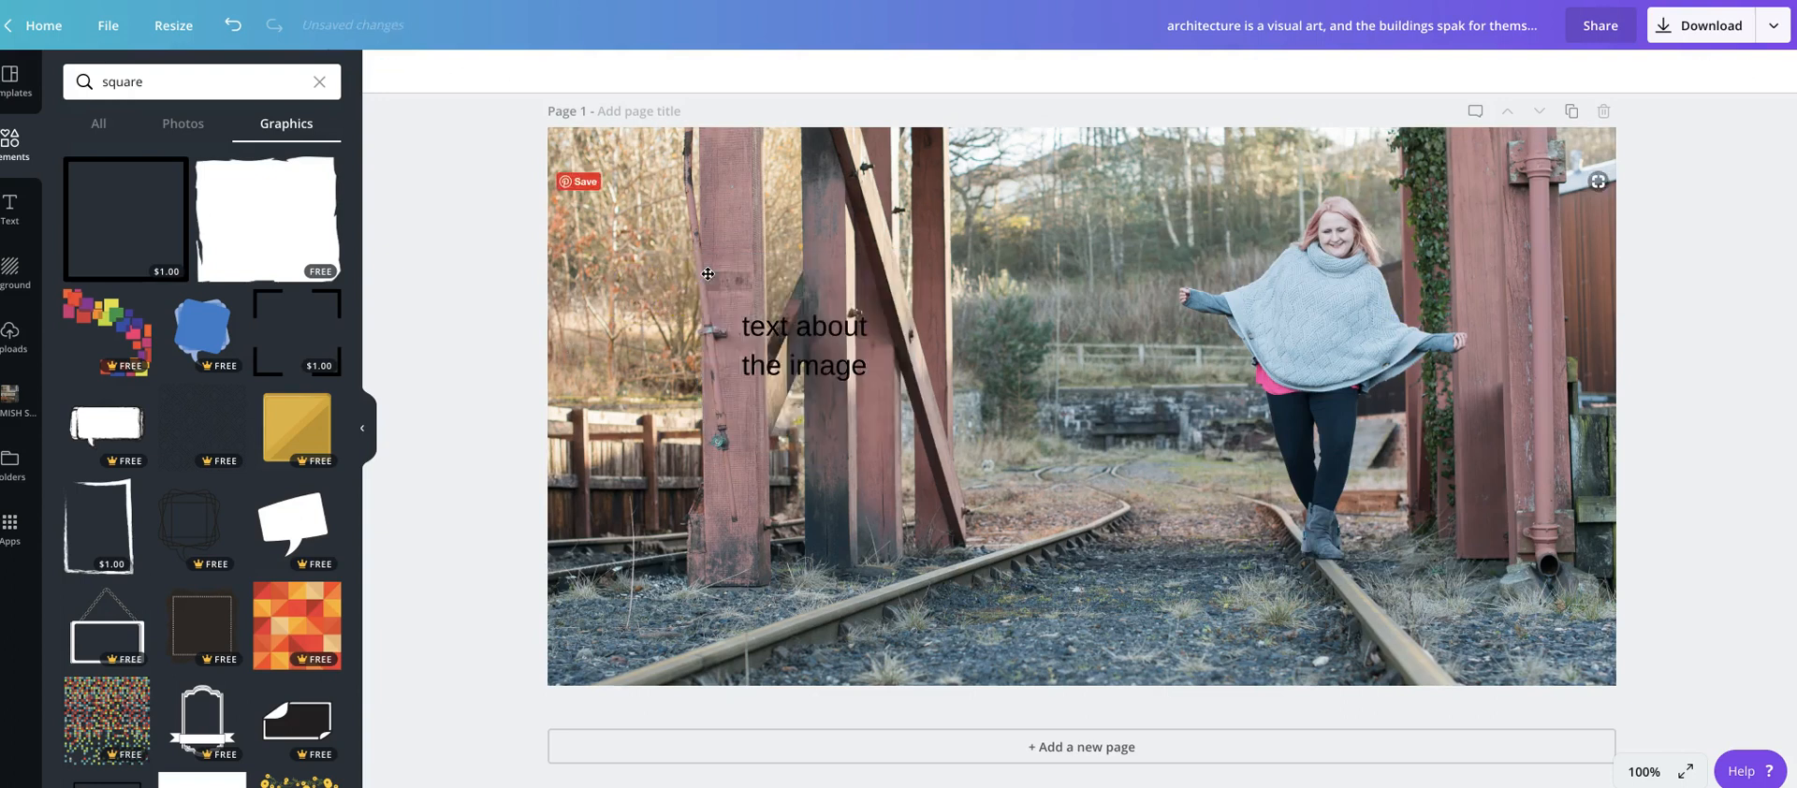
Insert the free plain white square graphic and enlarge it to cover the whole photo
{"action": "scroll", "coordinate": [183, 547], "scroll_direction": "down", "scroll_amount": 2}
{"action": "scroll", "coordinate": [183, 550], "scroll_direction": "down", "scroll_amount": 2}
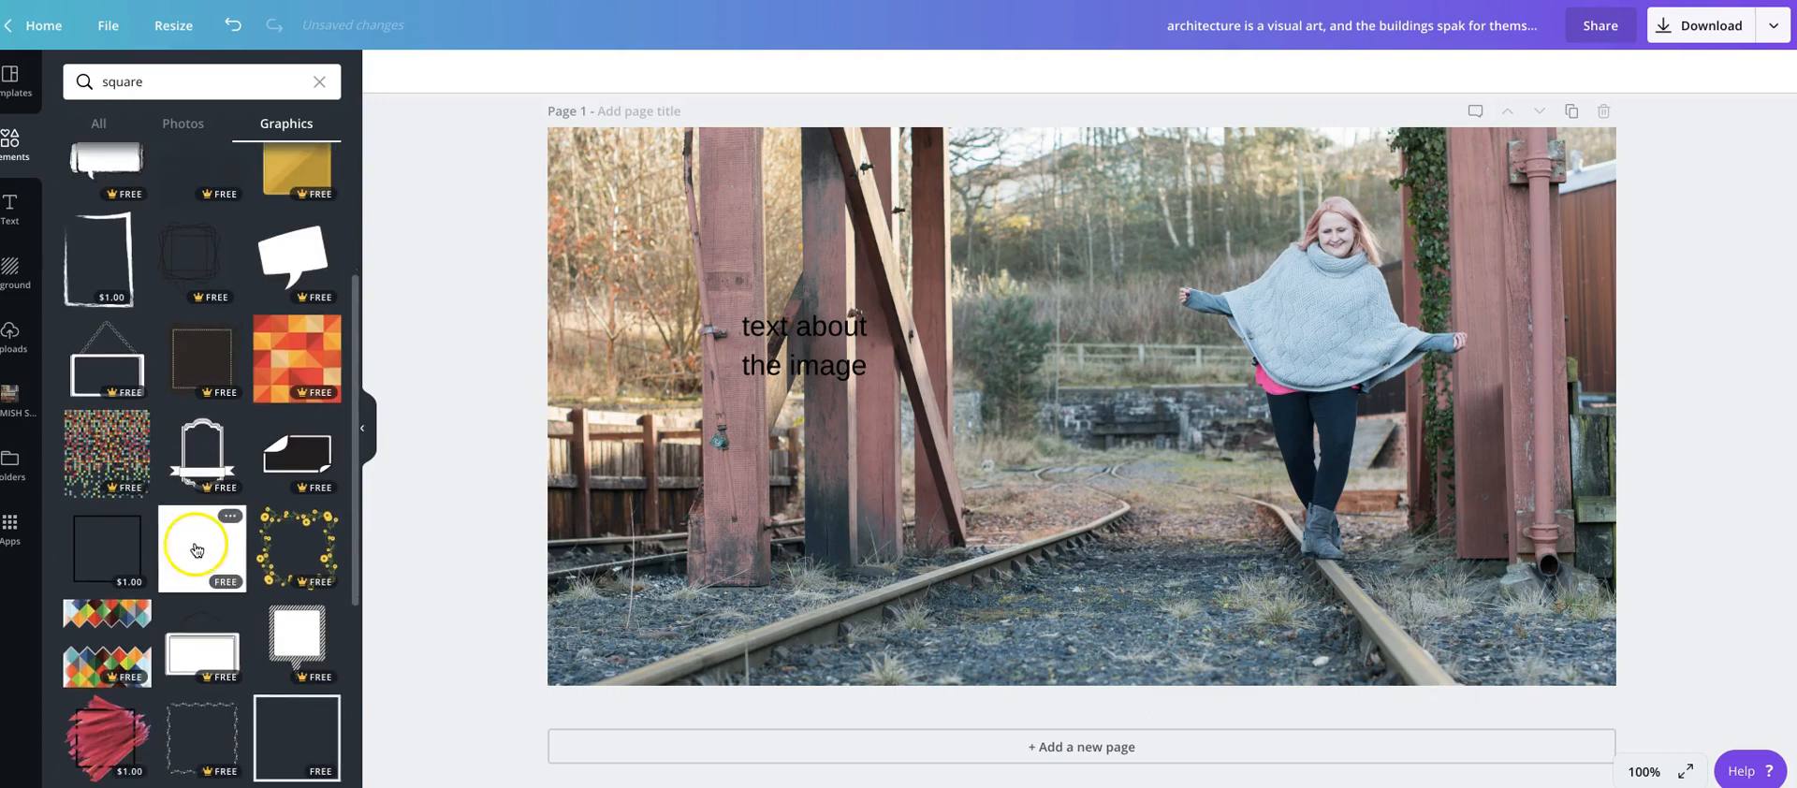
{"action": "left_click", "coordinate": [215, 550]}
{"action": "left_click_drag", "start_coordinate": [1286, 504], "coordinate": [978, 448]}
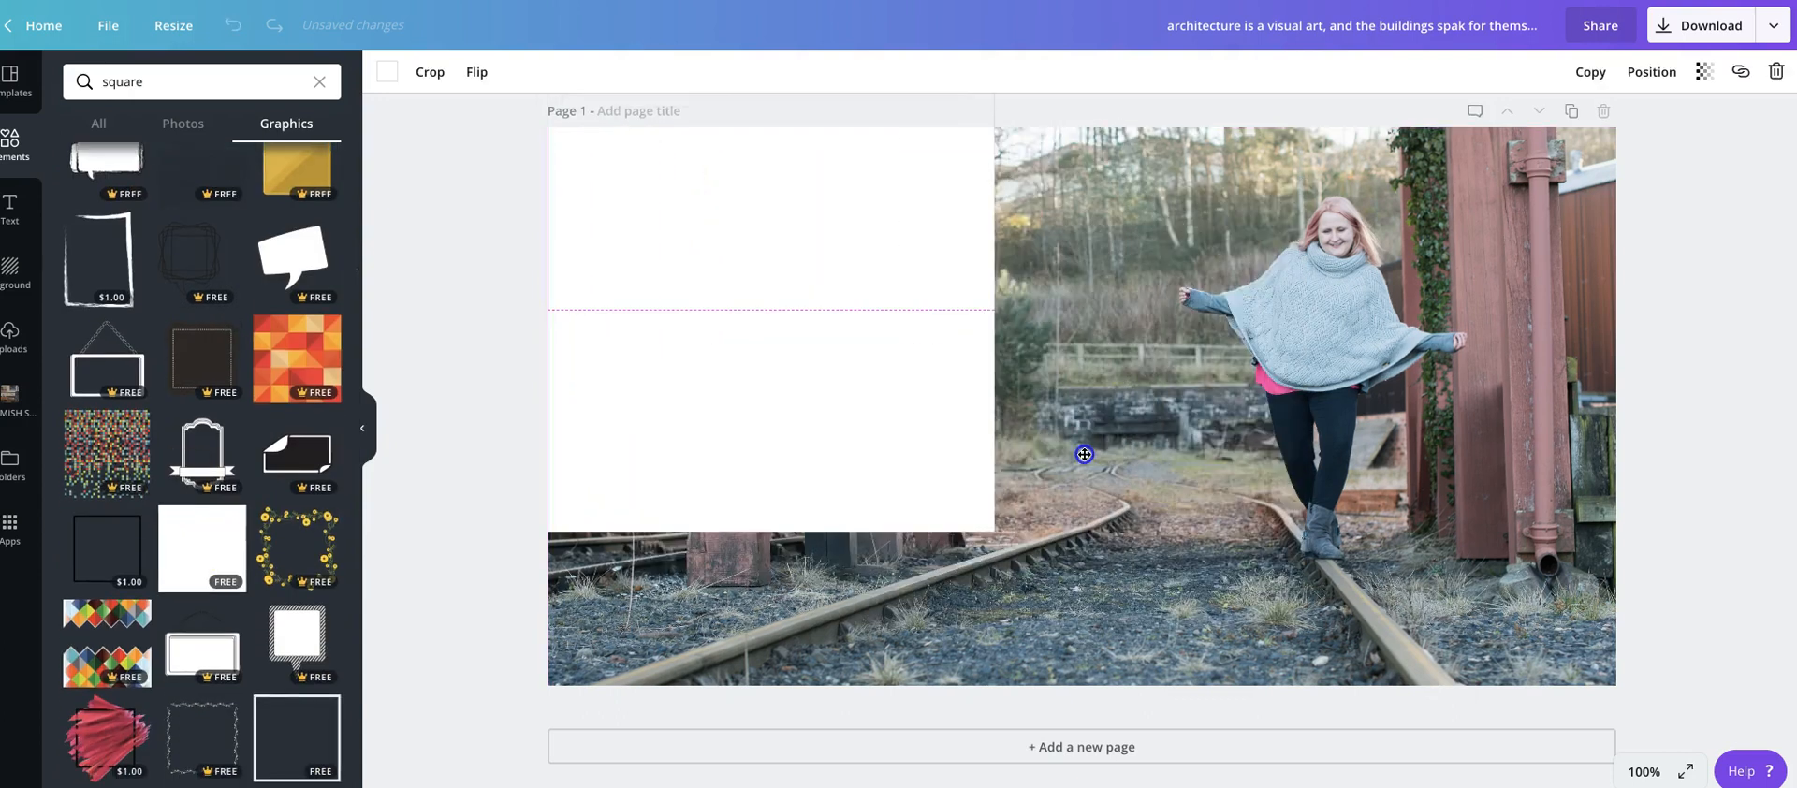
{"action": "left_click_drag", "start_coordinate": [981, 531], "coordinate": [1787, 786]}
{"action": "left_click_drag", "start_coordinate": [1469, 683], "coordinate": [1473, 250]}
{"action": "left_click_drag", "start_coordinate": [580, 701], "coordinate": [441, 737]}
{"action": "left_click", "coordinate": [806, 610]}
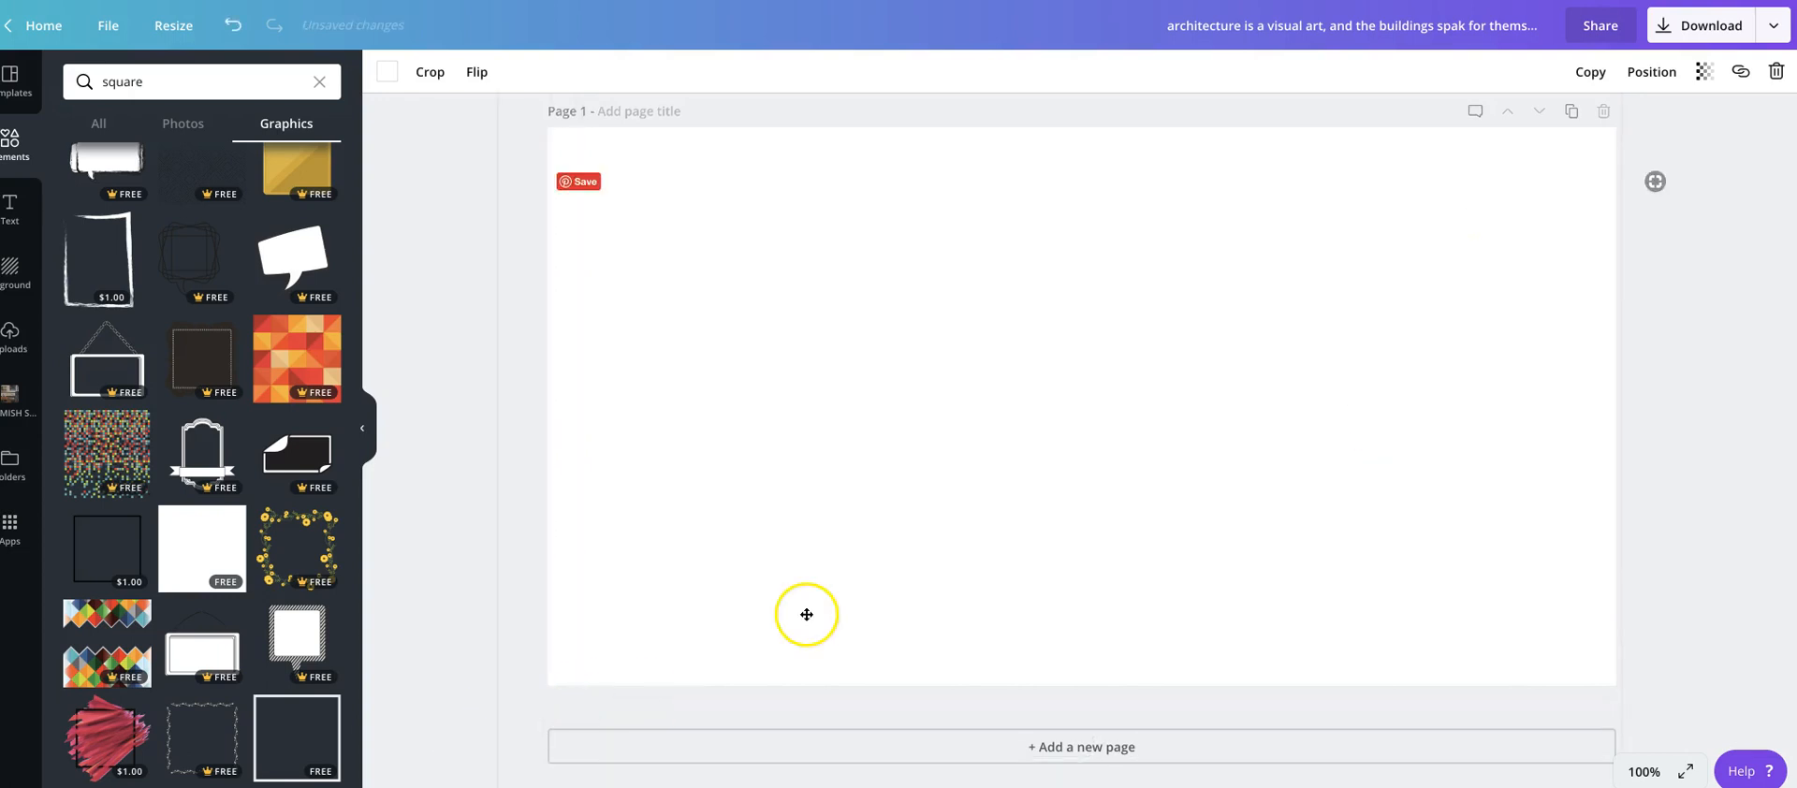
Set the full-page white square's transparency to 72
{"action": "left_click", "coordinate": [1704, 72]}
{"action": "left_click_drag", "start_coordinate": [1664, 121], "coordinate": [1631, 122]}
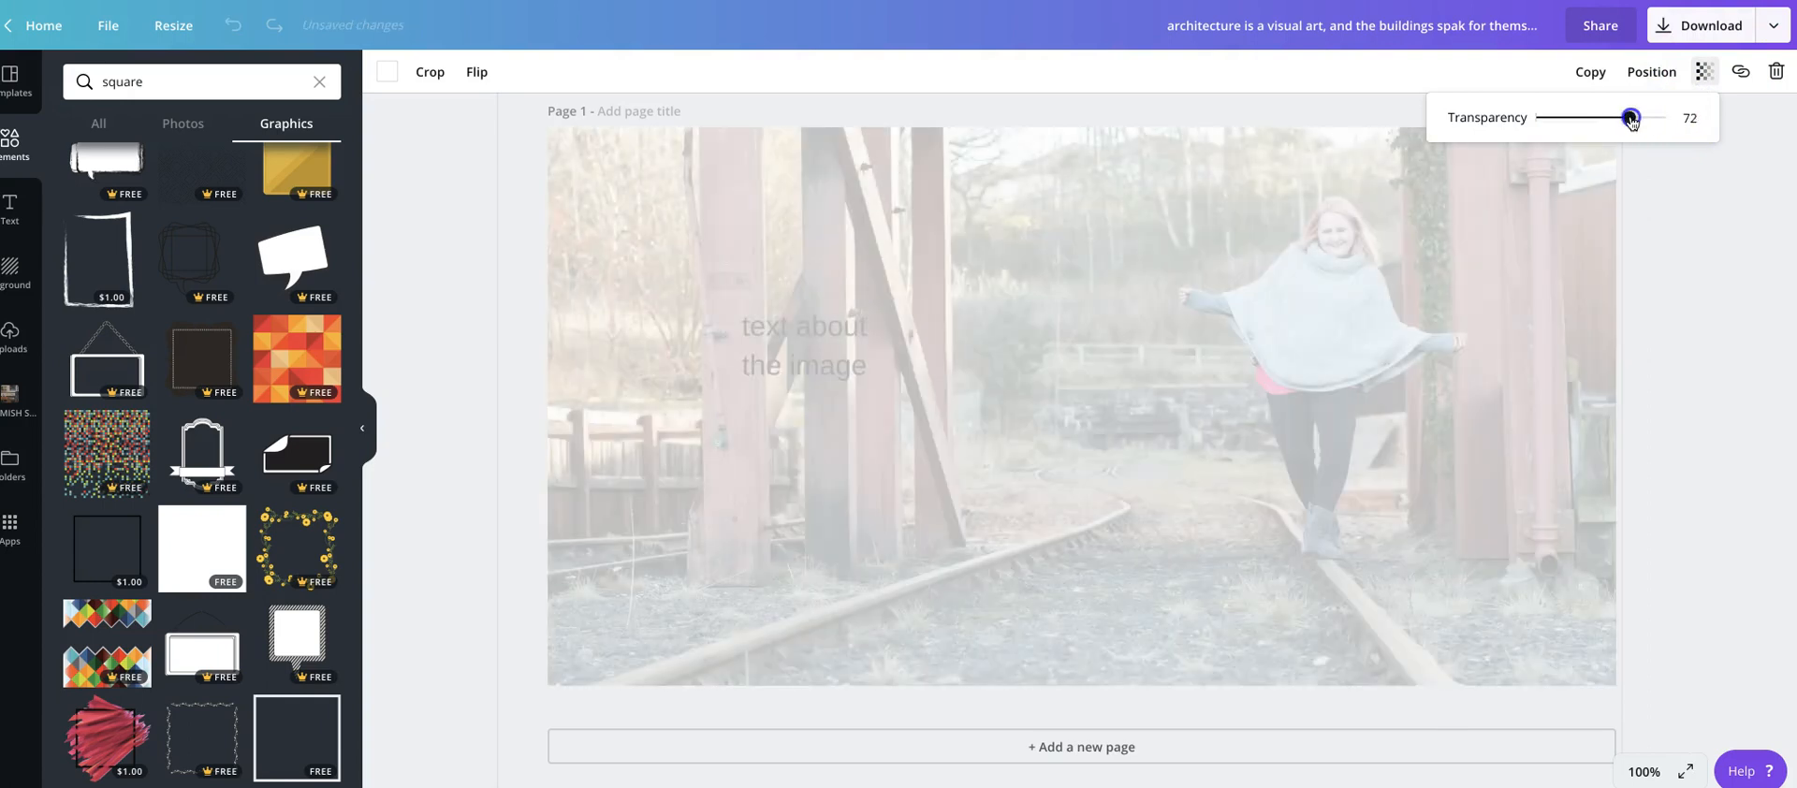
{"action": "left_click", "coordinate": [1771, 230]}
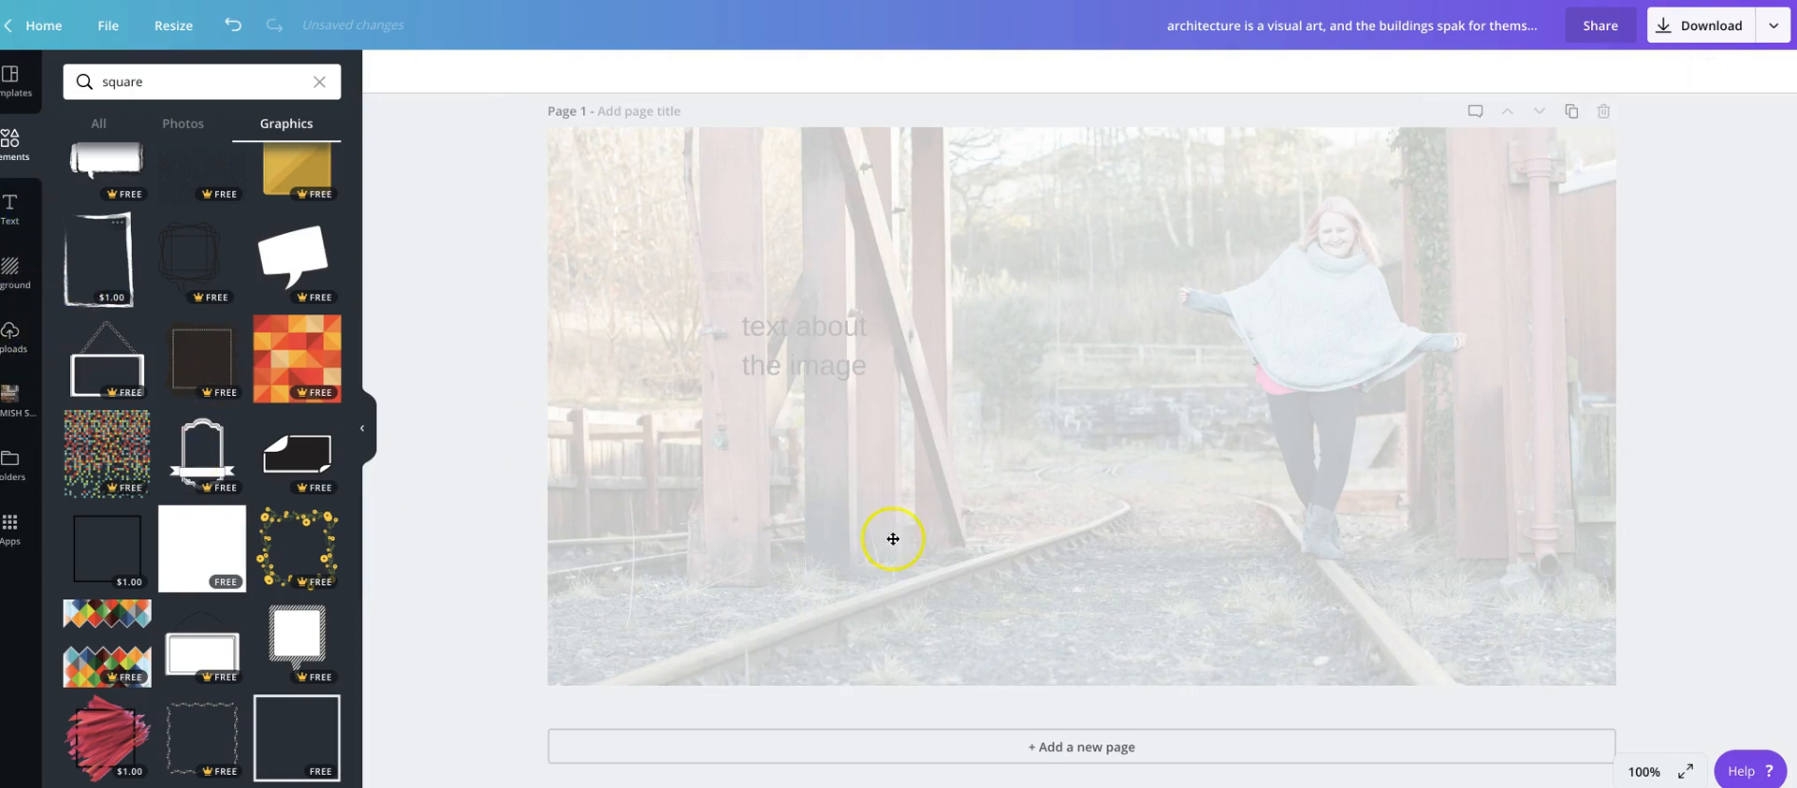
Add a text box over the faded photo reading "Add our own text box"
{"action": "left_click", "coordinate": [182, 132]}
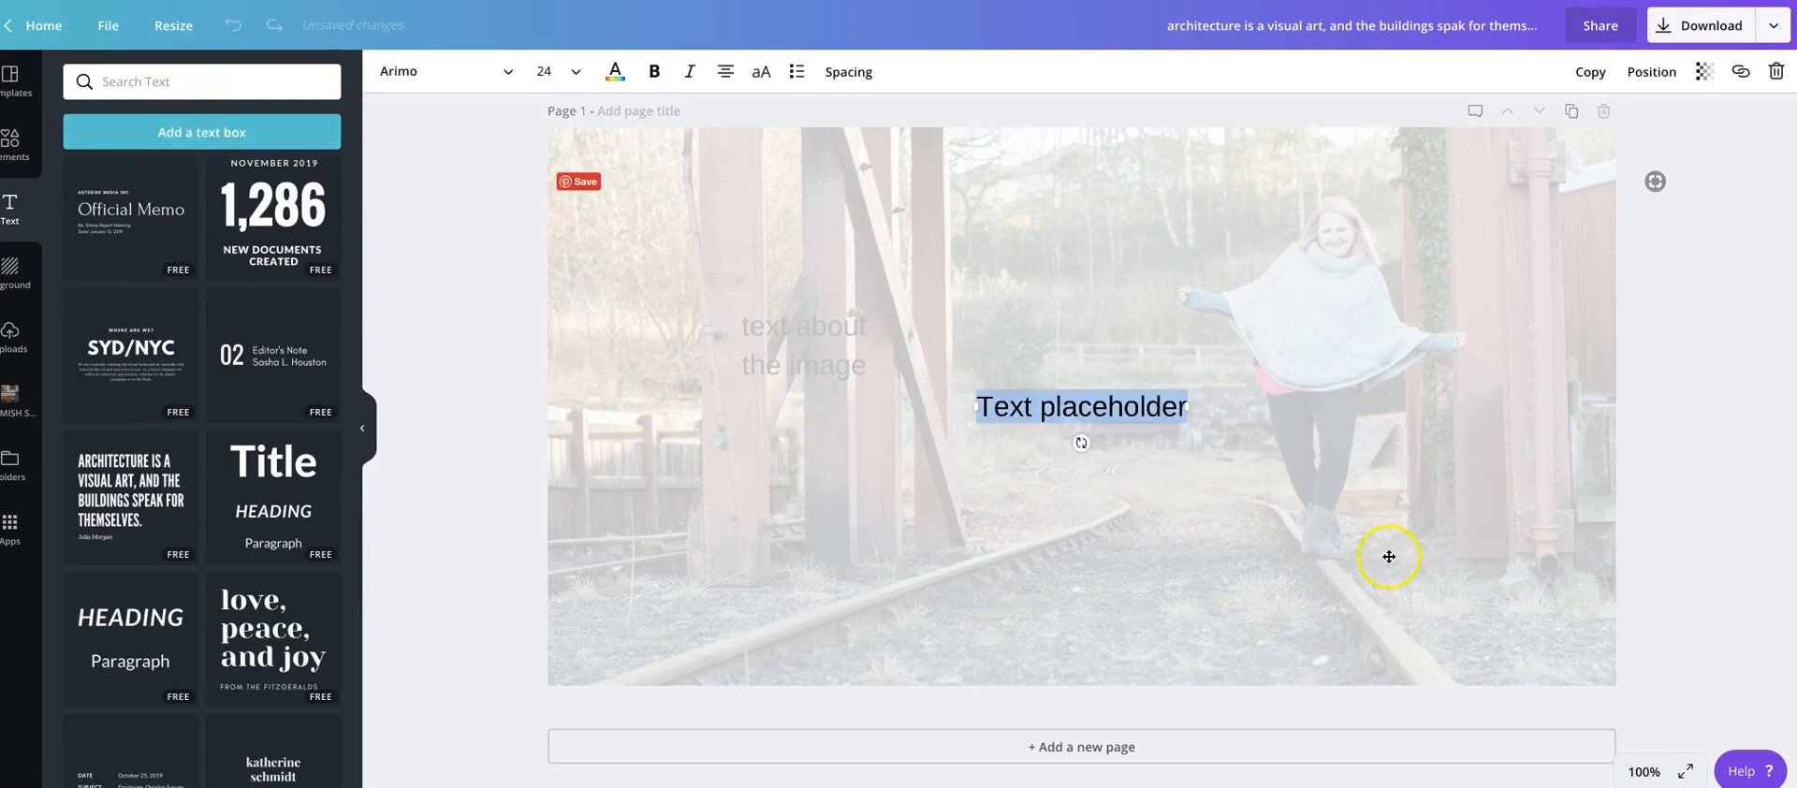
{"action": "key", "text": "BackSpace"}
{"action": "type", "text": "Add out ow"}
{"action": "key", "text": "BackSpace"}
{"action": "key", "text": "BackSpace"}
{"action": "key", "text": "BackSpace"}
{"action": "key", "text": "BackSpace"}
{"action": "type", "text": "r own text box"}
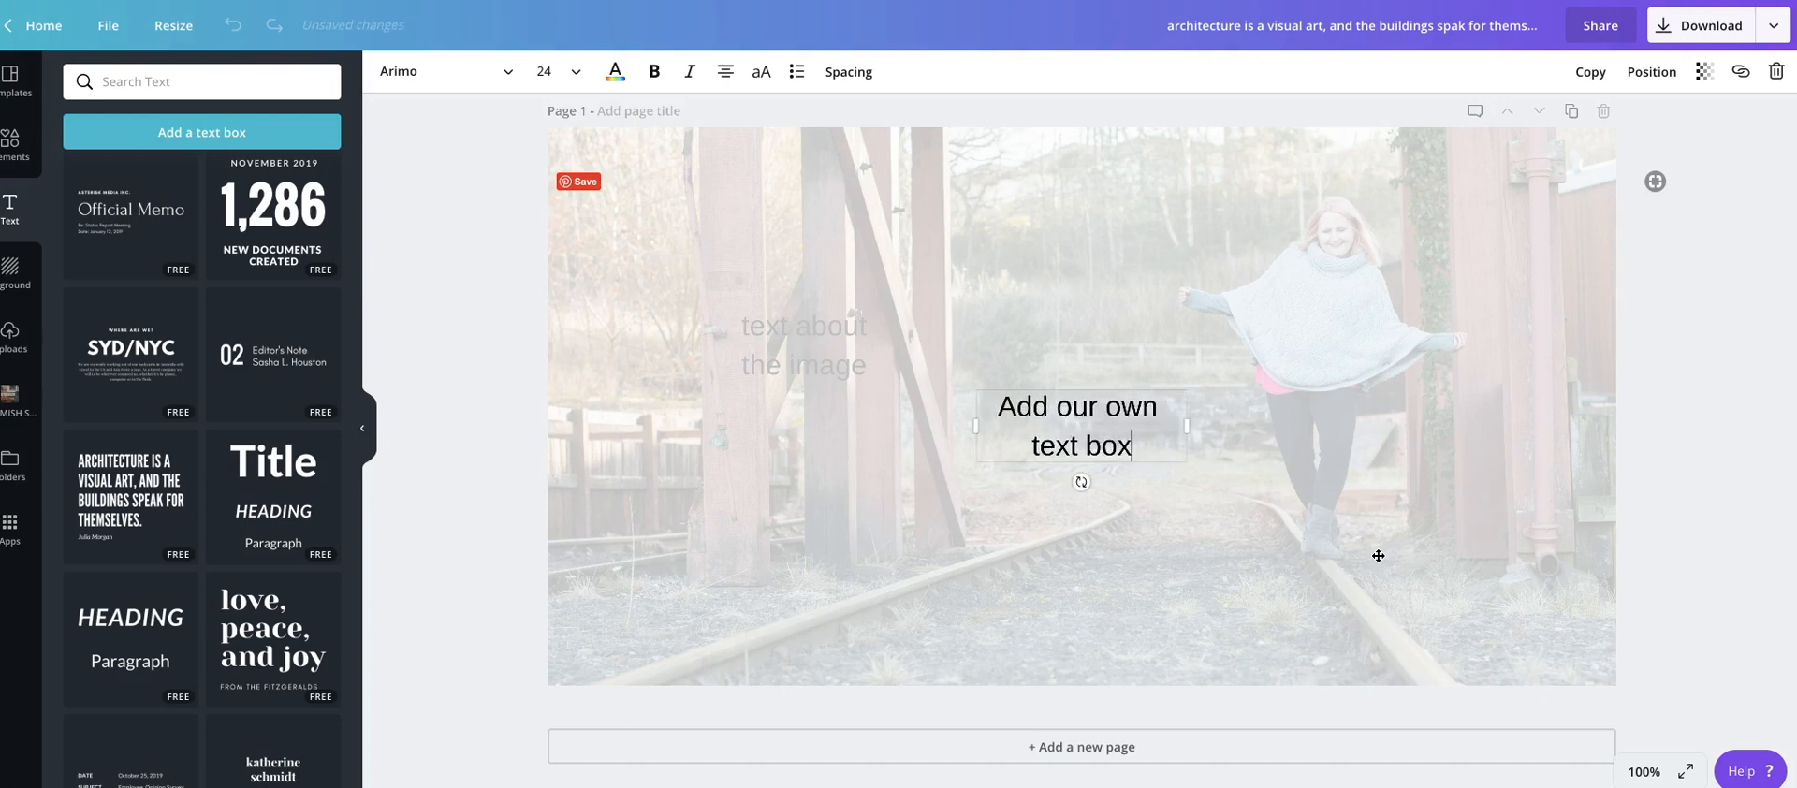
Set the new text to size 96, widen its box to about 1,113 and centre it on the page
{"action": "left_click", "coordinate": [560, 71]}
{"action": "scroll", "coordinate": [613, 510], "scroll_direction": "down", "scroll_amount": 5}
{"action": "left_click", "coordinate": [589, 495]}
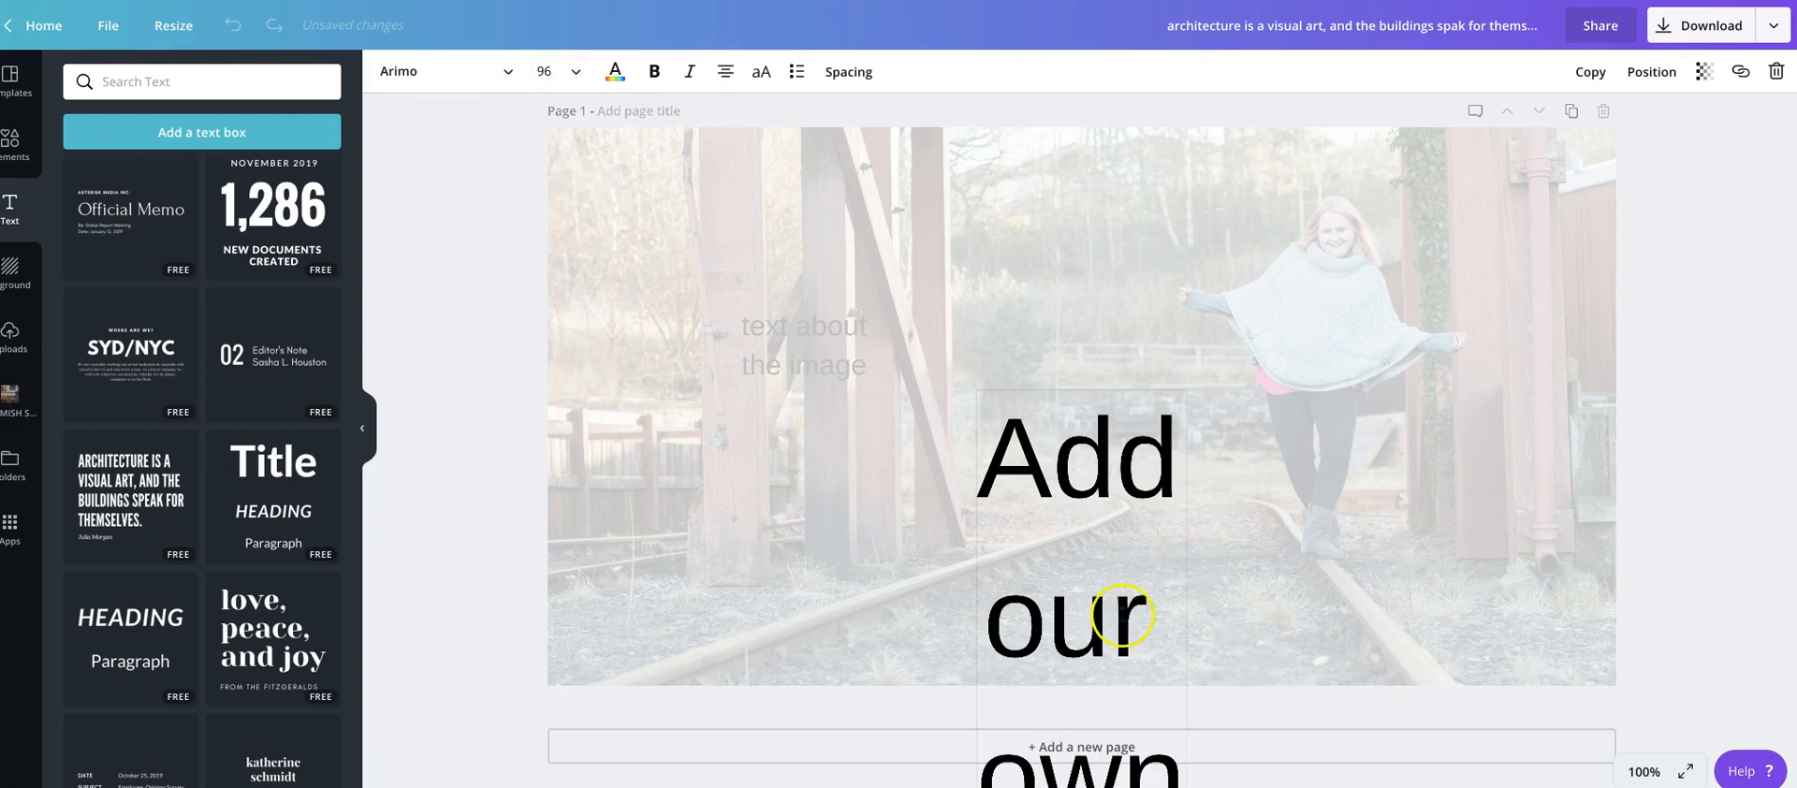
{"action": "scroll", "coordinate": [1121, 616], "scroll_direction": "down", "scroll_amount": 3}
{"action": "left_click_drag", "start_coordinate": [1192, 543], "coordinate": [1602, 558]}
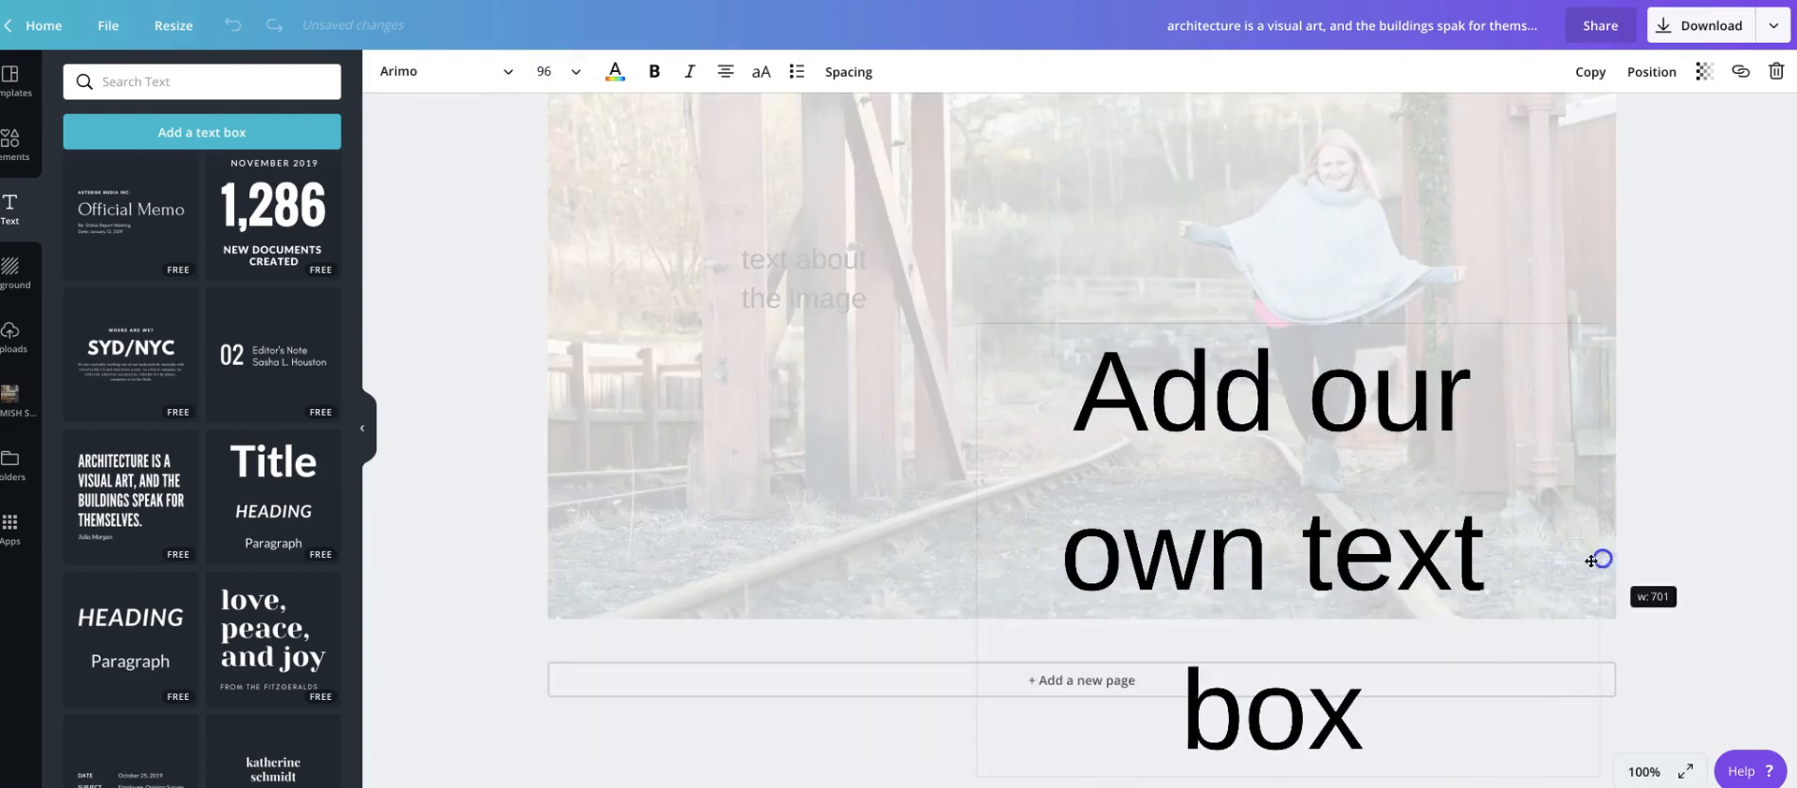
{"action": "left_click_drag", "start_coordinate": [979, 552], "coordinate": [613, 550]}
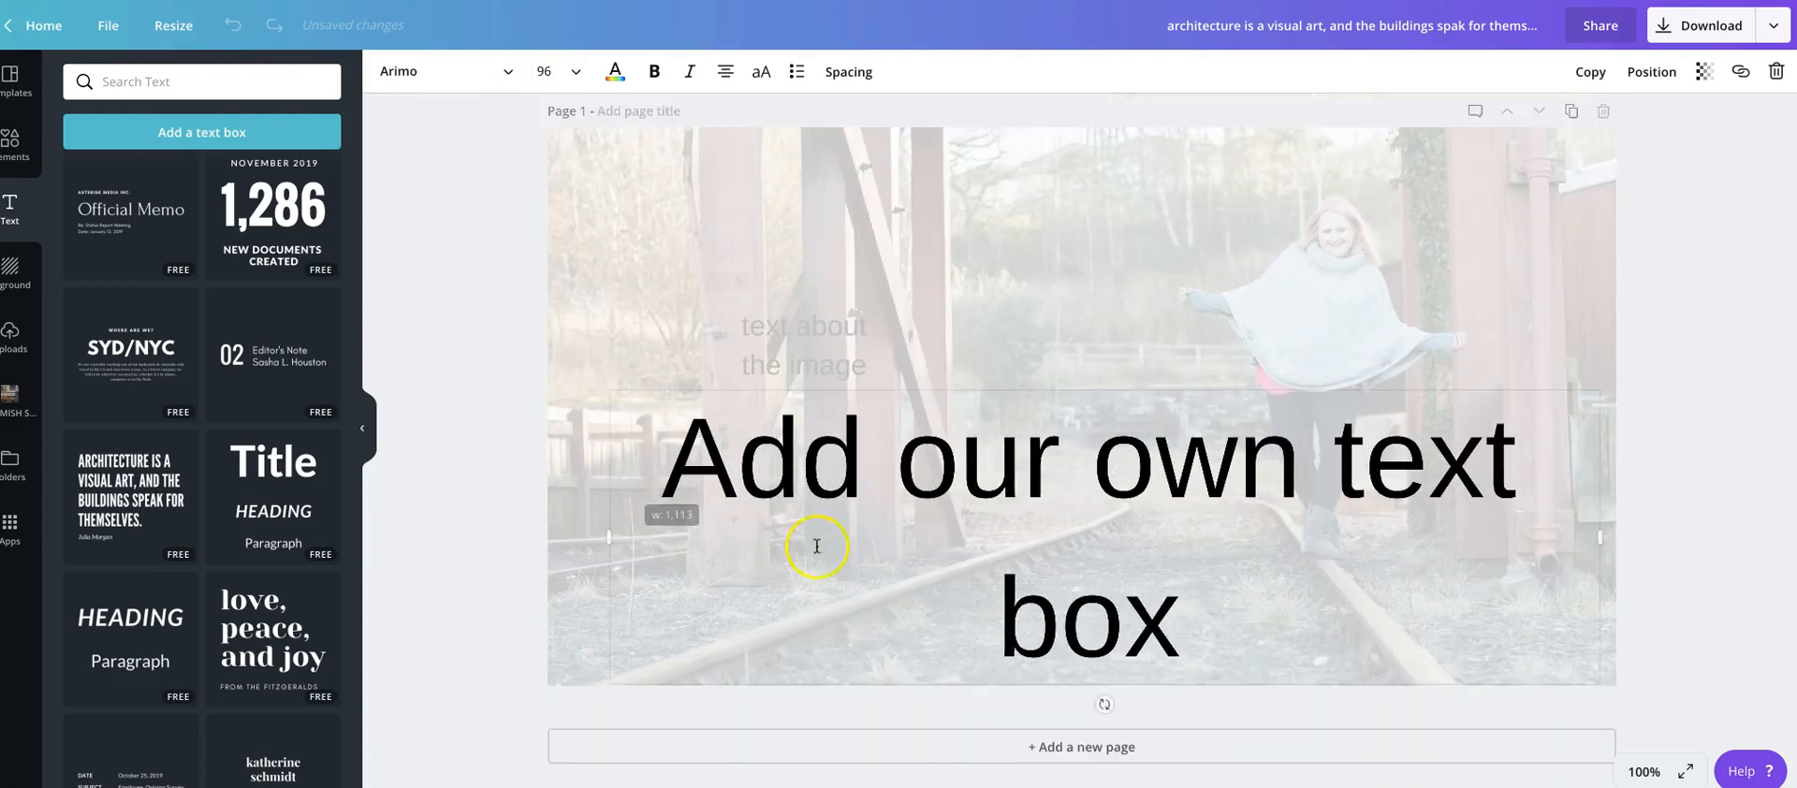
{"action": "left_click_drag", "start_coordinate": [1261, 468], "coordinate": [1262, 294]}
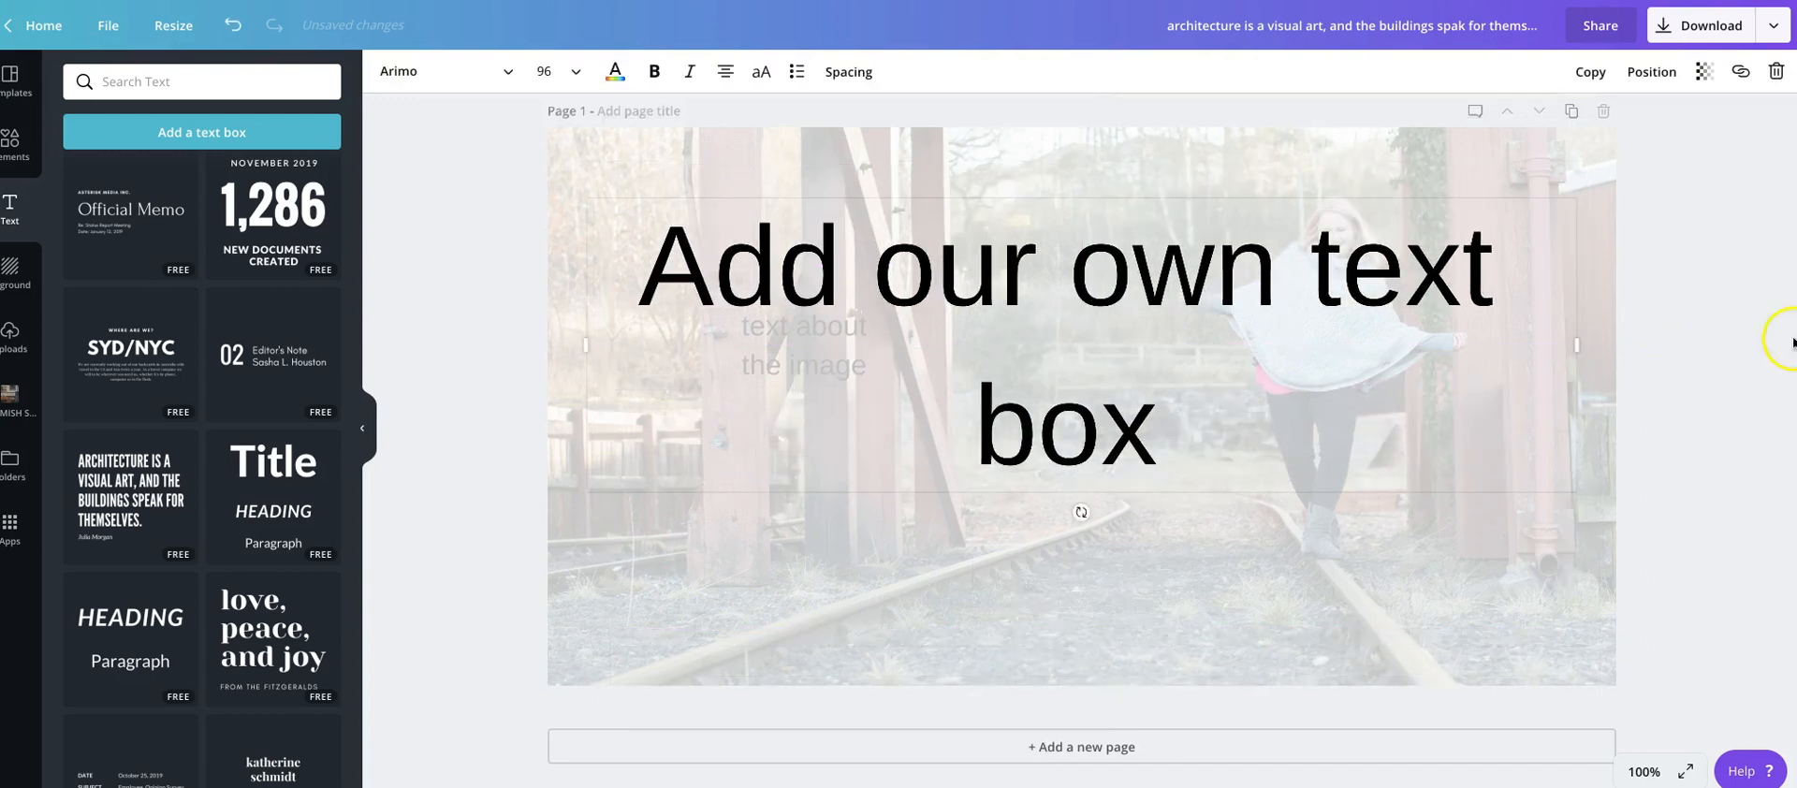
{"action": "left_click", "coordinate": [1706, 362]}
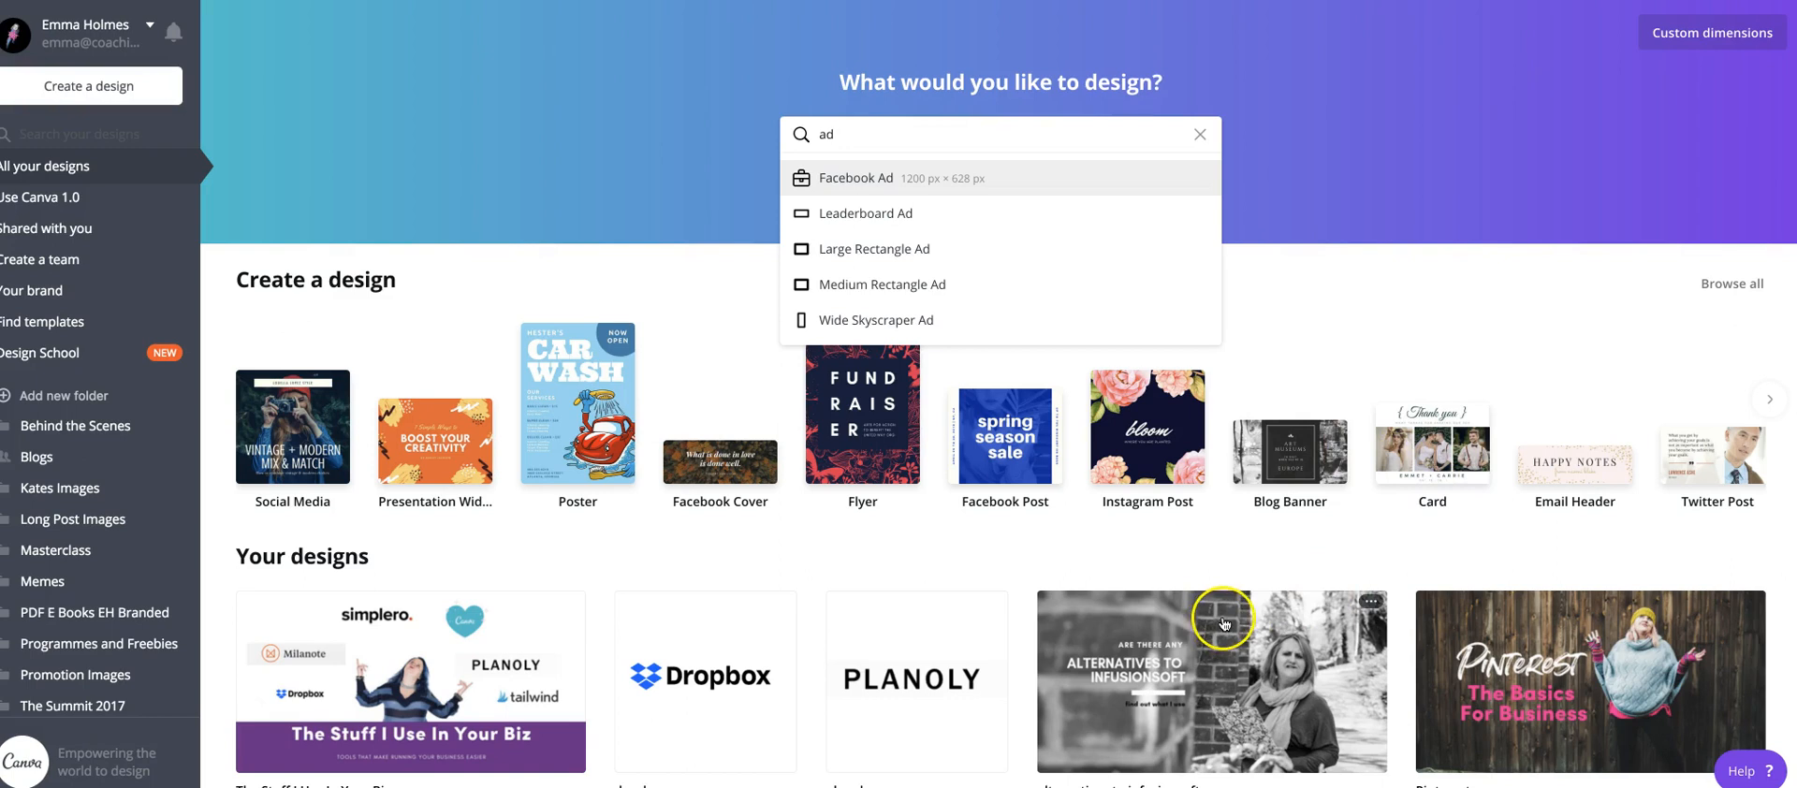
Search your own designs on the home page for "pinterest" and browse the matches
{"action": "scroll", "coordinate": [1217, 608], "scroll_direction": "down", "scroll_amount": 1}
{"action": "left_click", "coordinate": [135, 148]}
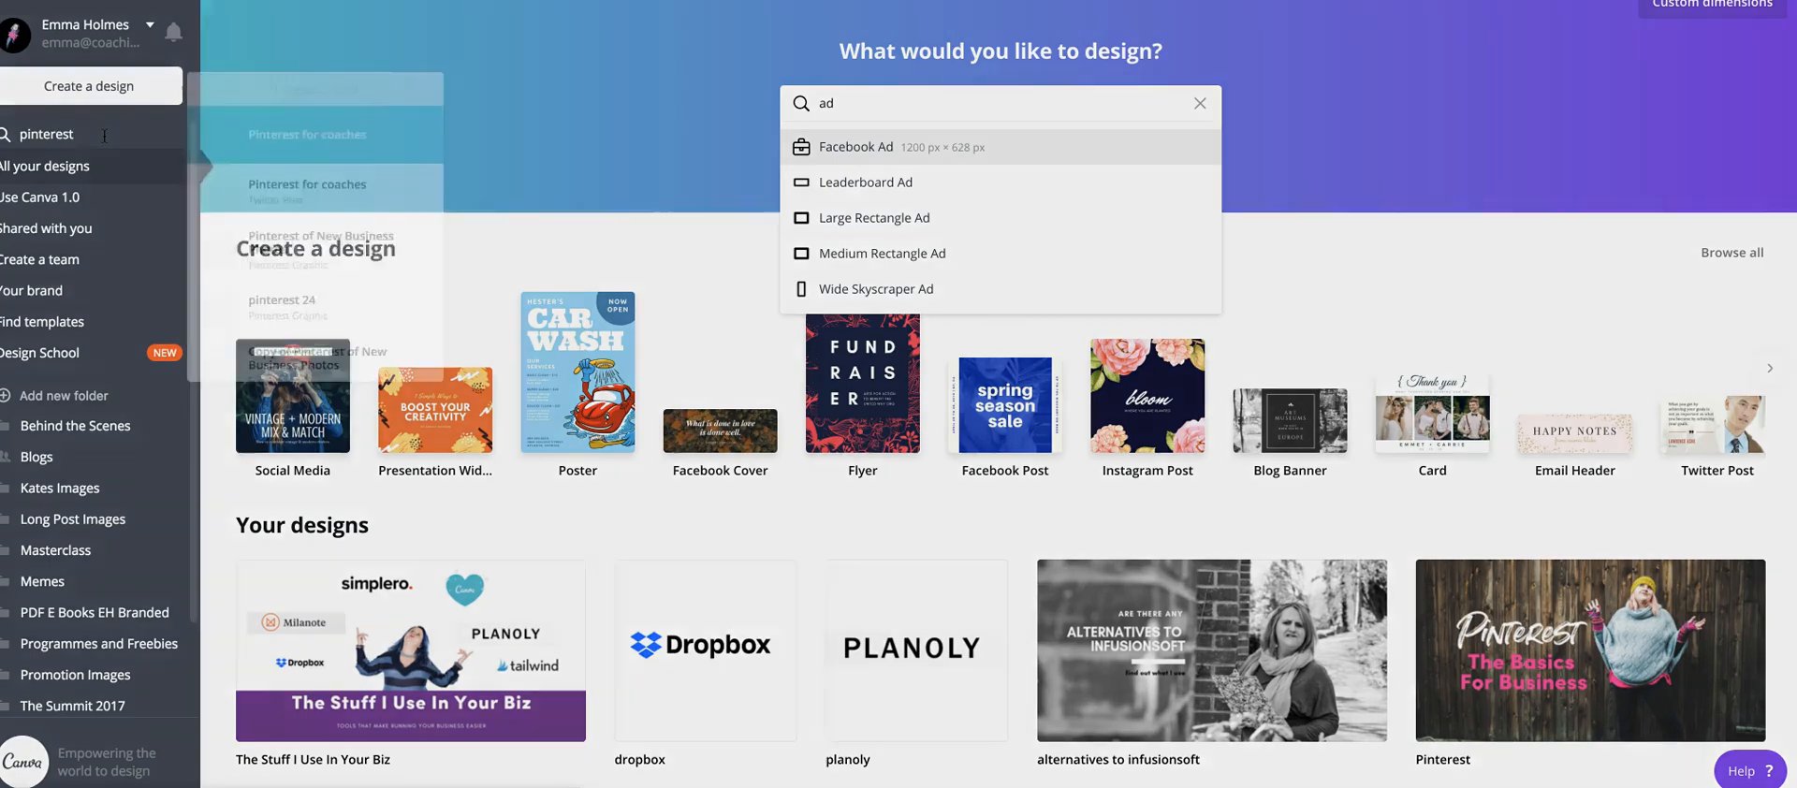
{"action": "scroll", "coordinate": [286, 159], "scroll_direction": "down", "scroll_amount": 3}
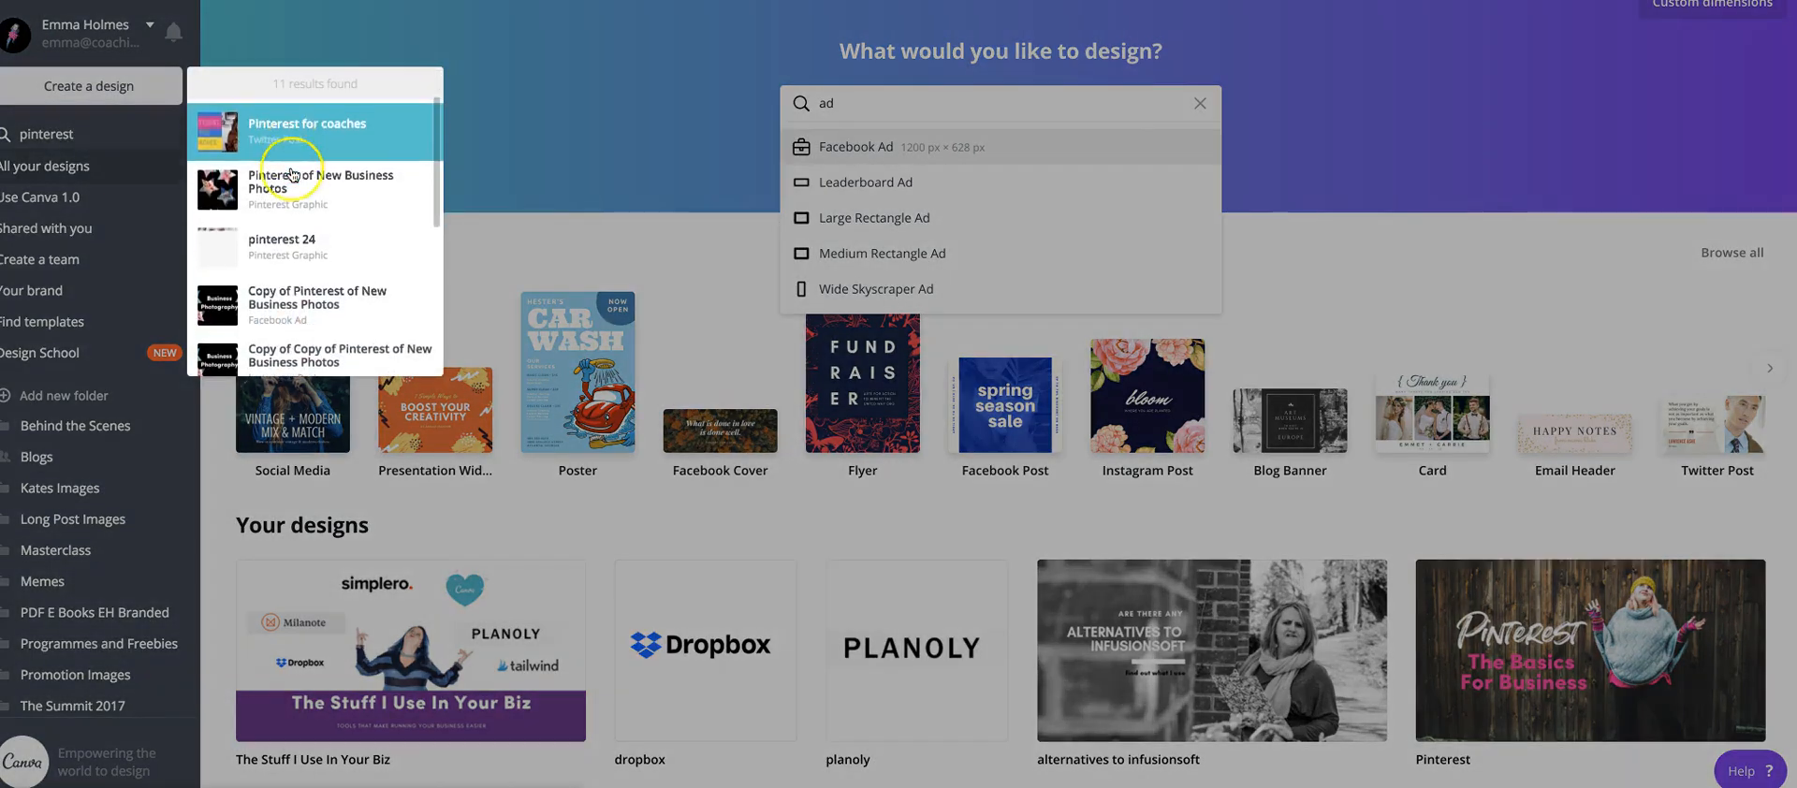
{"action": "scroll", "coordinate": [292, 175], "scroll_direction": "down", "scroll_amount": 5}
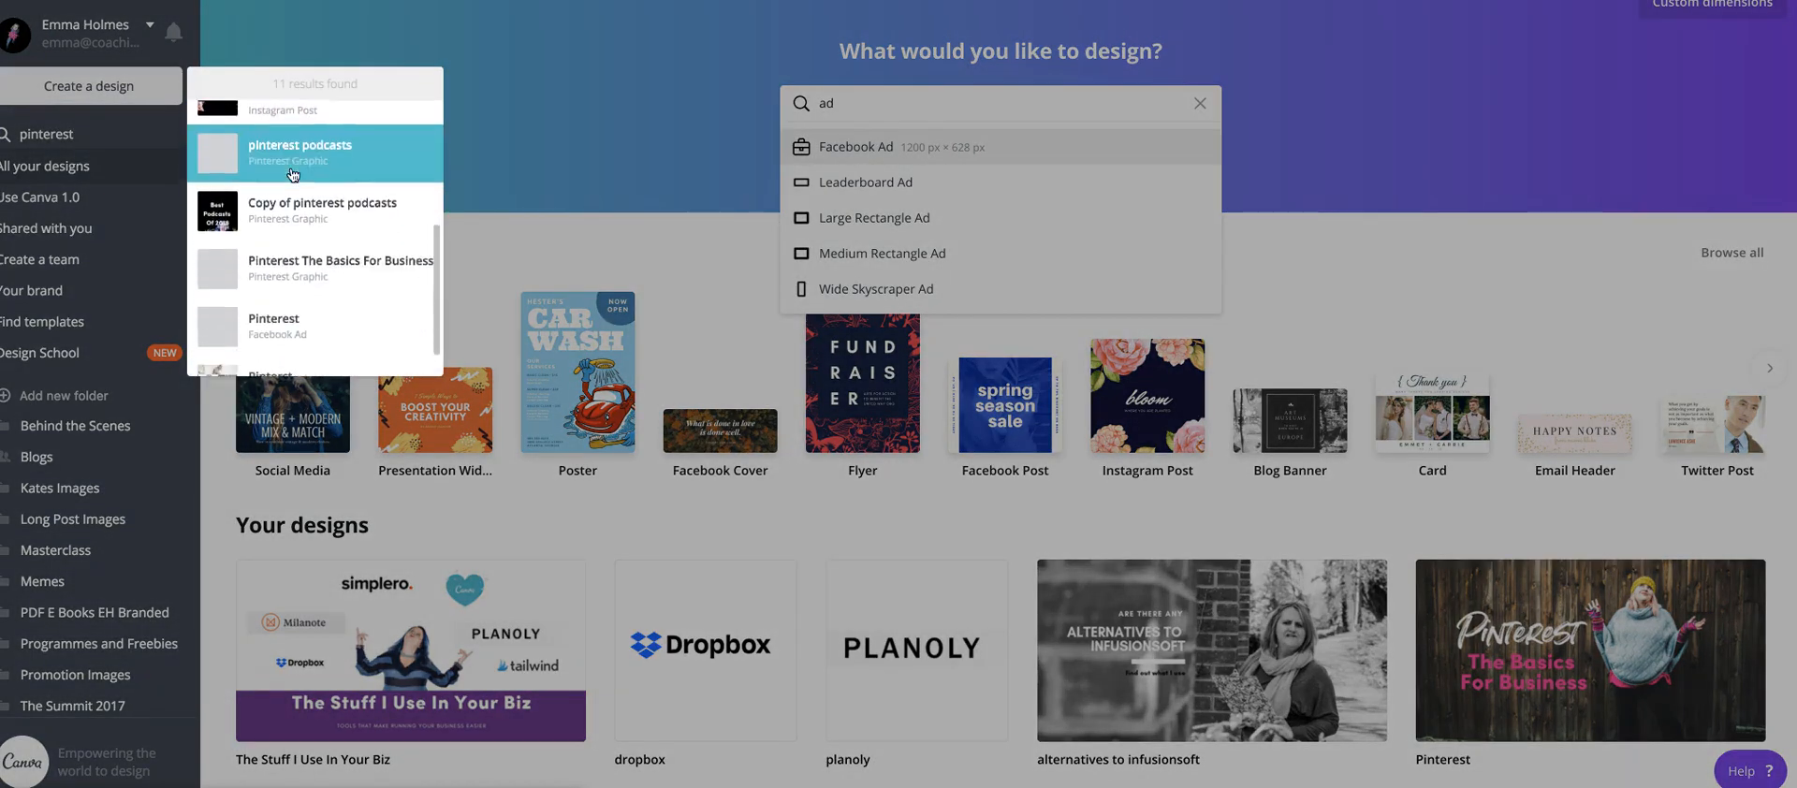
{"action": "scroll", "coordinate": [293, 175], "scroll_direction": "up", "scroll_amount": 5}
Search your own designs for "list building", browse the matches and close the results list
{"action": "left_click", "coordinate": [71, 153]}
{"action": "left_click", "coordinate": [69, 138]}
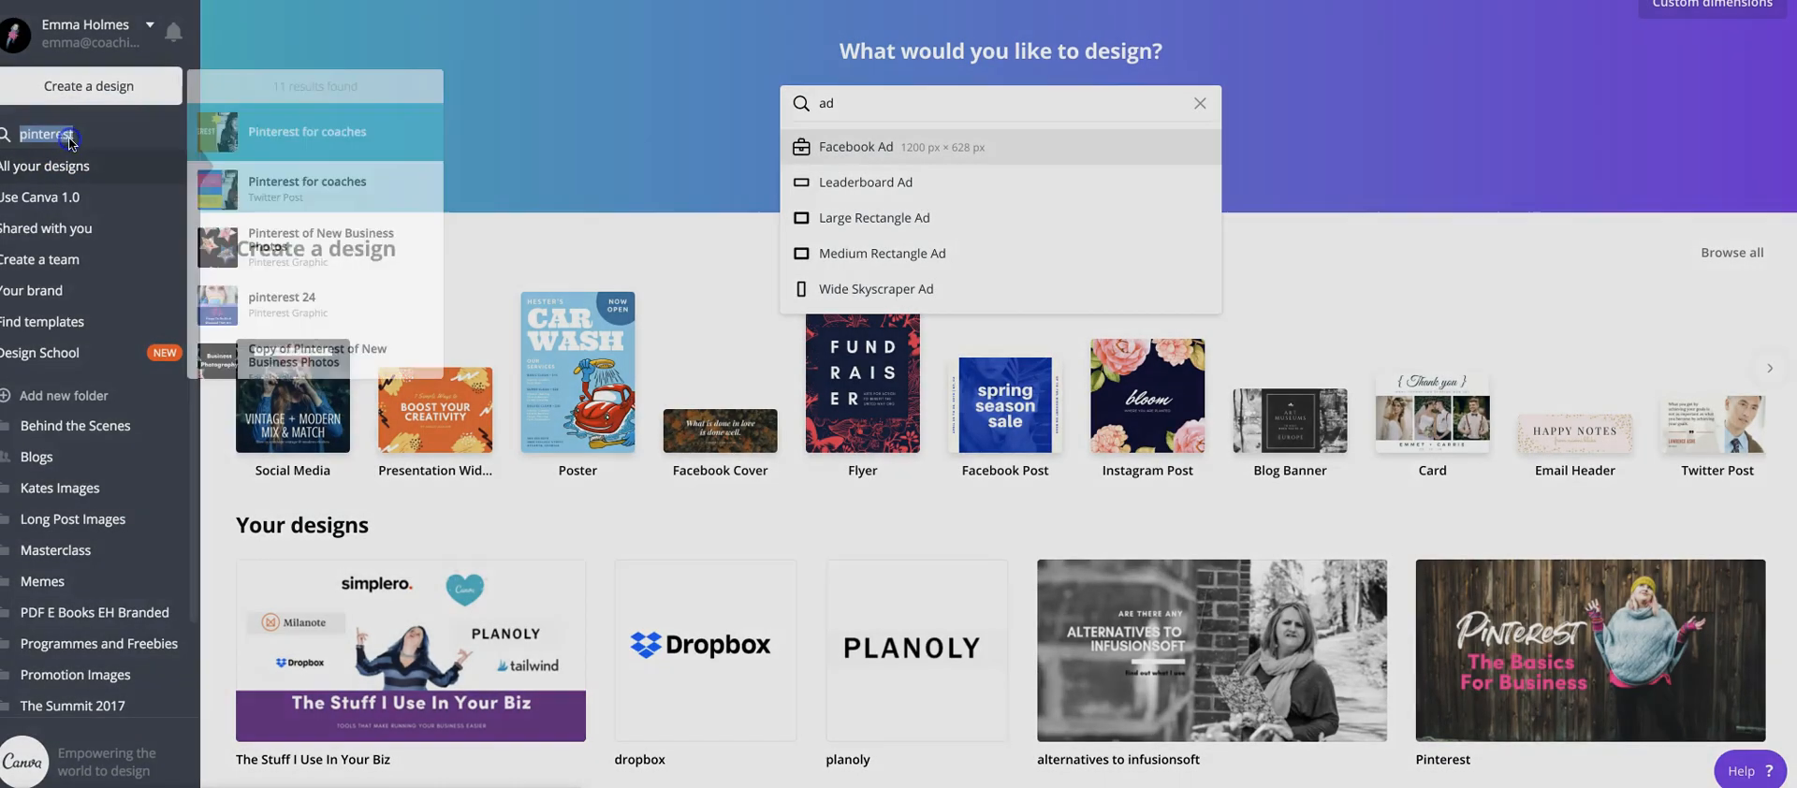
{"action": "type", "text": "list building"}
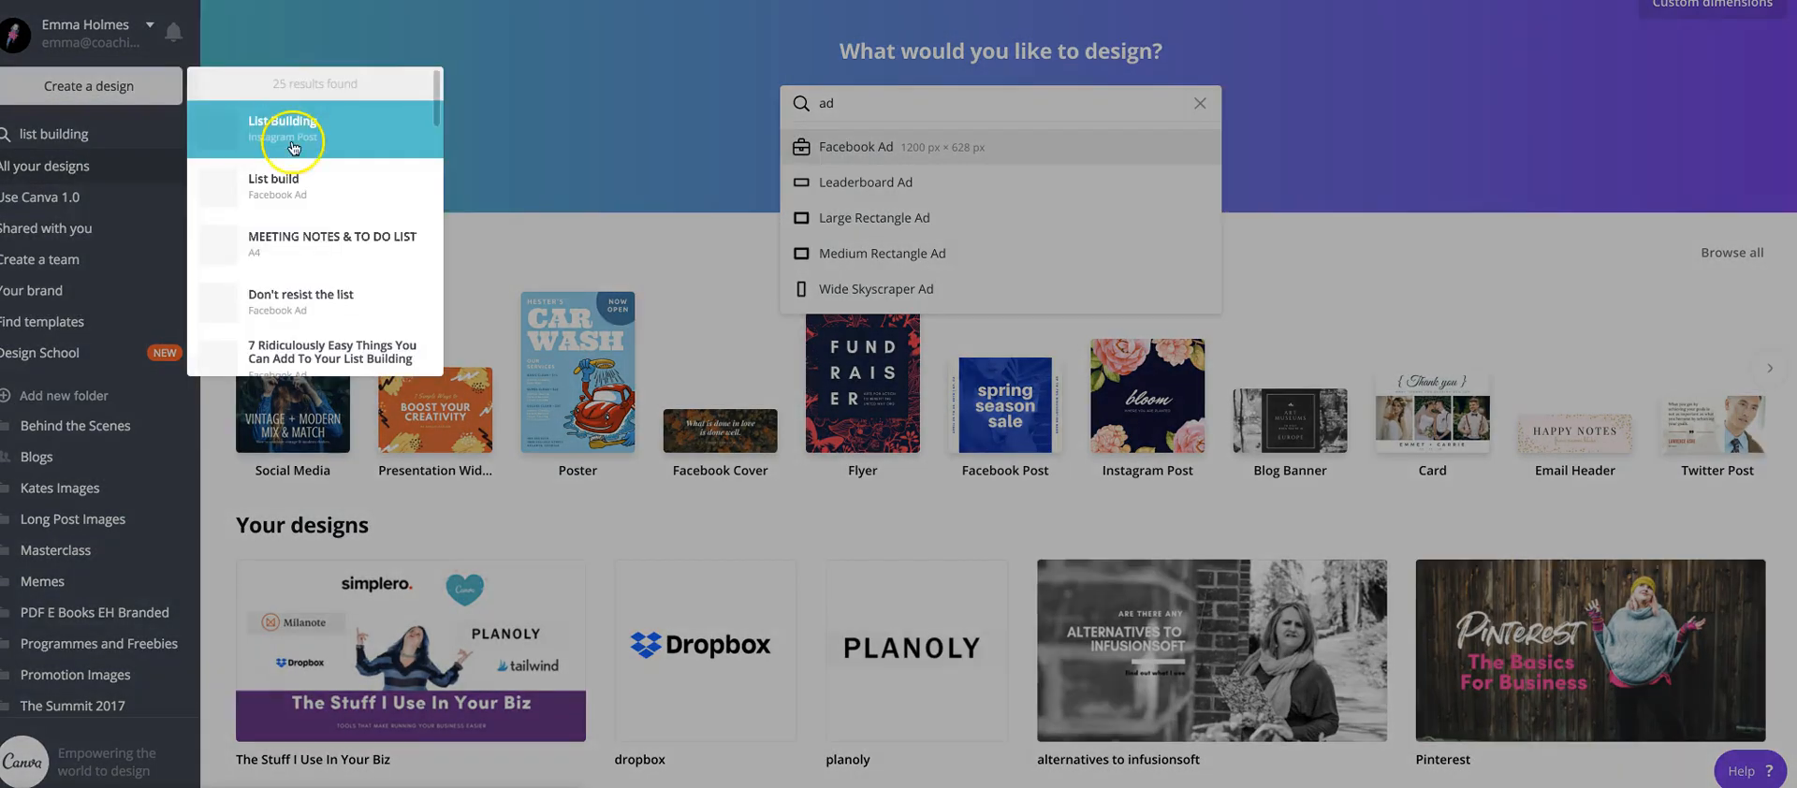
{"action": "scroll", "coordinate": [315, 233], "scroll_direction": "down", "scroll_amount": 2}
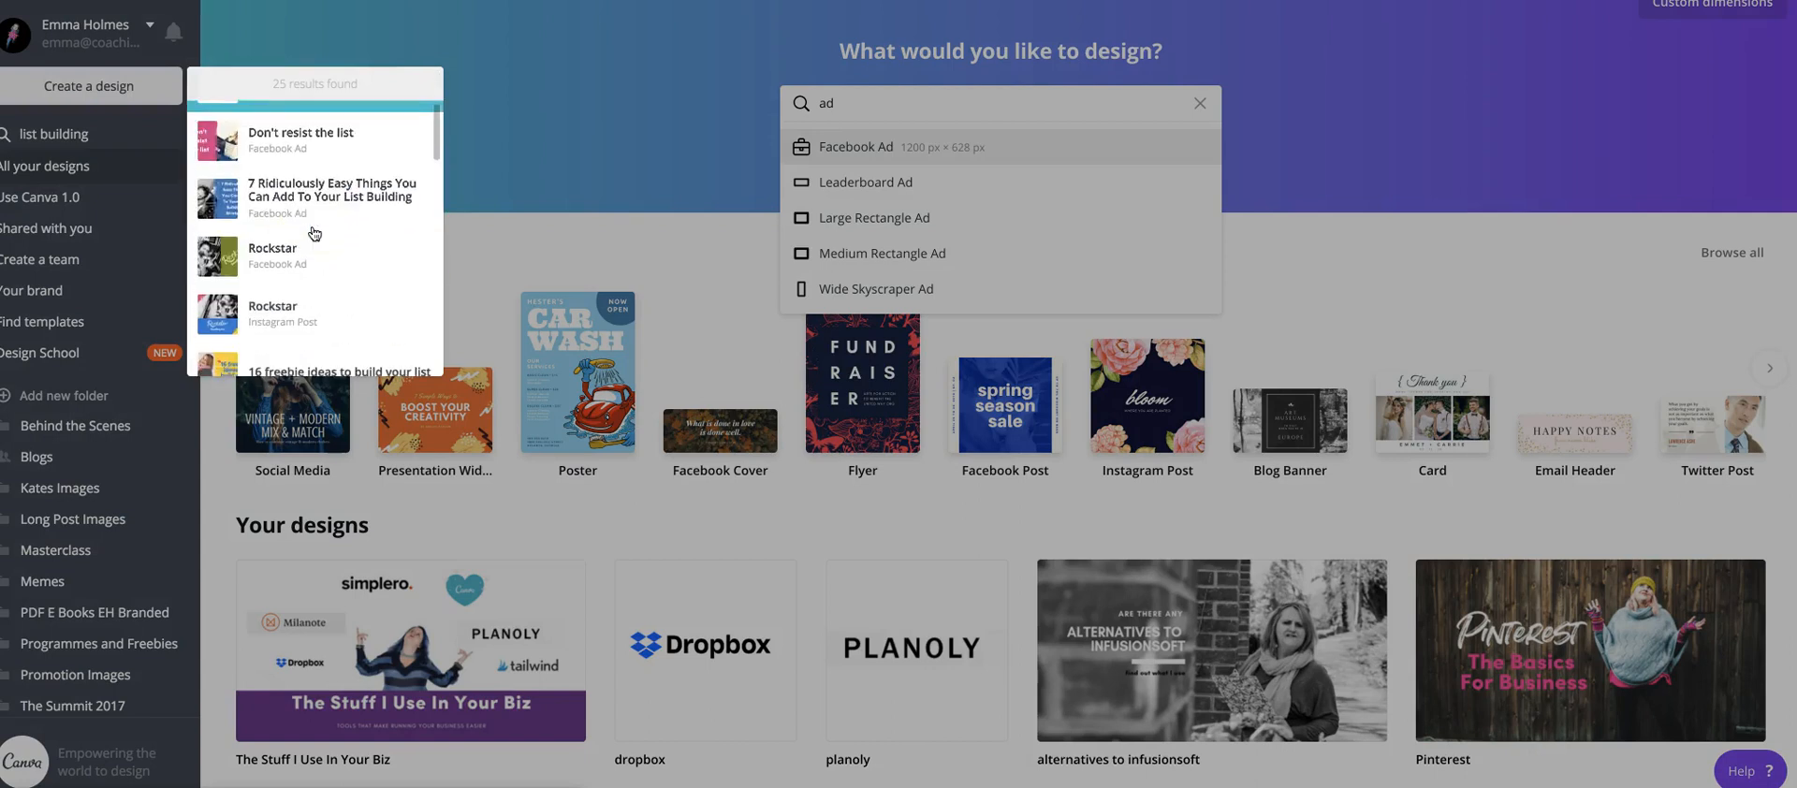
{"action": "scroll", "coordinate": [315, 233], "scroll_direction": "down", "scroll_amount": 1}
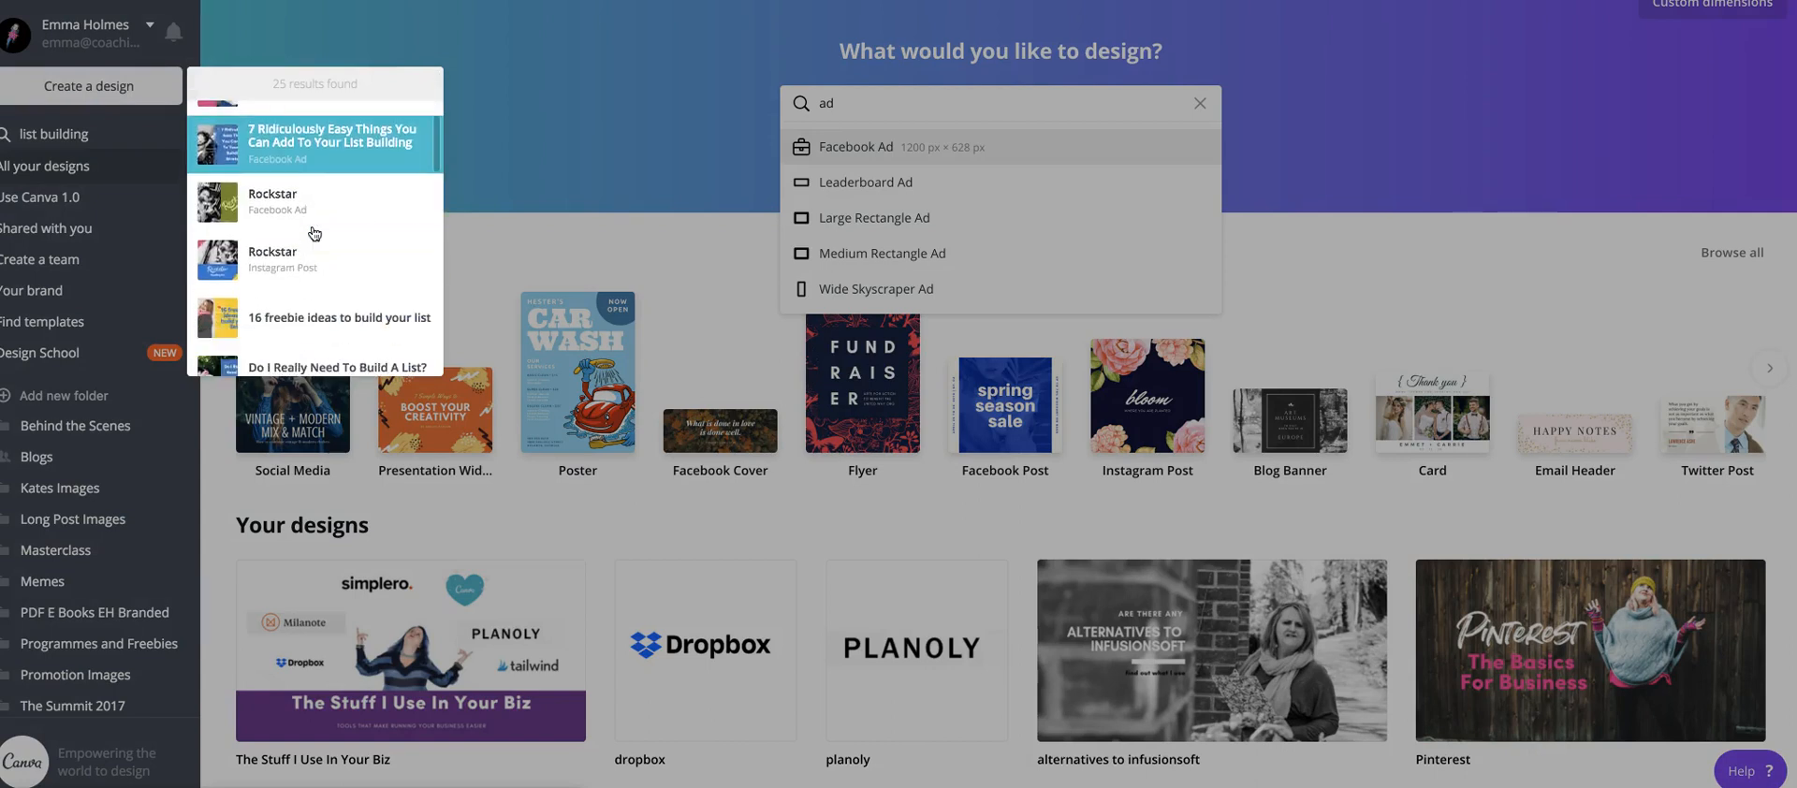
{"action": "scroll", "coordinate": [315, 233], "scroll_direction": "down", "scroll_amount": 5}
{"action": "scroll", "coordinate": [315, 233], "scroll_direction": "up", "scroll_amount": 8}
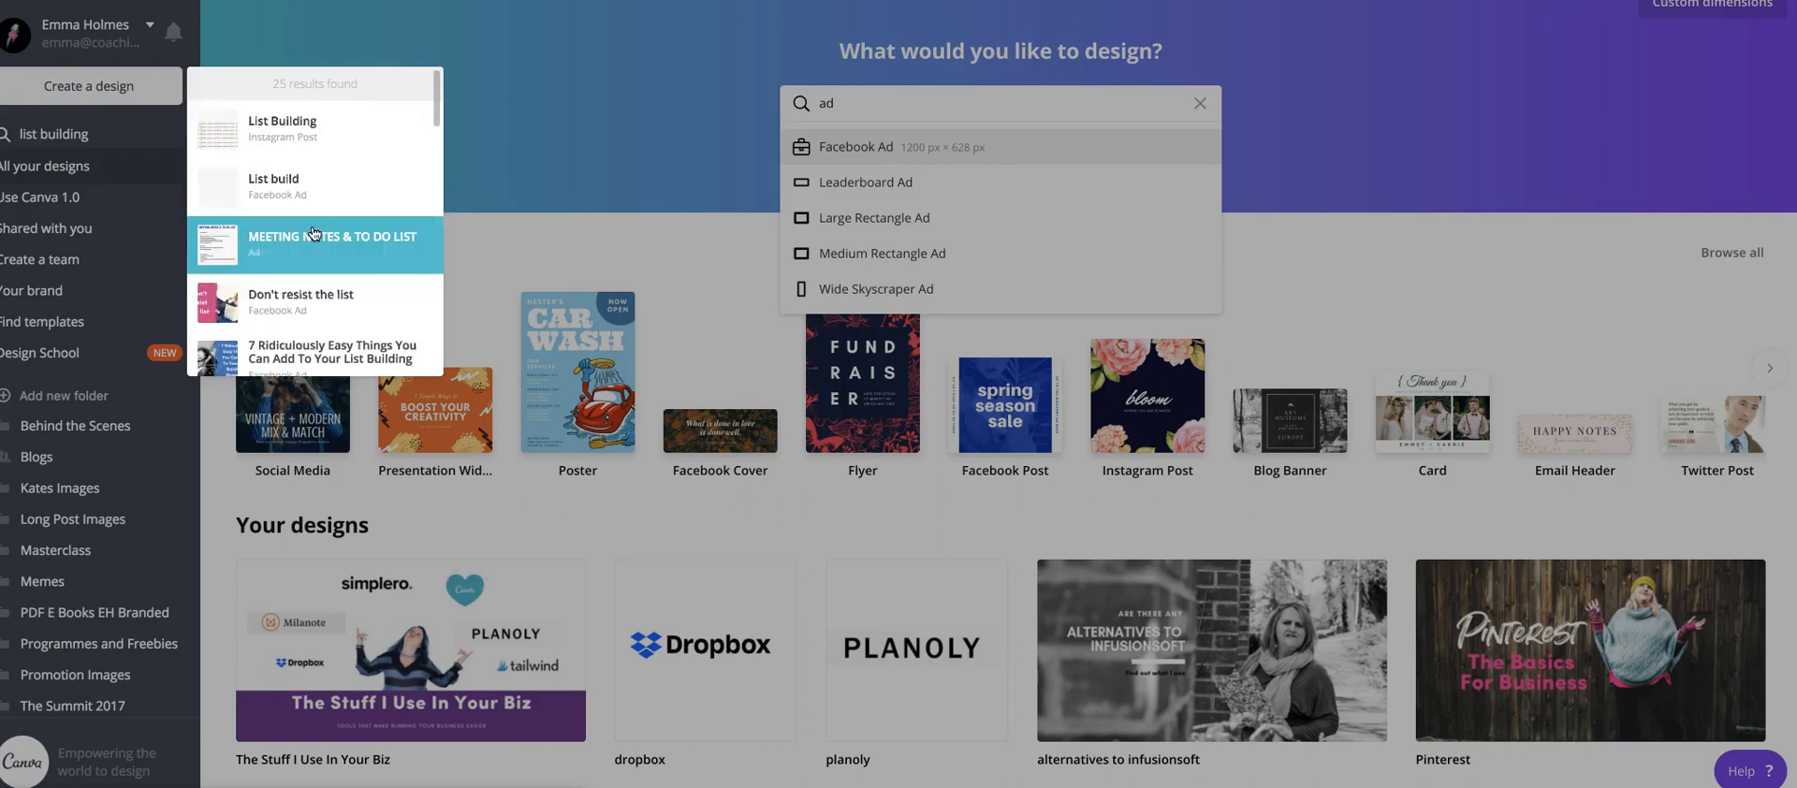
{"action": "left_click", "coordinate": [498, 208]}
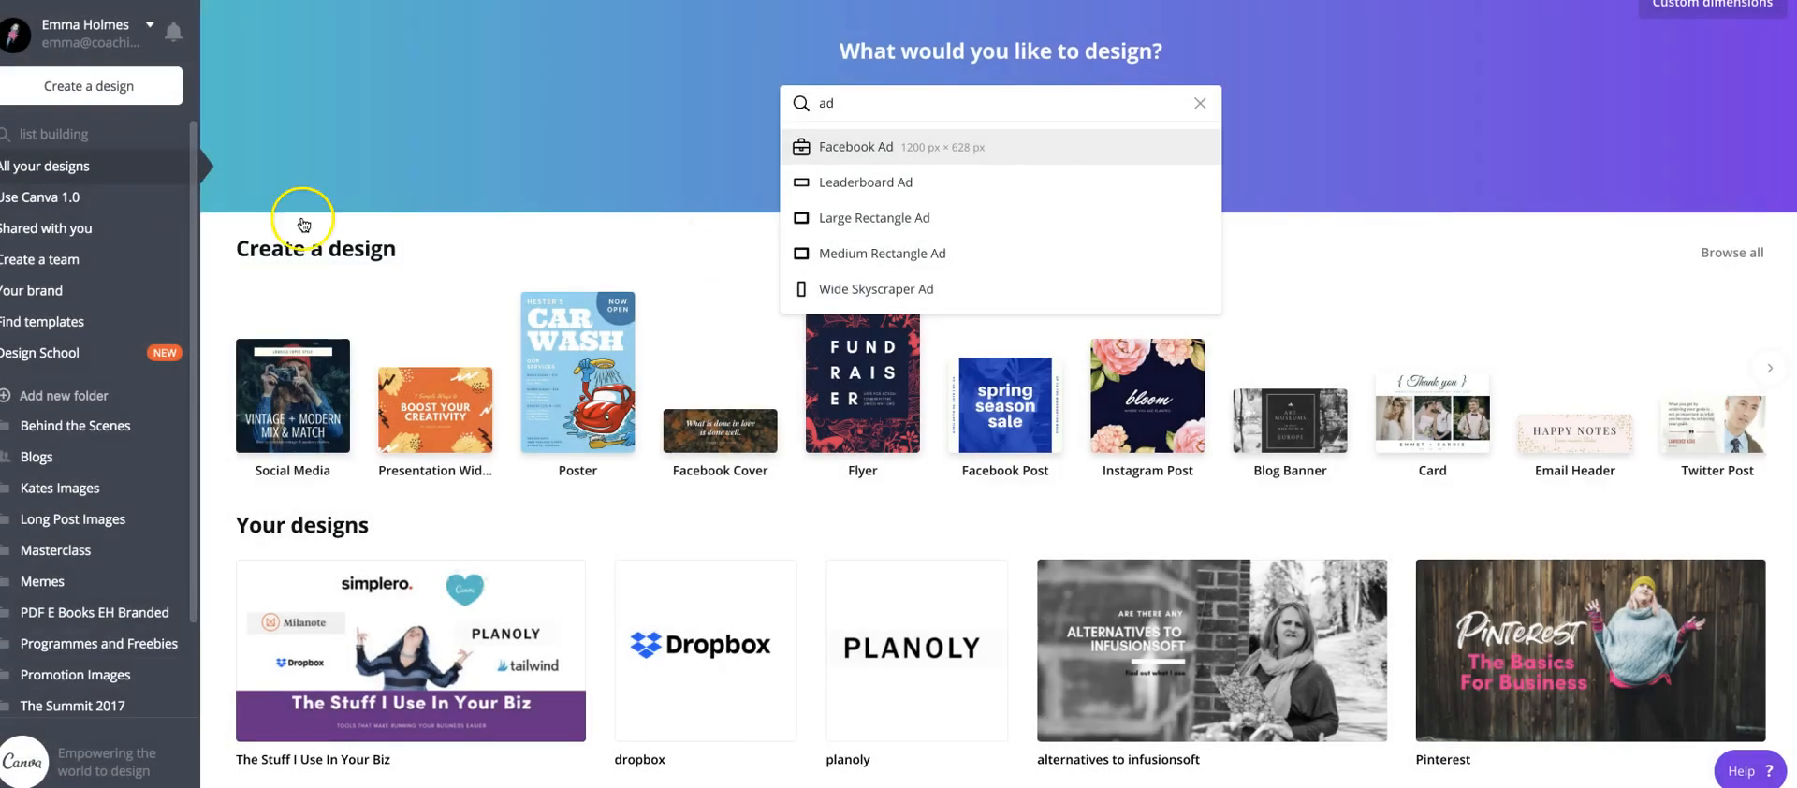
Look over the home page's designs and close the design type suggestions
{"action": "scroll", "coordinate": [756, 652], "scroll_direction": "down", "scroll_amount": 3}
{"action": "scroll", "coordinate": [756, 652], "scroll_direction": "up", "scroll_amount": 3}
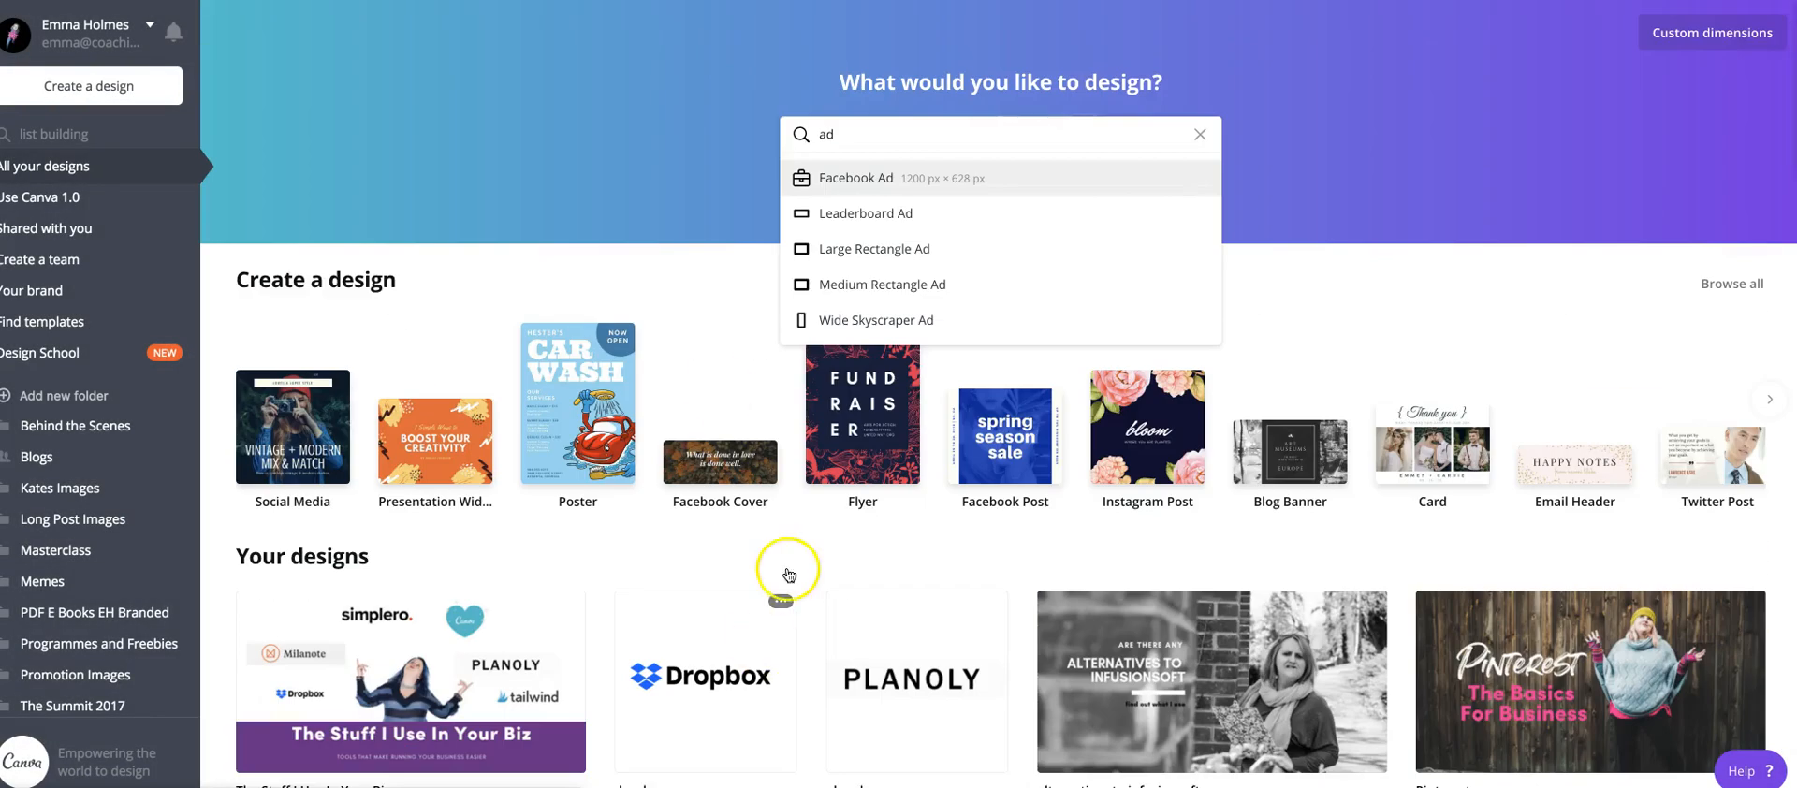
{"action": "left_click", "coordinate": [706, 309]}
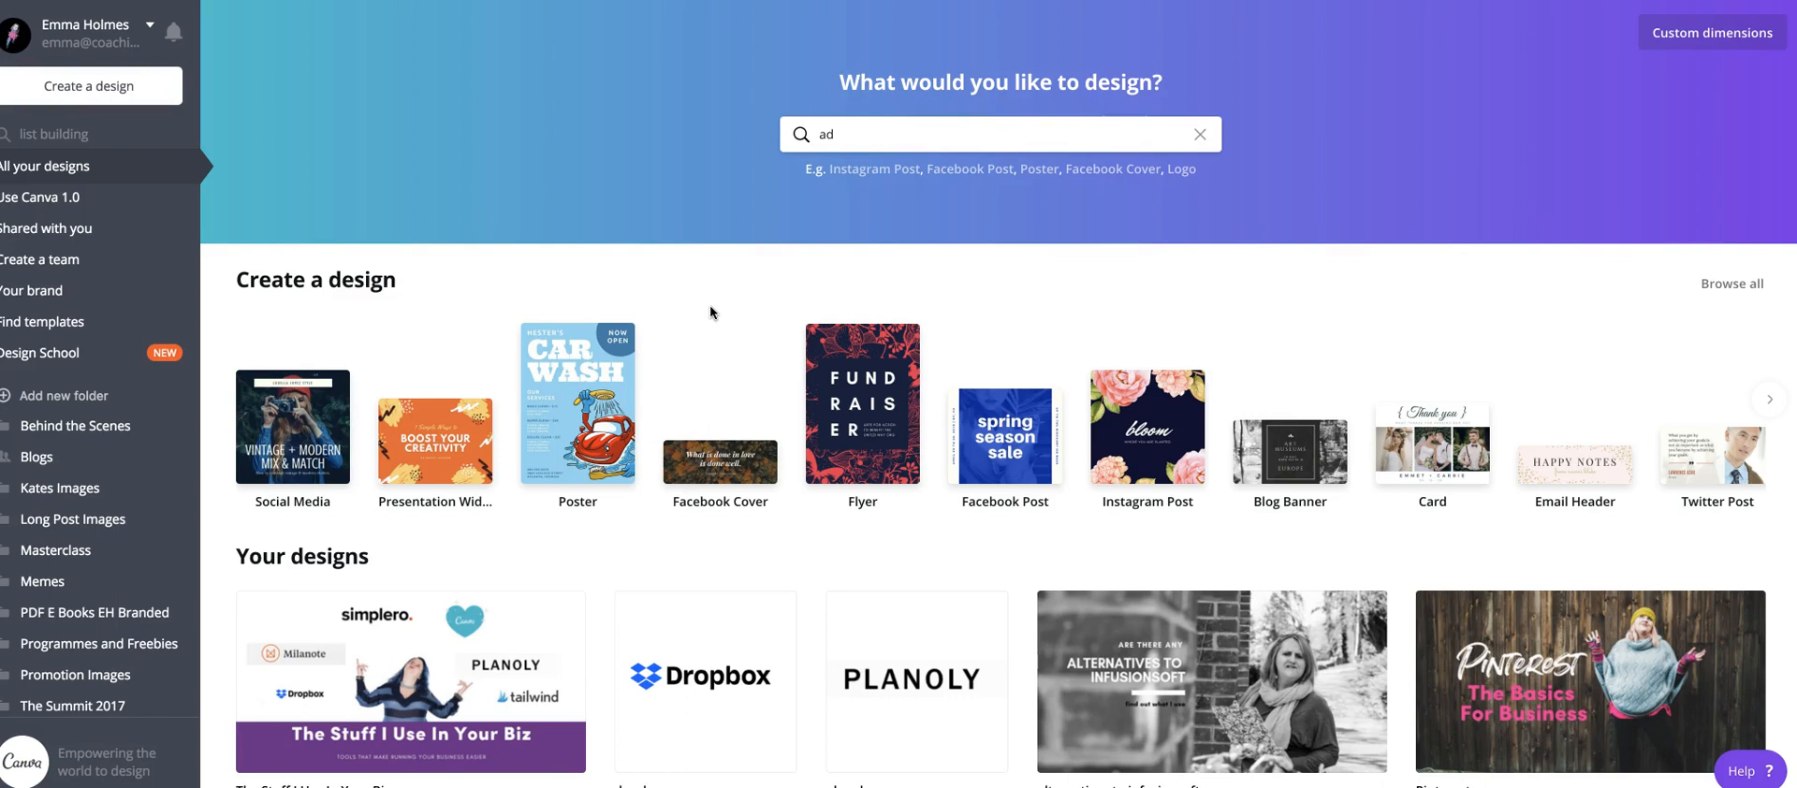
{"action": "left_click", "coordinate": [708, 307]}
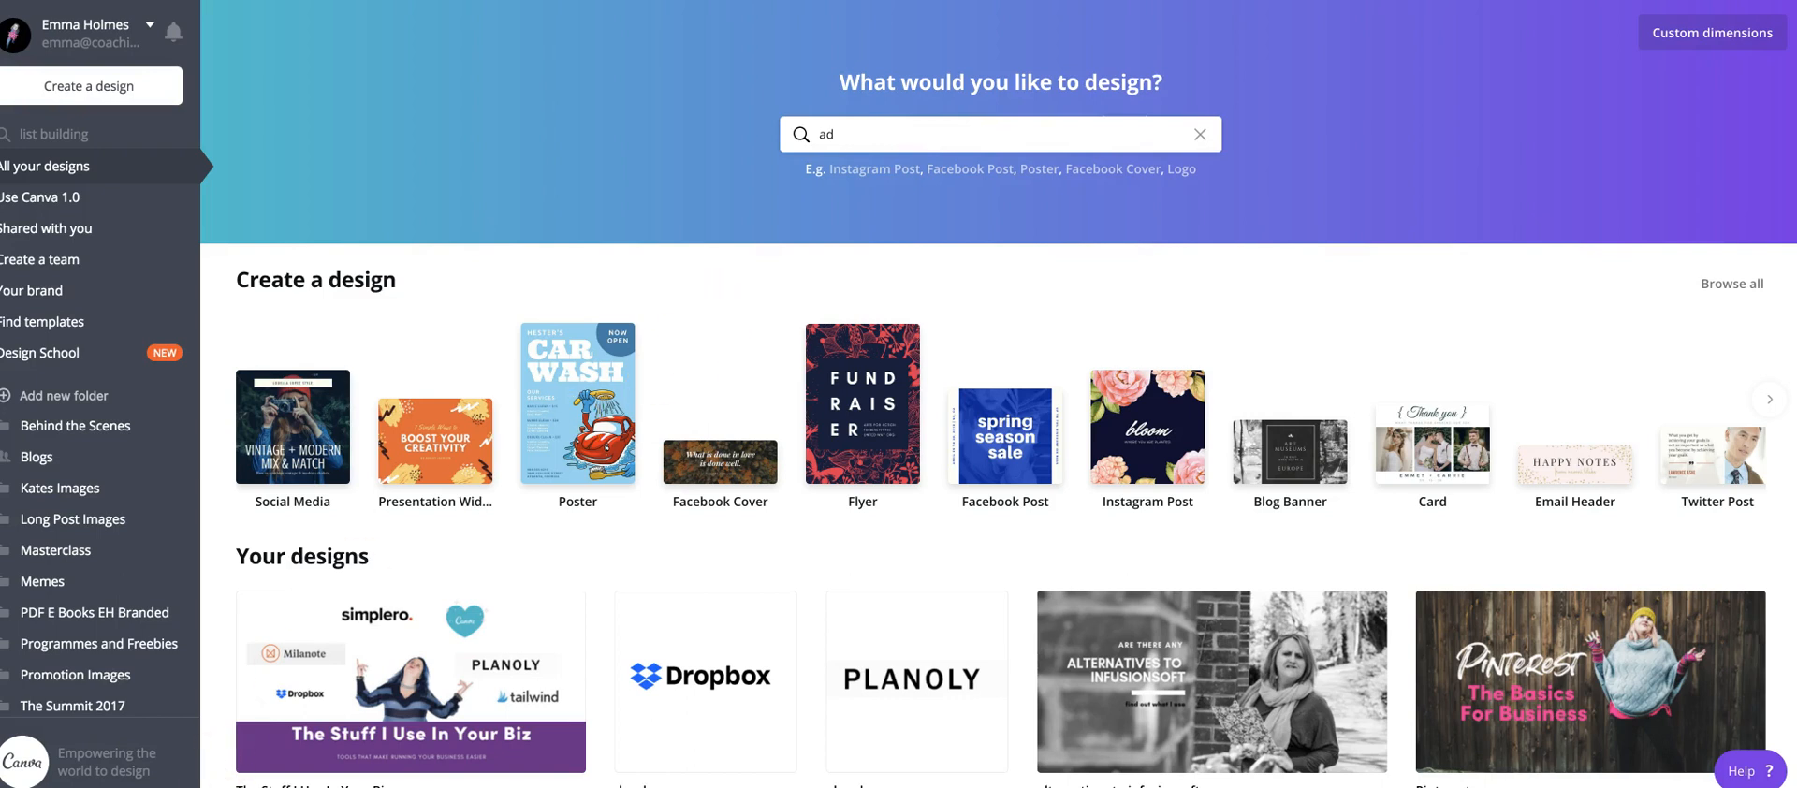